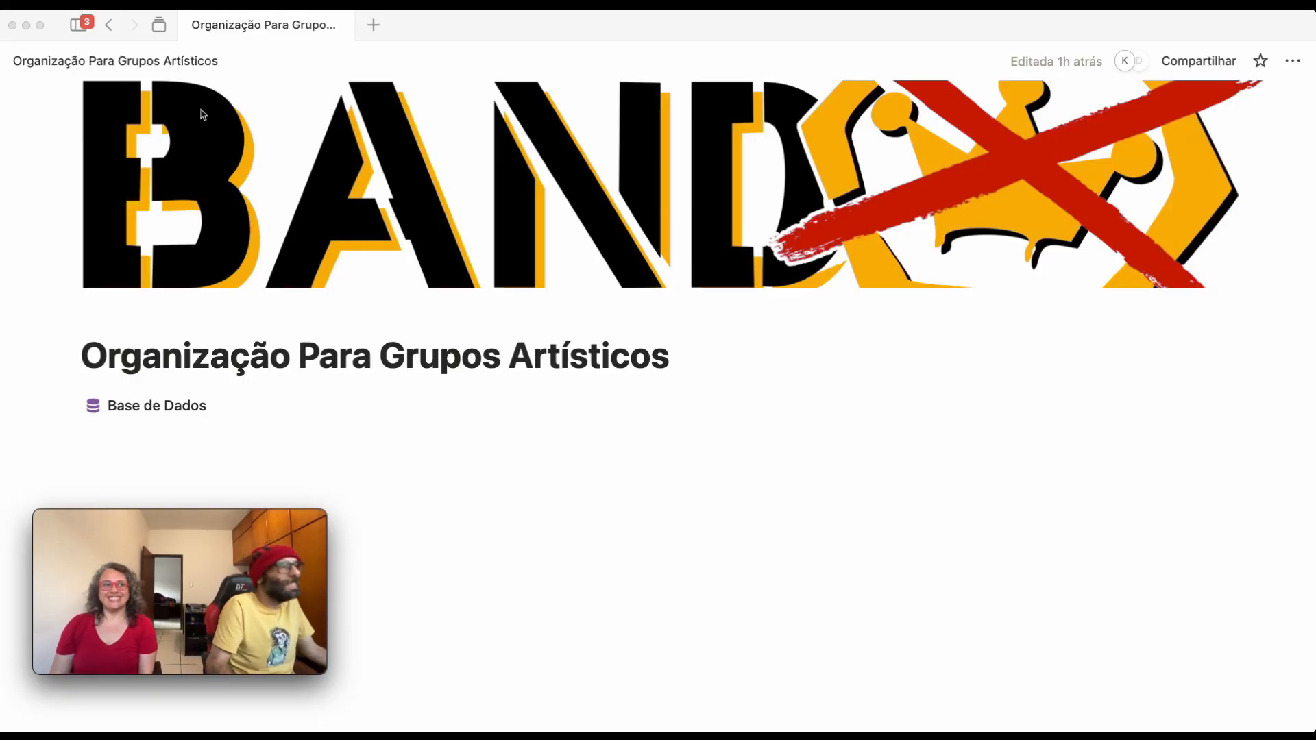
# Open the Funções page inside Base de Dados and collapse its Visualizações section
pyautogui.click(129, 431)
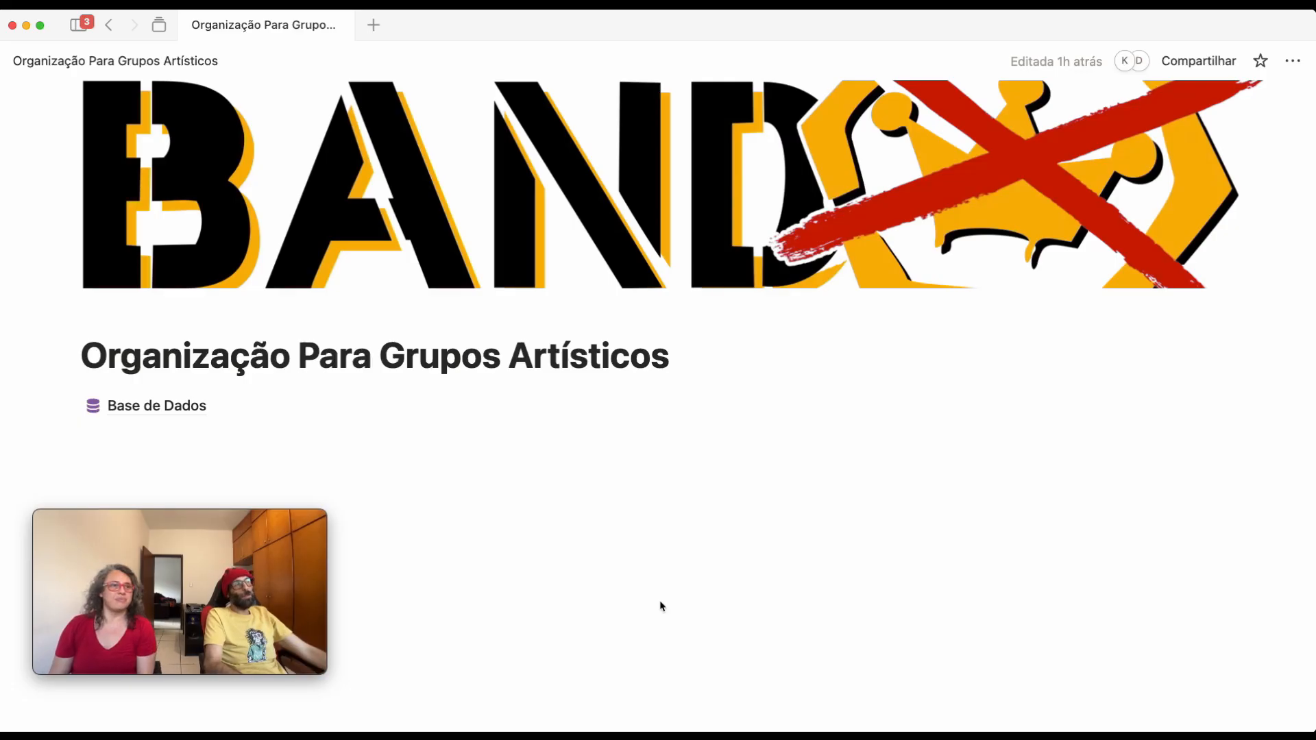
pyautogui.click(171, 409)
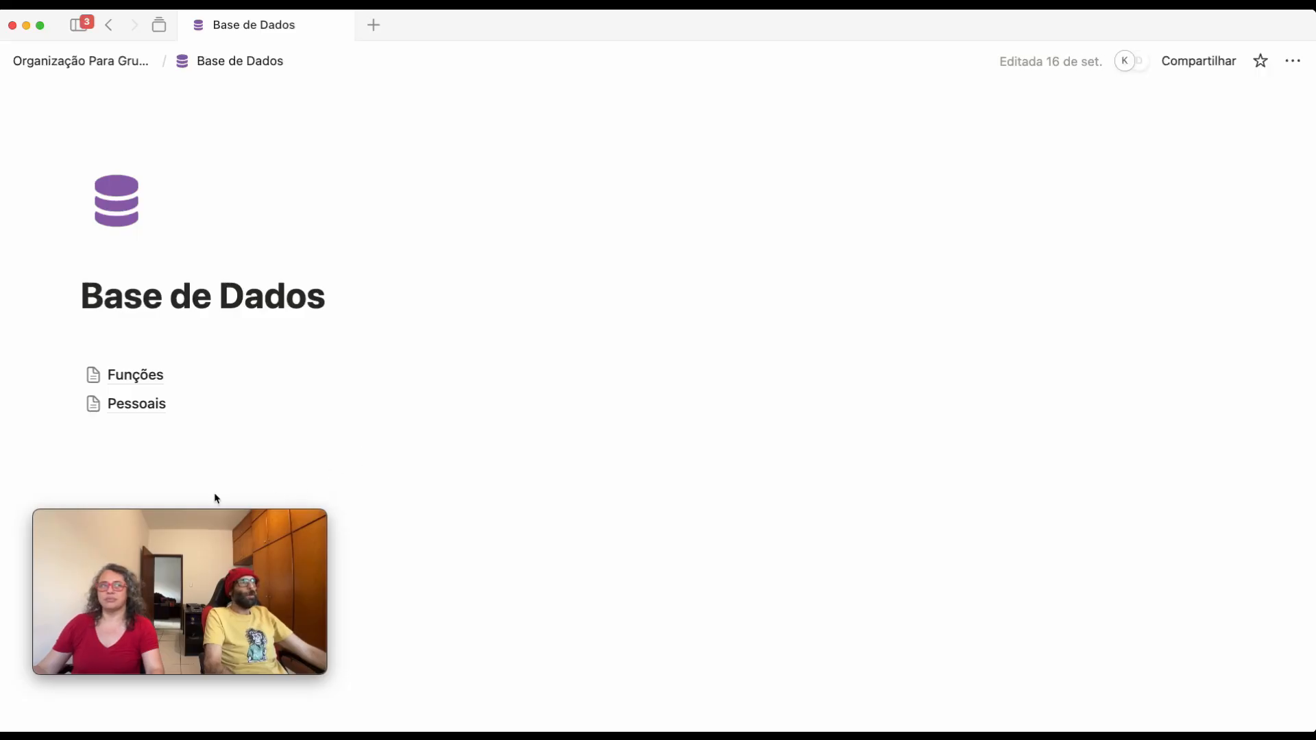
pyautogui.moveTo(235, 515); pyautogui.dragTo(1153, 536)
pyautogui.click(388, 508)
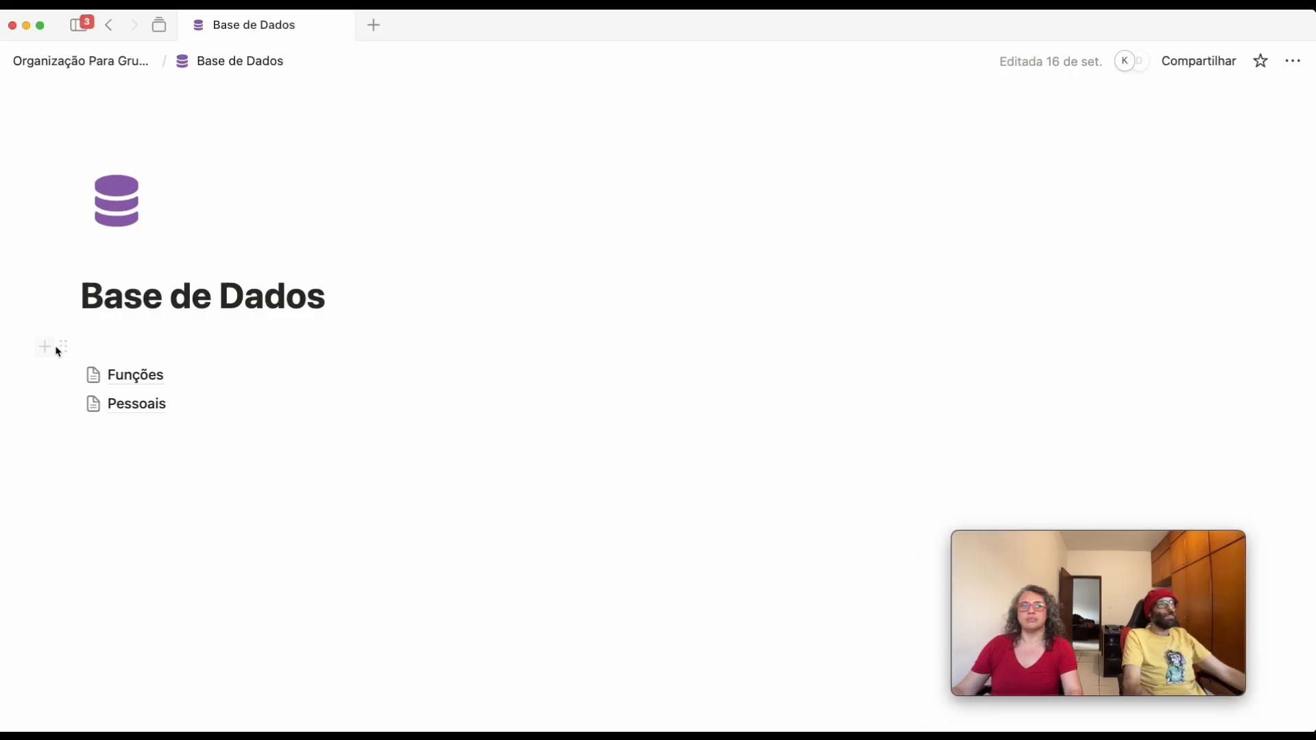
pyautogui.moveTo(63, 348); pyautogui.dragTo(267, 360)
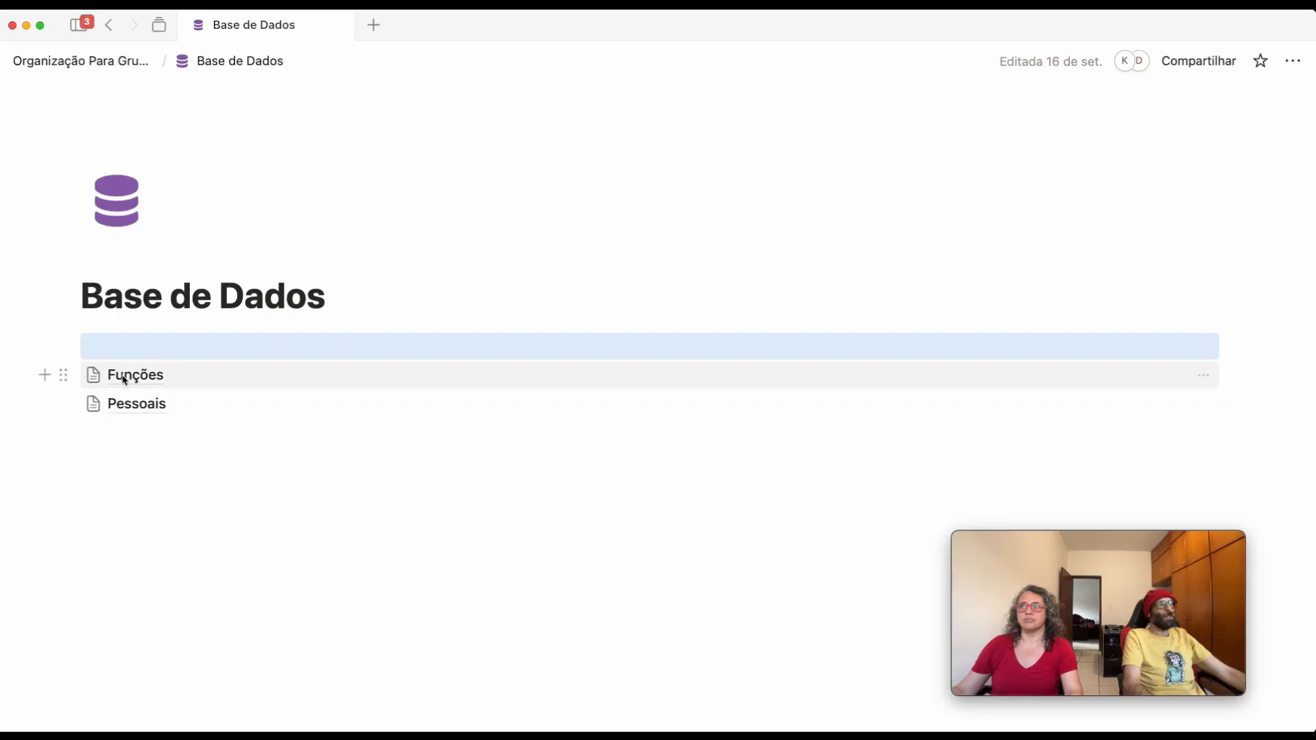
pyautogui.moveTo(144, 380)
pyautogui.click(147, 378)
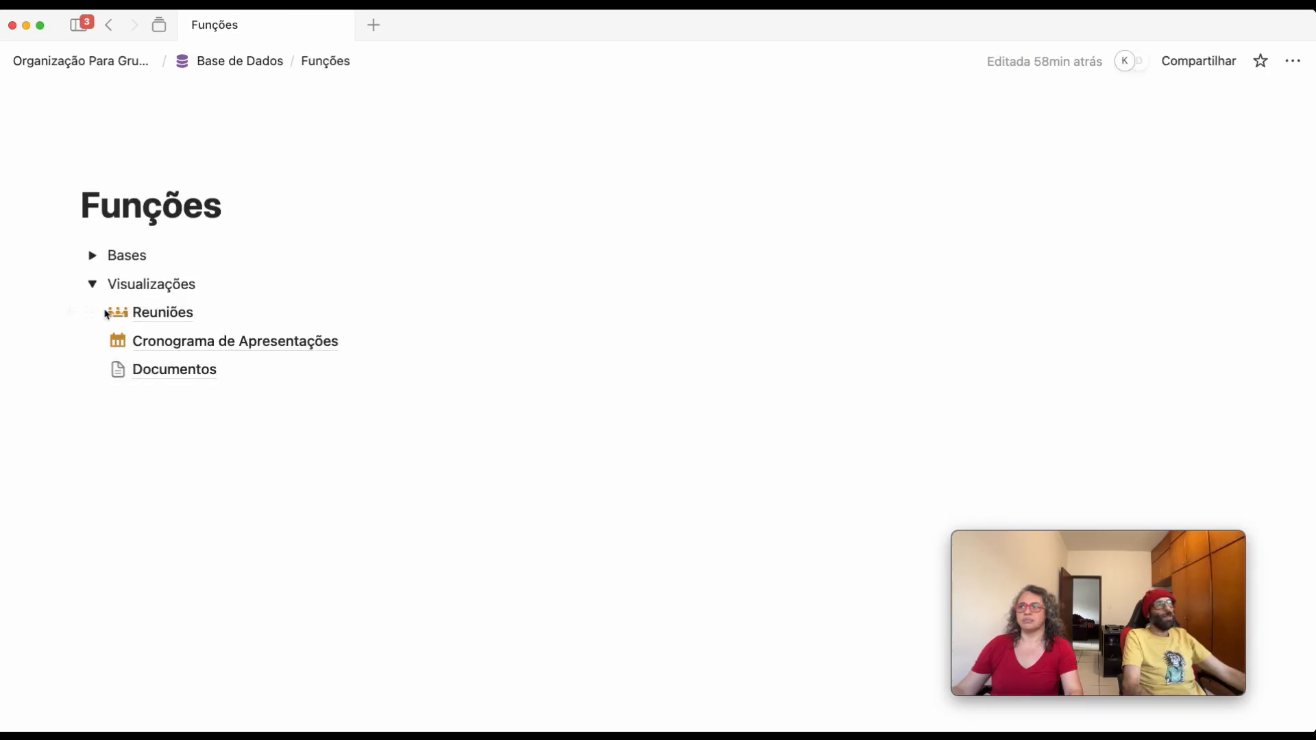
pyautogui.click(93, 285)
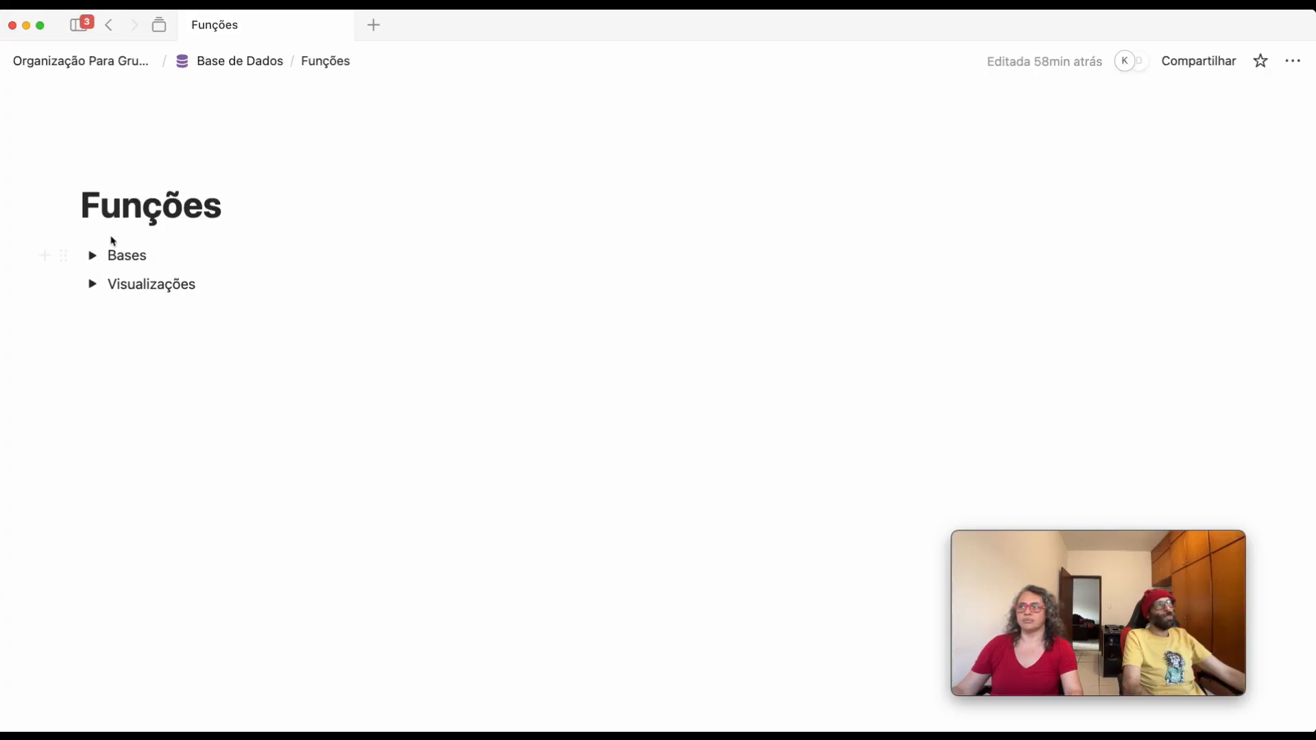
# View the Pessoais page inside Base de Dados and return to the Base de Dados page
pyautogui.click(83, 63)
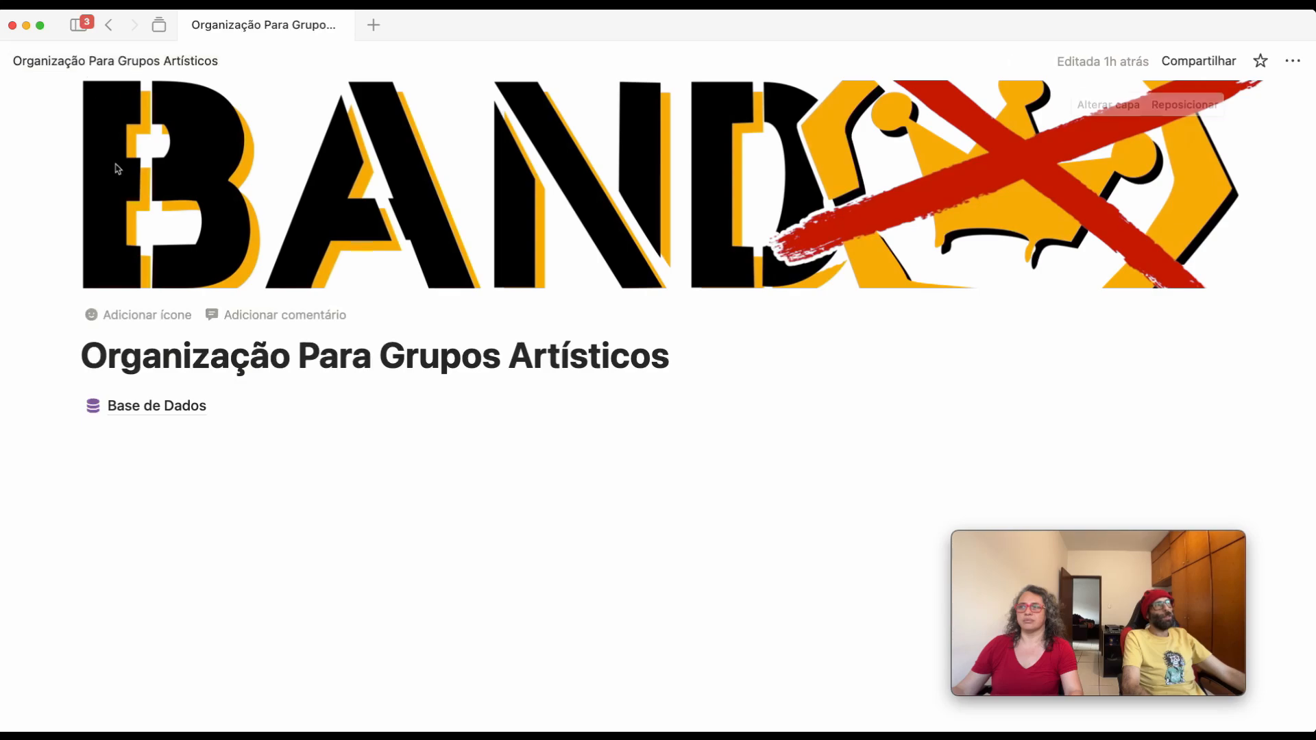
pyautogui.click(152, 407)
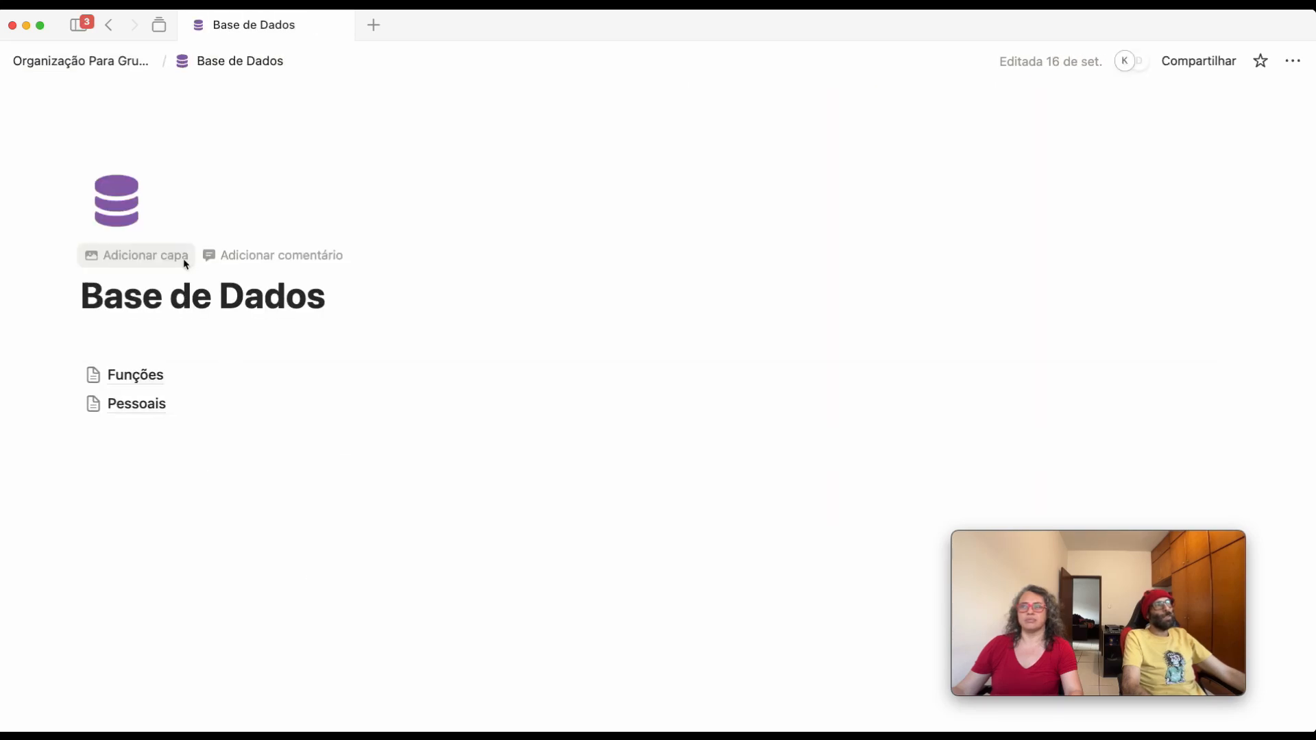
pyautogui.click(117, 407)
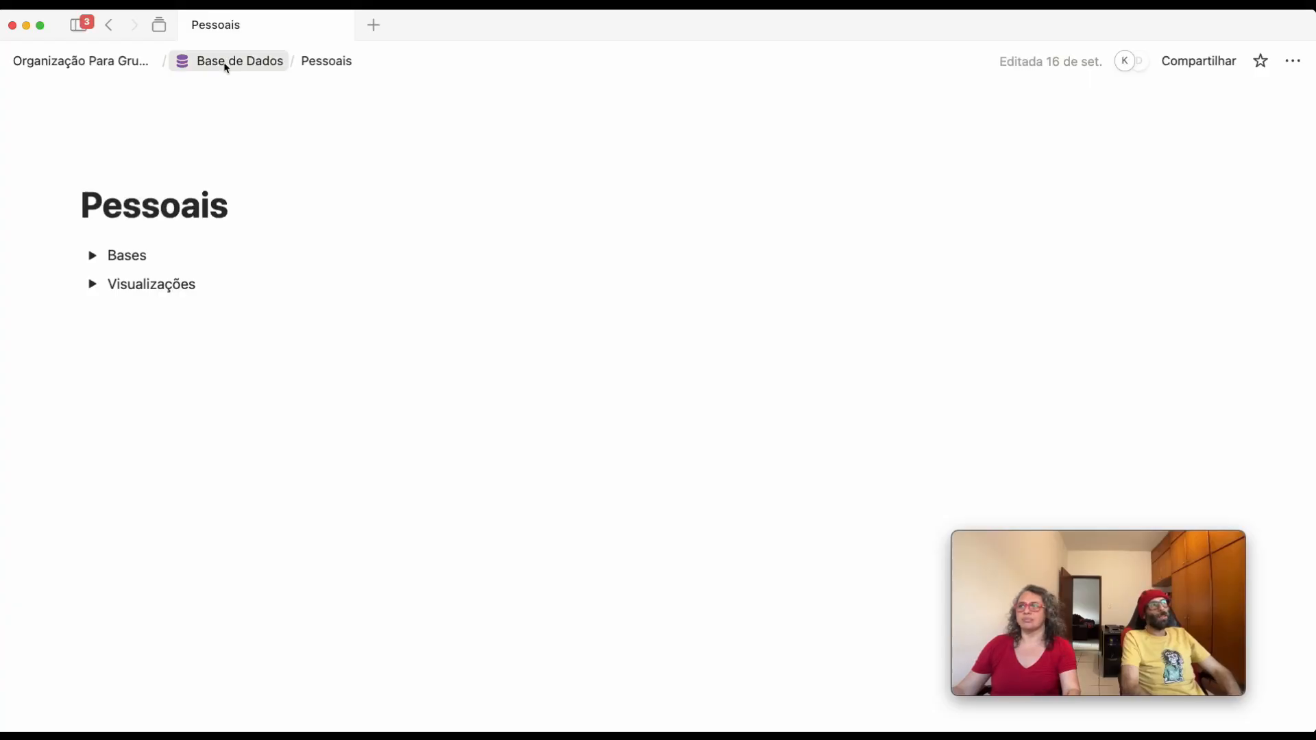
pyautogui.click(226, 63)
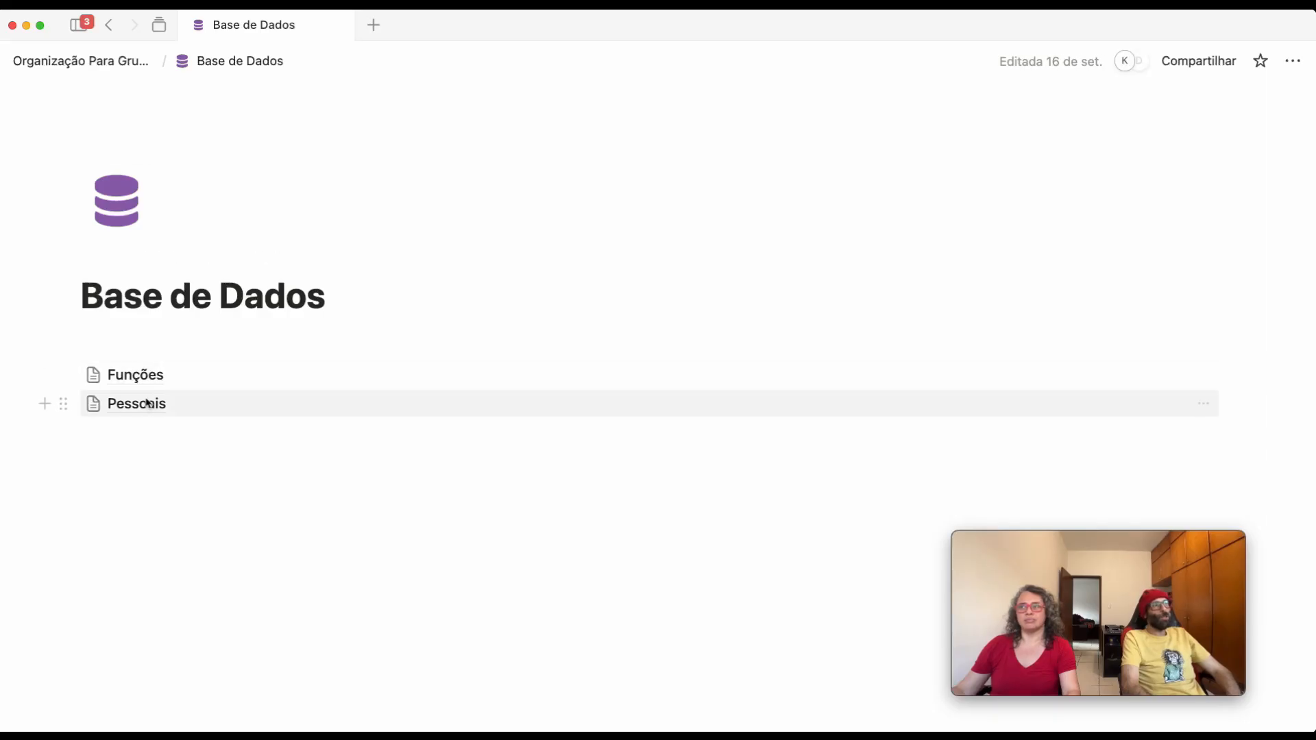
# Open the Funções page and expand its Bases section
pyautogui.click(140, 375)
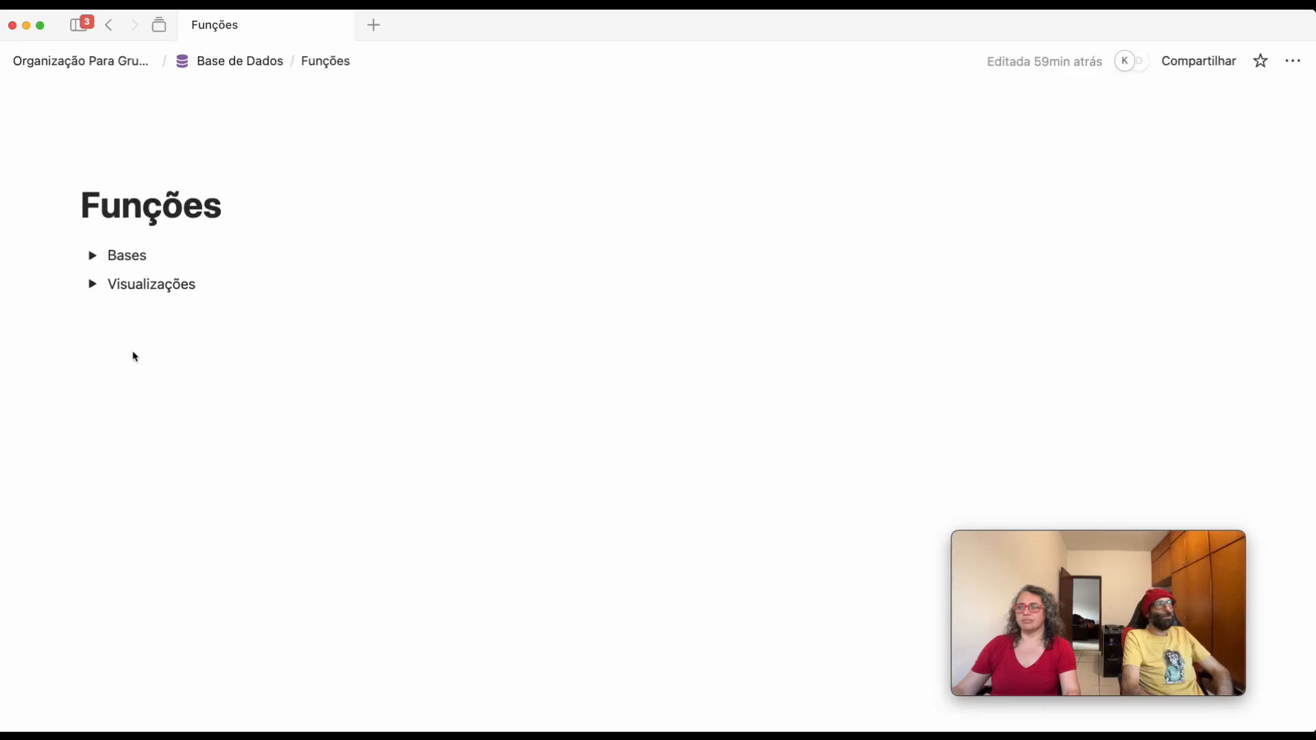
pyautogui.click(93, 256)
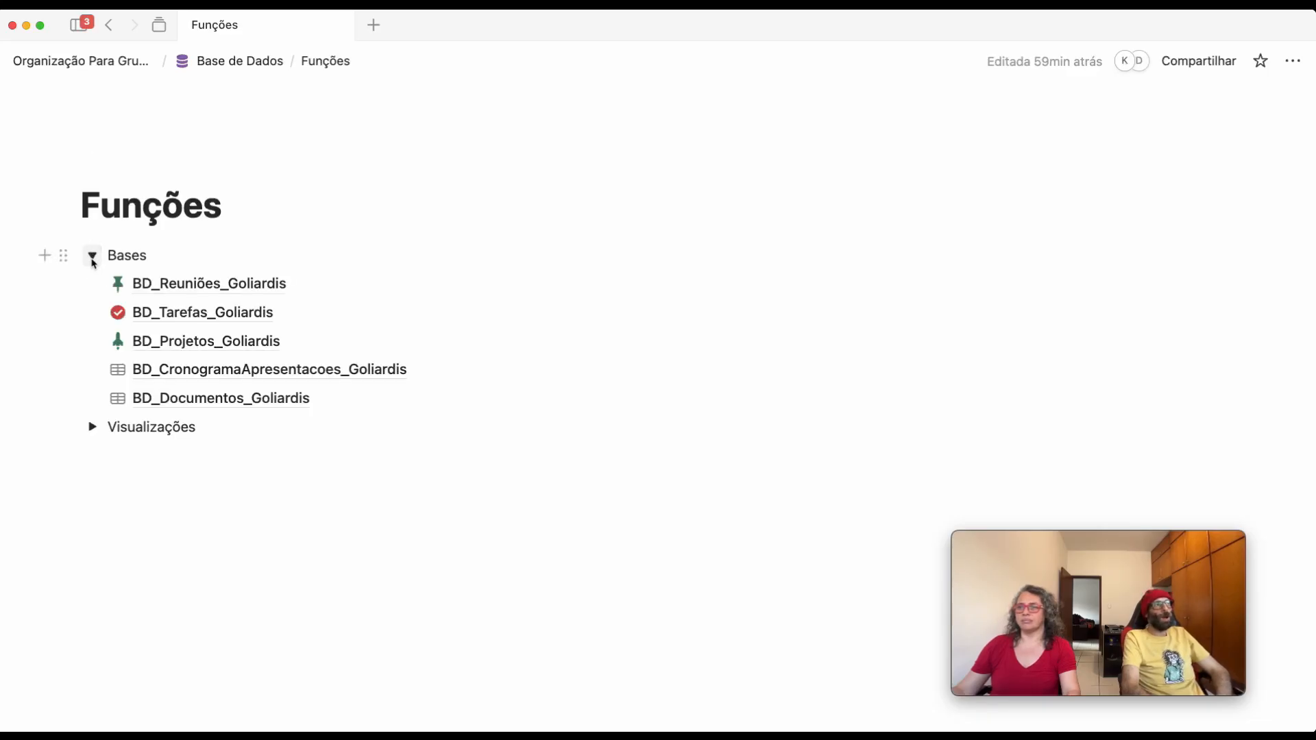
pyautogui.click(45, 259)
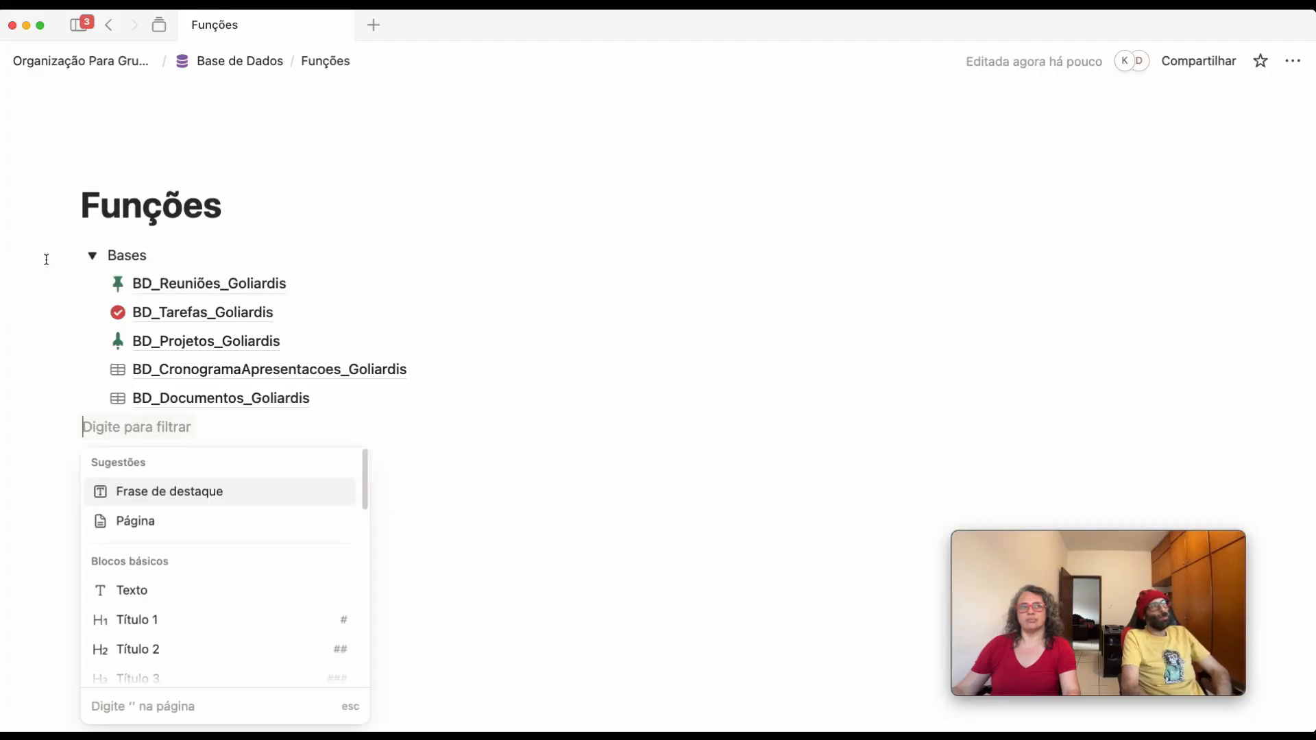
pyautogui.press('Escape')
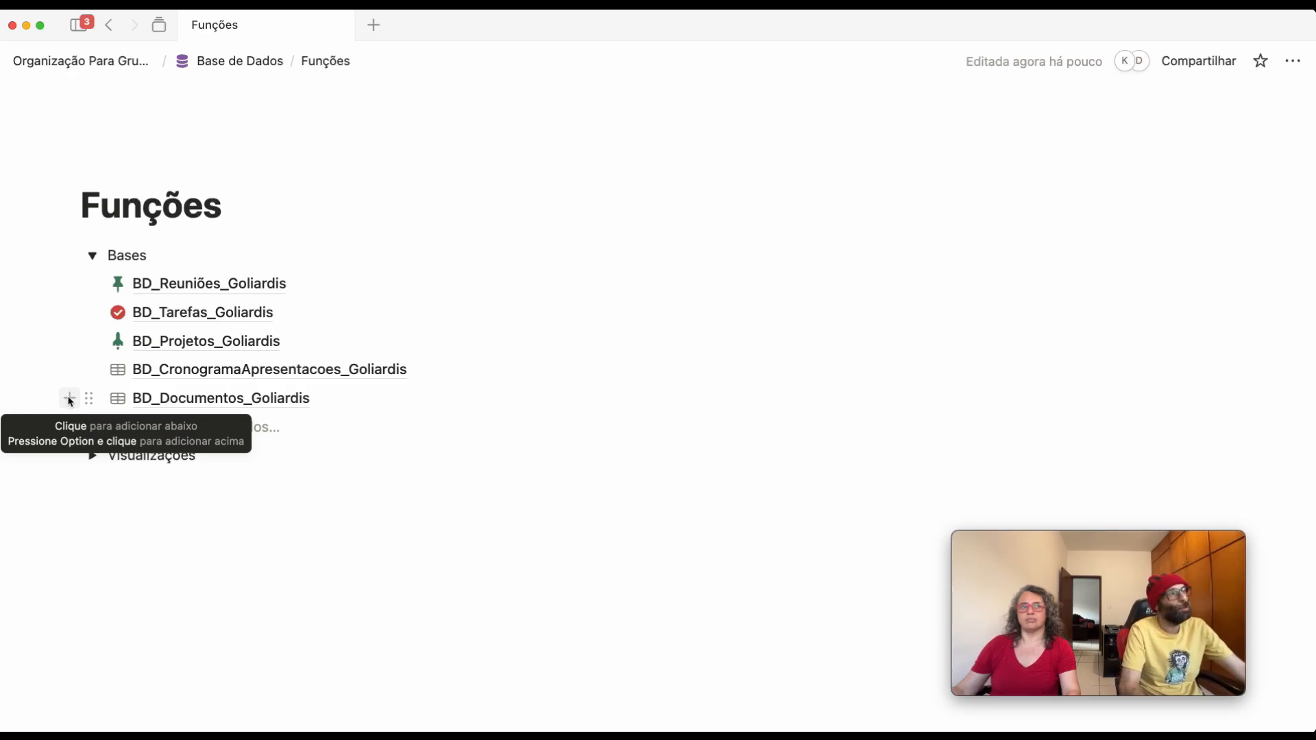
# Insert a new empty full-page database below BD_Documentos_Goliardis in the Bases section
pyautogui.click(70, 400)
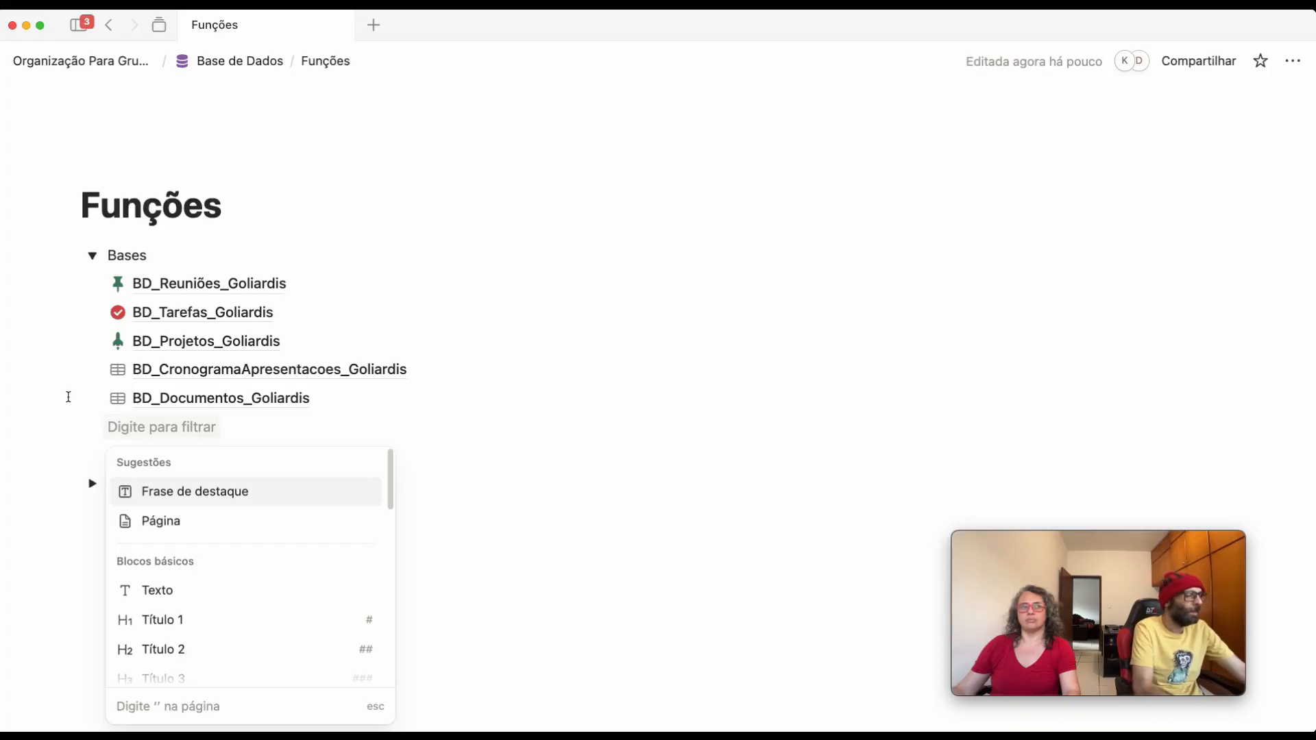
pyautogui.write('/')
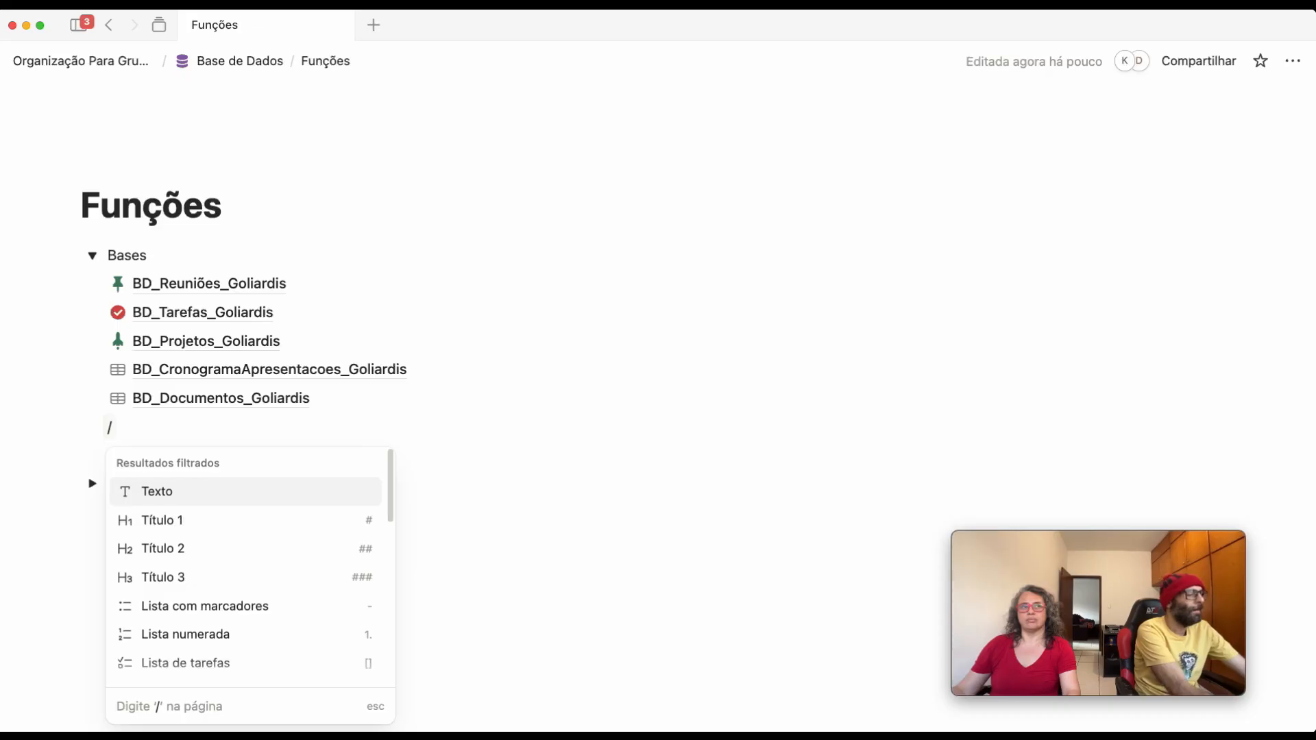
pyautogui.write('base')
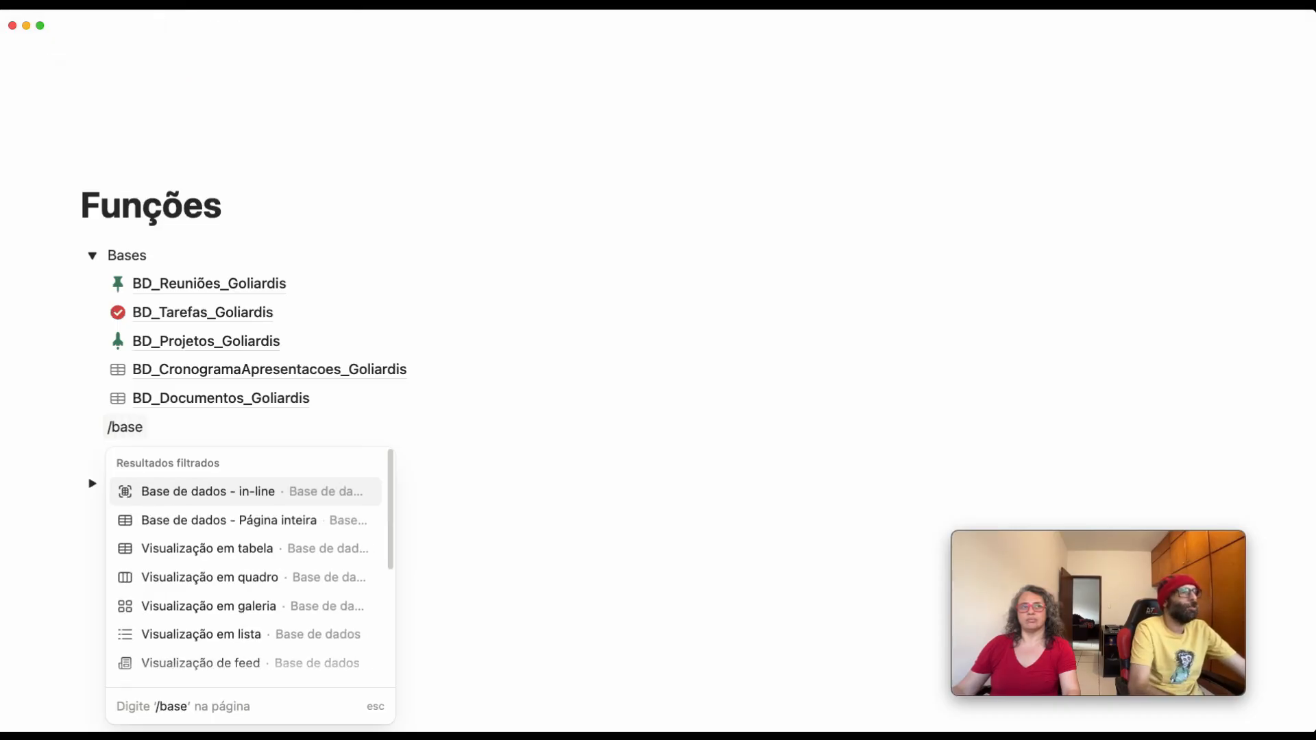
pyautogui.click(184, 521)
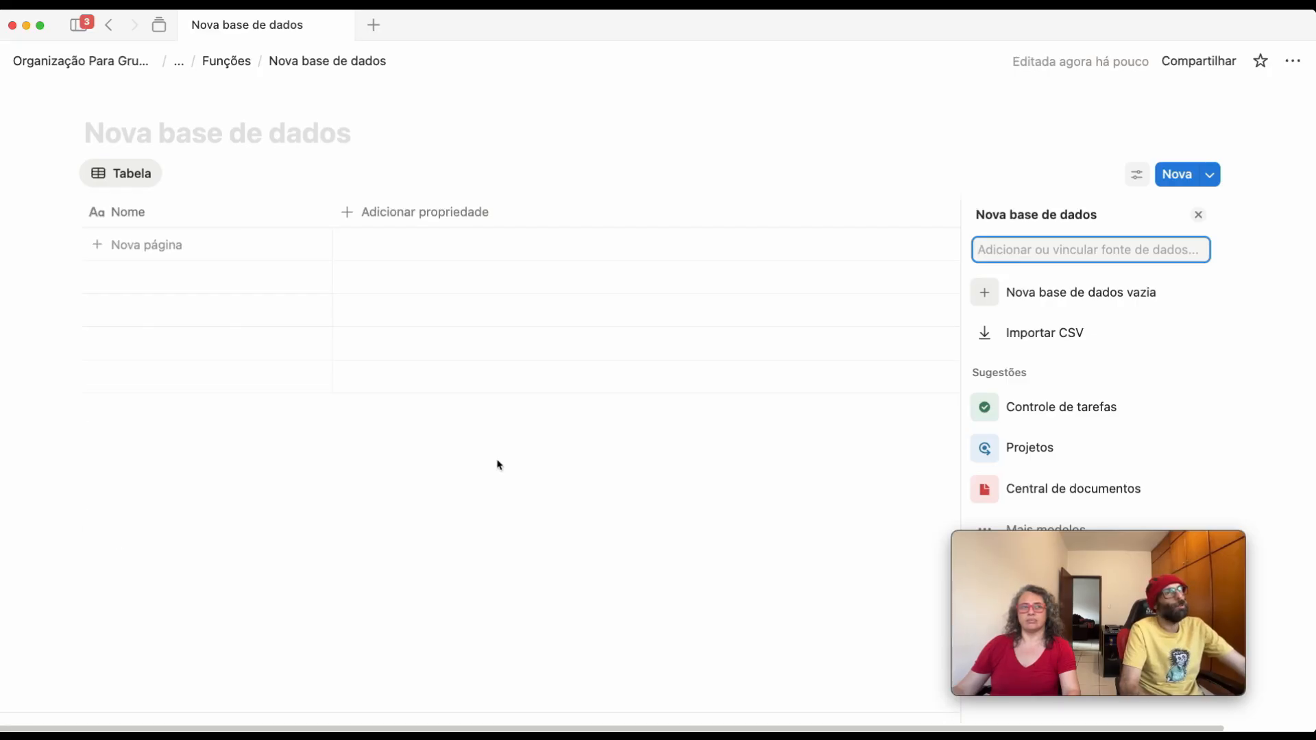
pyautogui.moveTo(1039, 553); pyautogui.dragTo(136, 559)
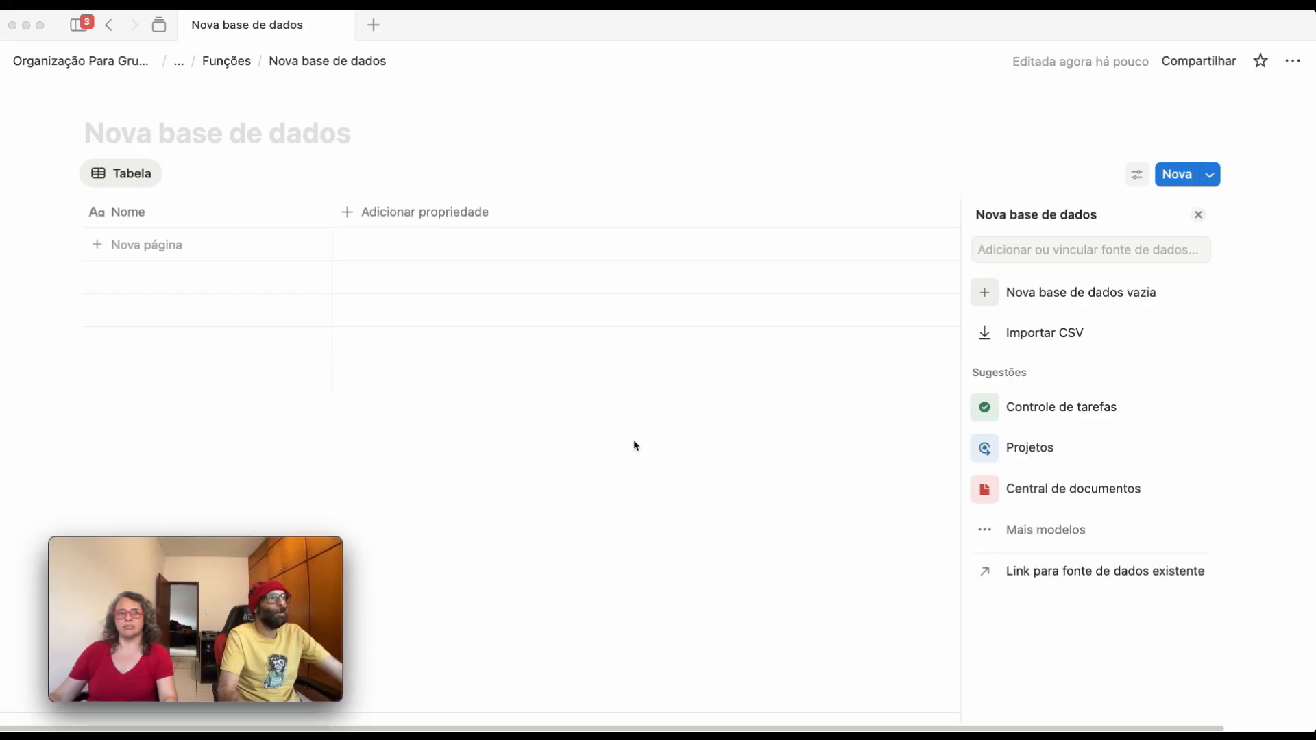
pyautogui.click(1099, 302)
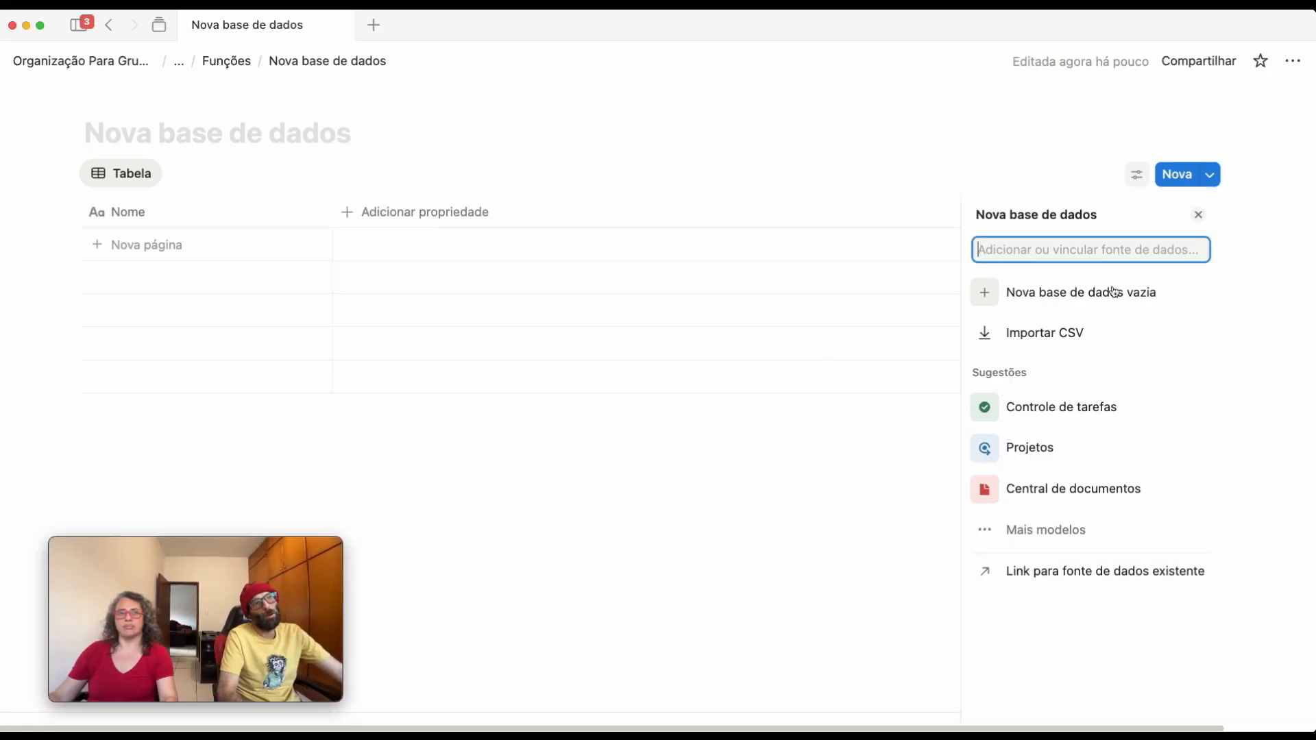
pyautogui.click(1093, 299)
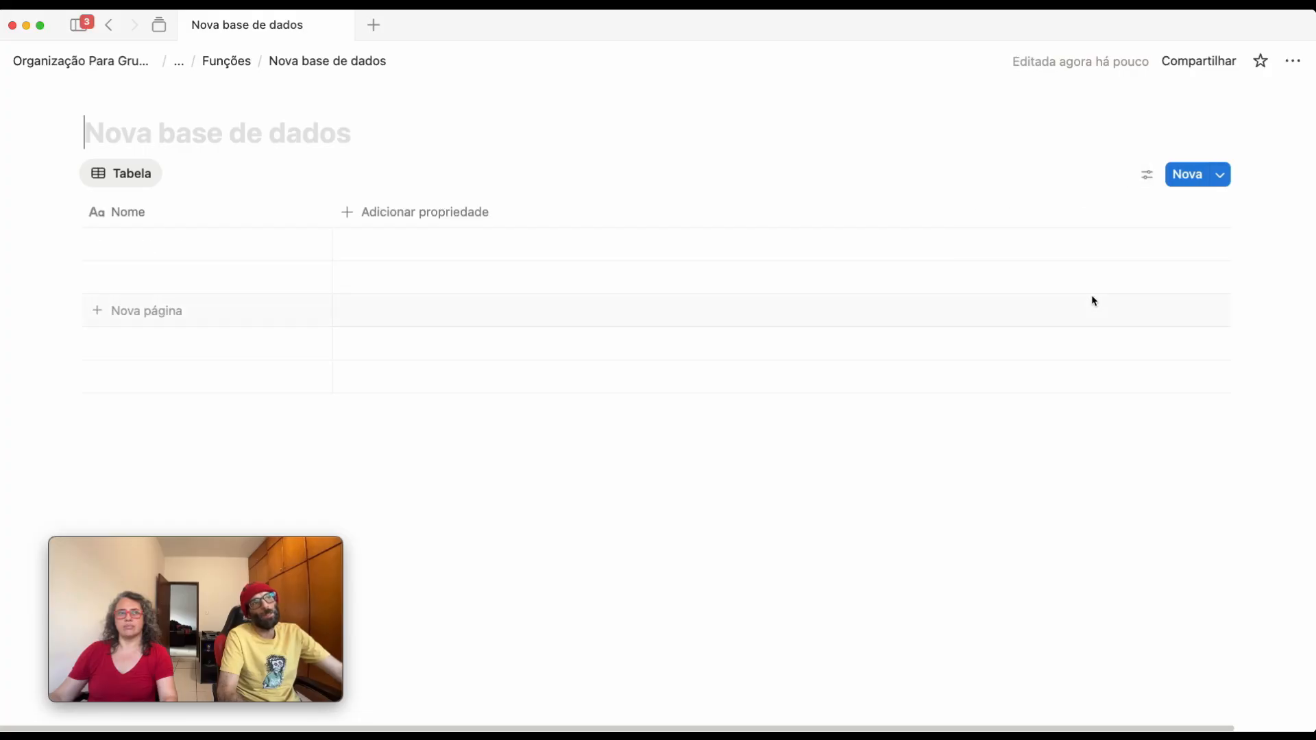
# Title the new database BD_Parceiros_Goliardis
pyautogui.moveTo(132, 144)
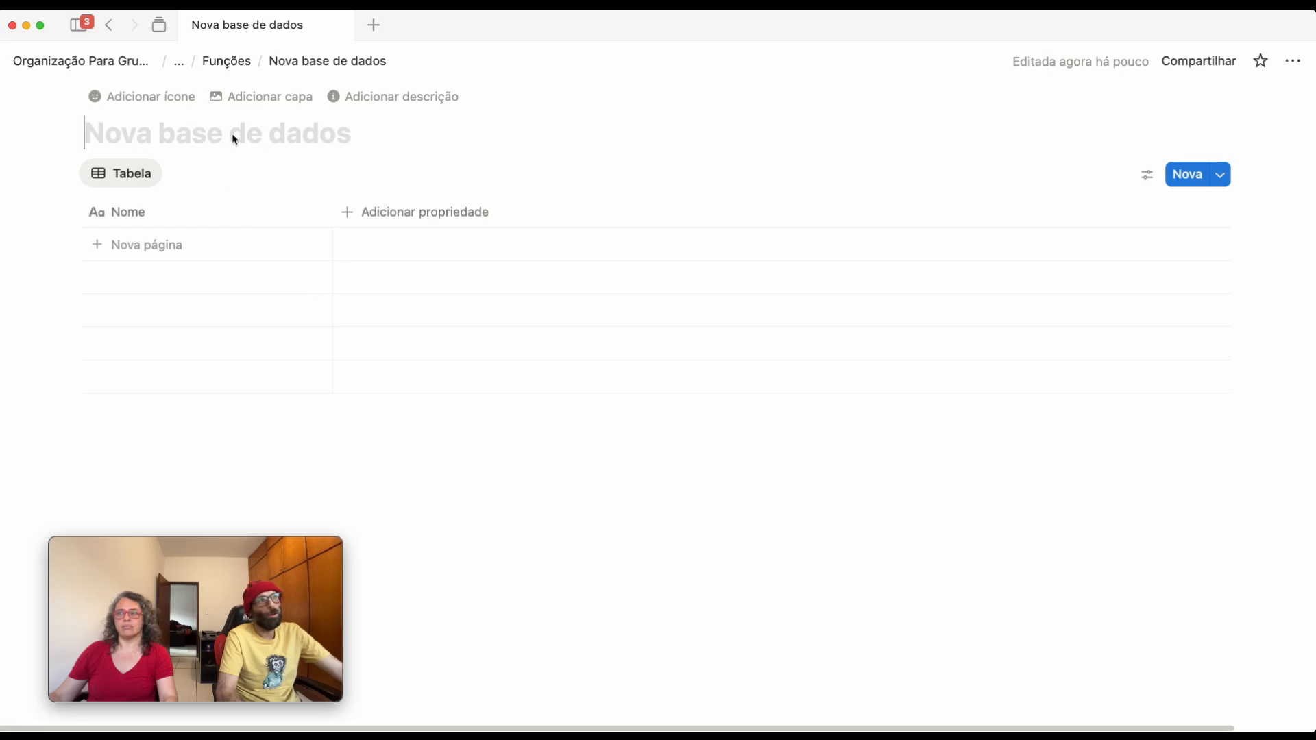
pyautogui.write('BD_')
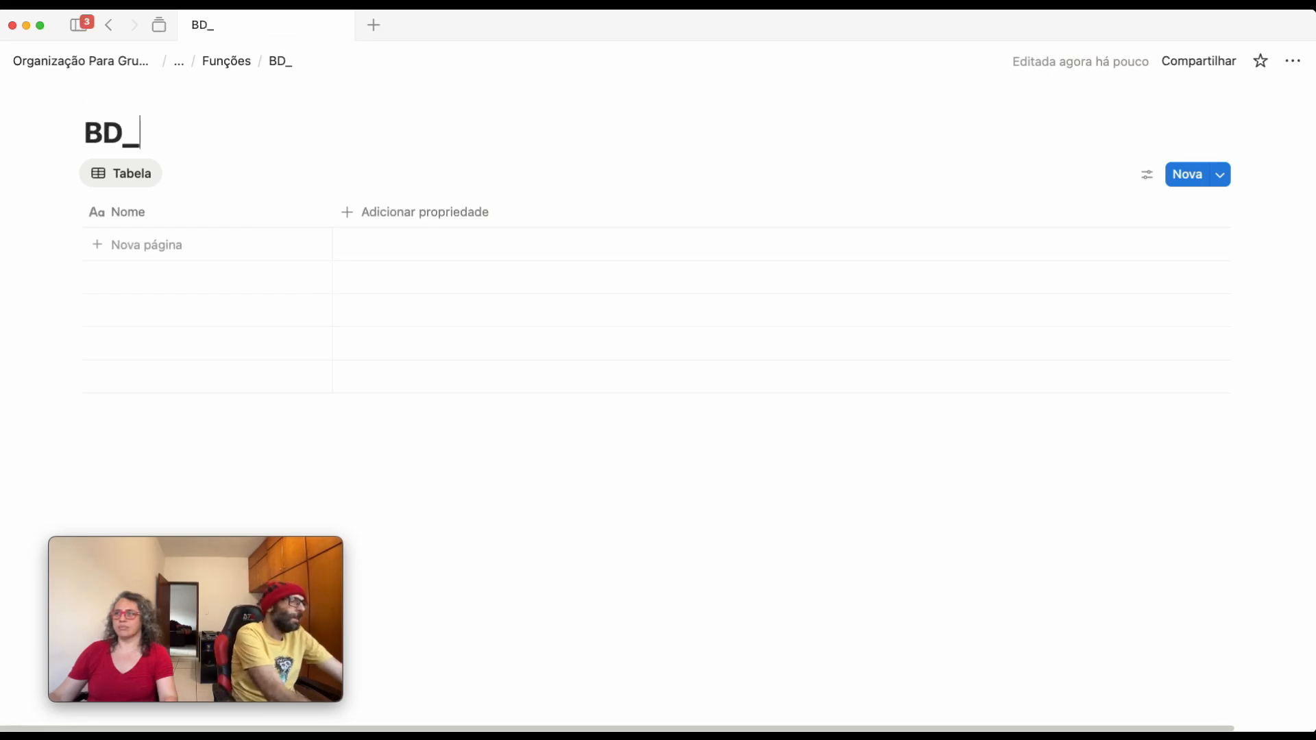
pyautogui.write('Parcei')
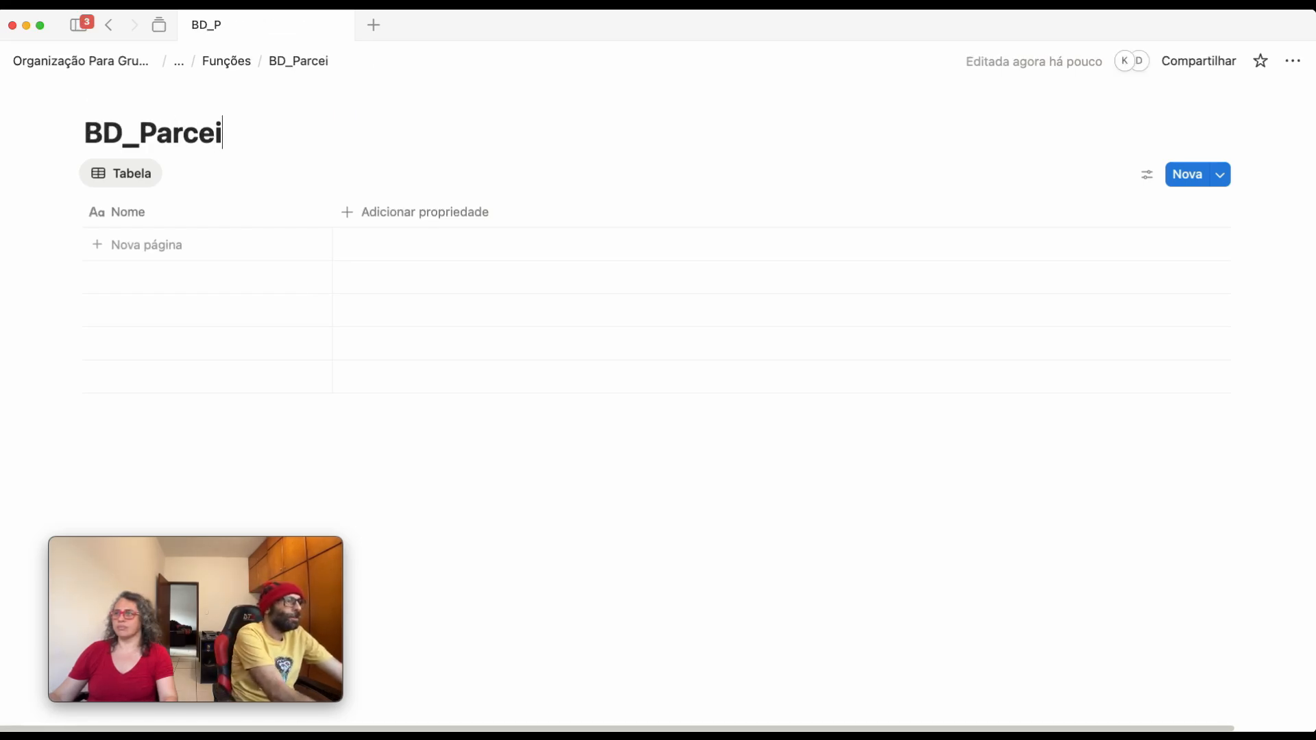
pyautogui.write('ros_')
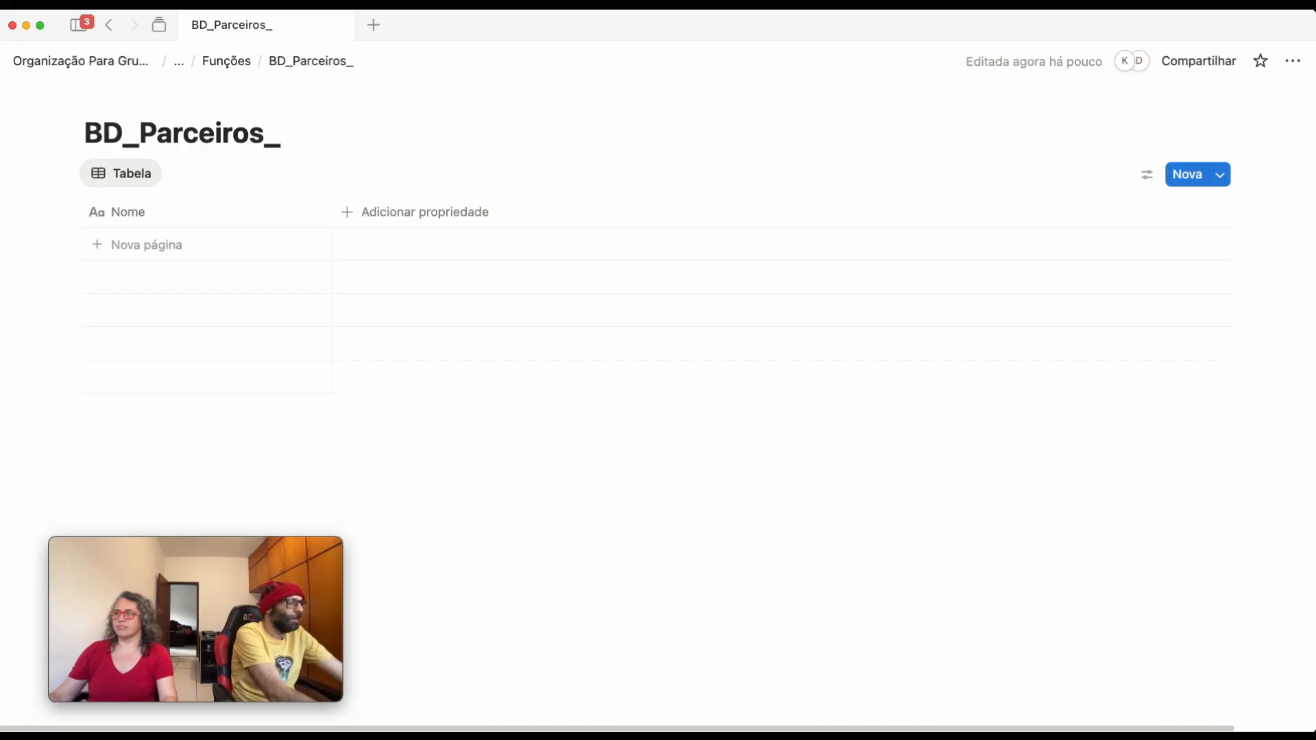
pyautogui.write('Goliardis')
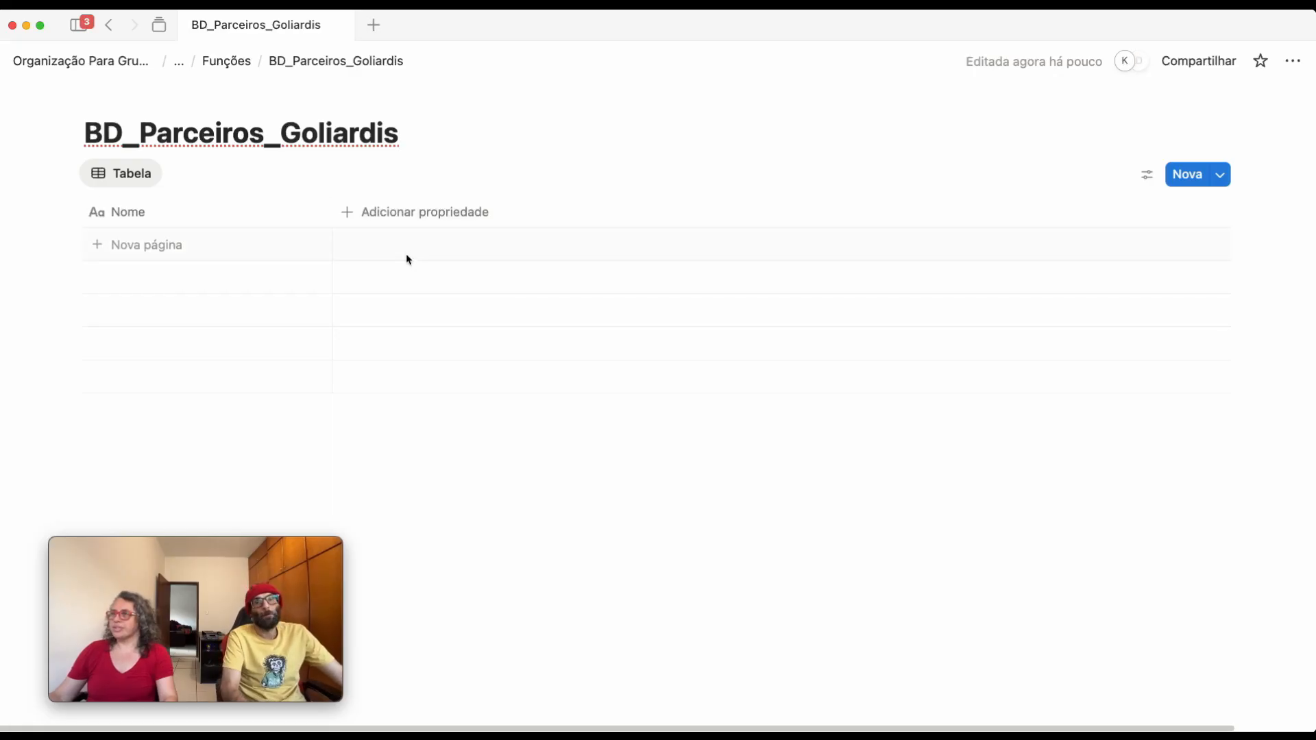
# Rename the database's Nome property to Nome Completo
pyautogui.click(426, 219)
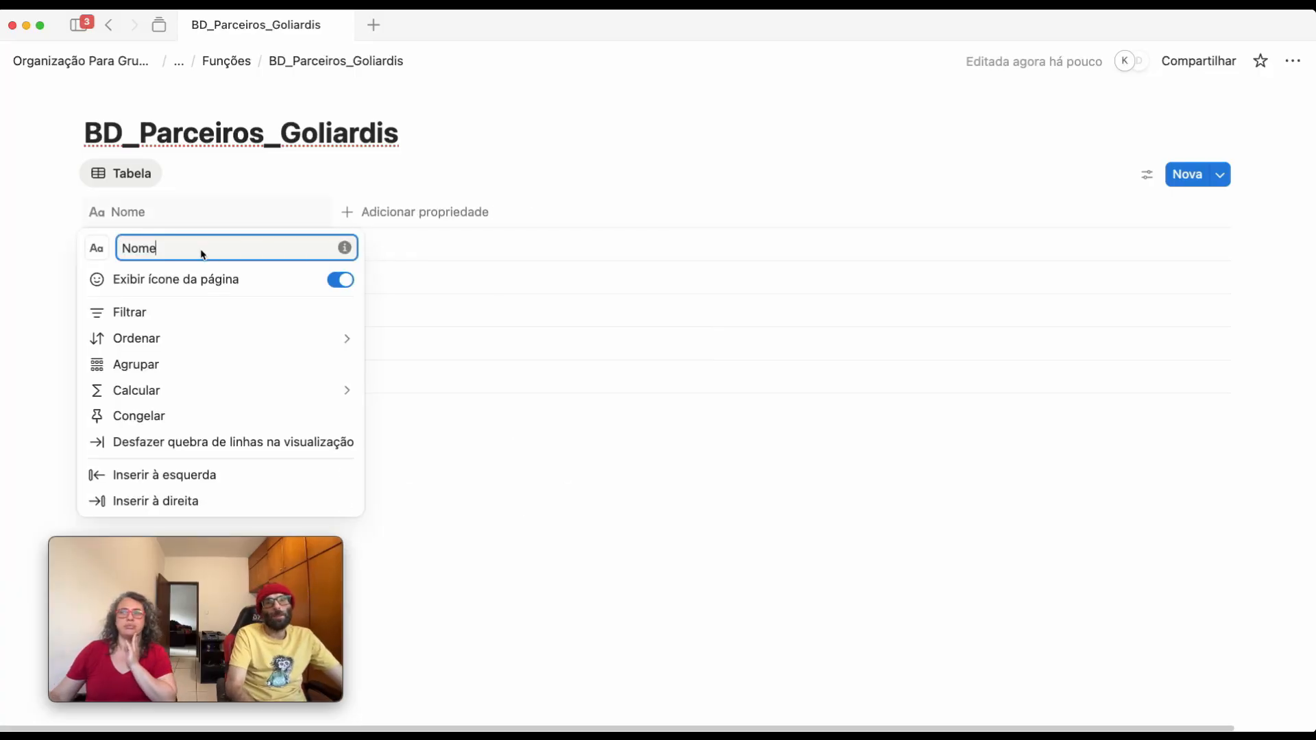
pyautogui.doubleClick(201, 254)
pyautogui.click(199, 253)
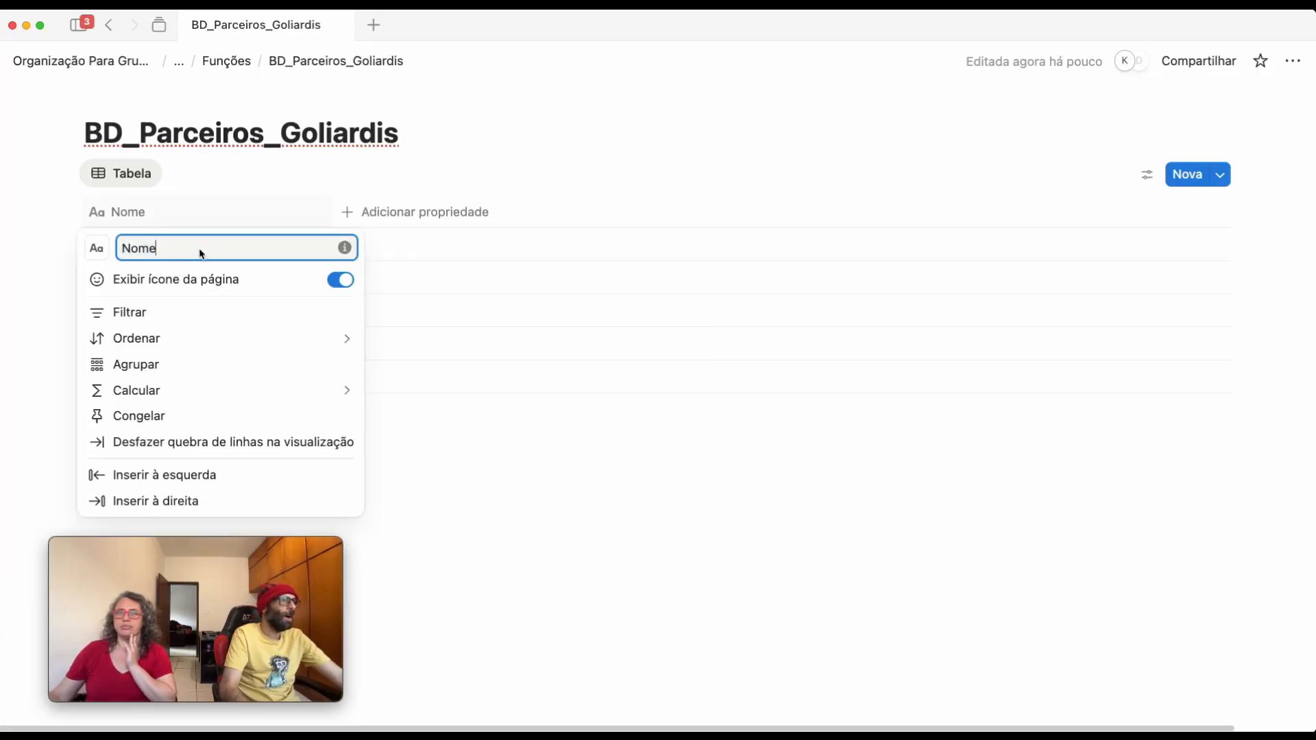
pyautogui.write('Completo')
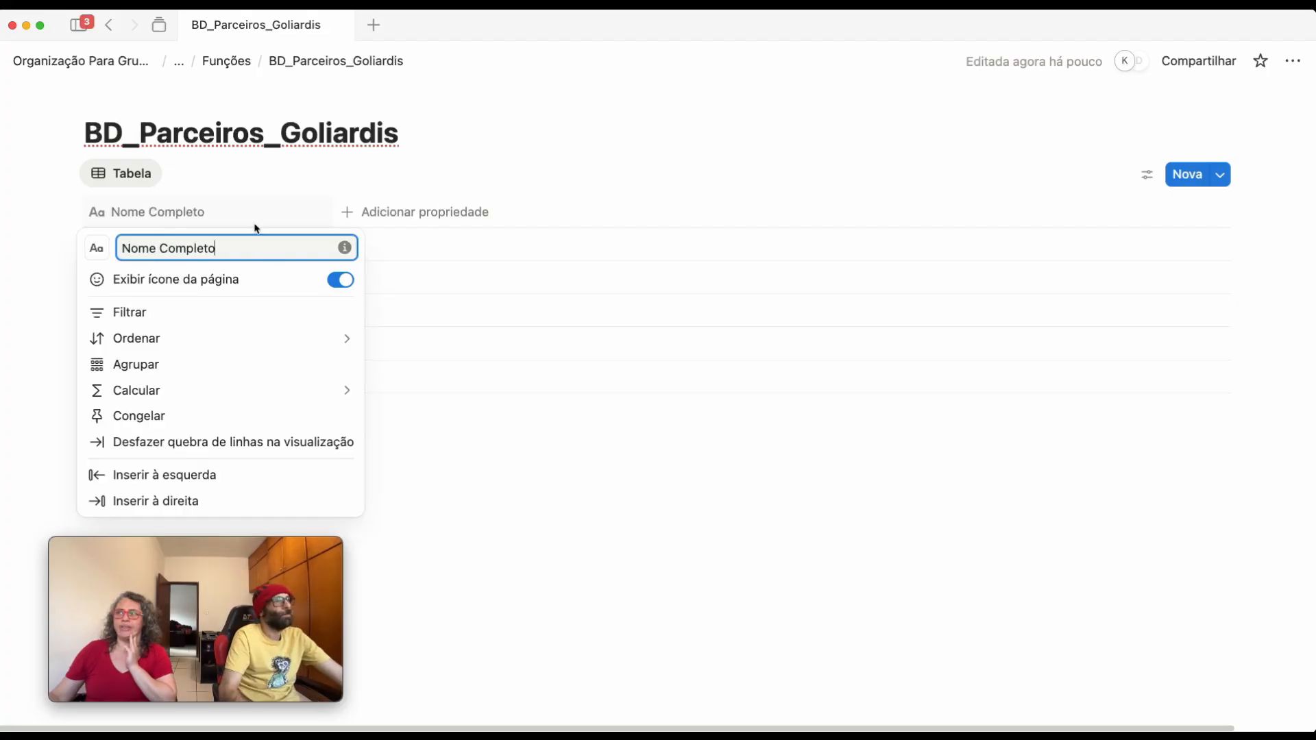
pyautogui.click(553, 469)
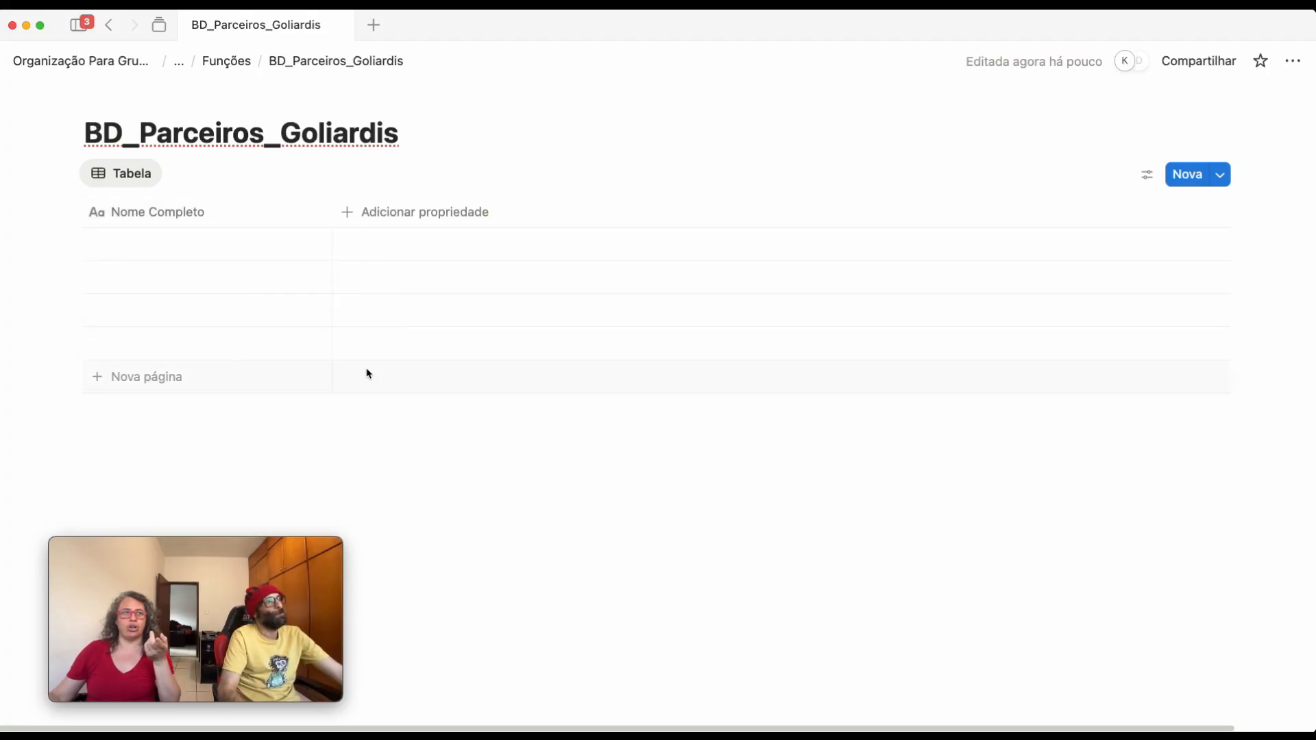
pyautogui.click(181, 217)
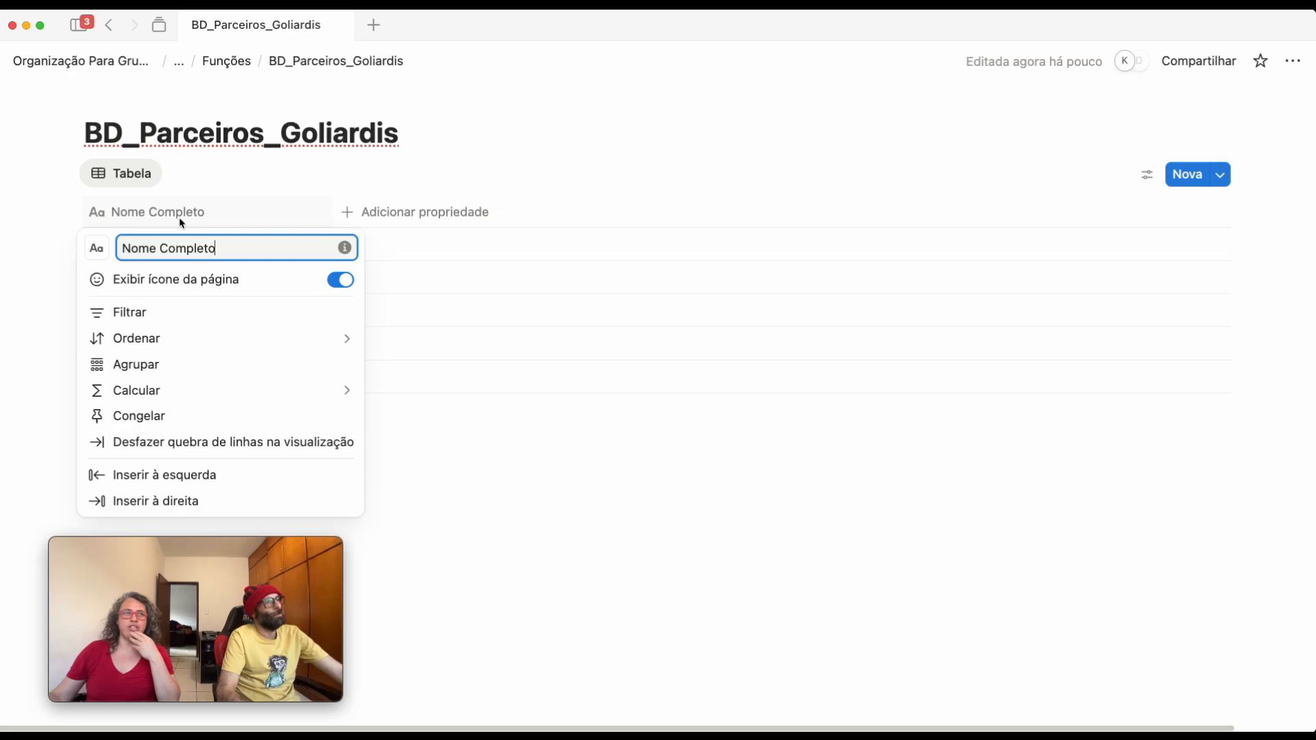
pyautogui.click(375, 225)
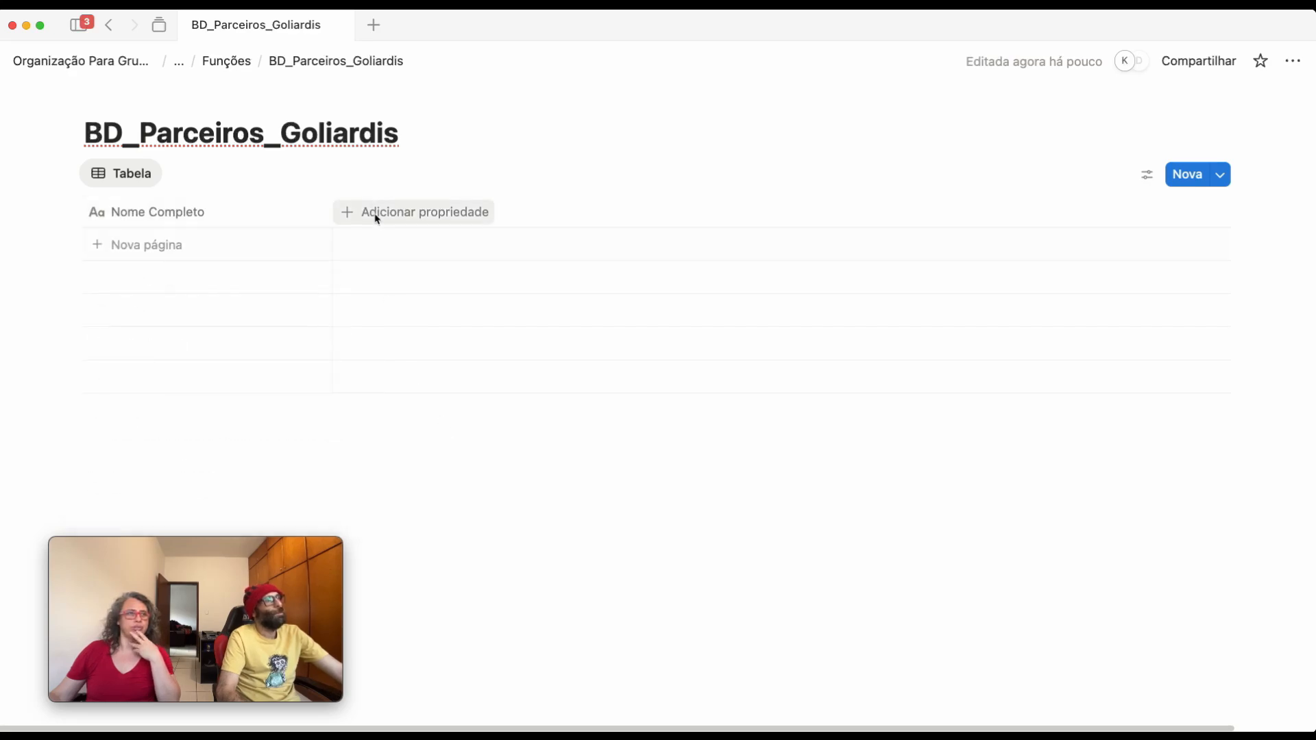
# Add a text property to the database and name it Nome Artístico
pyautogui.click(363, 213)
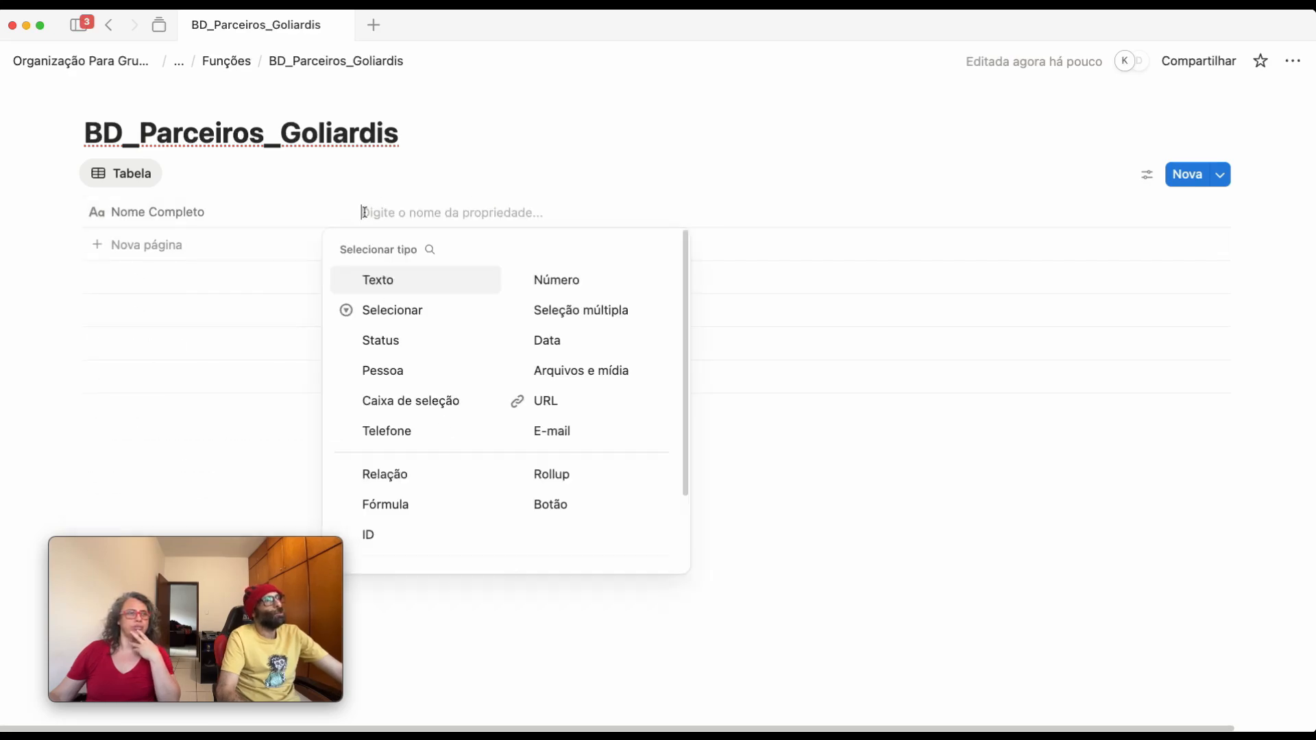
pyautogui.click(384, 282)
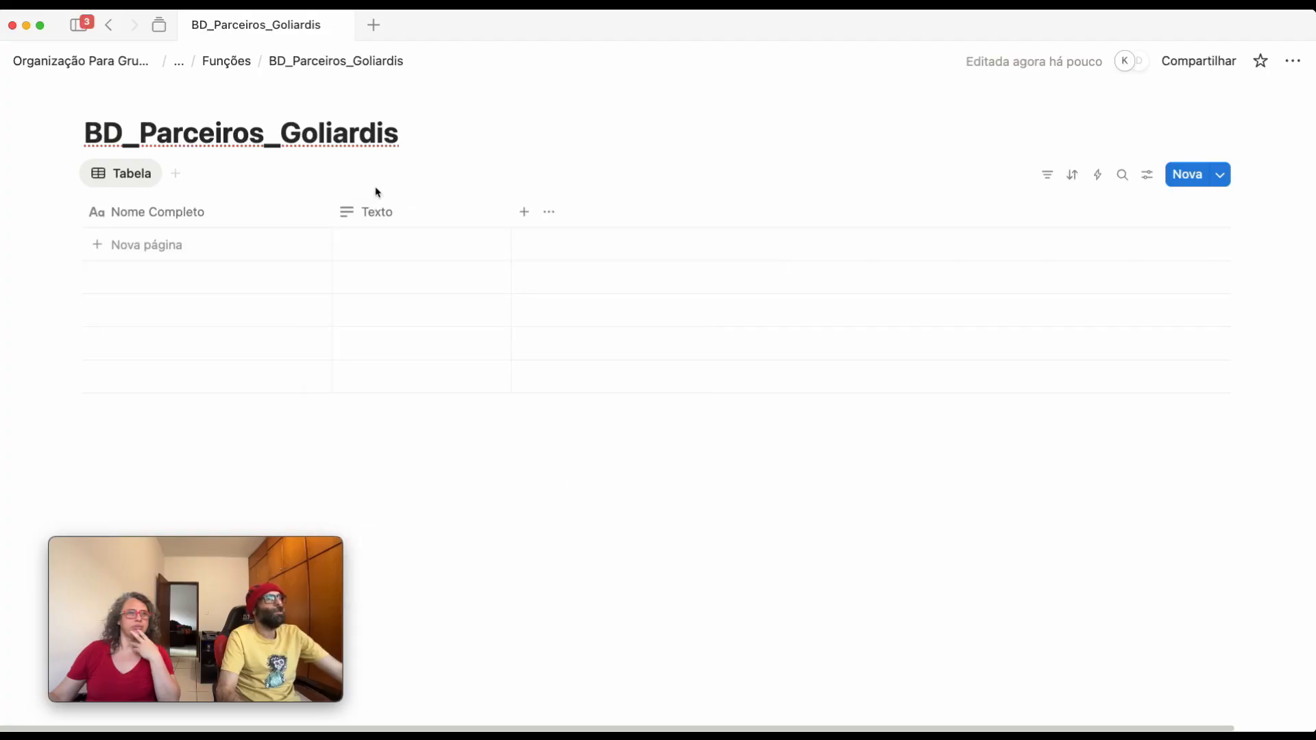
pyautogui.click(373, 213)
pyautogui.moveTo(406, 252); pyautogui.dragTo(346, 243)
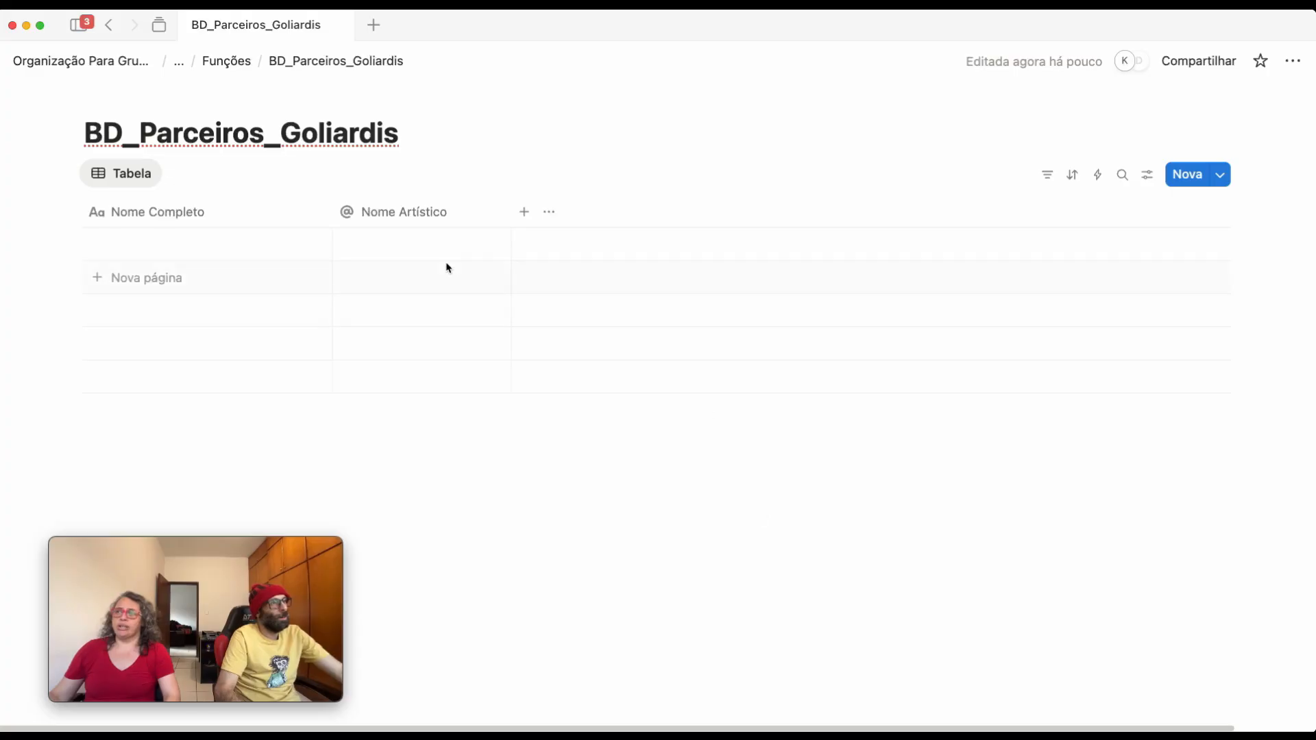
# Change the icon of the Nome Artístico property to the group-of-people icon
pyautogui.click(349, 213)
pyautogui.click(351, 253)
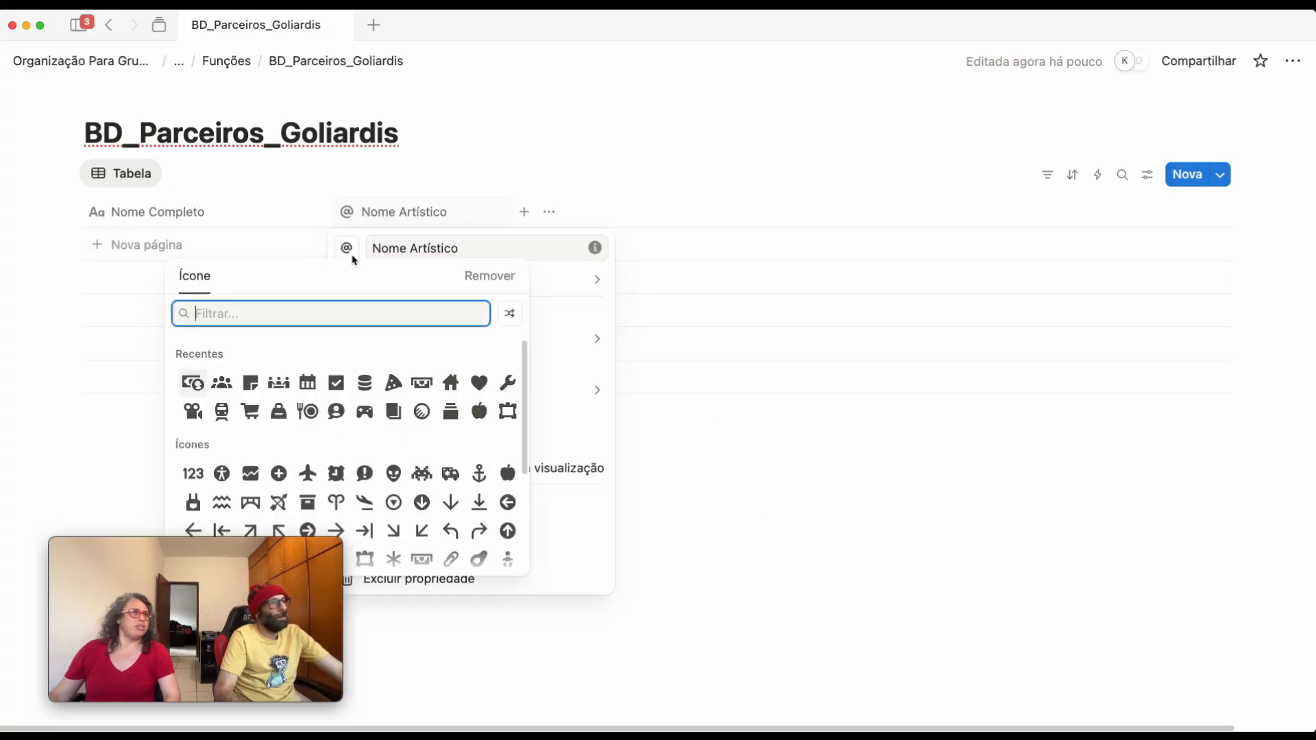
pyautogui.click(222, 382)
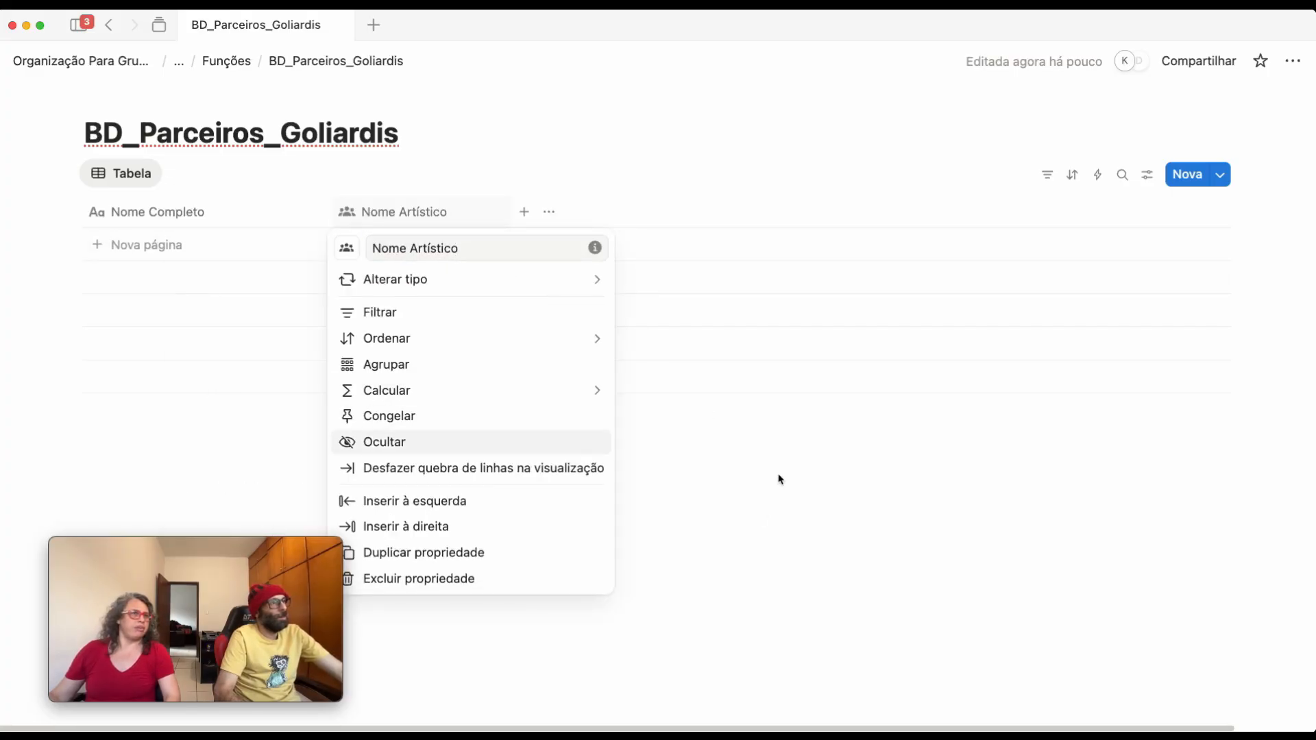
pyautogui.click(778, 478)
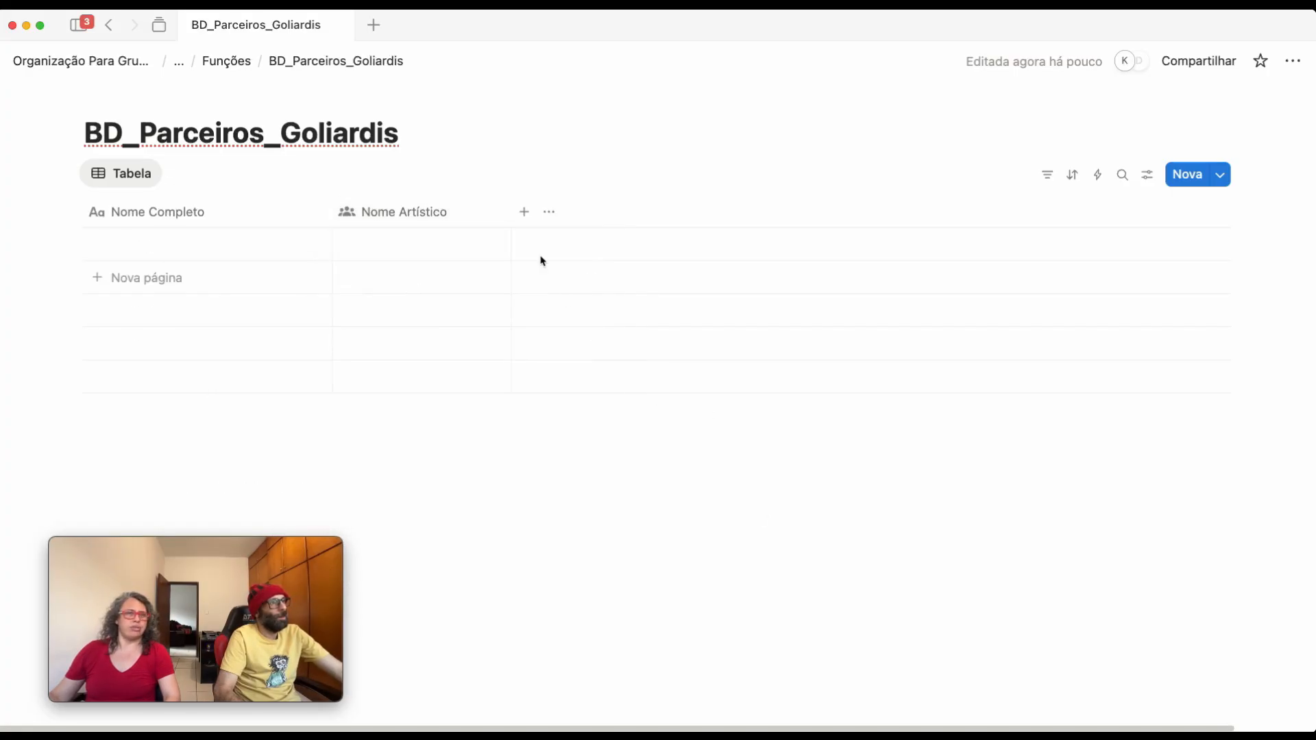
# Add a text property after Nome Artístico and name it CPF / CNPJ
pyautogui.click(523, 214)
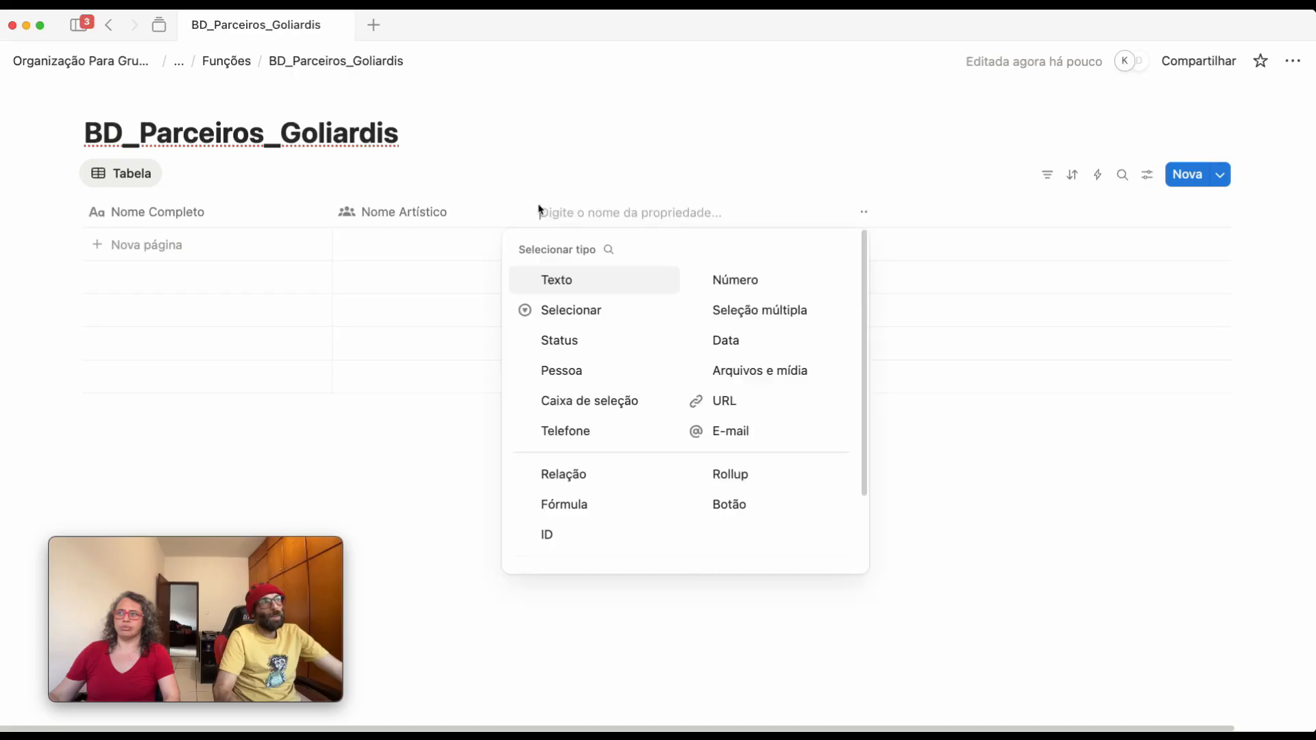
pyautogui.click(563, 281)
pyautogui.click(578, 210)
pyautogui.doubleClick(592, 248)
pyautogui.write('CPF')
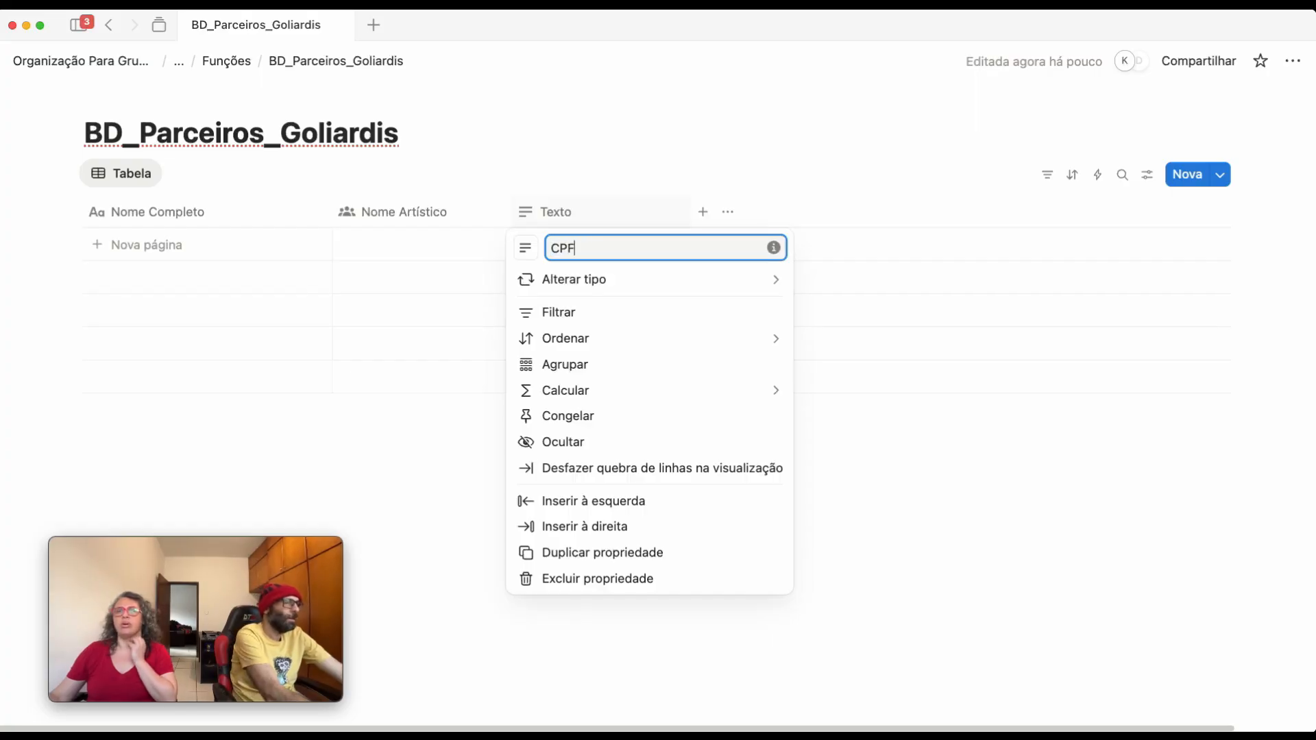
pyautogui.write(' /')
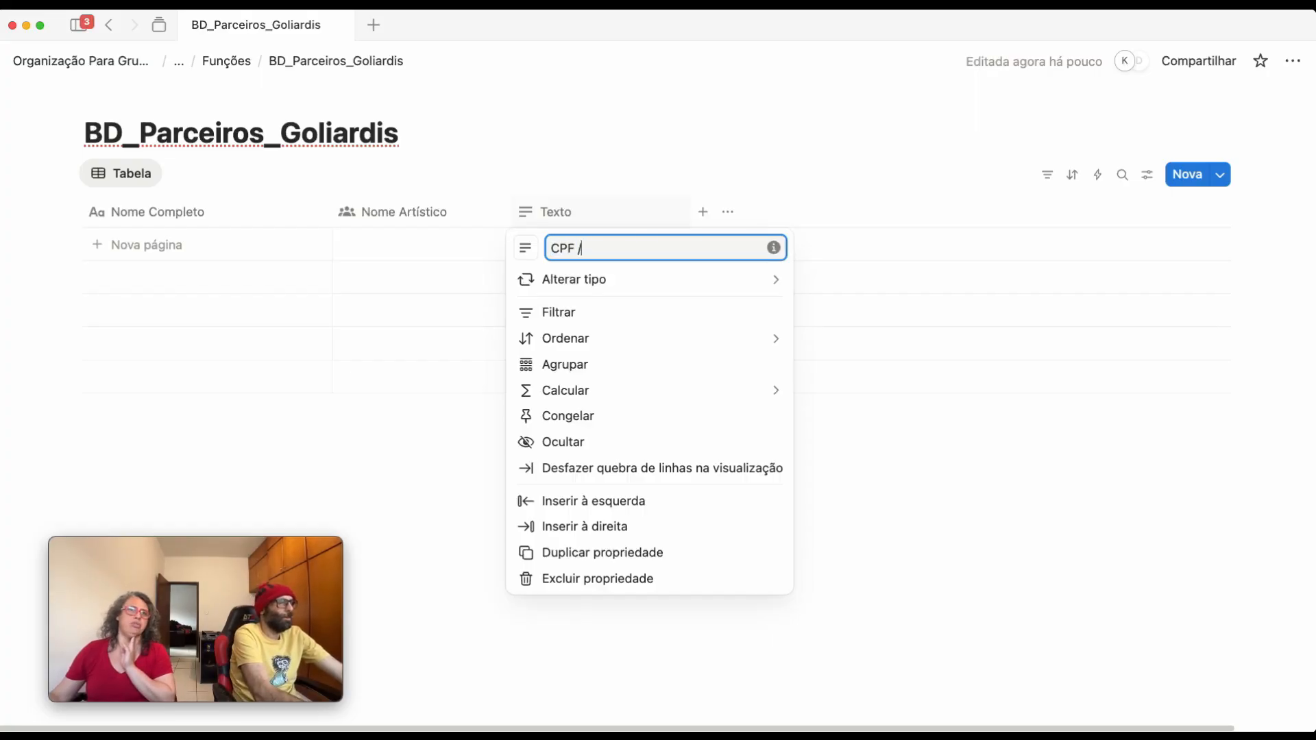
pyautogui.write(' CNP')
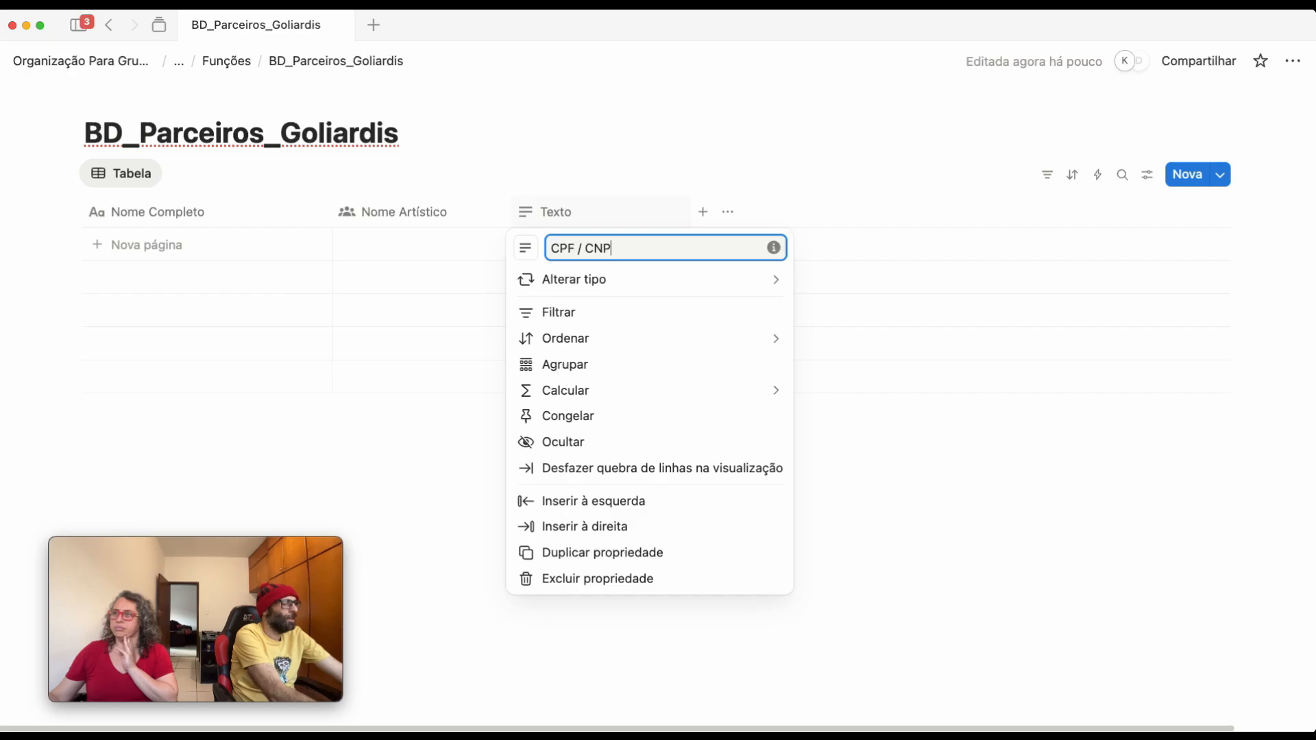
pyautogui.write('J')
pyautogui.press('Return')
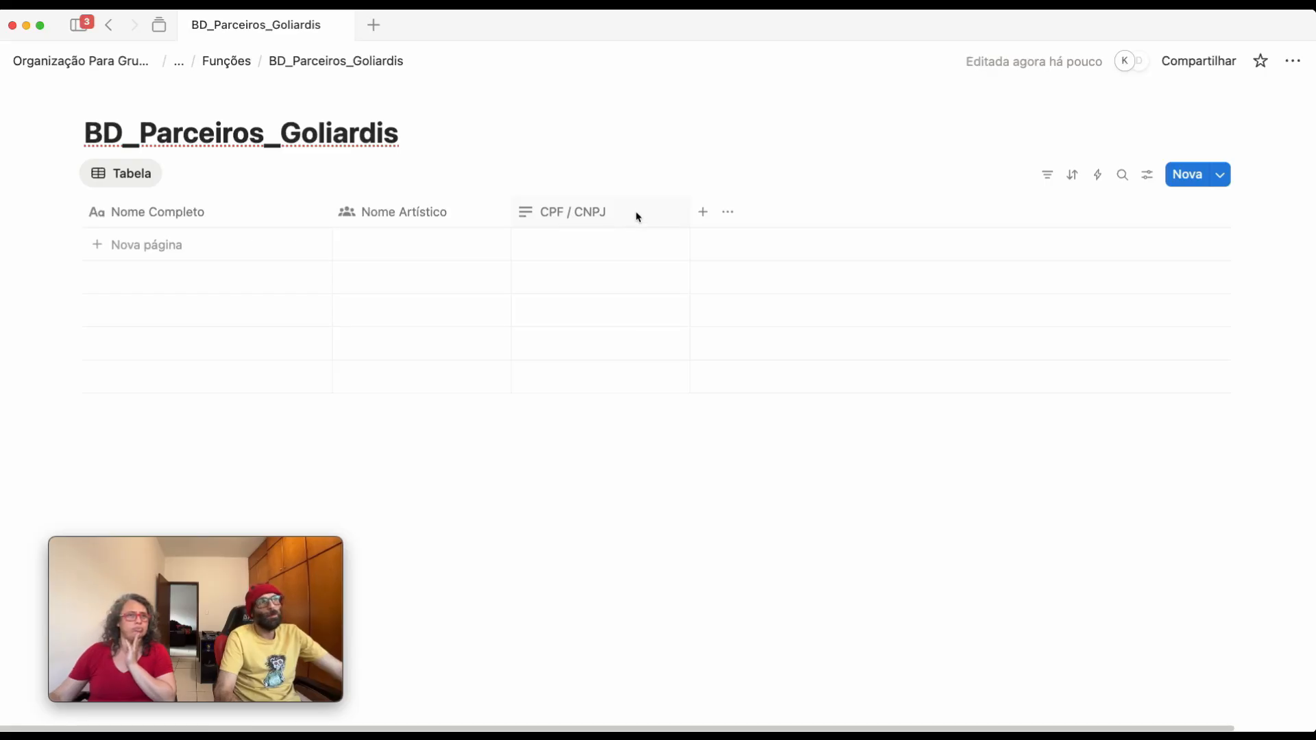
# Duplicate the CPF / CNPJ property and rename the copy RG
pyautogui.click(582, 216)
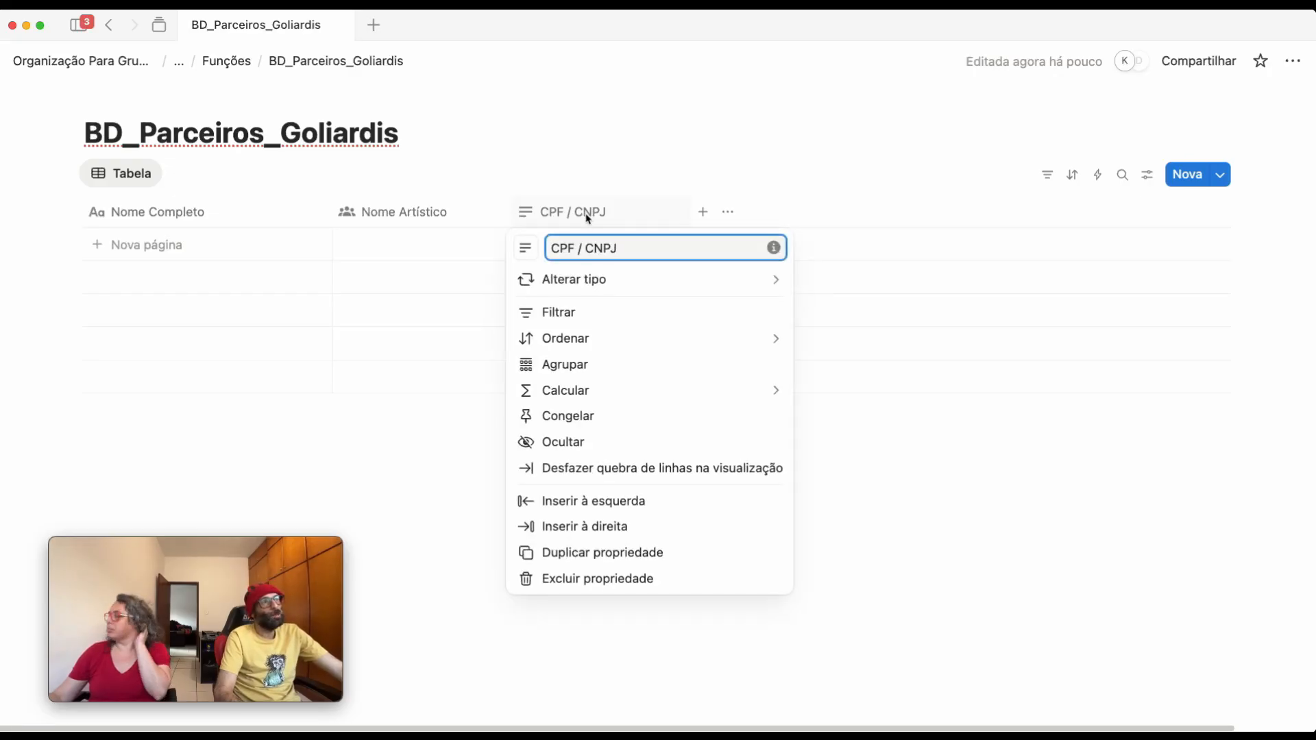
pyautogui.click(585, 551)
pyautogui.click(757, 218)
pyautogui.press('super+a')
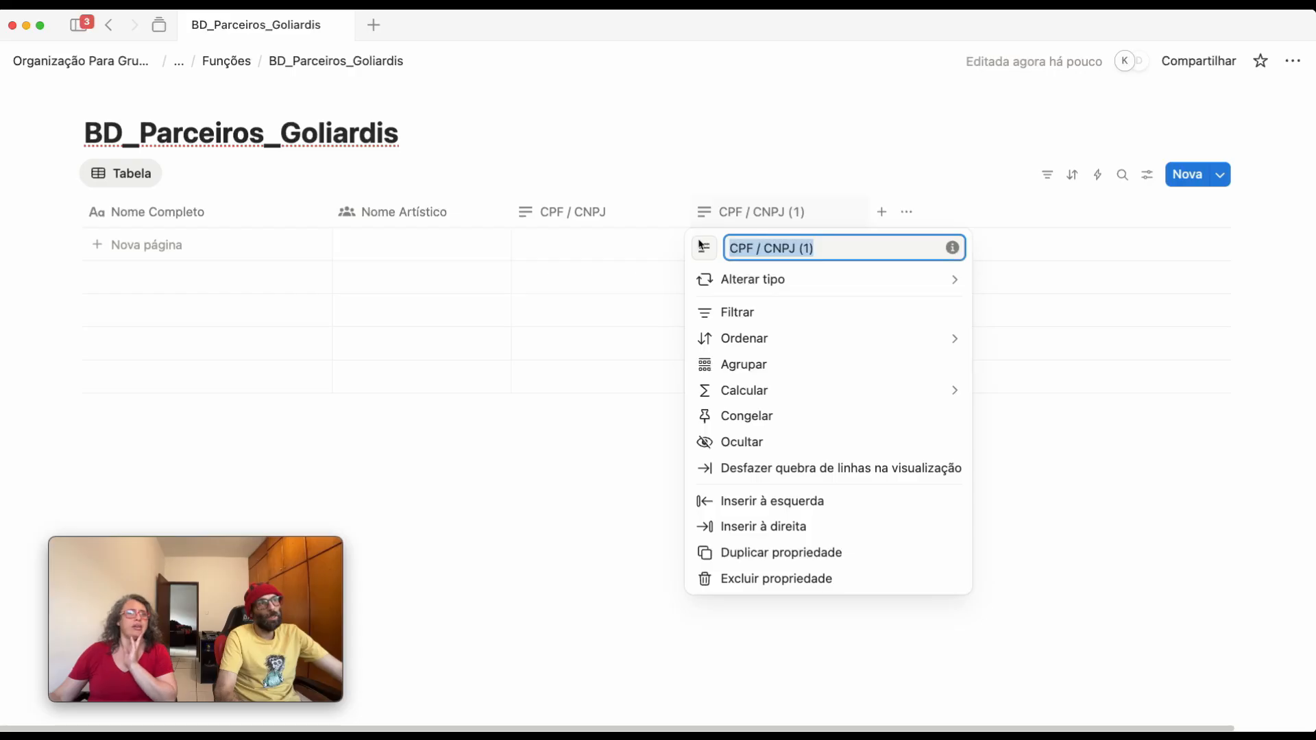
pyautogui.write('RG')
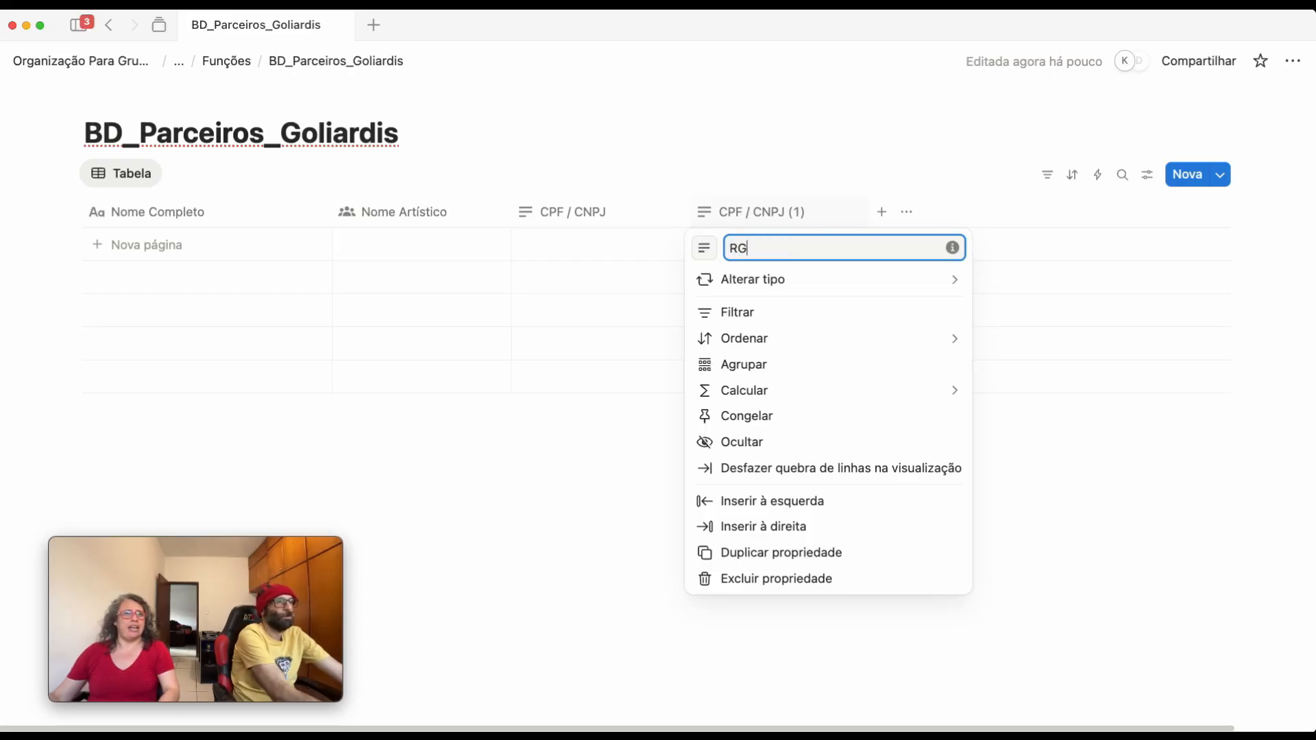
pyautogui.click(1080, 612)
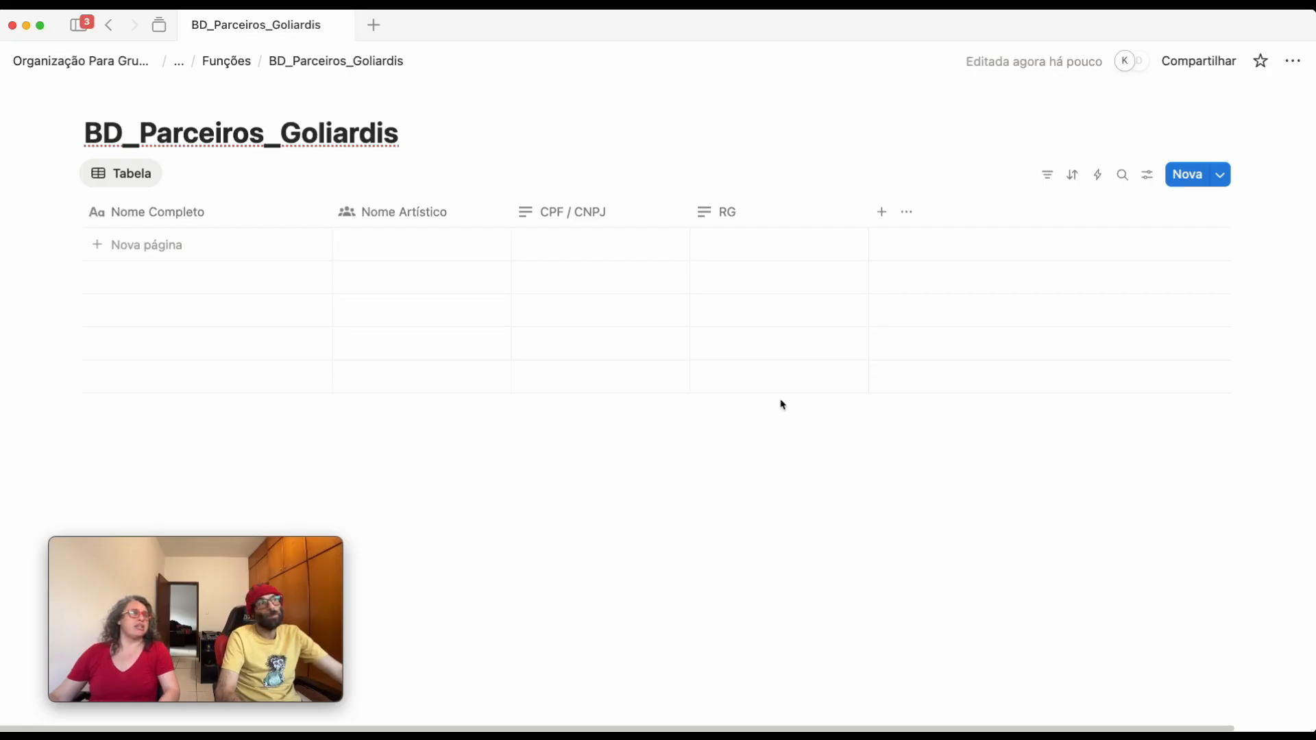
# Change the type of the CPF / CNPJ property to Número
pyautogui.click(581, 224)
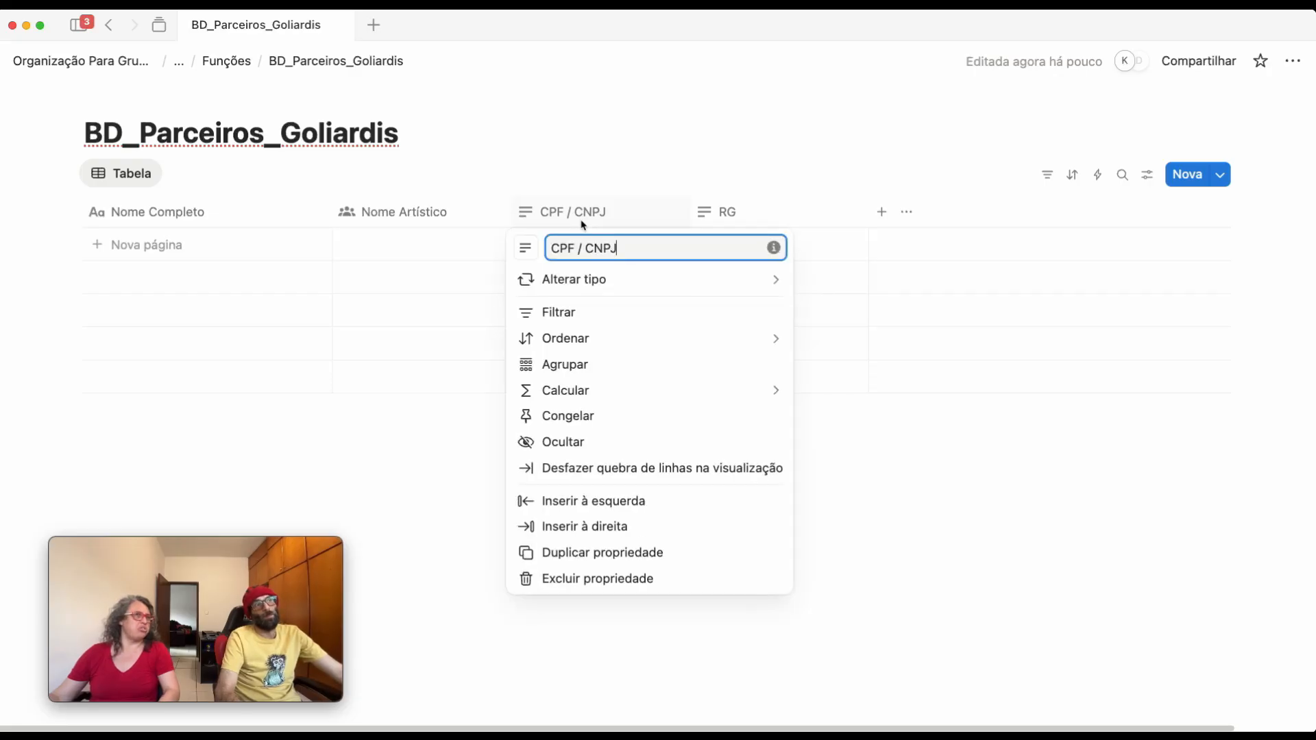
pyautogui.click(580, 281)
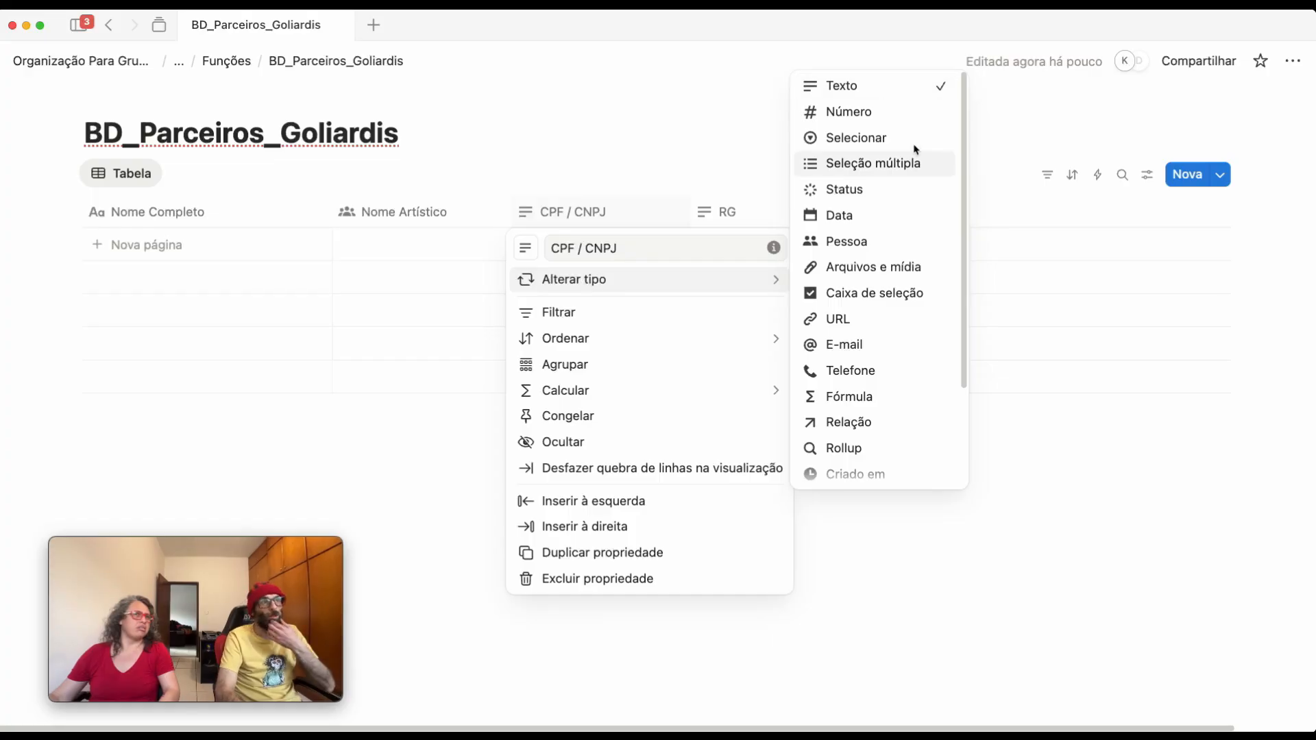
pyautogui.click(913, 121)
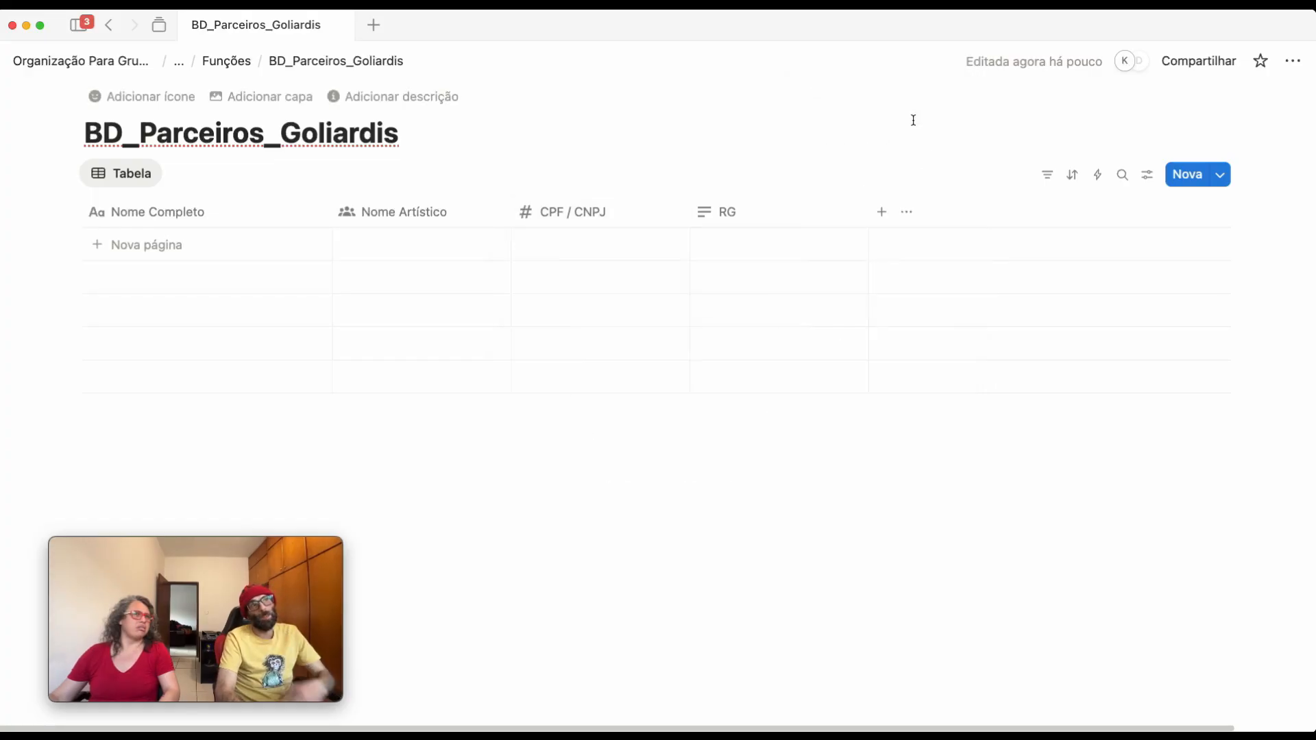
# Try a sample number in the first row's CPF / CNPJ cell and clear it again
pyautogui.click(580, 247)
pyautogui.press('Escape')
pyautogui.click(578, 247)
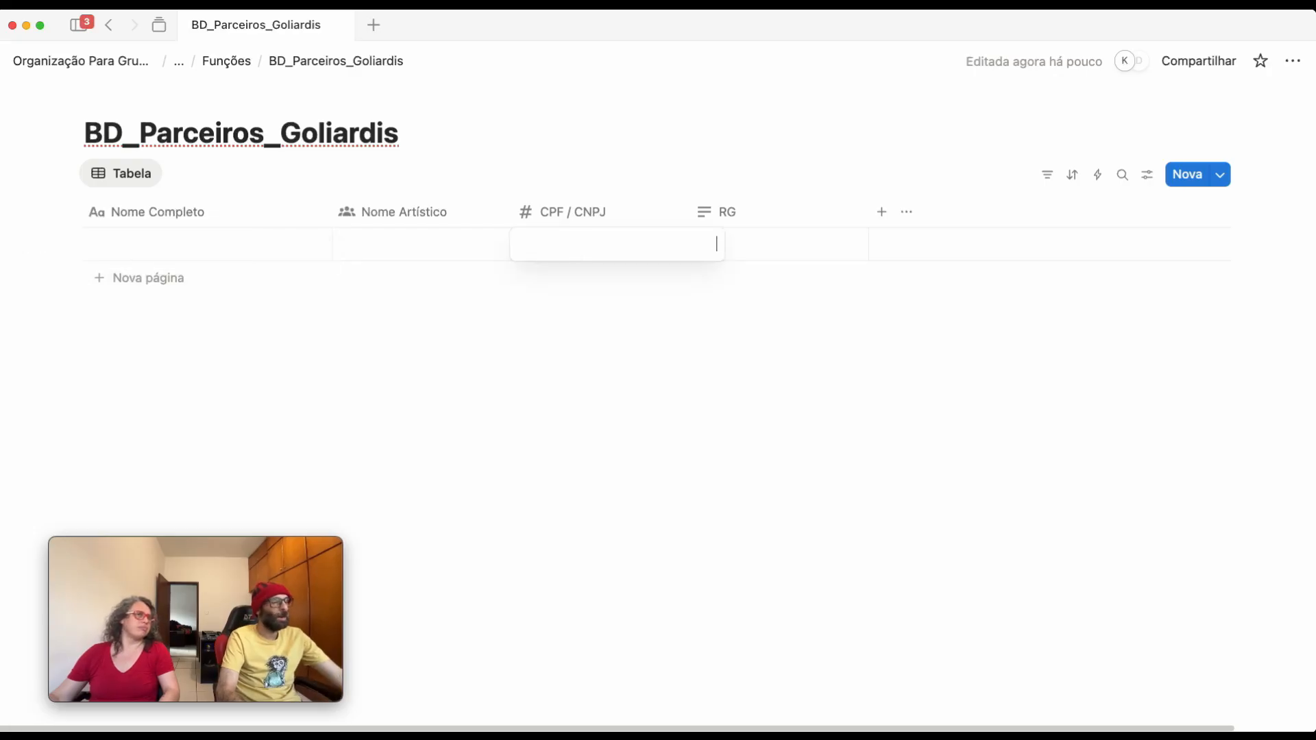
pyautogui.press('Escape')
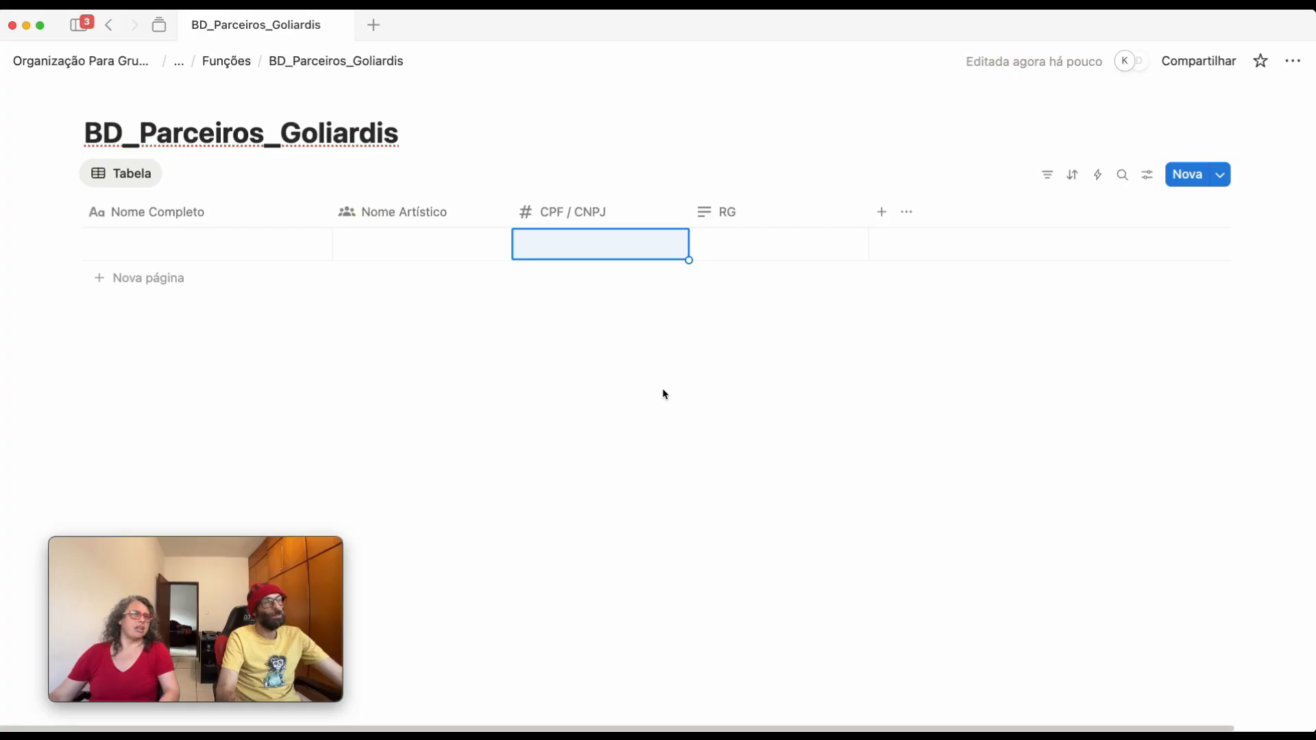
pyautogui.write('444444')
pyautogui.press('Escape')
pyautogui.press('BackSpace')
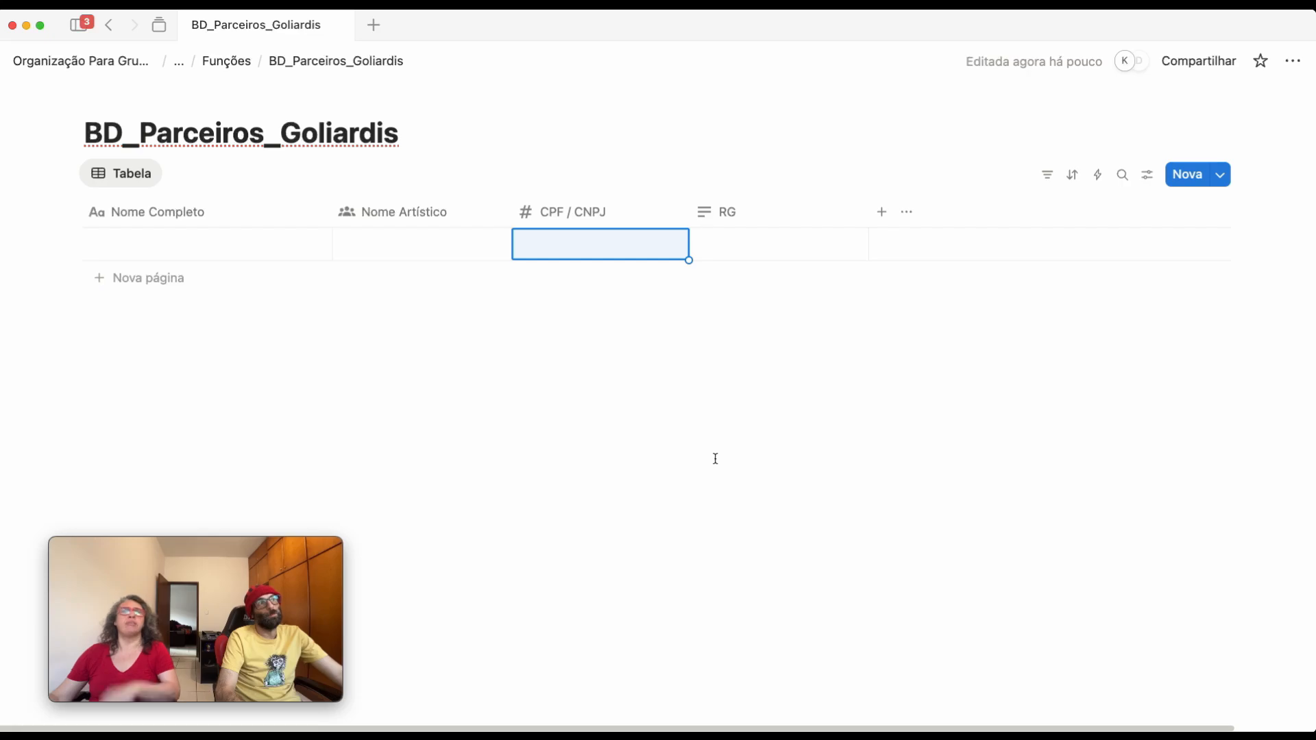
# Change the type of the RG property to Número
pyautogui.click(765, 220)
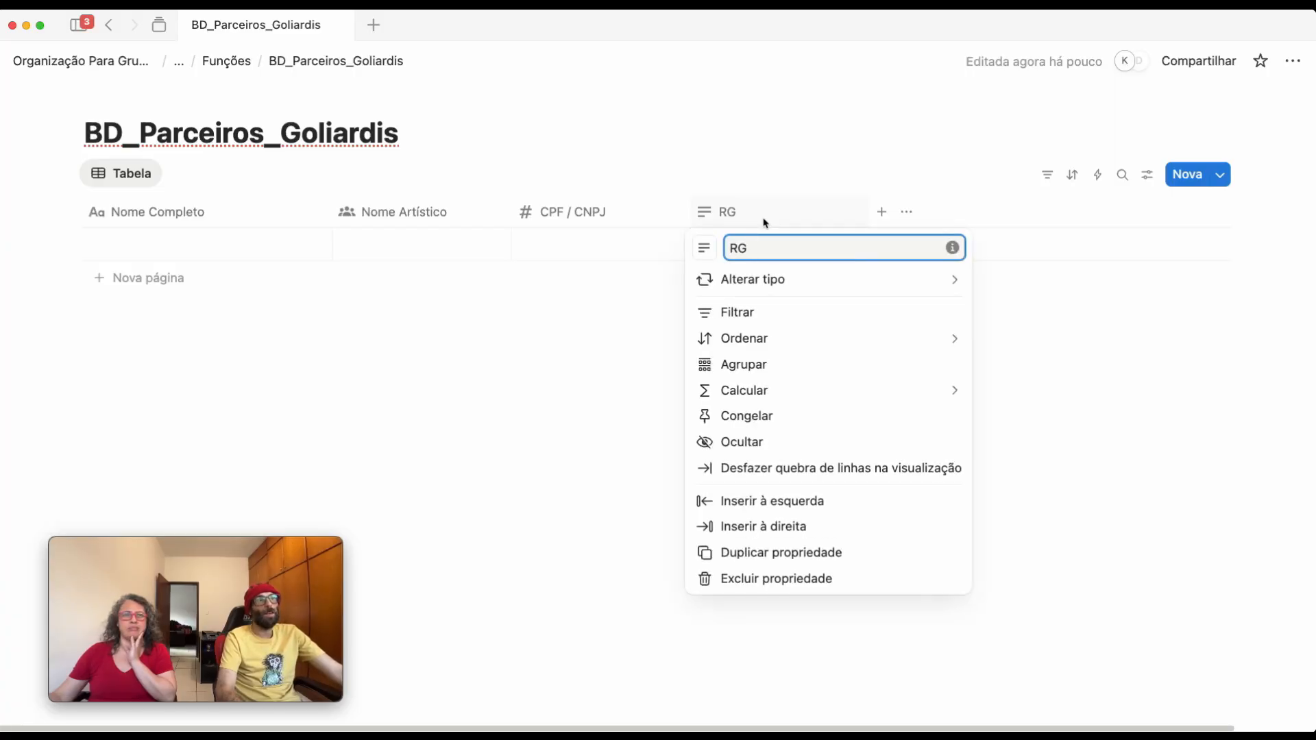
pyautogui.moveTo(755, 286)
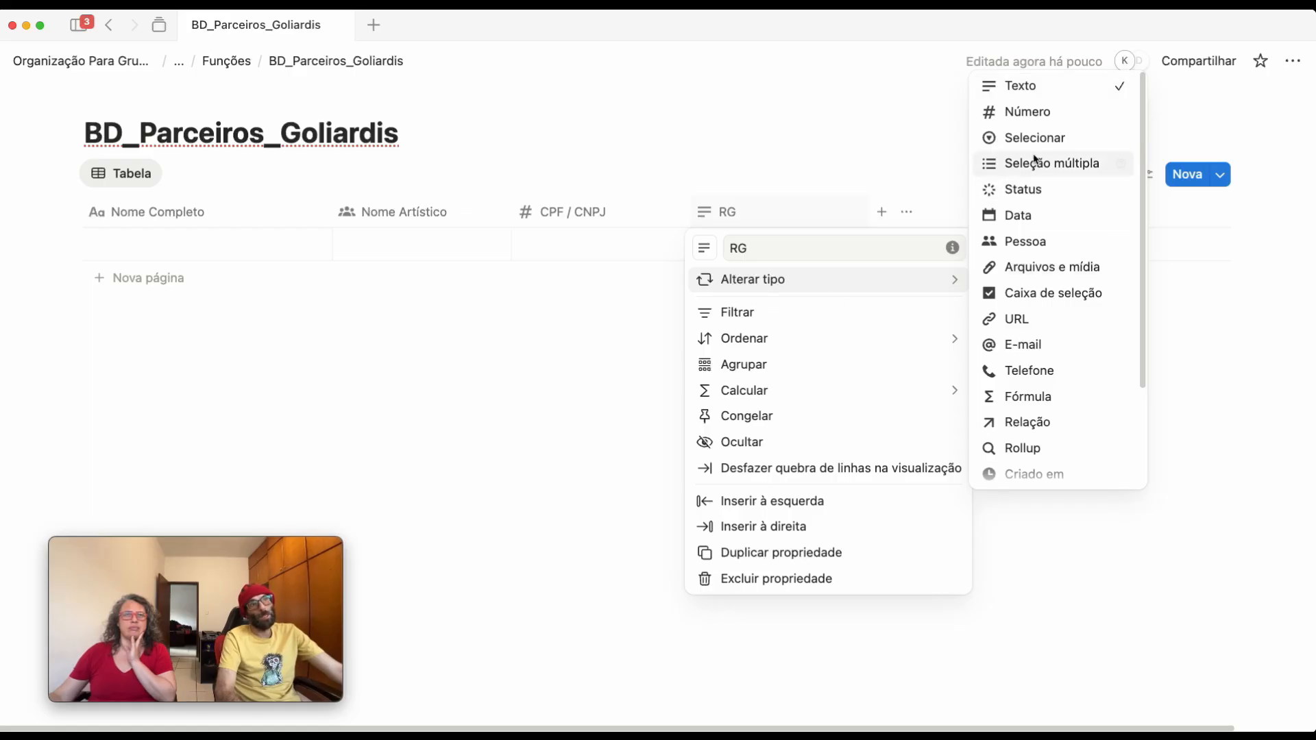
pyautogui.click(1049, 124)
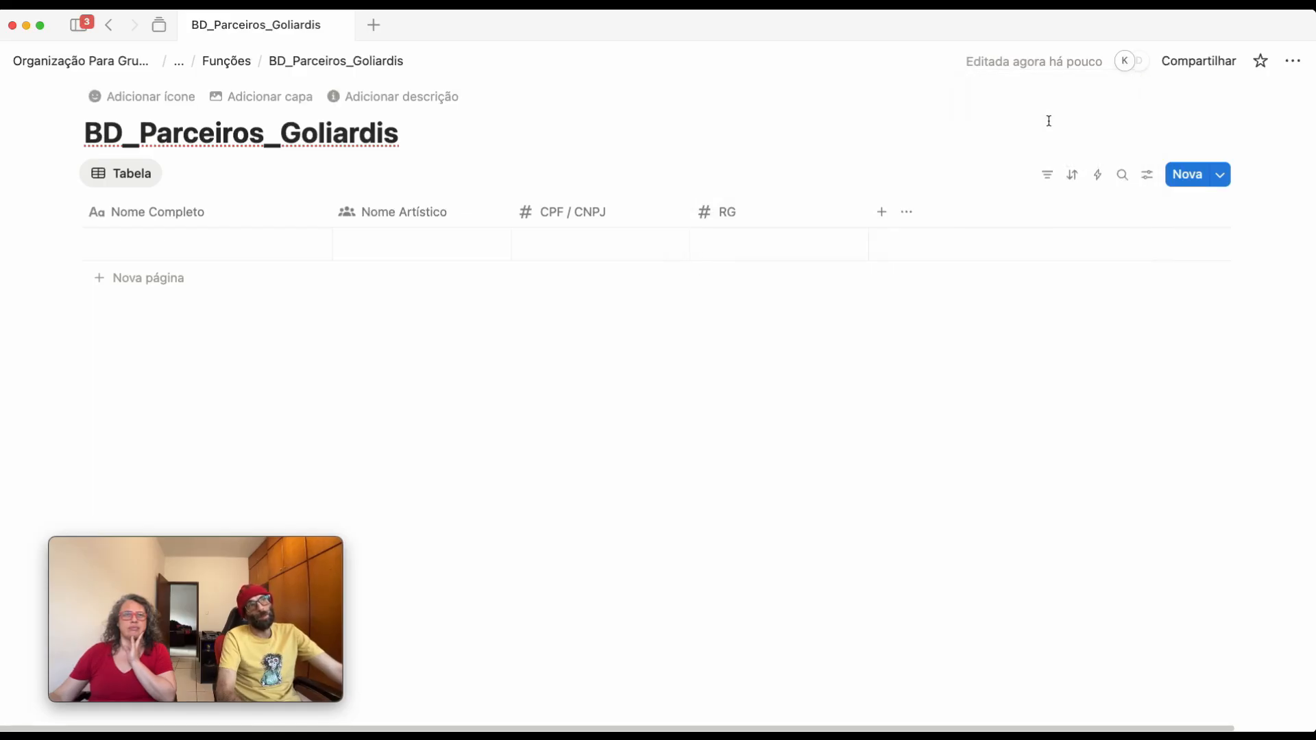
# Try switching the RG property's type to Texto and undo the change
pyautogui.click(781, 209)
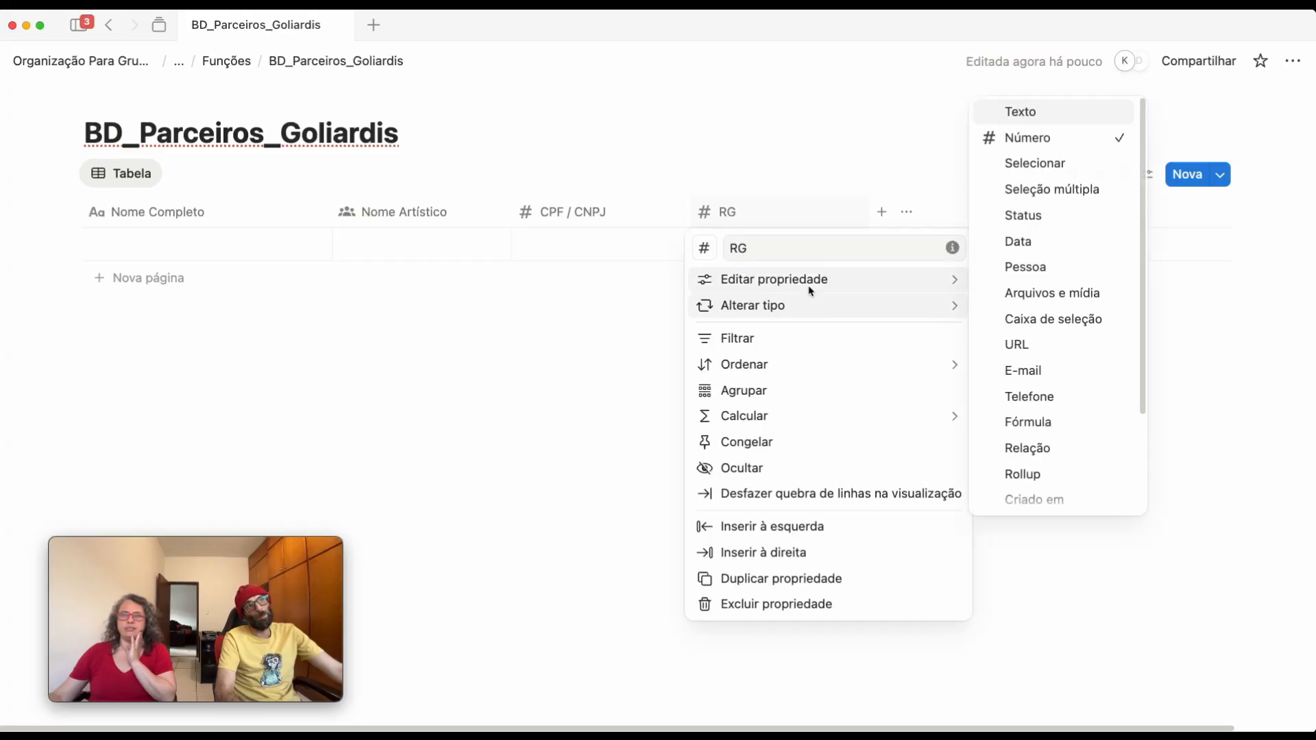
pyautogui.moveTo(818, 288)
pyautogui.moveTo(799, 312)
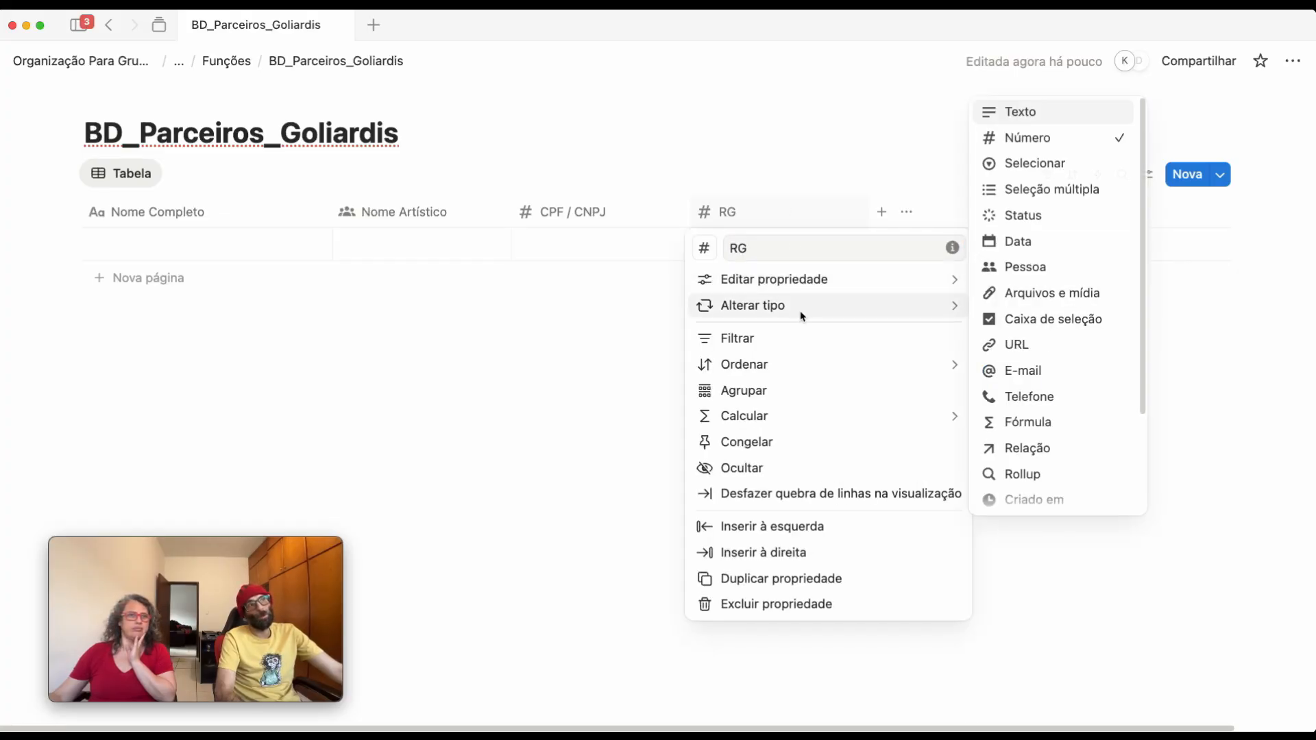
pyautogui.click(1073, 115)
pyautogui.press('super+z')
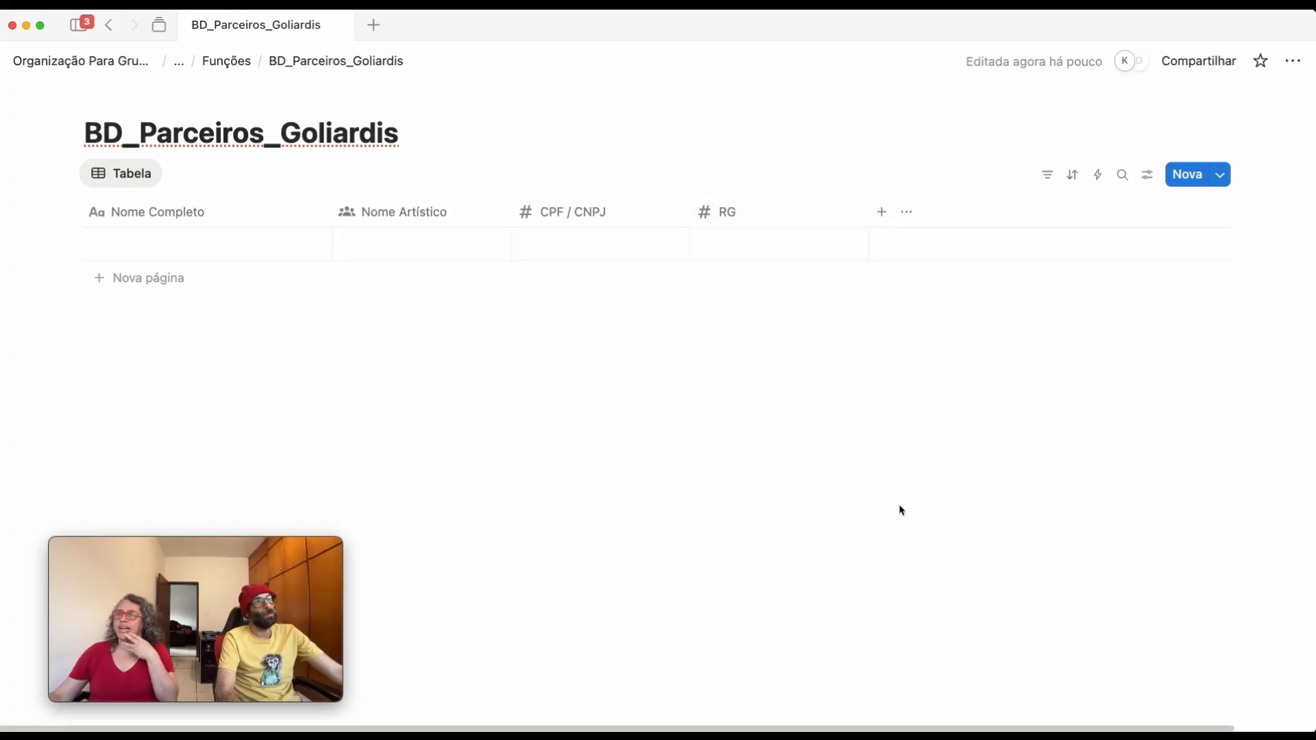
# Add a date property after RG and name it Data de Nascimento
pyautogui.click(882, 211)
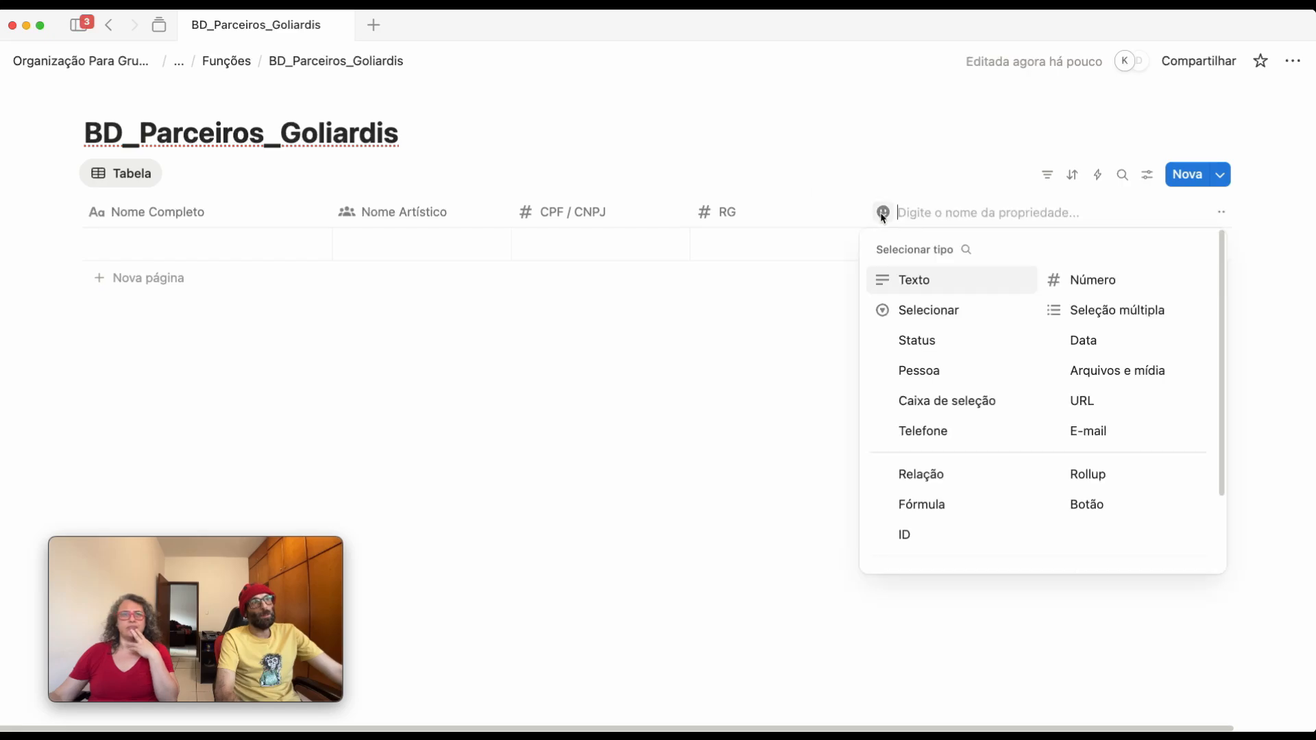
pyautogui.click(1080, 340)
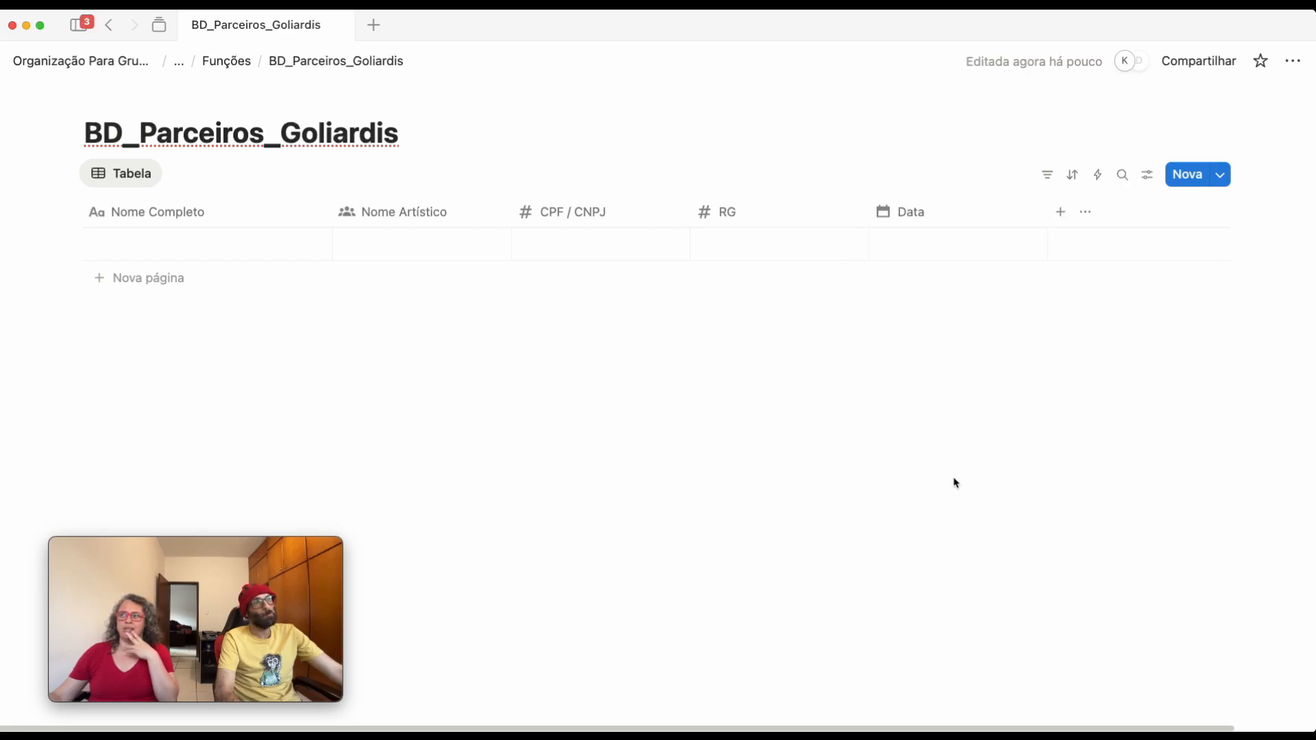
pyautogui.click(943, 212)
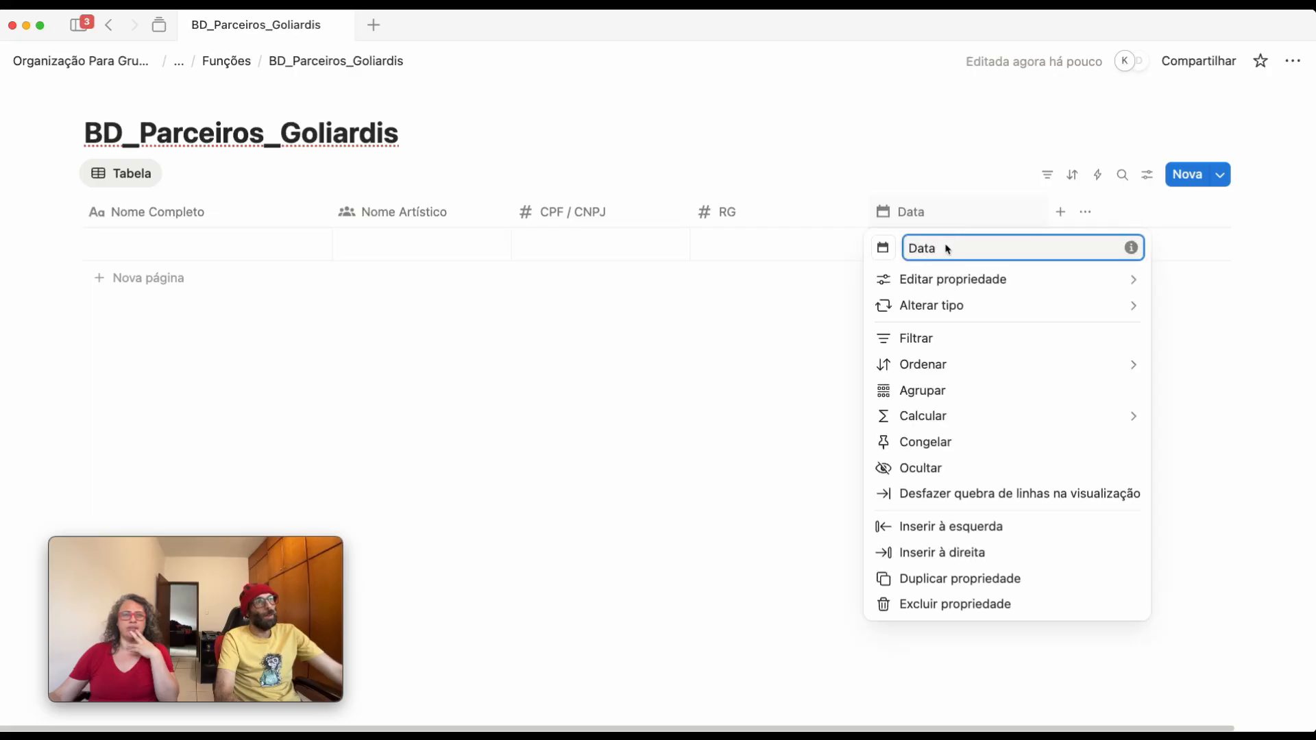
pyautogui.write('de ')
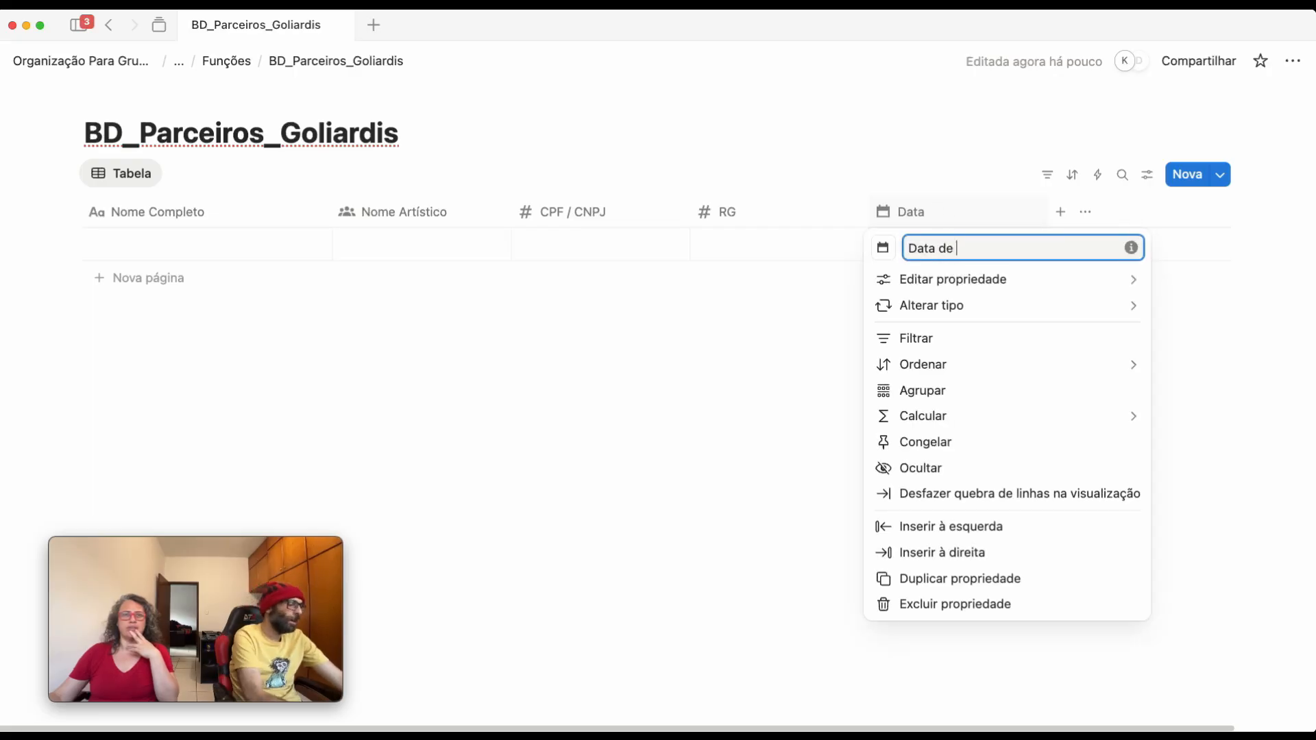
pyautogui.write('Nasci')
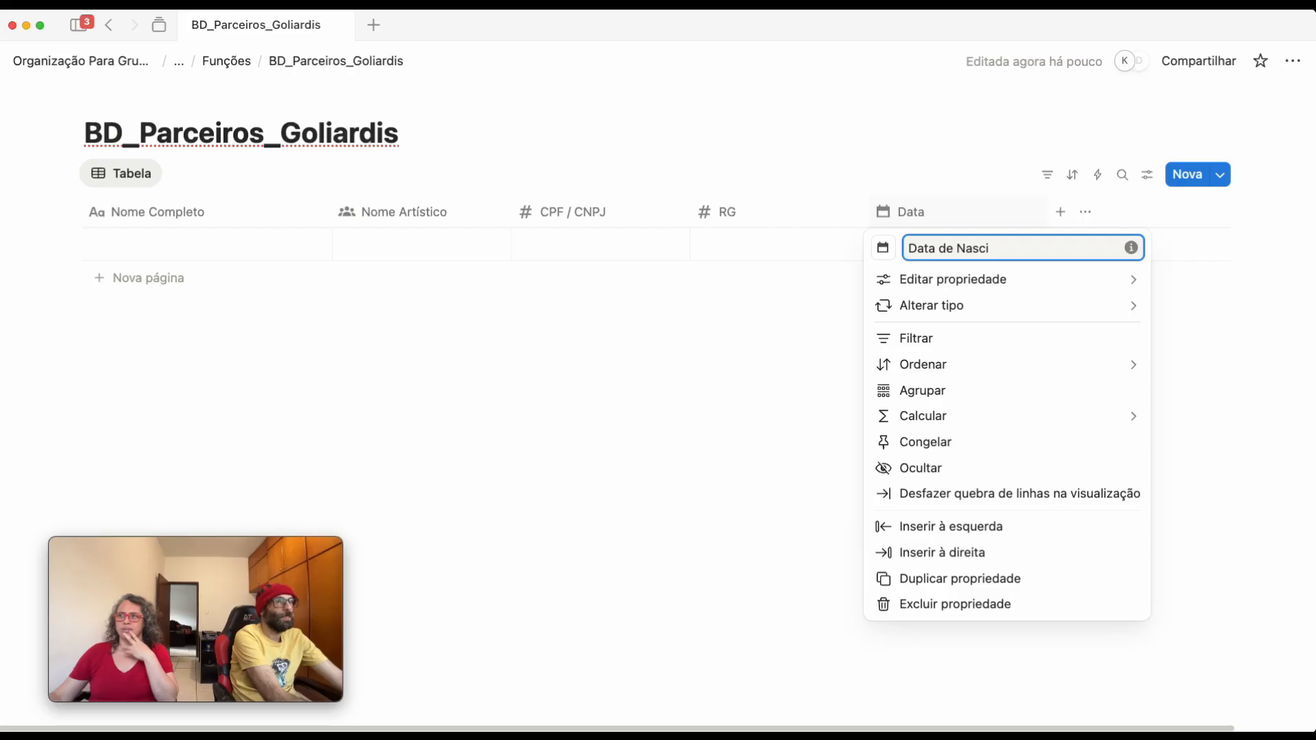
pyautogui.write('mento')
pyautogui.press('Return')
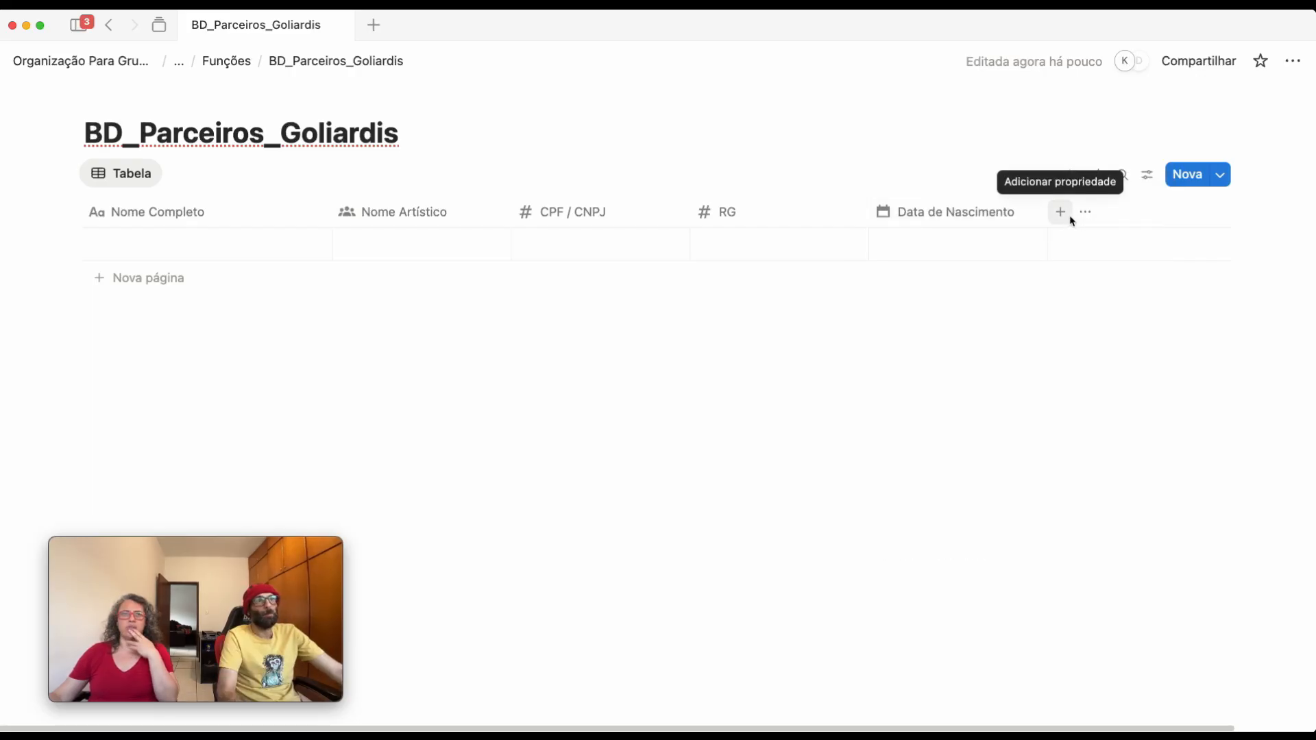
# Add a Telefone property and an E-mail property after Data de Nascimento
pyautogui.click(1070, 217)
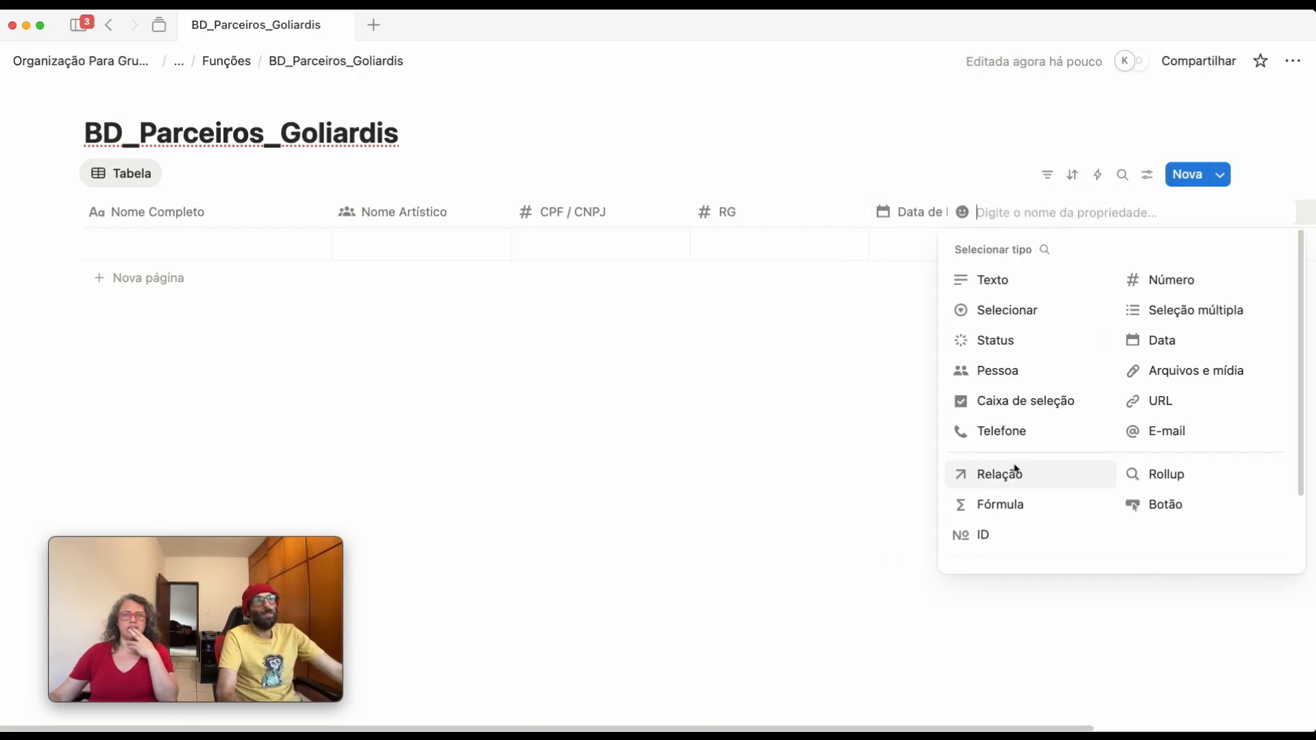
pyautogui.click(1014, 432)
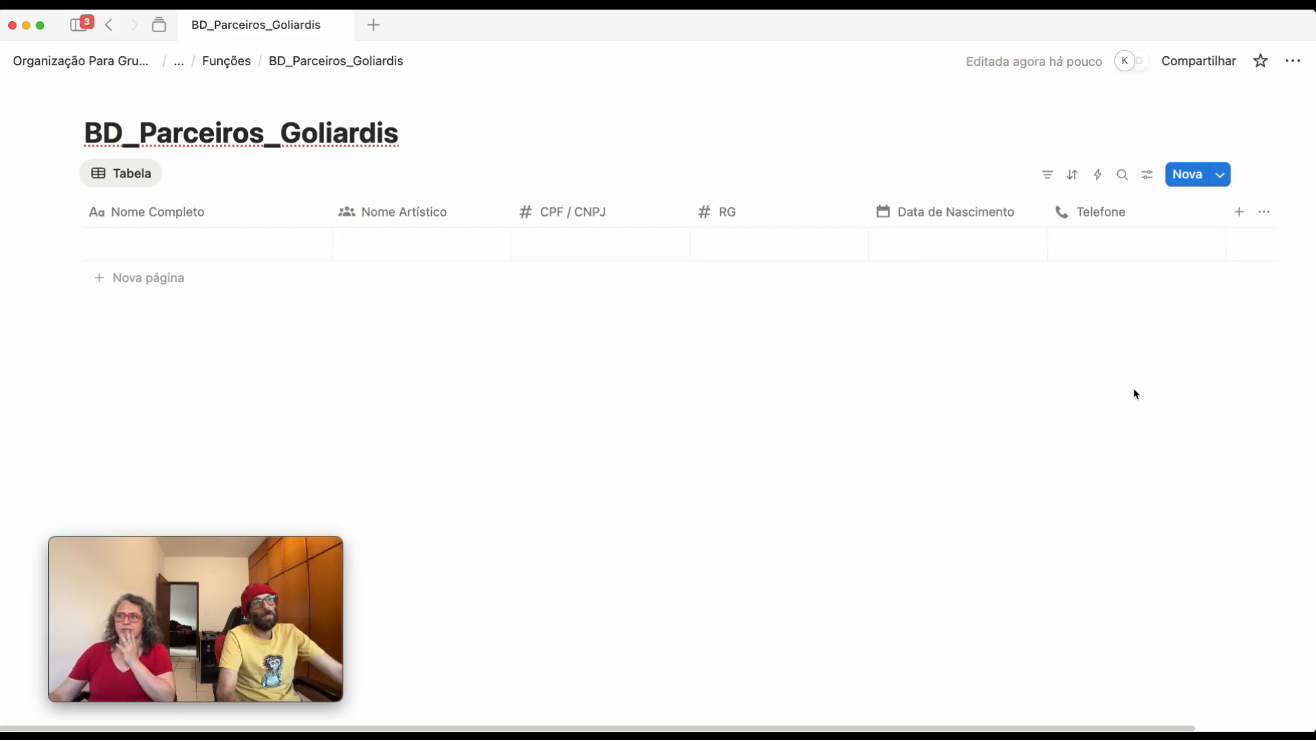
pyautogui.moveTo(1019, 727); pyautogui.dragTo(1152, 725)
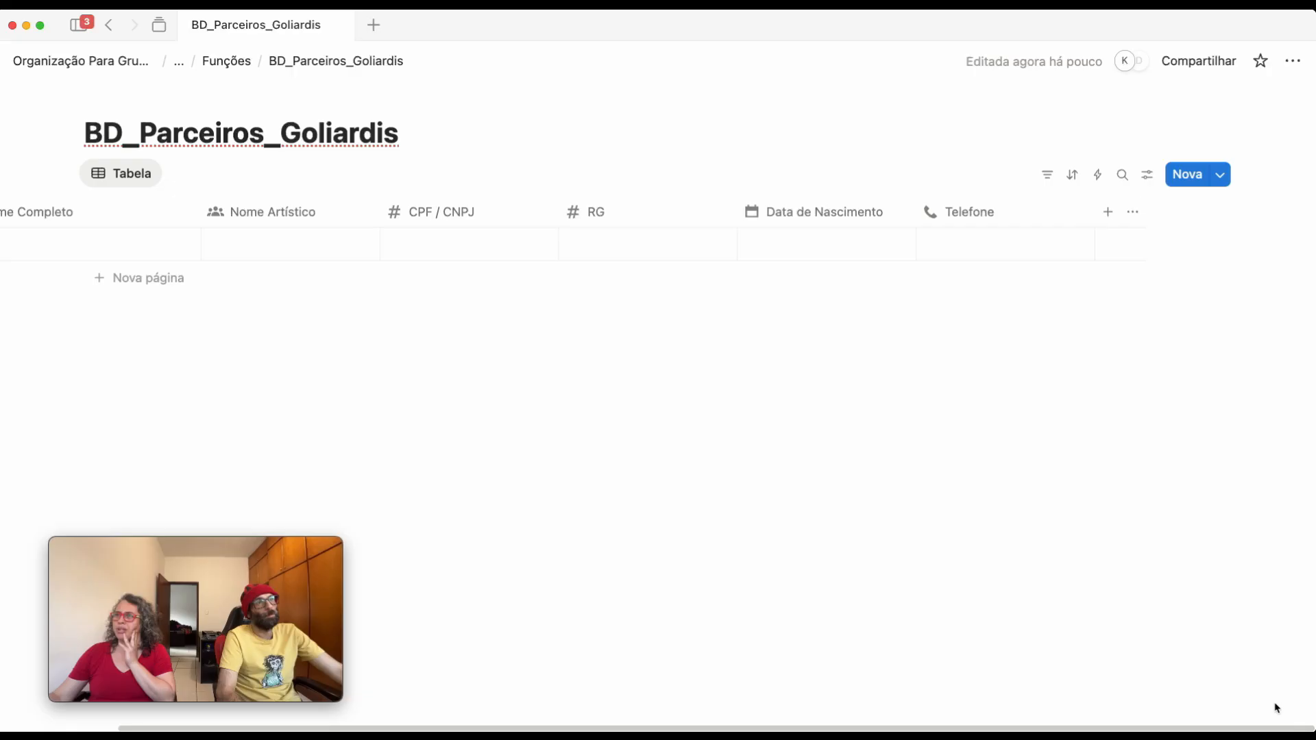
pyautogui.click(1115, 216)
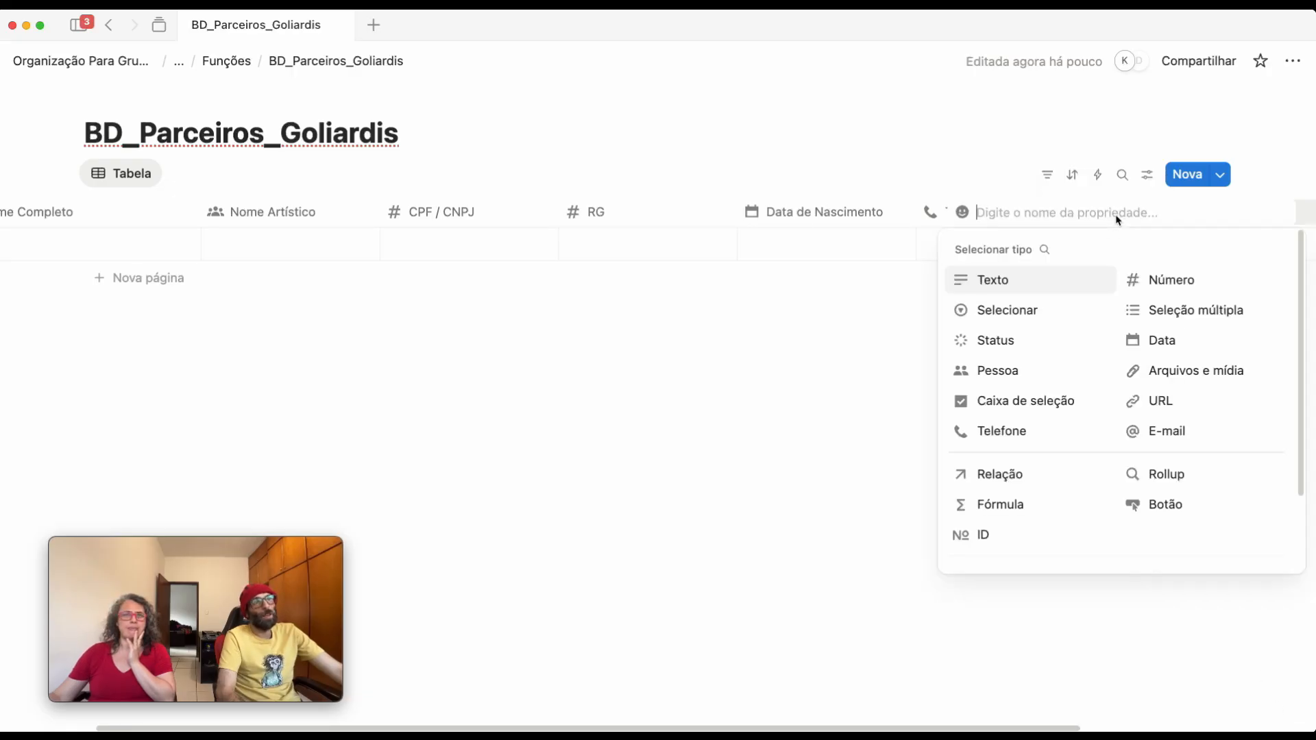
pyautogui.click(1159, 433)
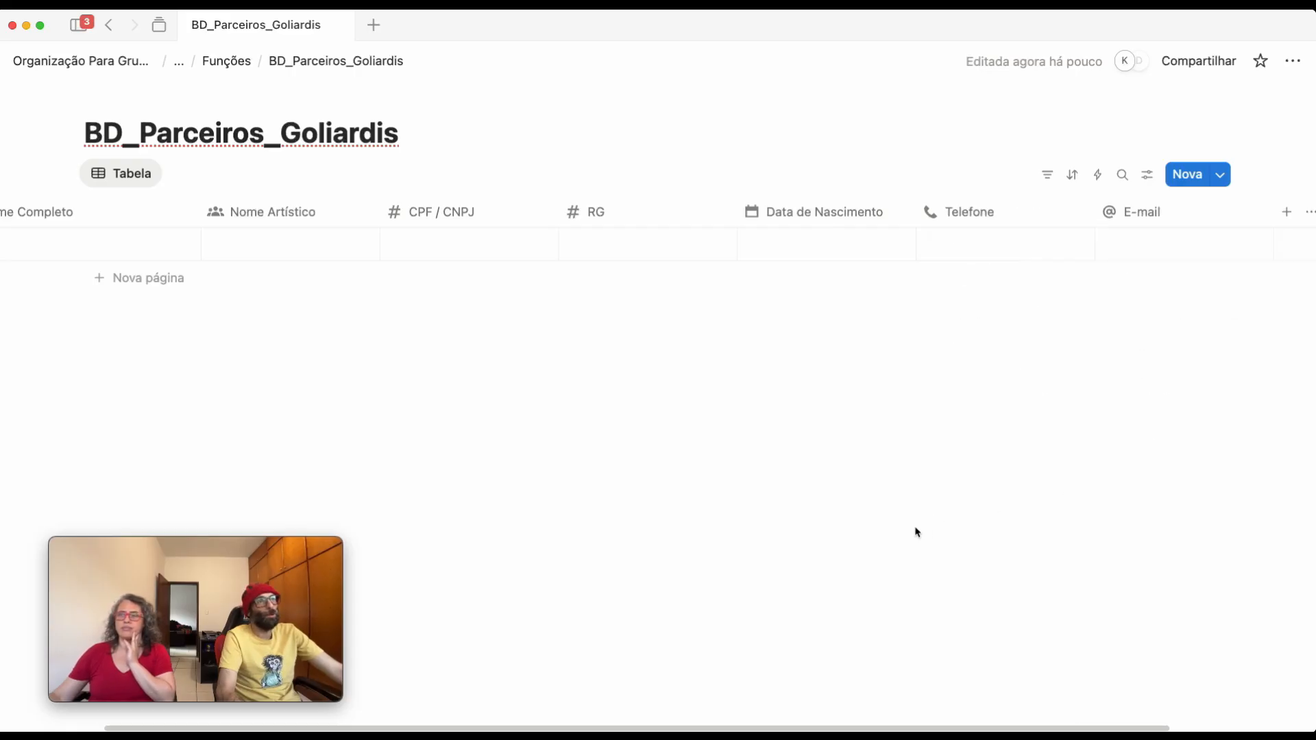
# Add a Texto property after E-mail and name it Endereço
pyautogui.hscroll(3, 1088, 728)
pyautogui.hscroll(2, 1089, 728)
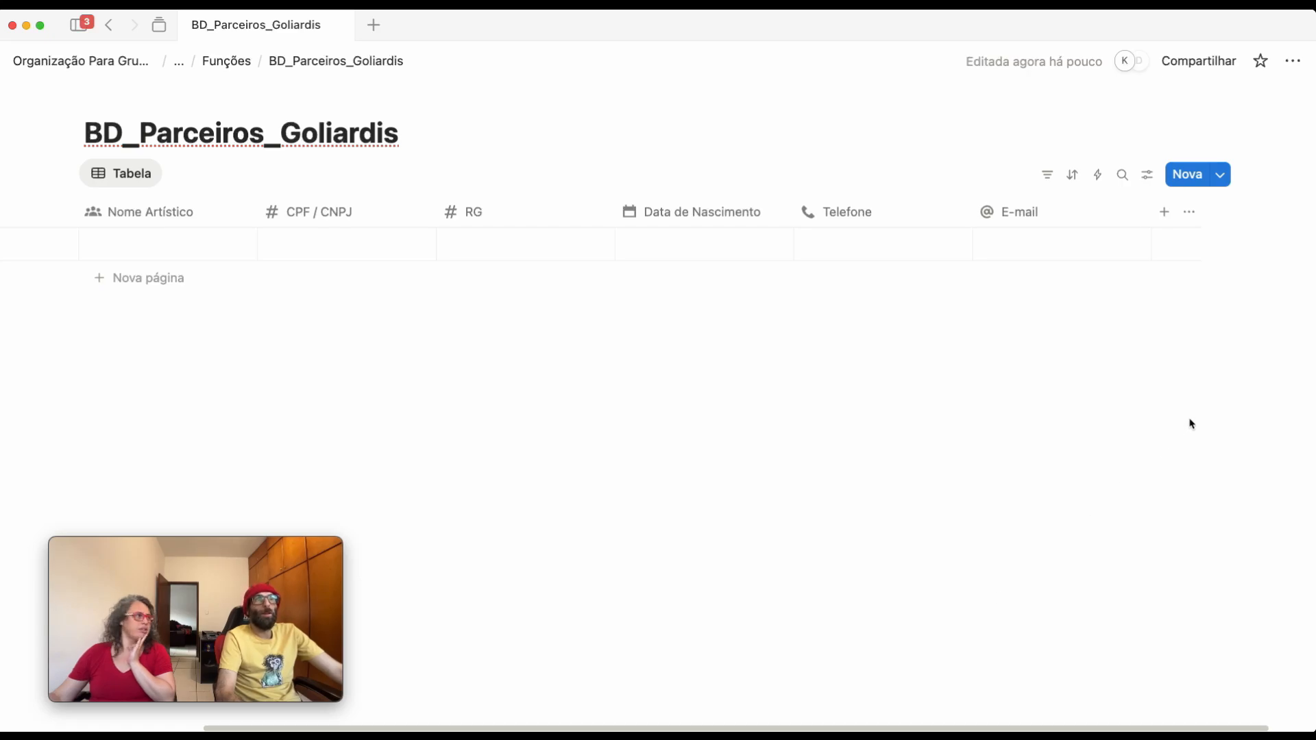
pyautogui.click(1163, 218)
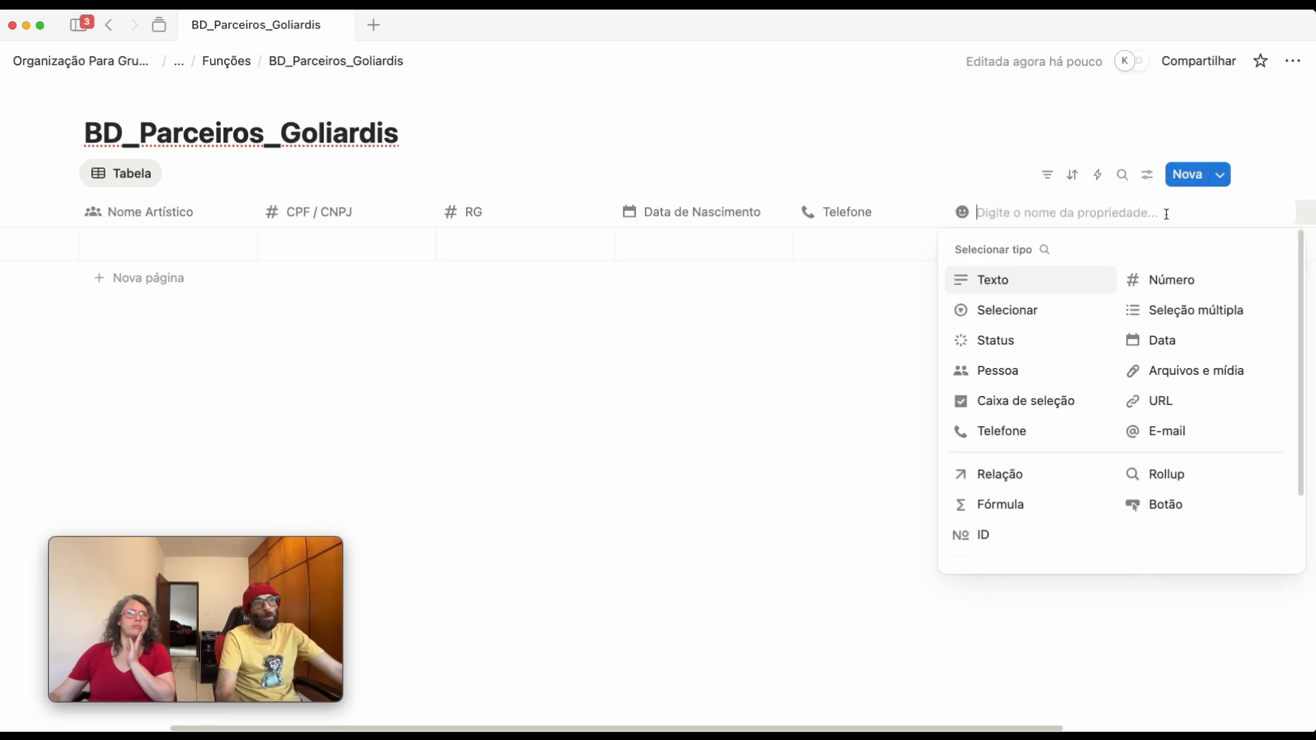
pyautogui.click(991, 281)
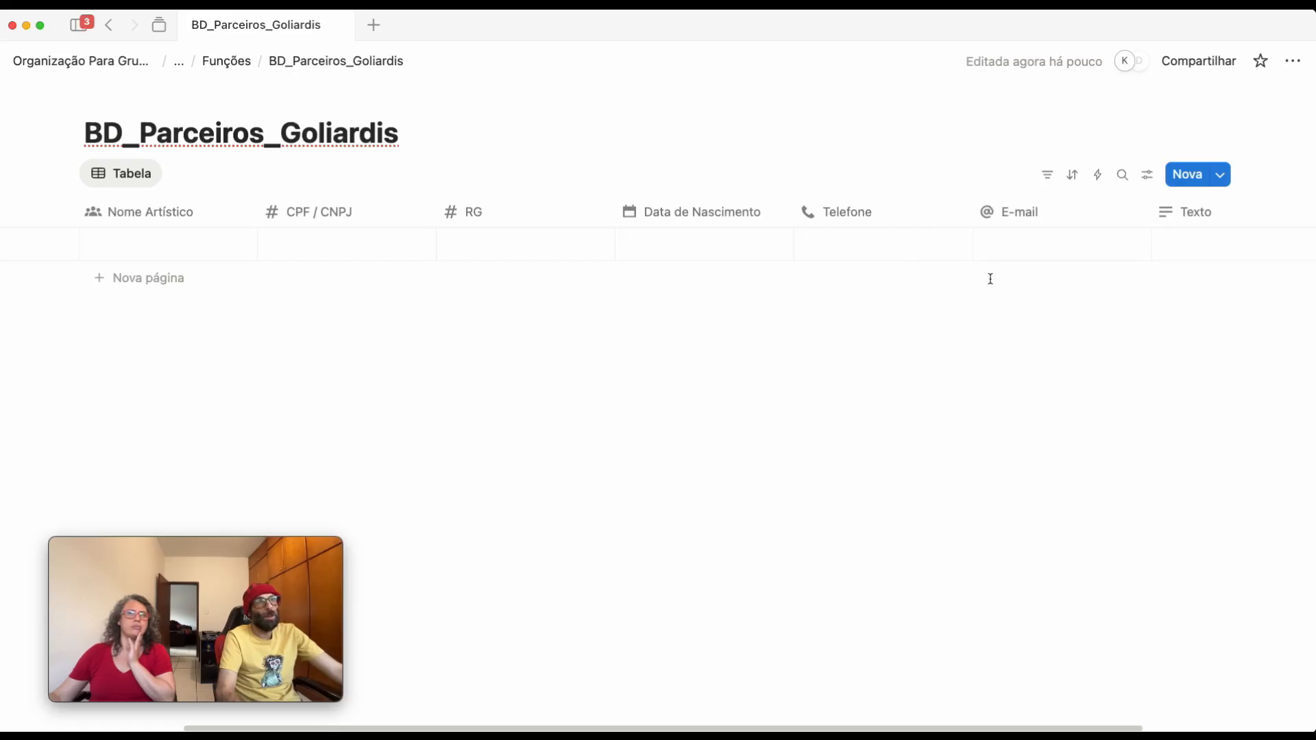
pyautogui.click(1187, 211)
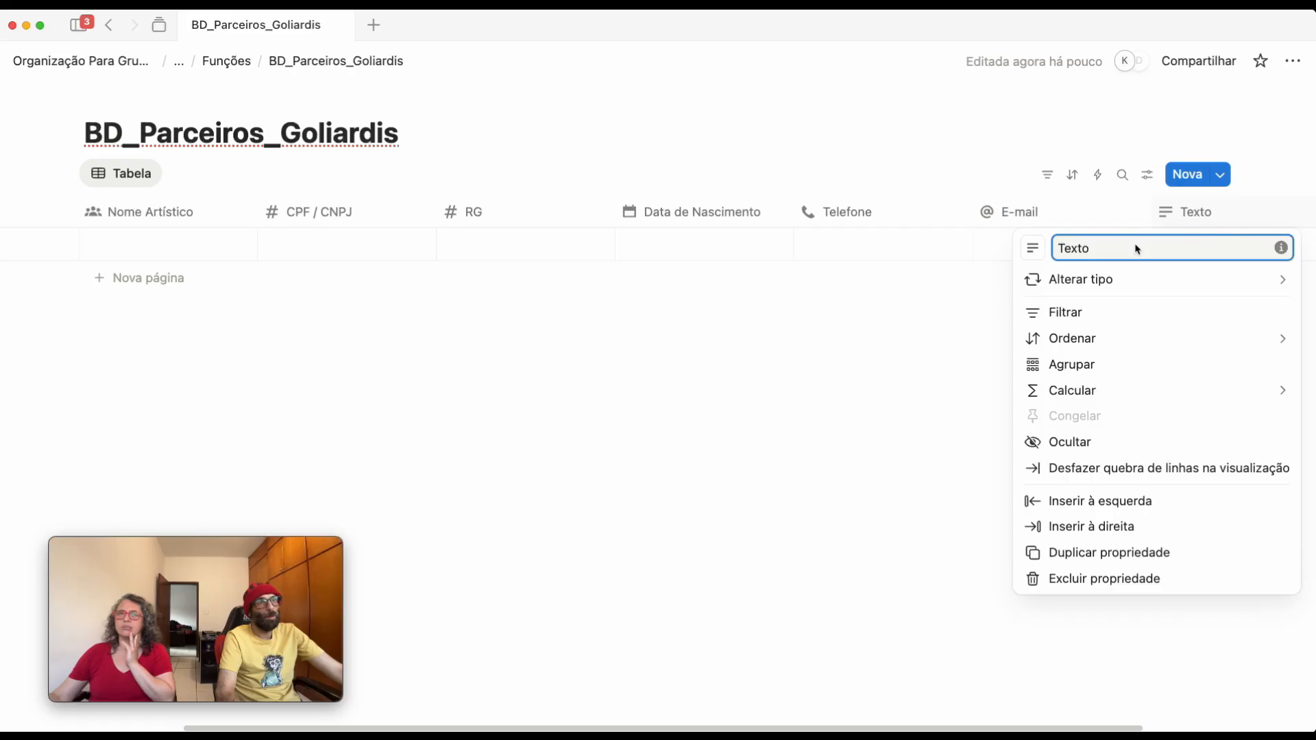
pyautogui.write('Endereço')
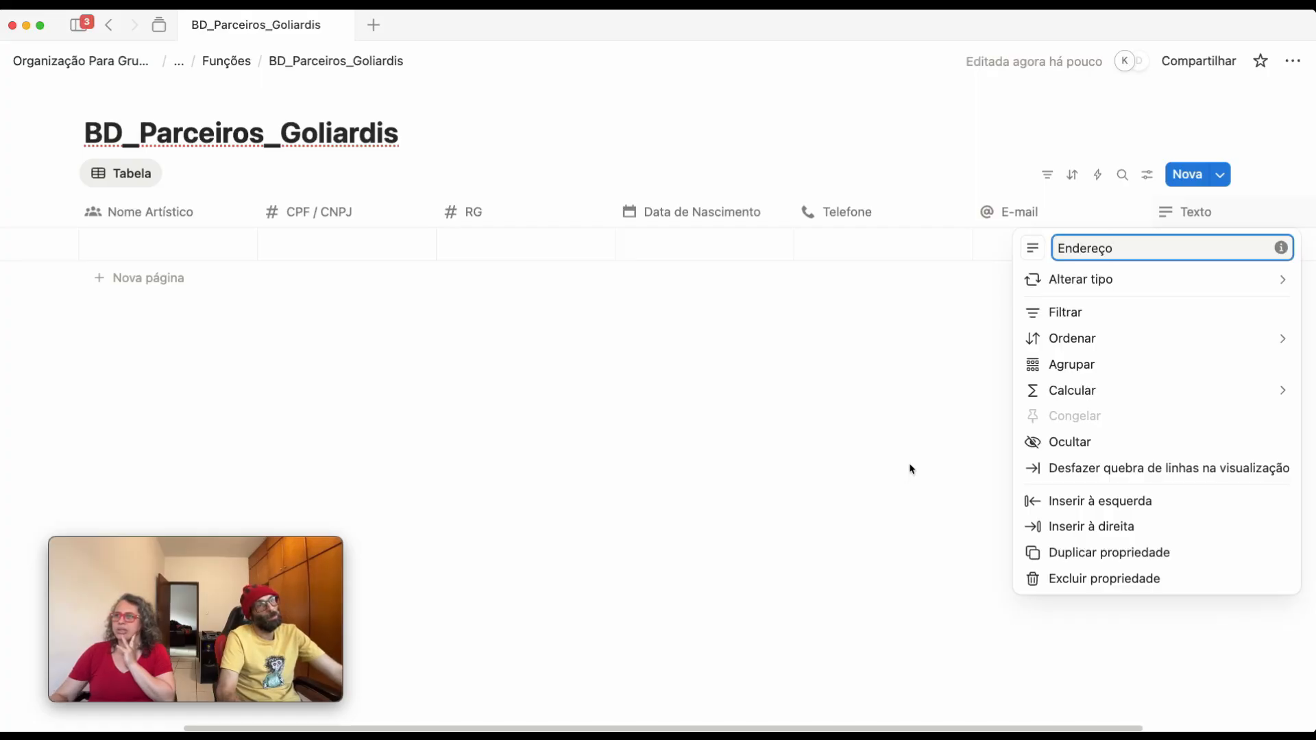
pyautogui.click(909, 468)
# Add a Selecionar property after Endereço and name it Função
pyautogui.moveTo(1000, 727); pyautogui.dragTo(1172, 727)
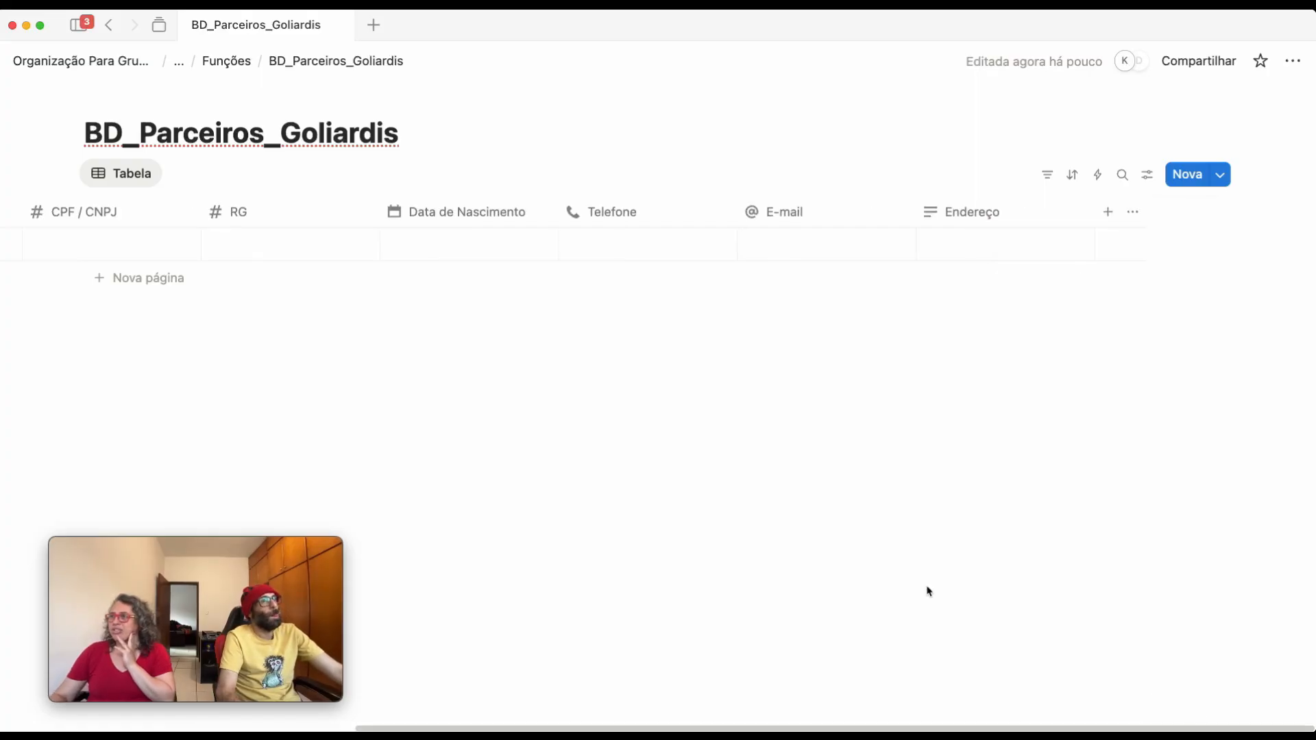
pyautogui.click(1107, 211)
pyautogui.scroll(2, 1014, 373)
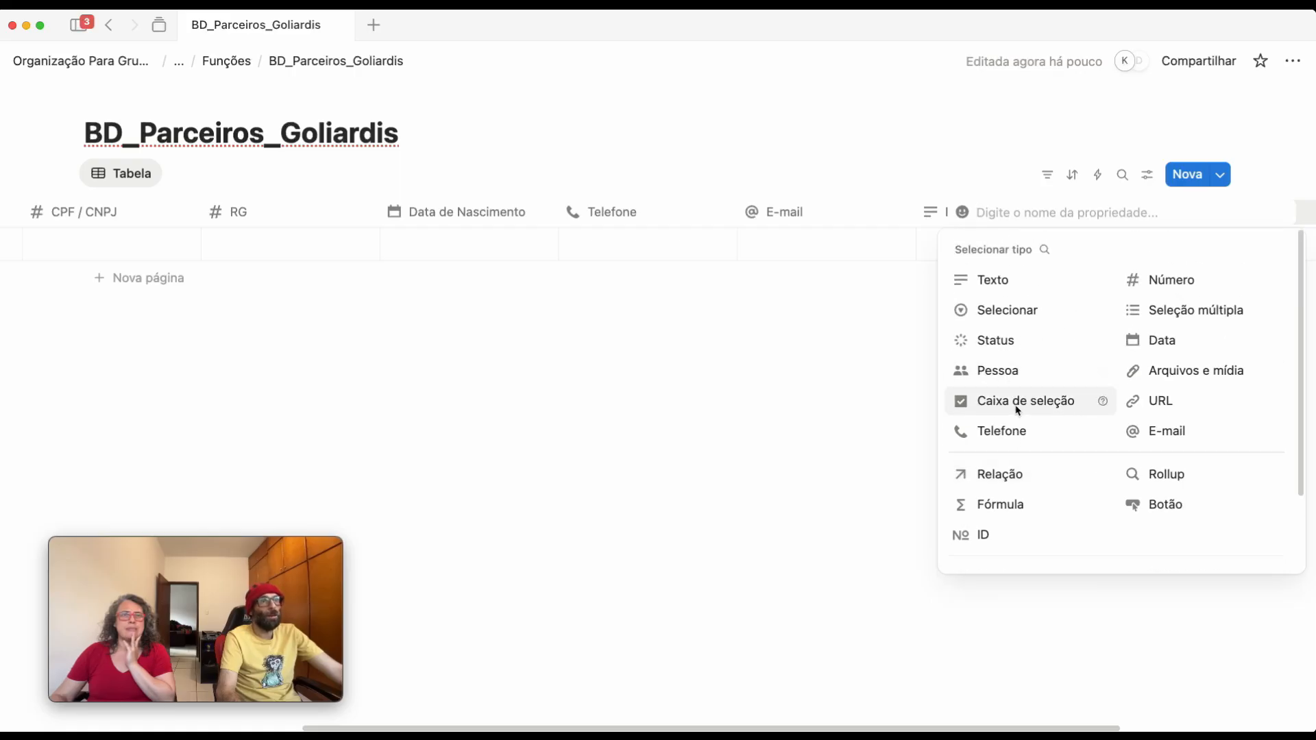
pyautogui.click(1018, 312)
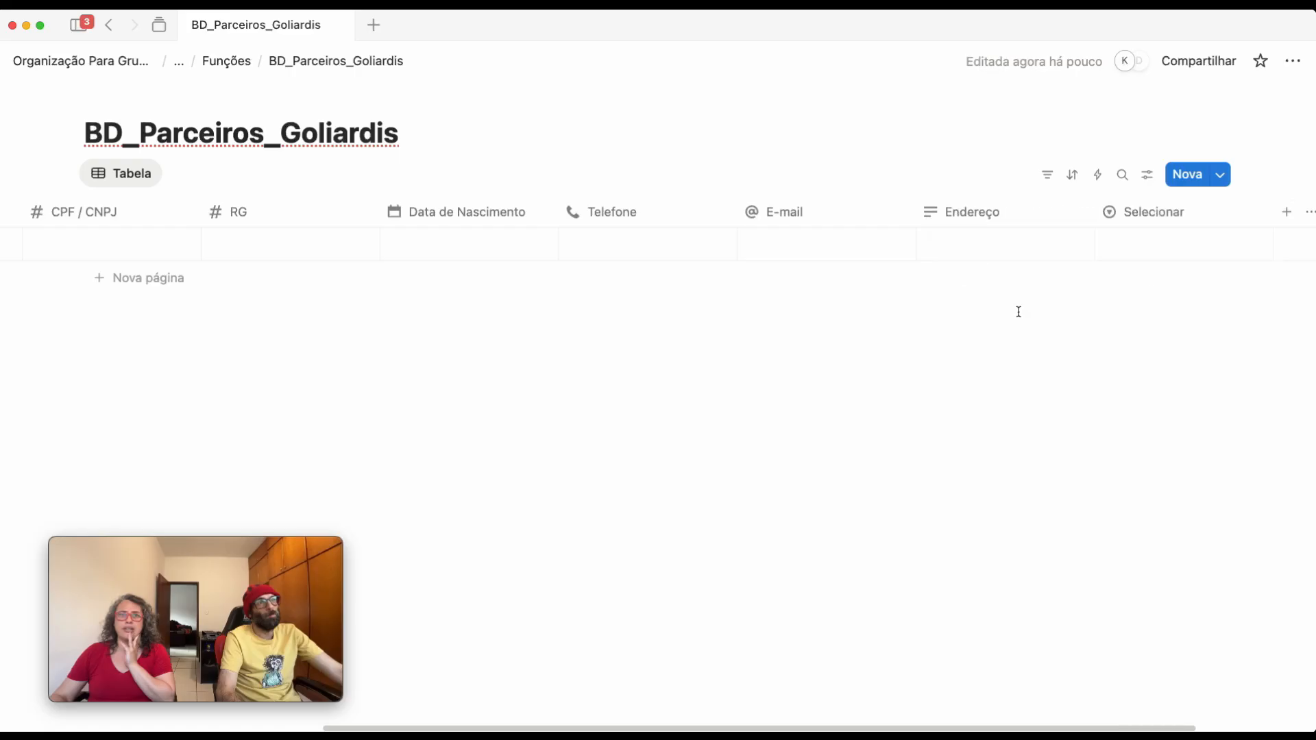
pyautogui.click(1150, 213)
pyautogui.moveTo(1131, 252); pyautogui.dragTo(1024, 257)
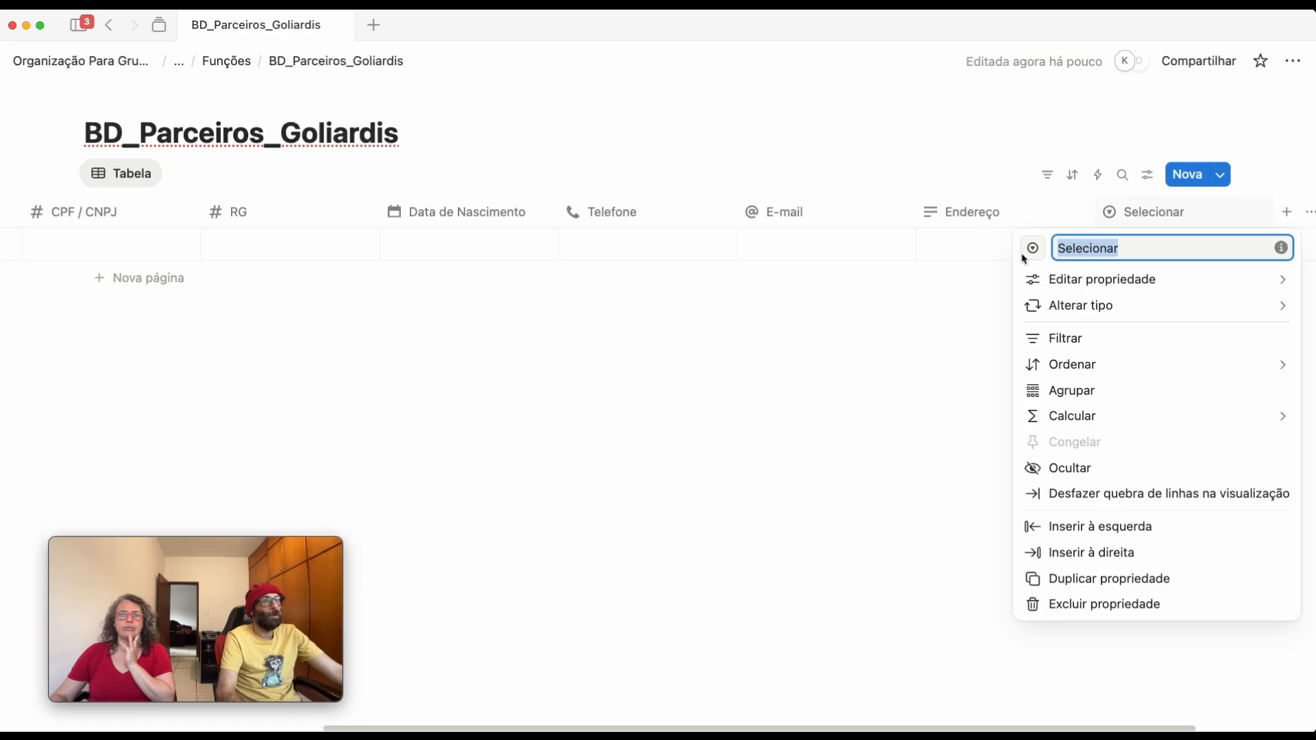
pyautogui.write('Função')
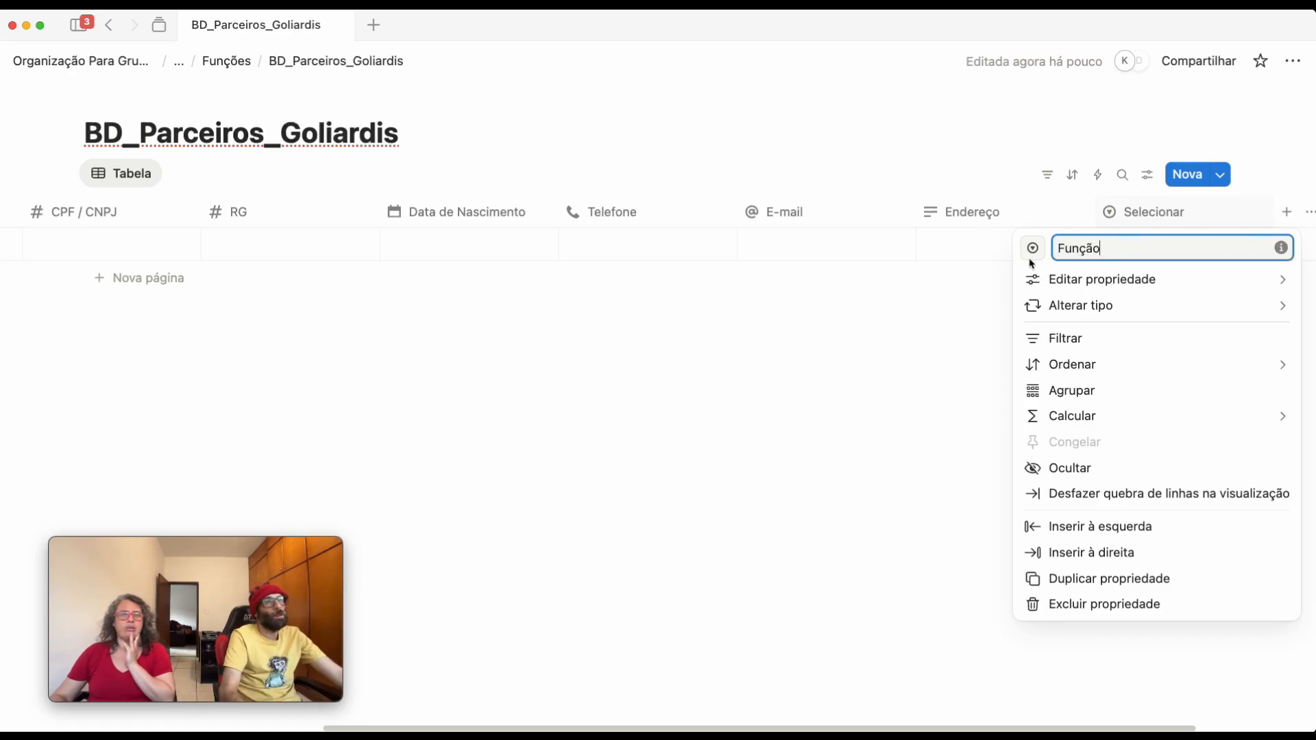
# Create the options Fotografia, Designer, Som and Luz for the Função property
pyautogui.moveTo(1119, 279)
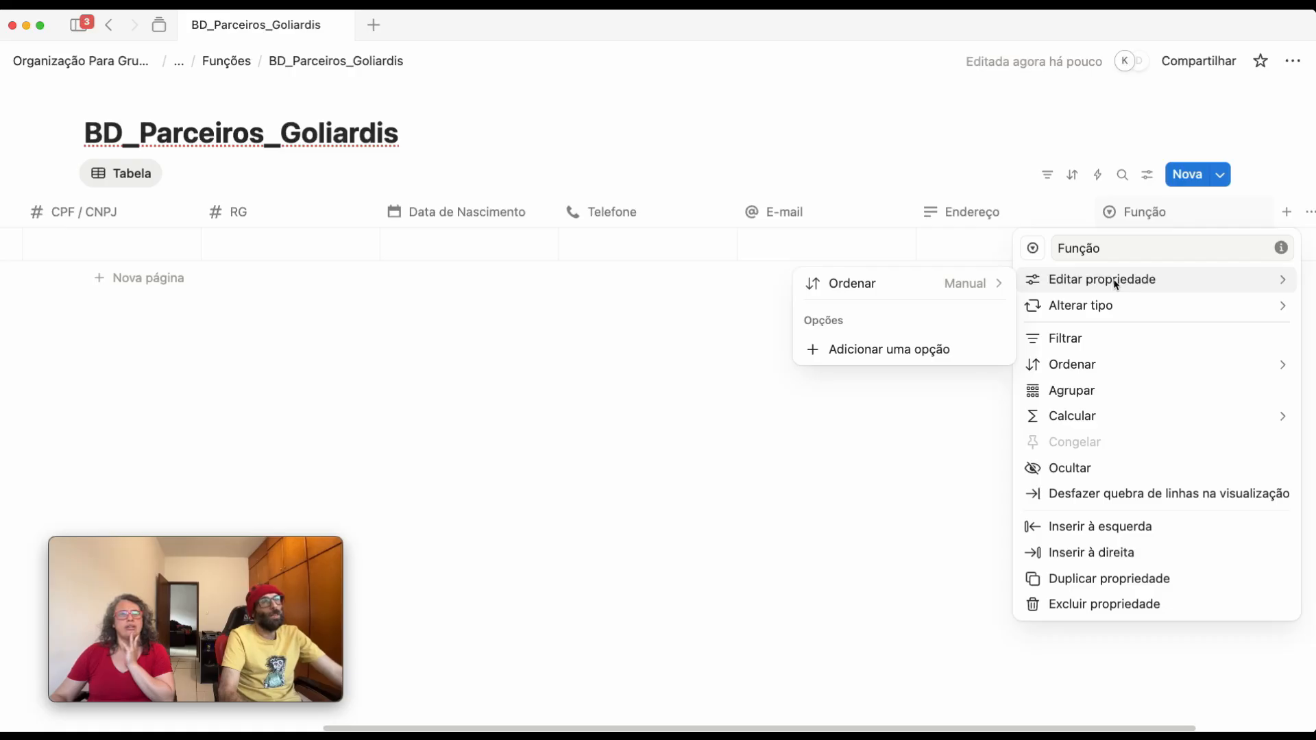
pyautogui.click(900, 347)
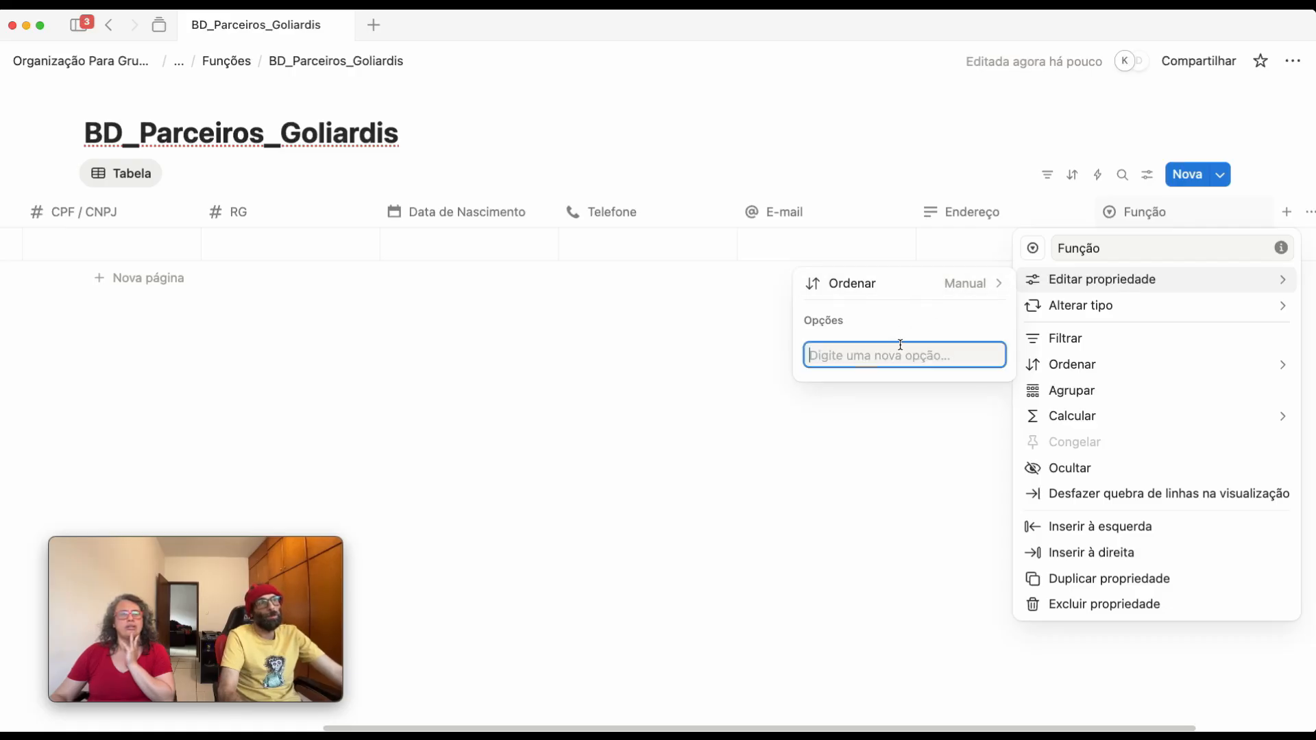
pyautogui.write('Fotografia')
pyautogui.press('Return')
pyautogui.write('Designer')
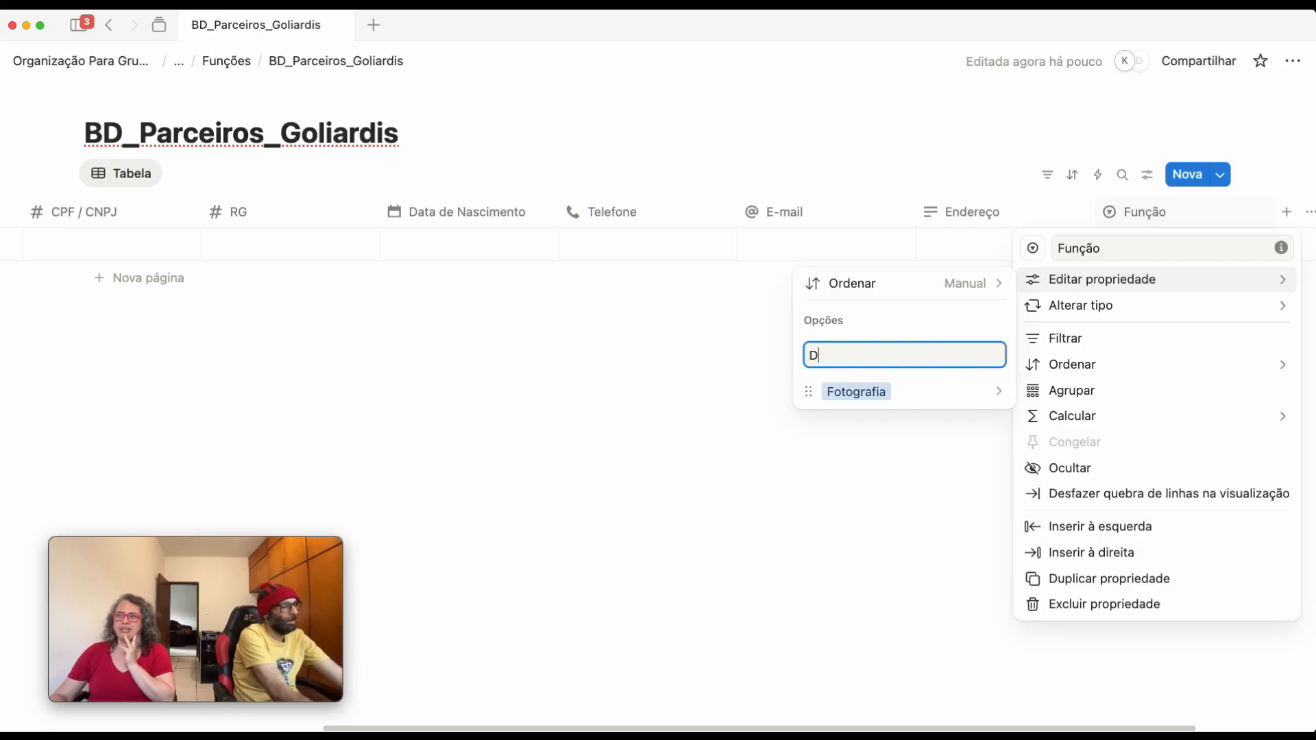
pyautogui.press('Return')
pyautogui.write('Som')
pyautogui.press('Return')
pyautogui.write('Luz')
pyautogui.press('Return')
# Add the options Produção Campo, Produção Executiva, Assessoria de Imprensa and Libras to the Função property
pyautogui.write('Prod')
pyautogui.write('ução Campo')
pyautogui.press('Return')
pyautogui.write('Produção Executiva')
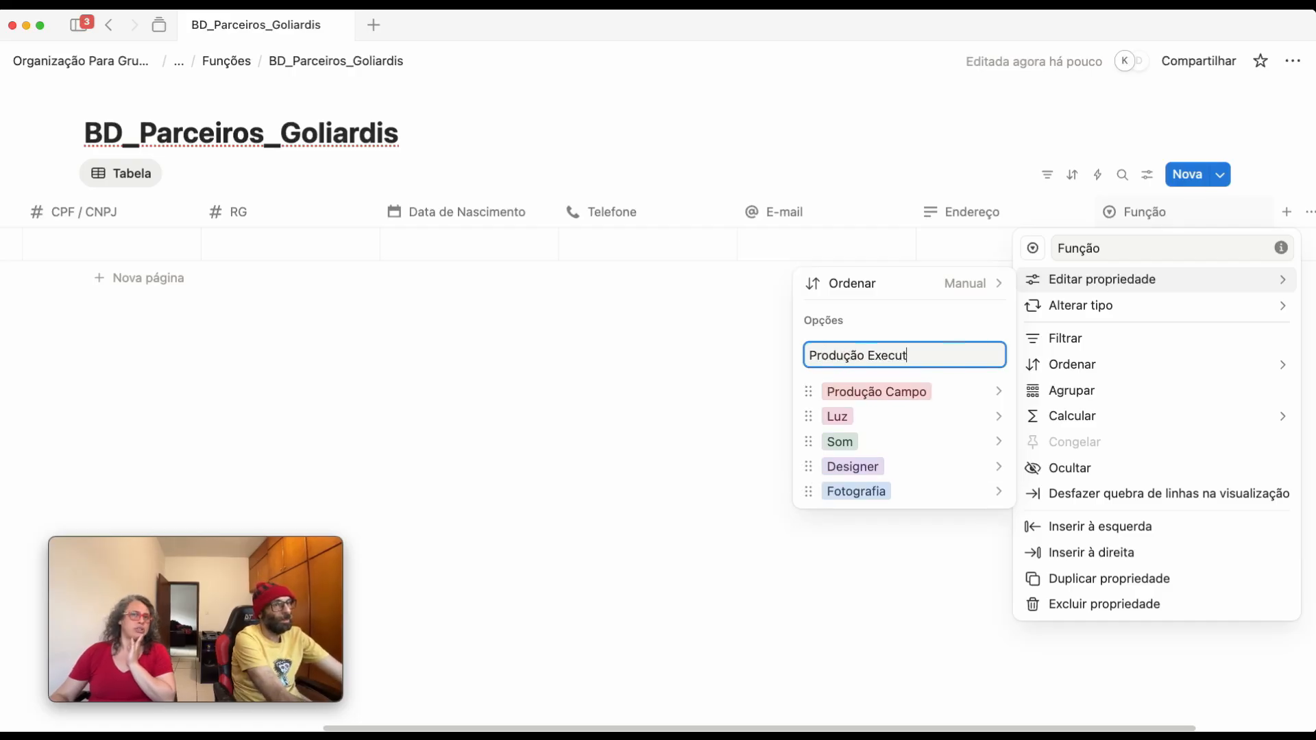
pyautogui.press('Return')
pyautogui.write('ssec')
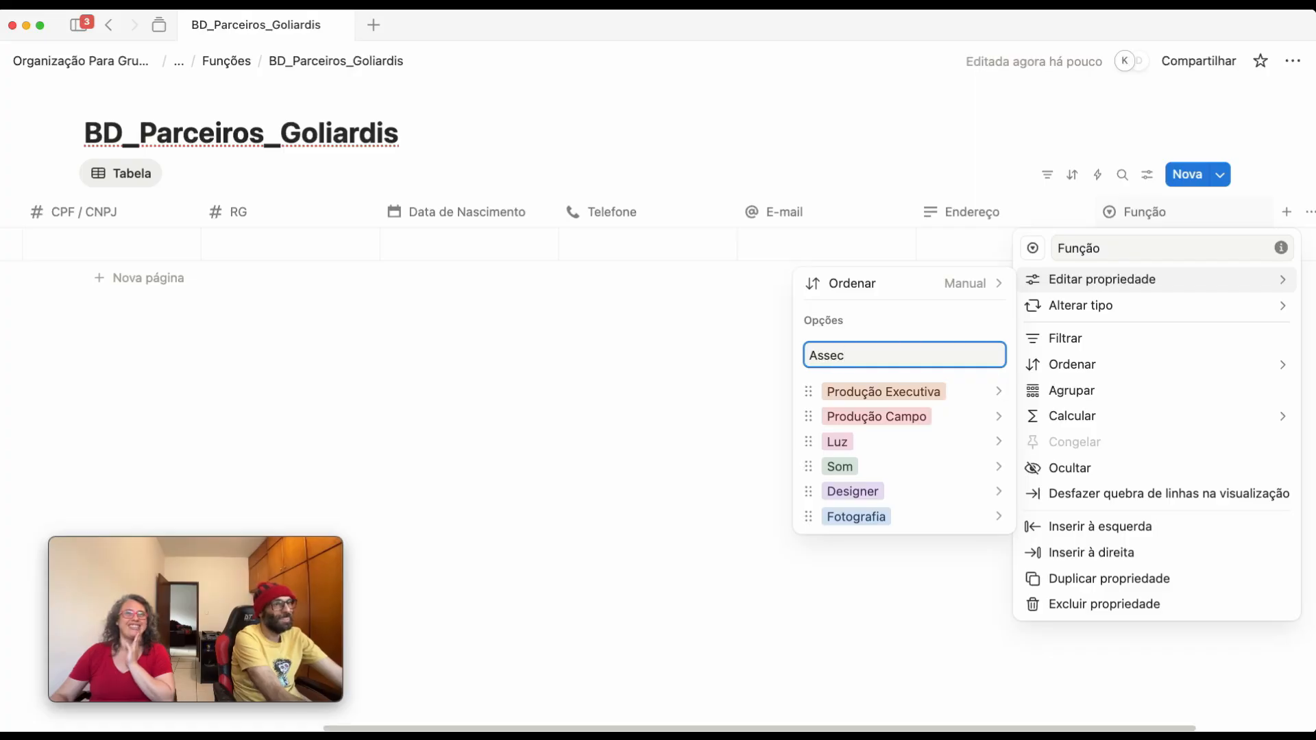
pyautogui.press('BackSpace')
pyautogui.write('sso')
pyautogui.write('r')
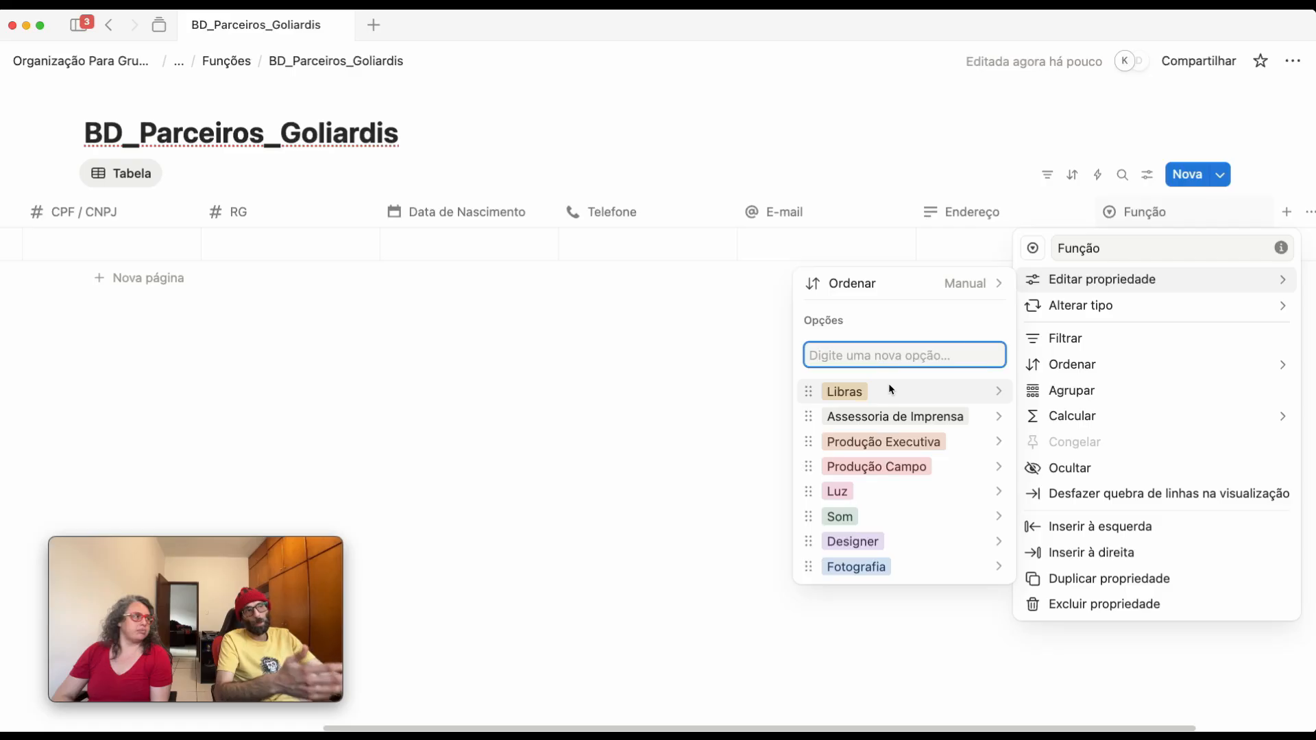
pyautogui.click(635, 373)
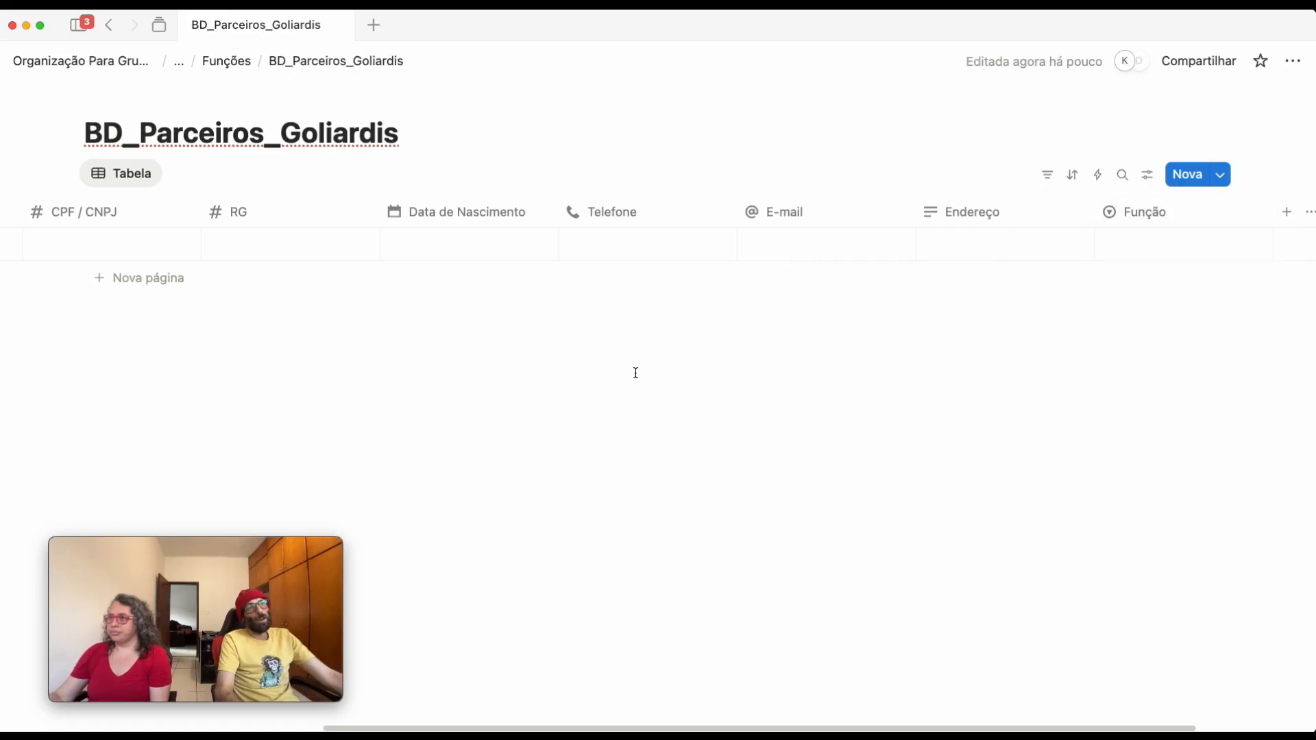
# Add a Texto property after Função and name it Especialidade
pyautogui.moveTo(970, 728); pyautogui.dragTo(1089, 729)
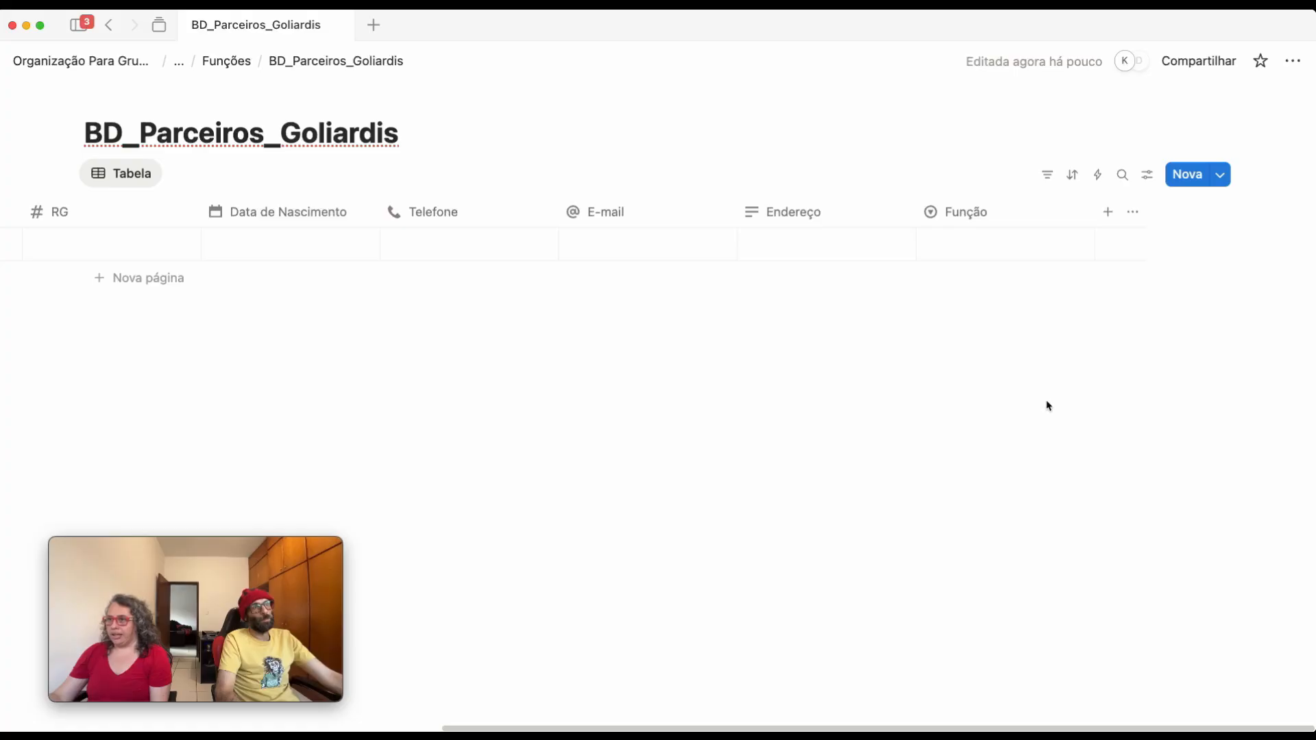
pyautogui.click(1108, 214)
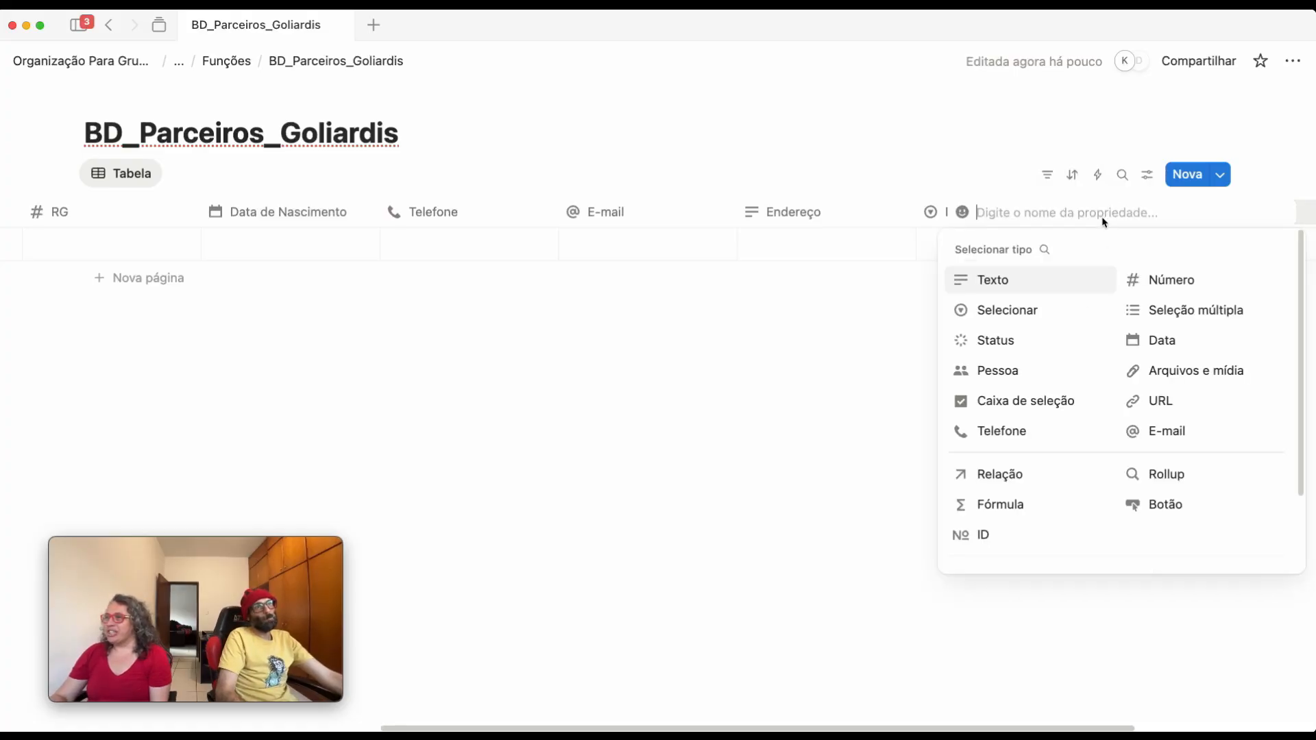
pyautogui.click(1009, 286)
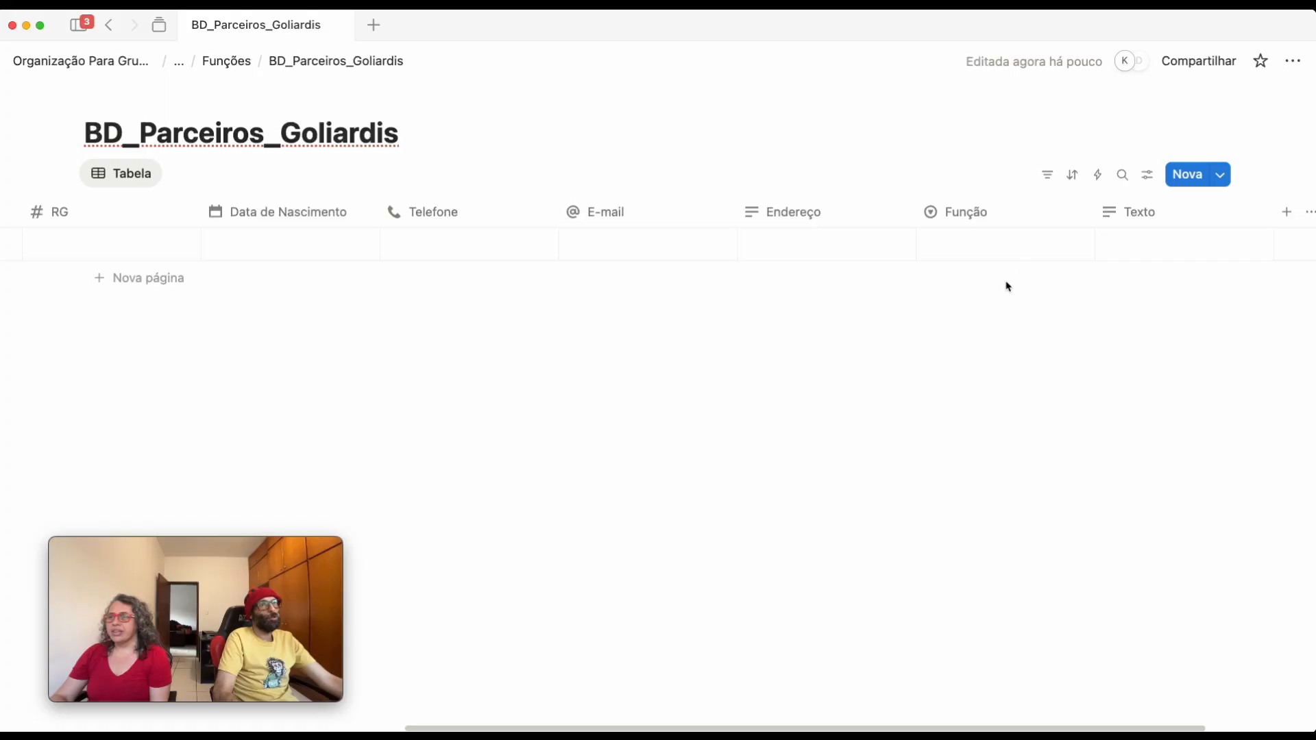
pyautogui.click(1129, 213)
pyautogui.doubleClick(1090, 250)
pyautogui.write('Espe')
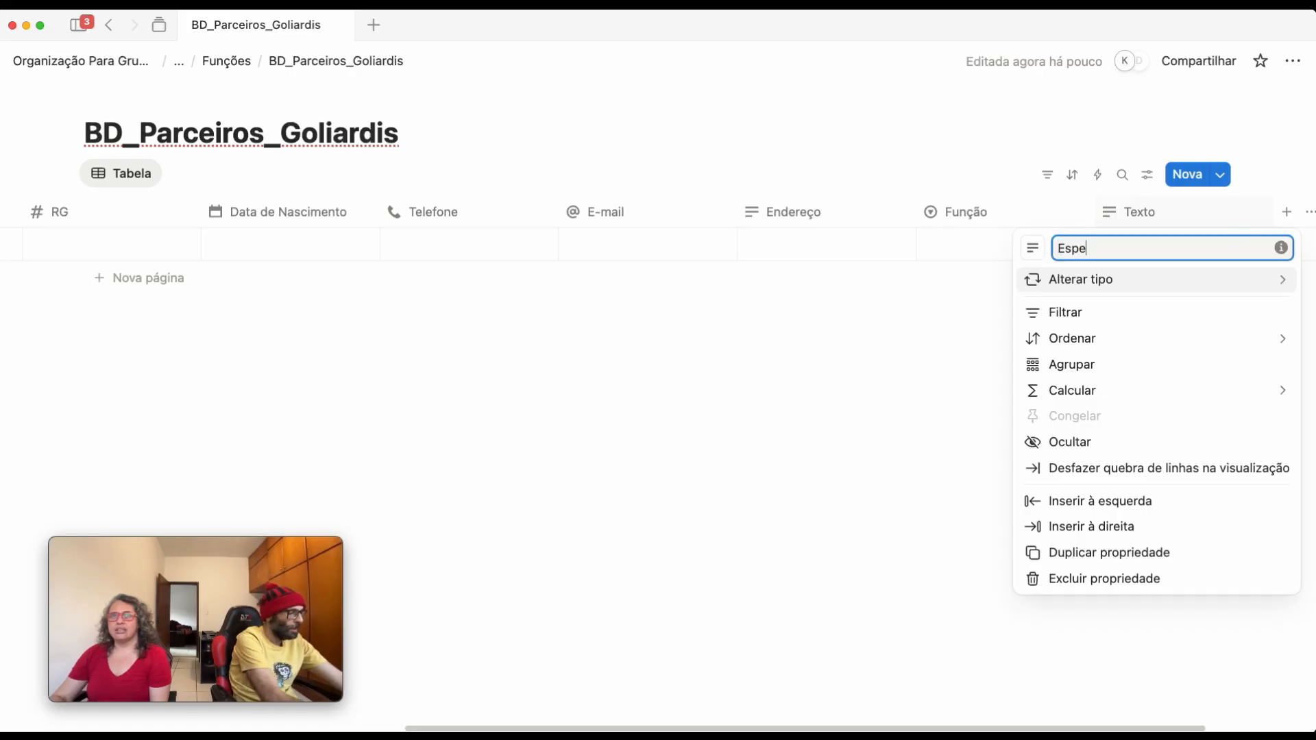
pyautogui.write('cialisade')
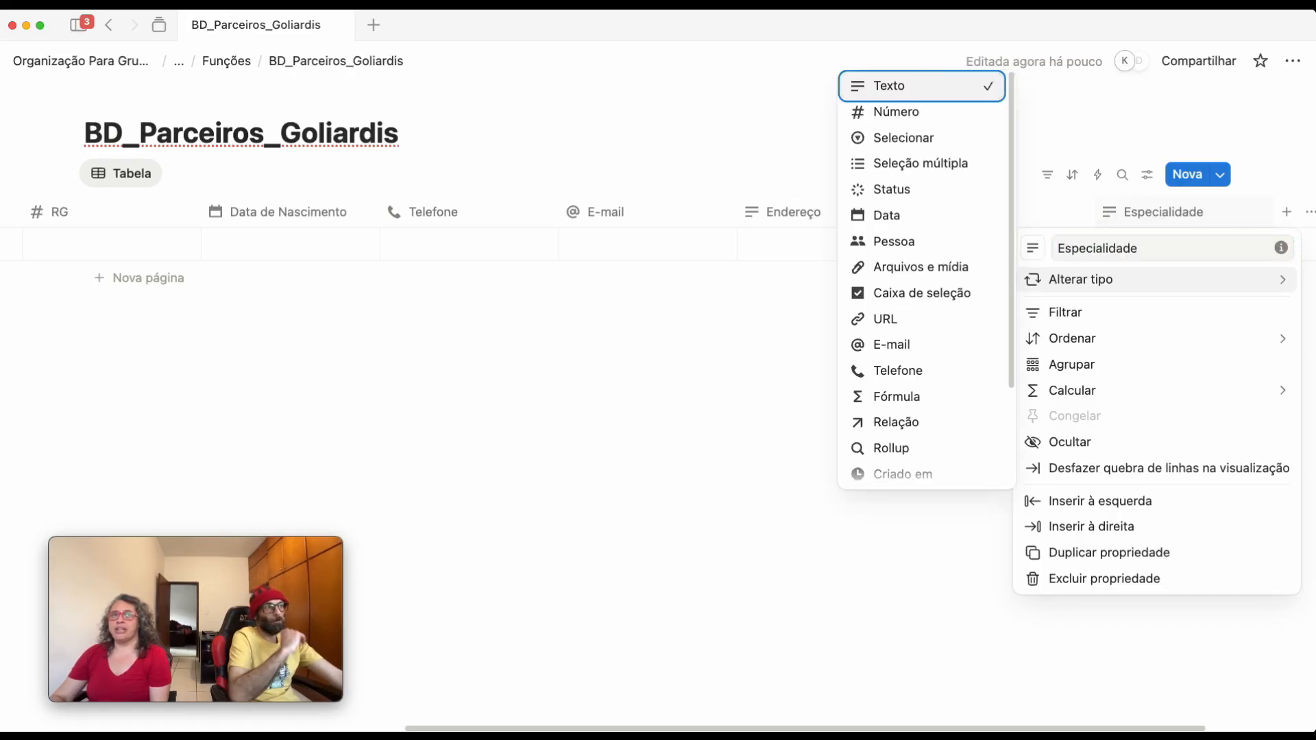
pyautogui.click(1139, 254)
pyautogui.click(1142, 250)
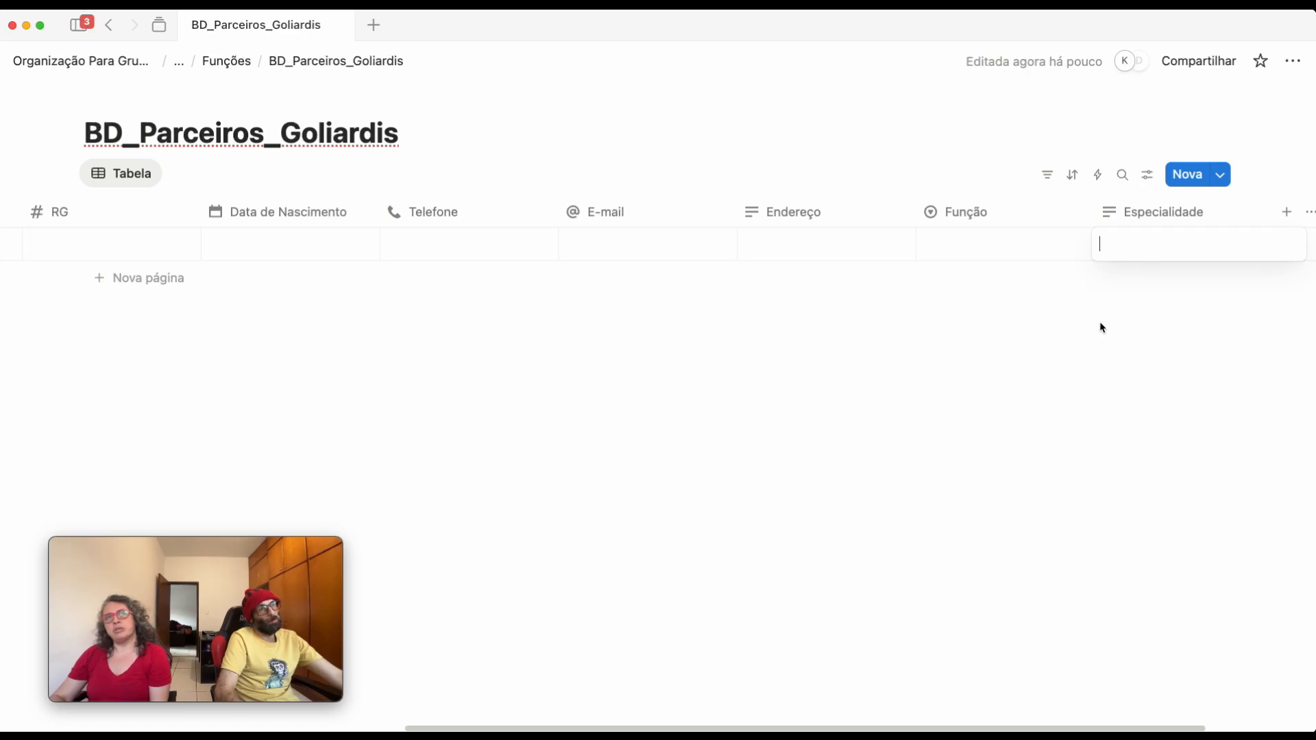
pyautogui.press('Escape')
# Set the empty row's Função to Fotografia and fill its Especialidade with two lines, "* Espetaculos" and "* Eventos"
pyautogui.click(985, 254)
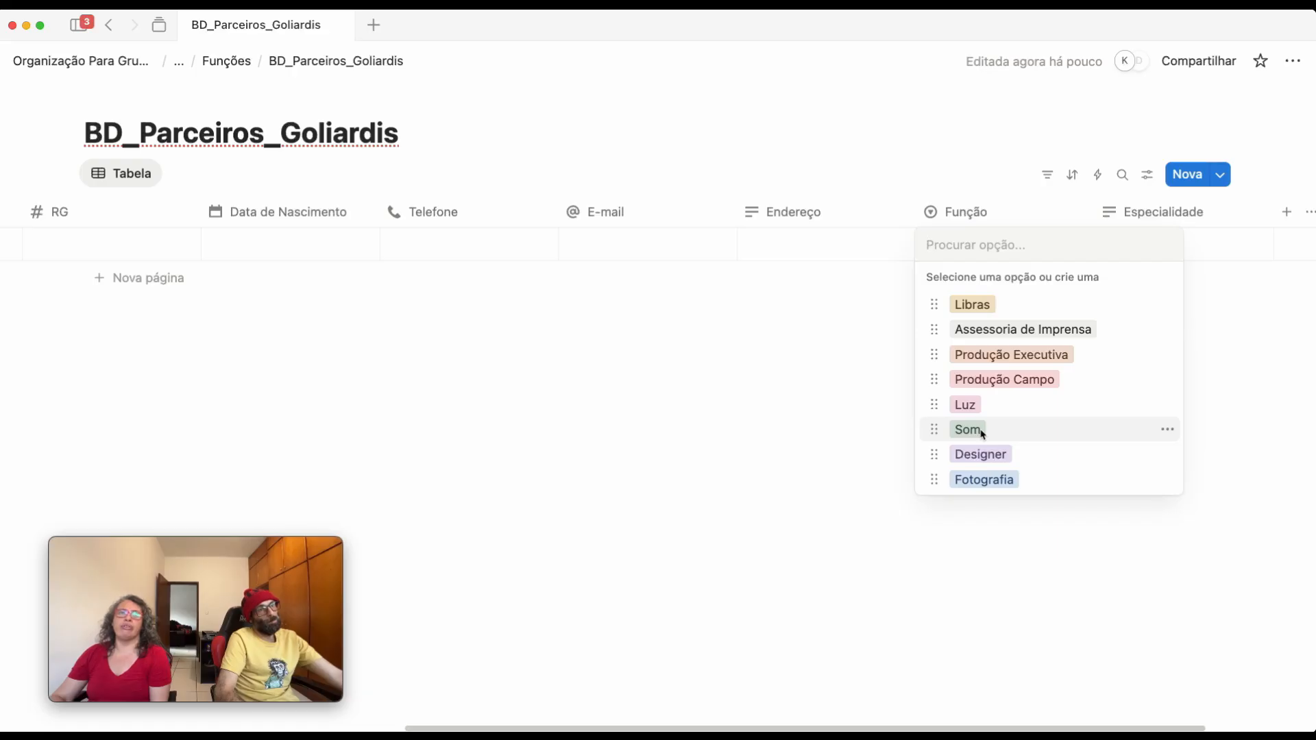
pyautogui.click(988, 479)
pyautogui.click(1118, 248)
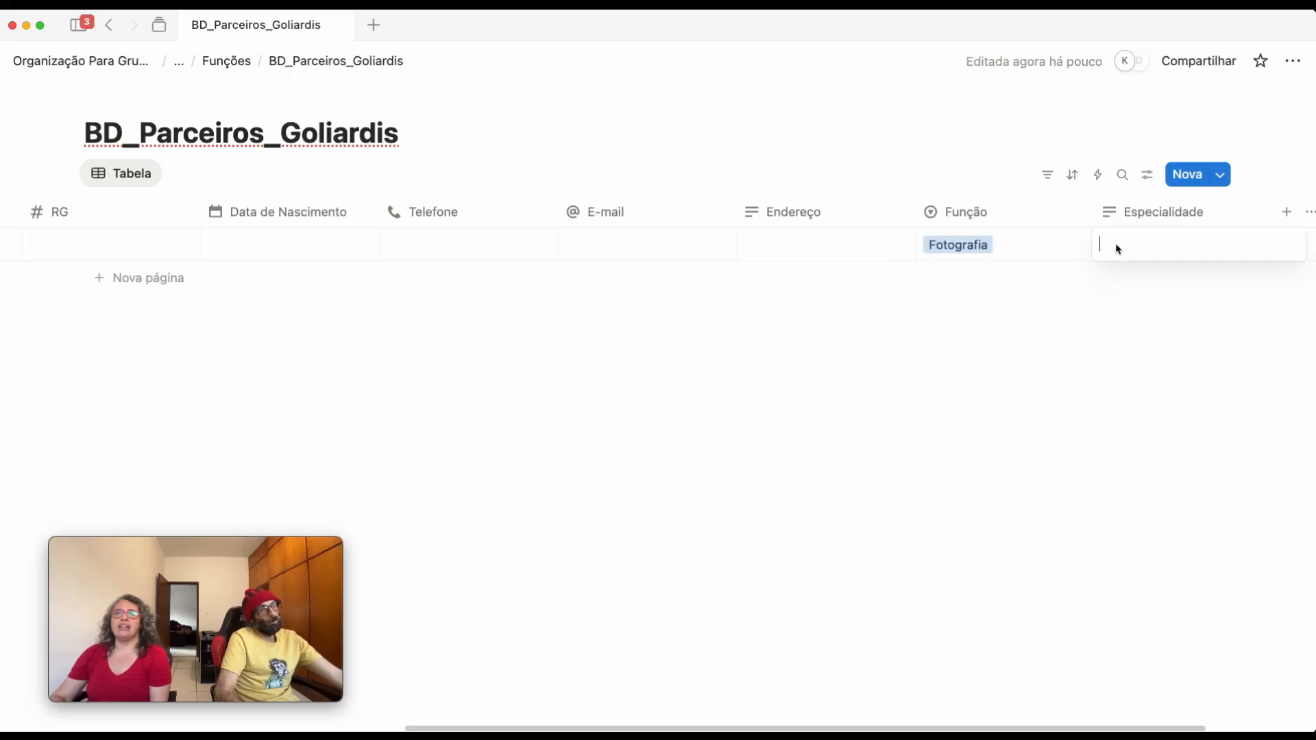
pyautogui.write('* Espetaculos')
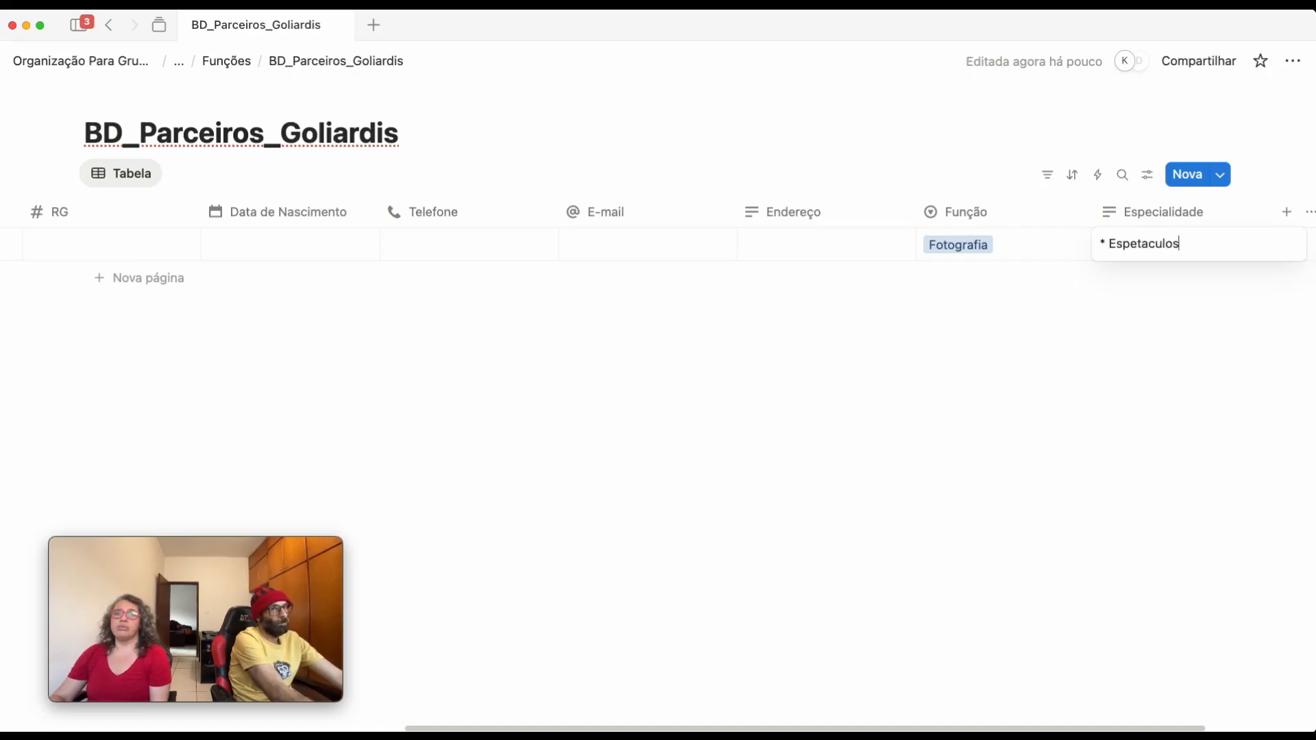
pyautogui.hotkey('shift', 'Return')
pyautogui.write('*')
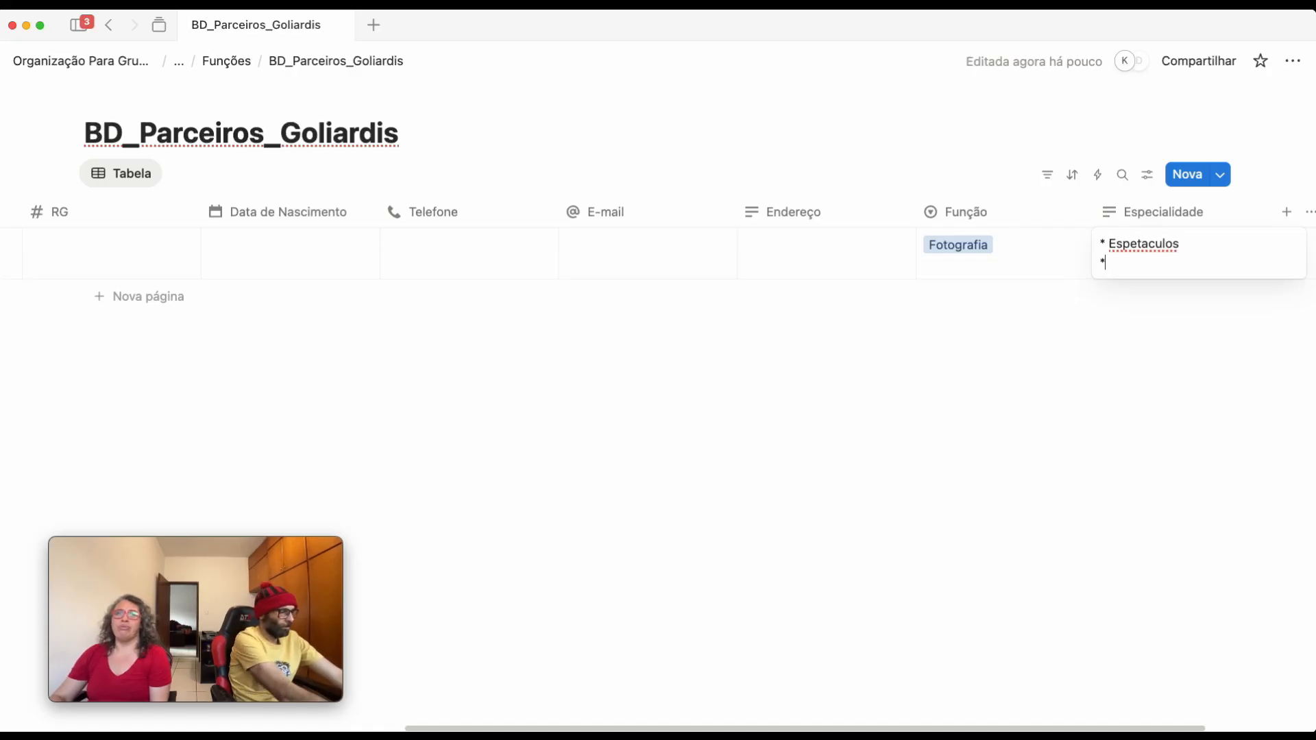
pyautogui.write(' Eventos')
pyautogui.press('Escape')
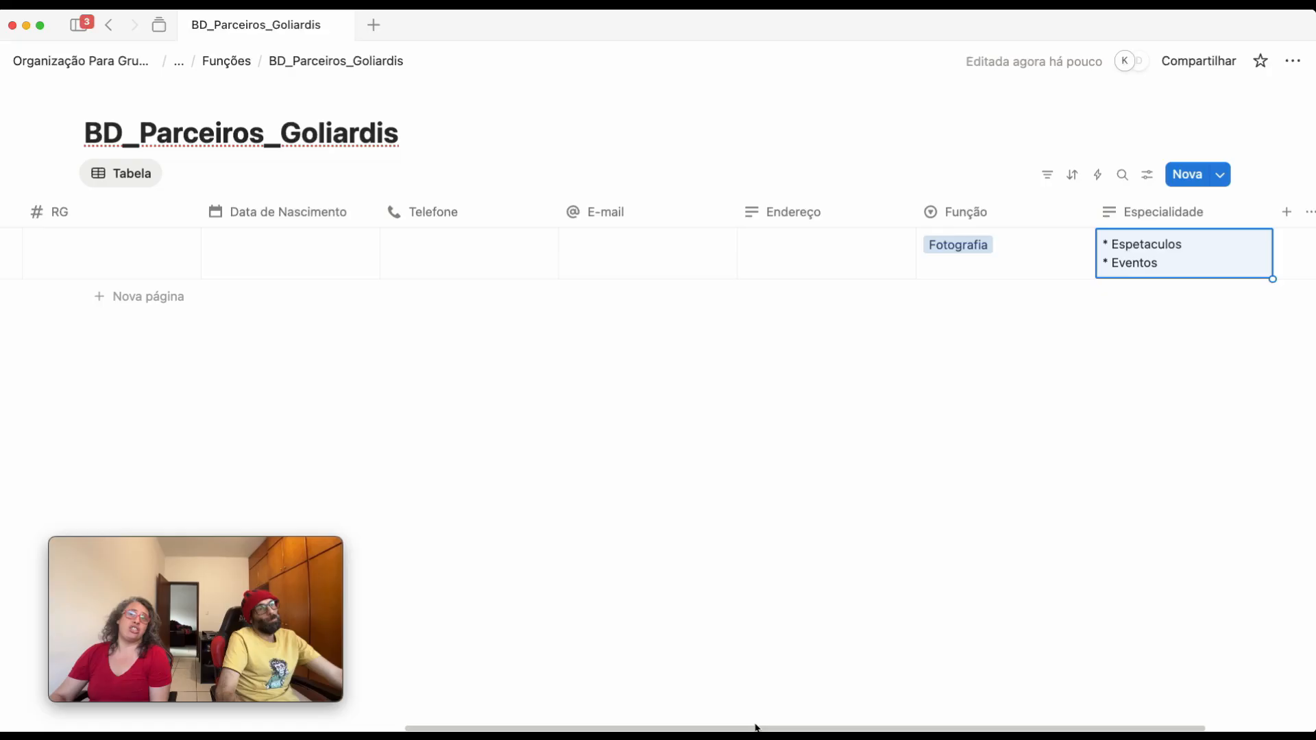
pyautogui.moveTo(766, 728); pyautogui.dragTo(970, 714)
pyautogui.click(1002, 265)
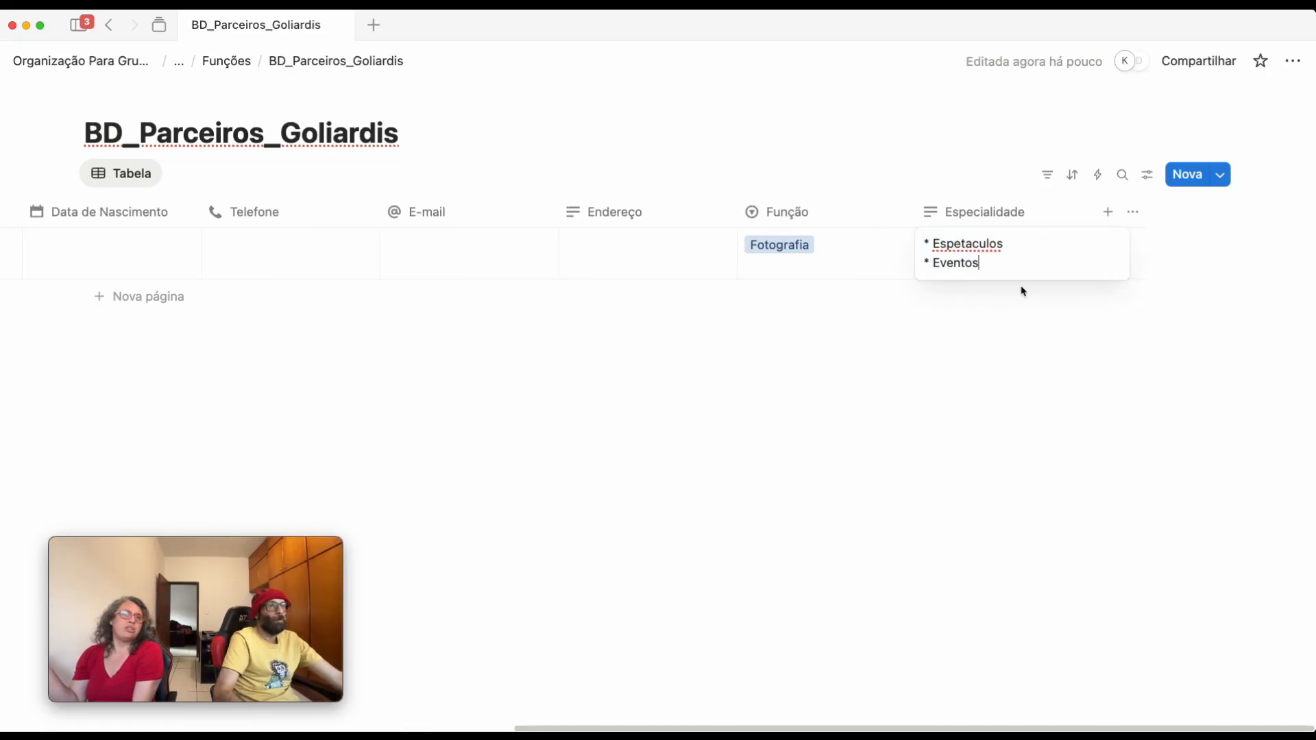
pyautogui.press('Escape')
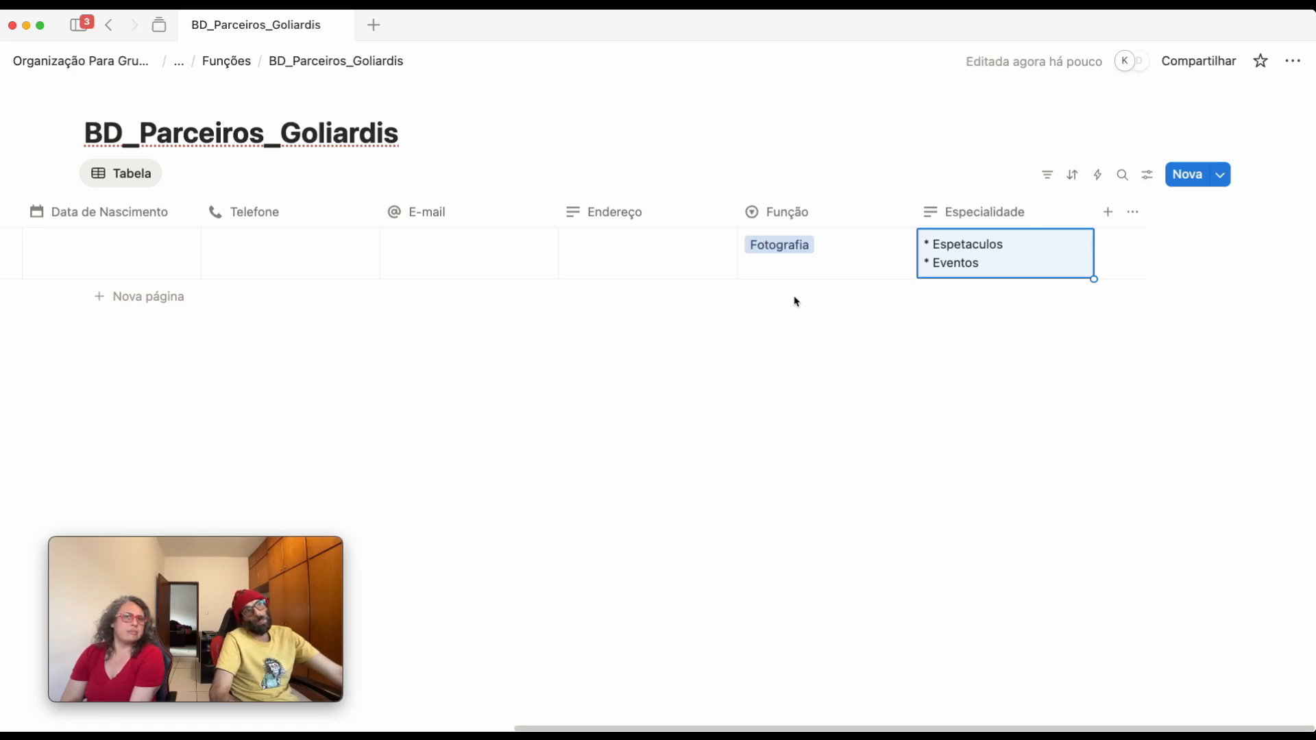
pyautogui.click(827, 250)
pyautogui.press('Escape')
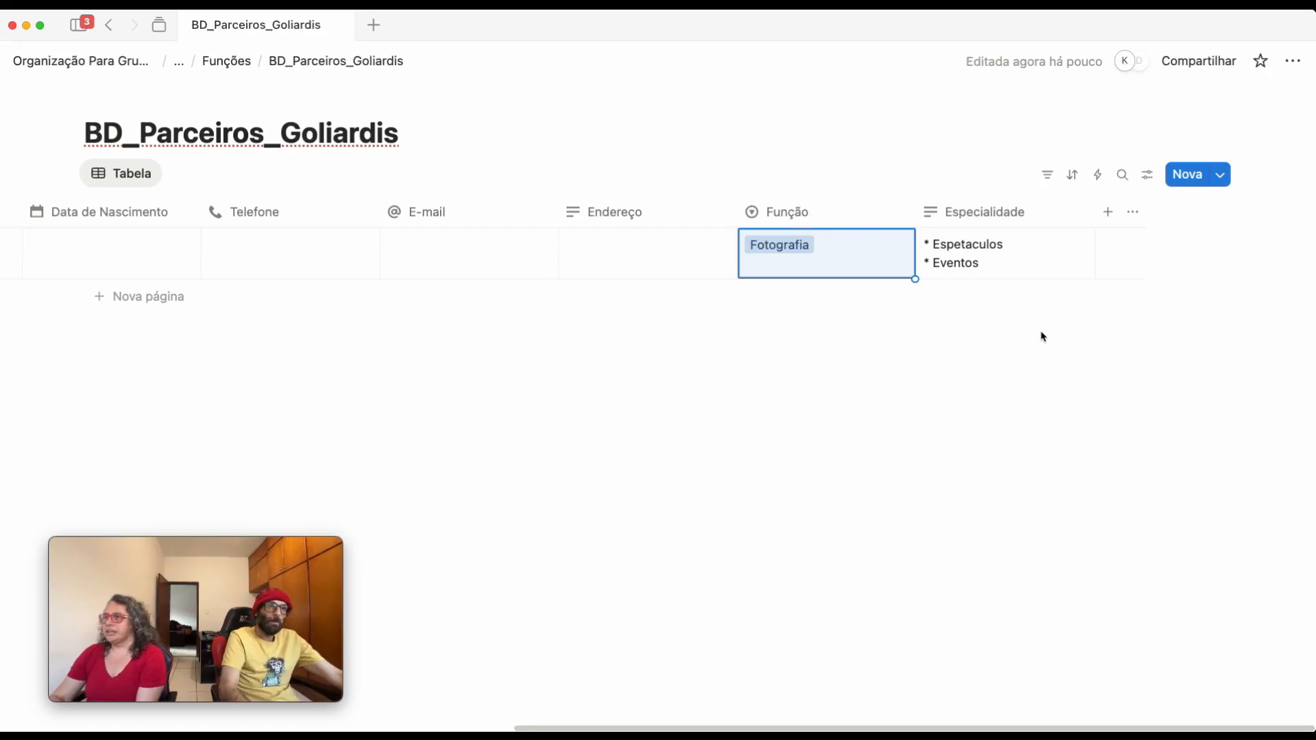
# Add a URL property after Especialidade and name it Portifólio
pyautogui.click(1109, 217)
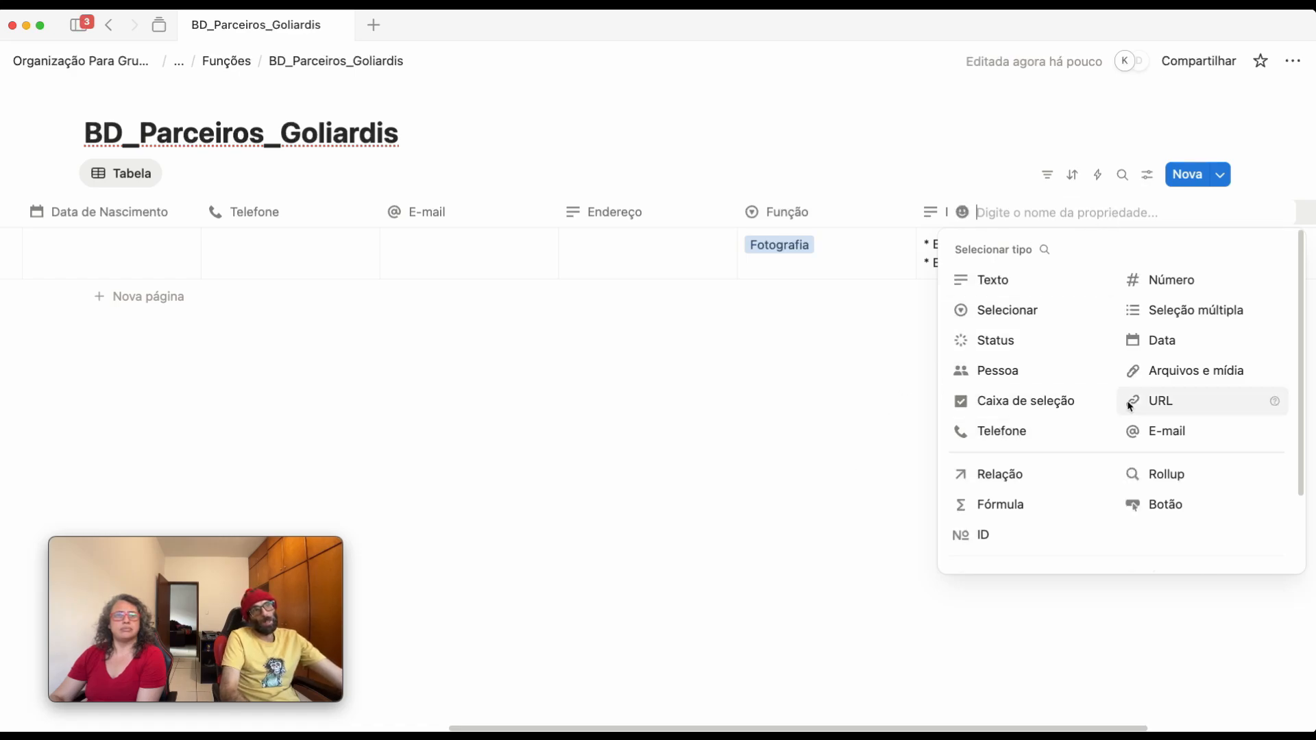
pyautogui.click(1174, 404)
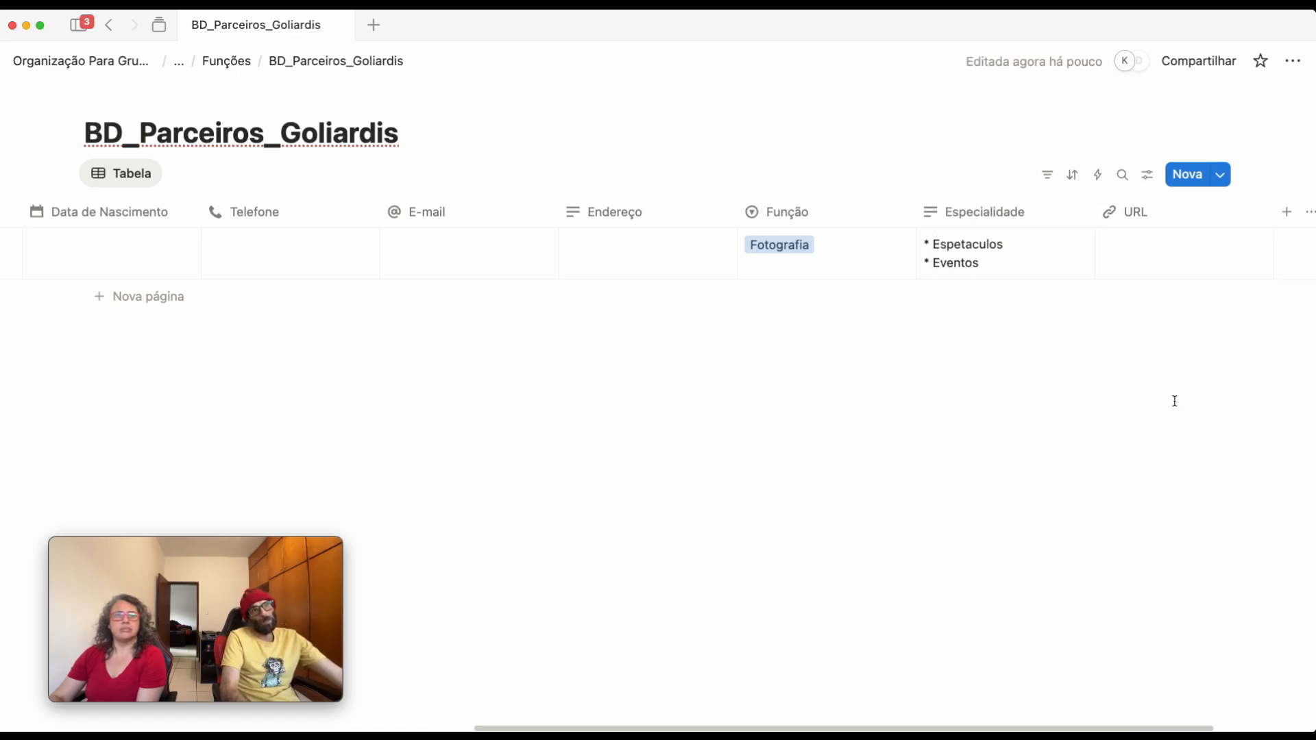
pyautogui.click(1144, 218)
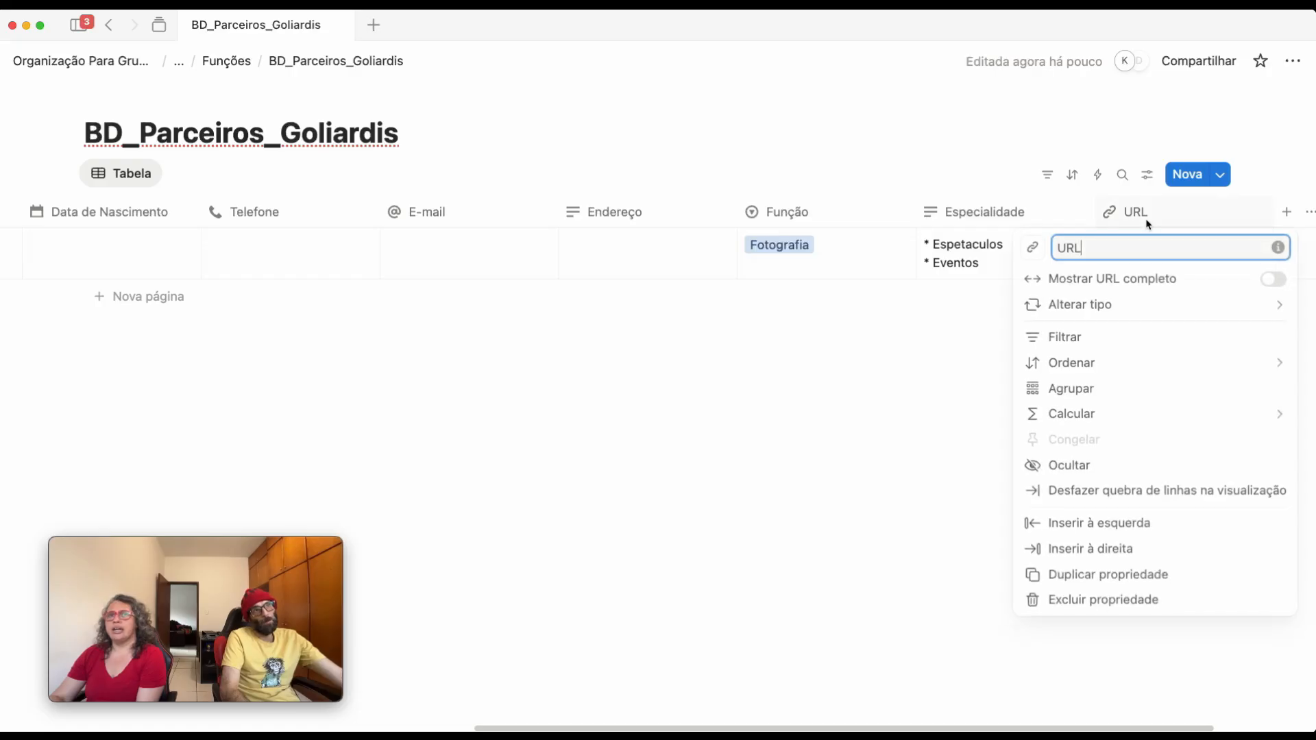
pyautogui.press('super+a')
pyautogui.write('P')
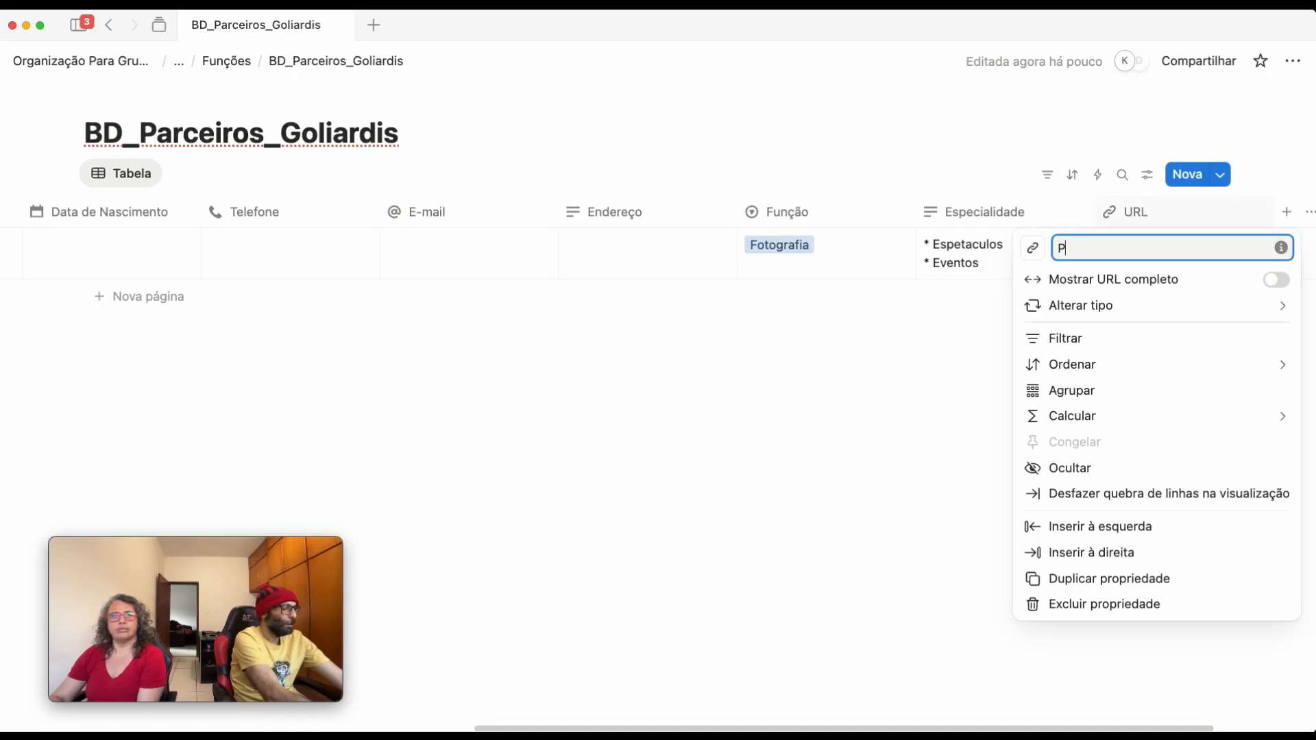
pyautogui.write('rtifoli')
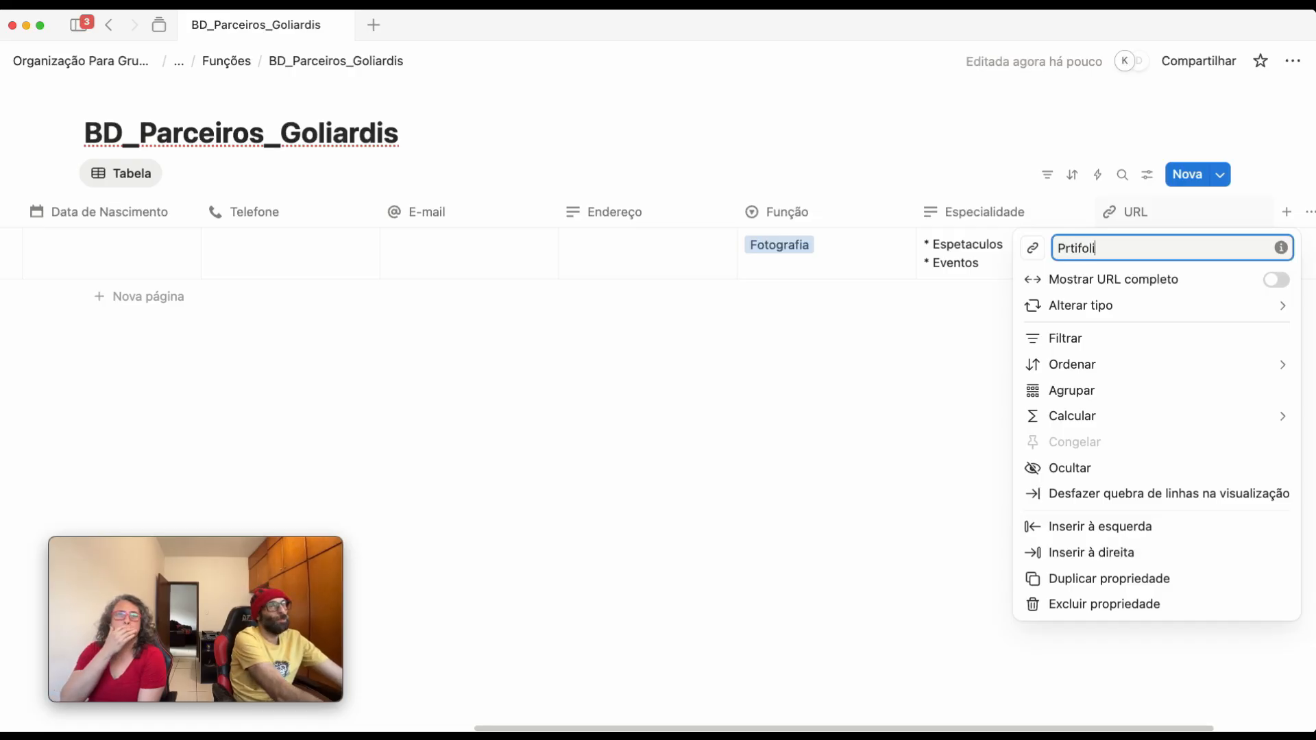
pyautogui.press('BackSpace')
pyautogui.press('BackSpace')
pyautogui.press('BackSpace')
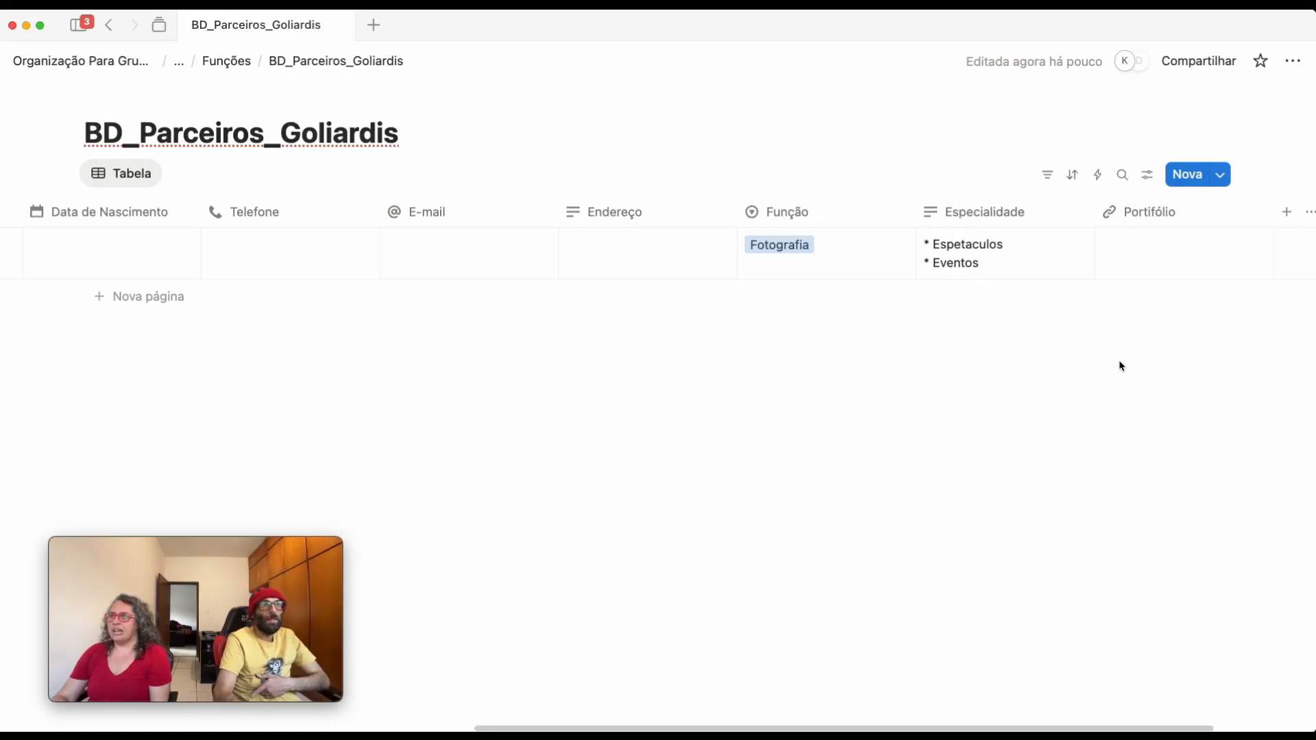
pyautogui.click(1160, 261)
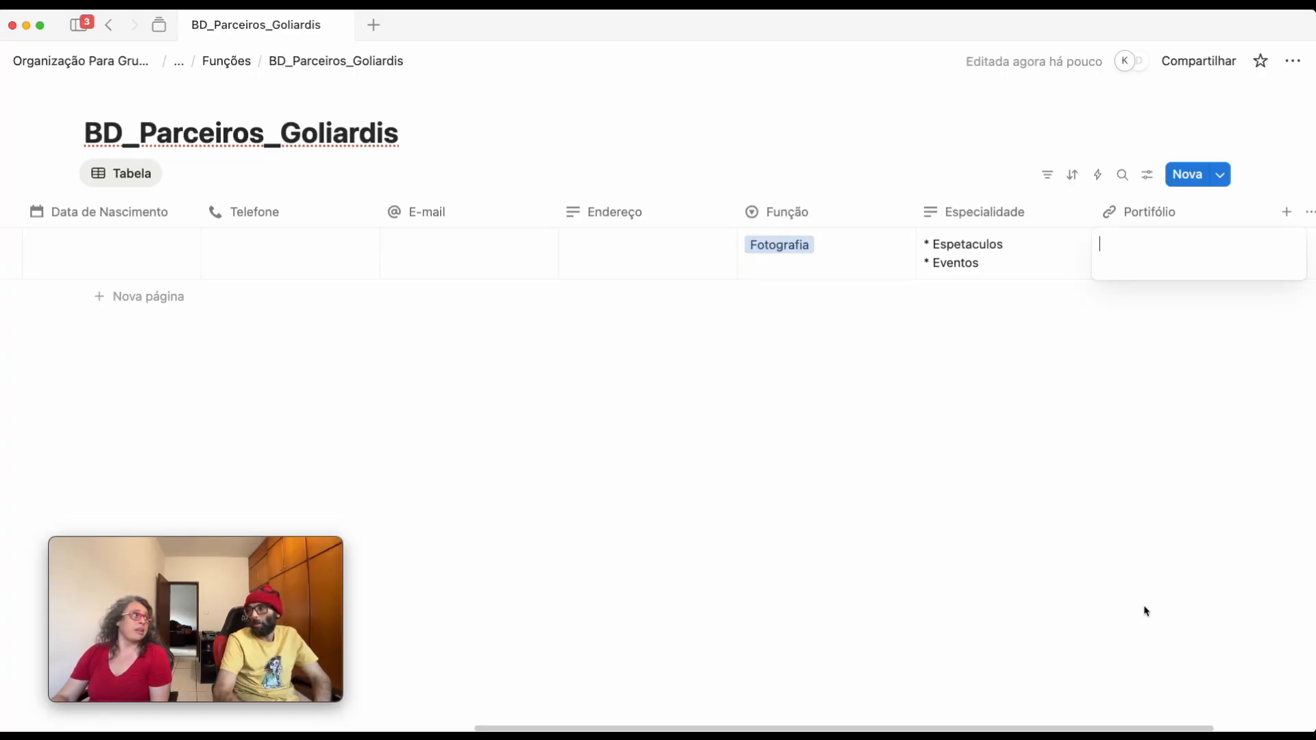
pyautogui.press('Escape')
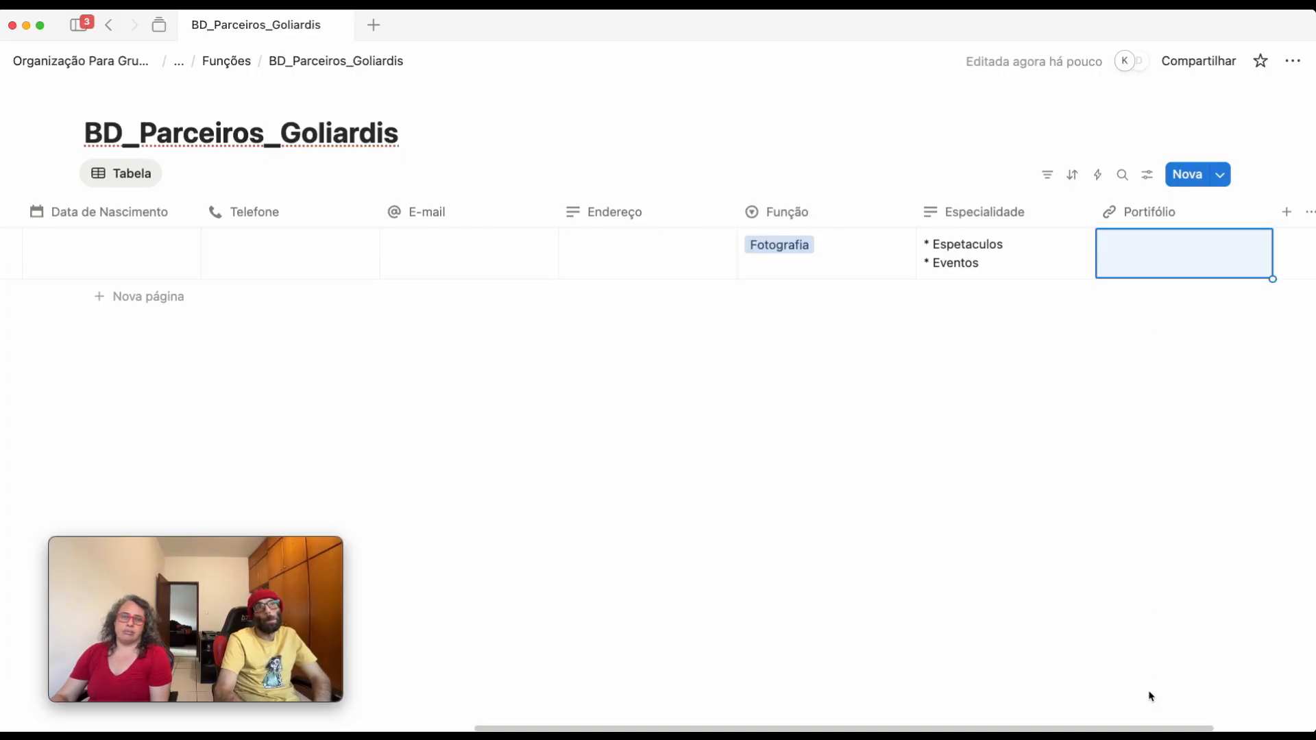
pyautogui.moveTo(1092, 730); pyautogui.dragTo(1310, 711)
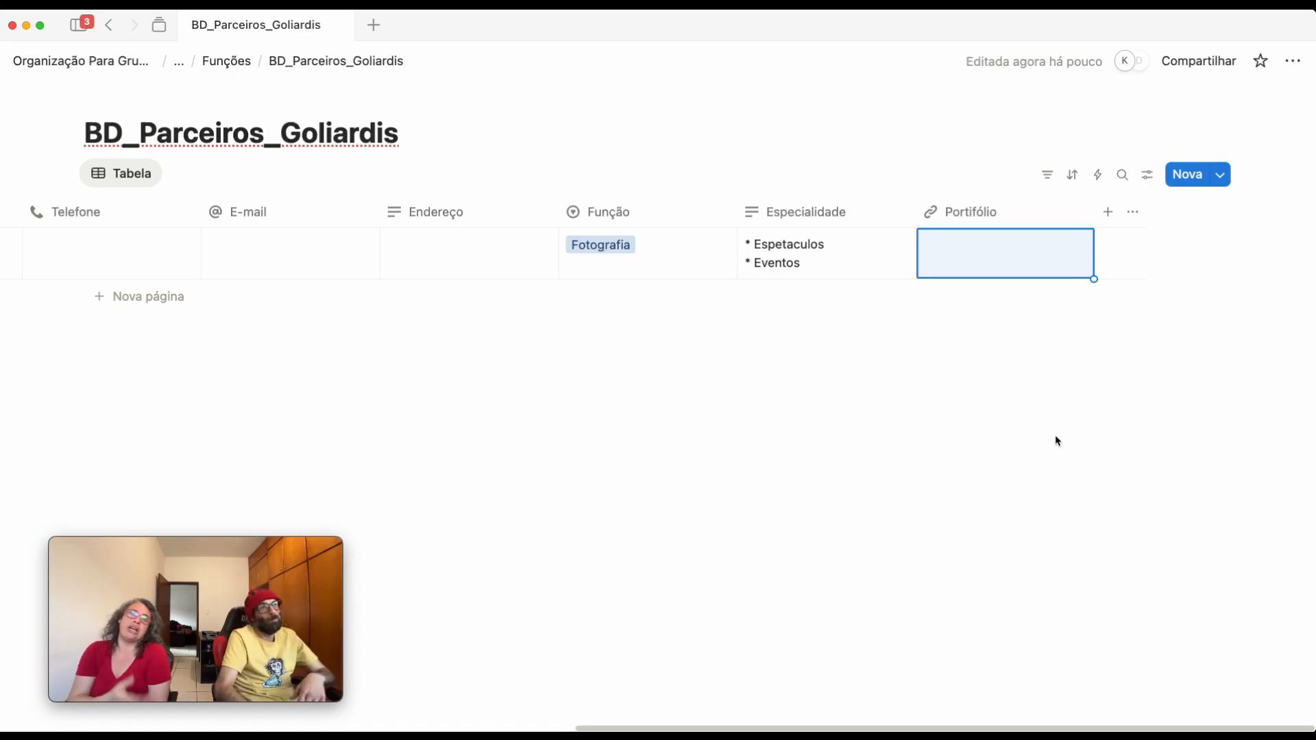
pyautogui.click(962, 213)
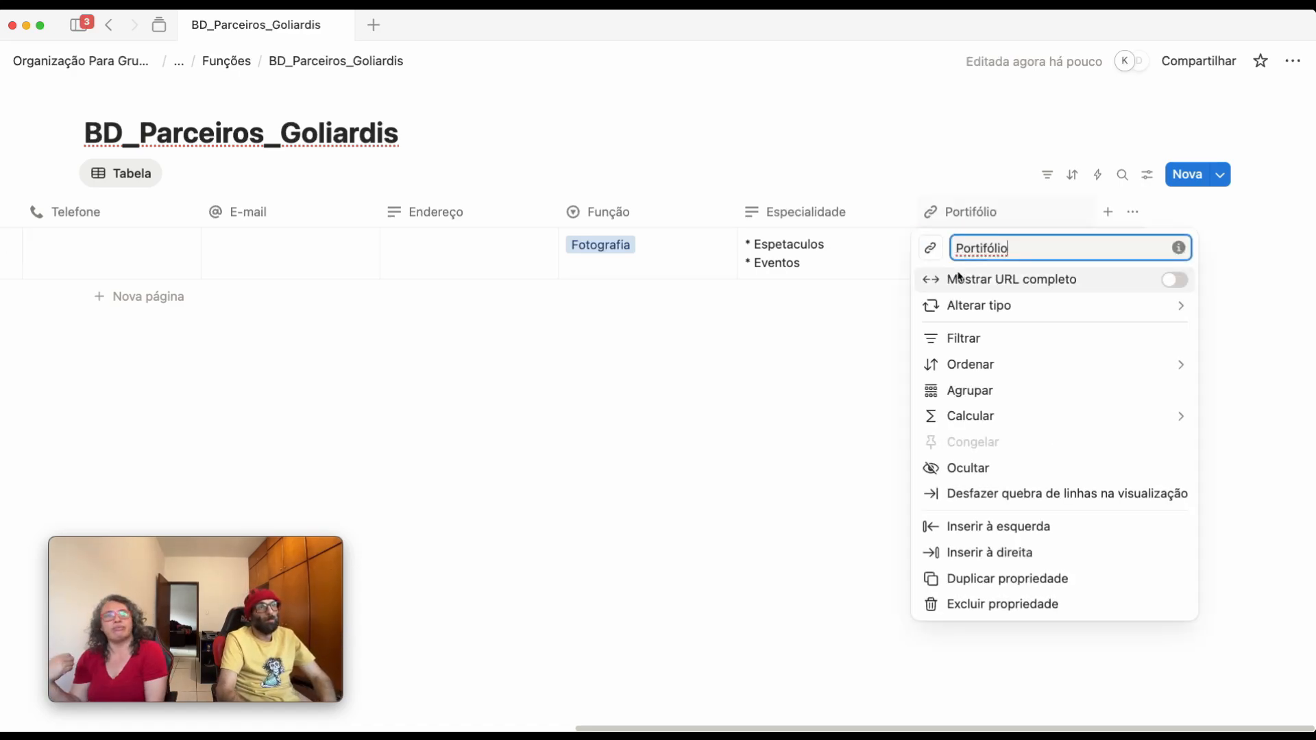
pyautogui.press('Escape')
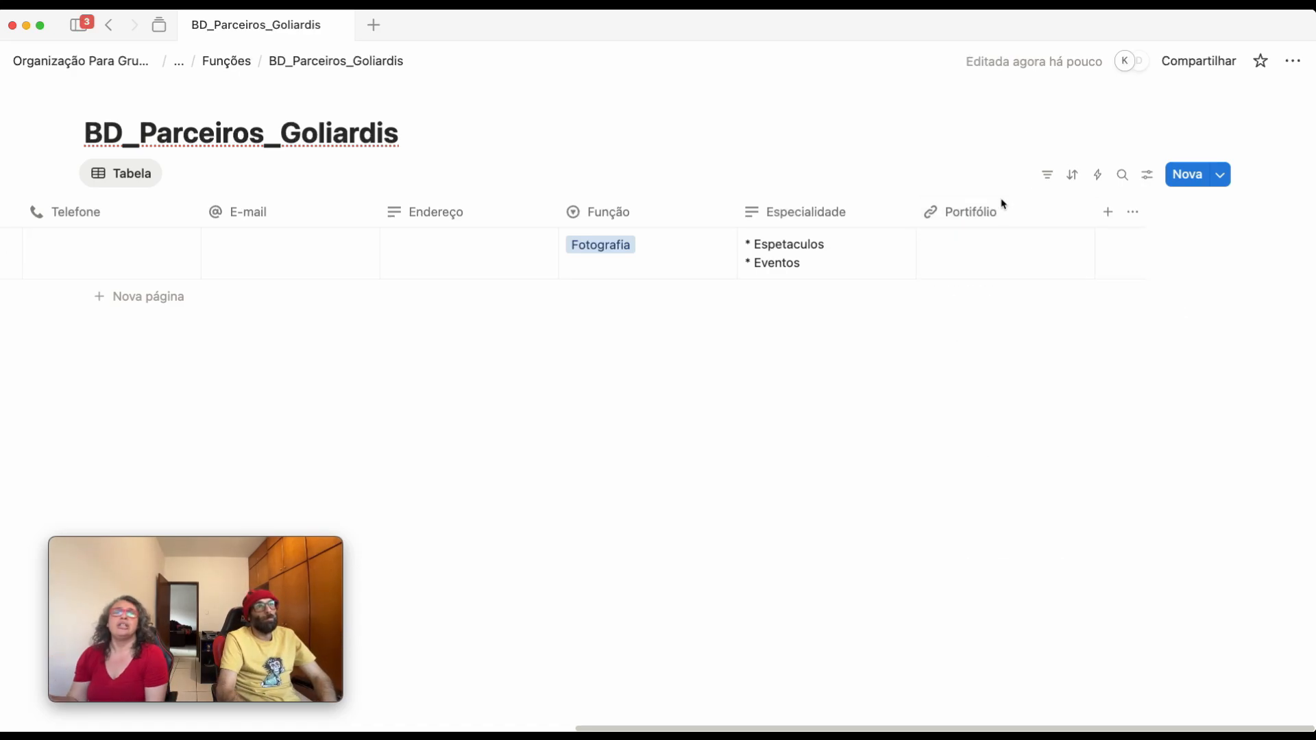
# Fill the Fotografia row's Portifólio with the sample link "instagram/fulano"
pyautogui.click(1006, 266)
pyautogui.write('knstagram')
pyautogui.press('BackSpace')
pyautogui.press('BackSpace')
pyautogui.press('BackSpace')
pyautogui.press('BackSpace')
pyautogui.press('BackSpace')
pyautogui.press('BackSpace')
pyautogui.press('BackSpace')
pyautogui.press('BackSpace')
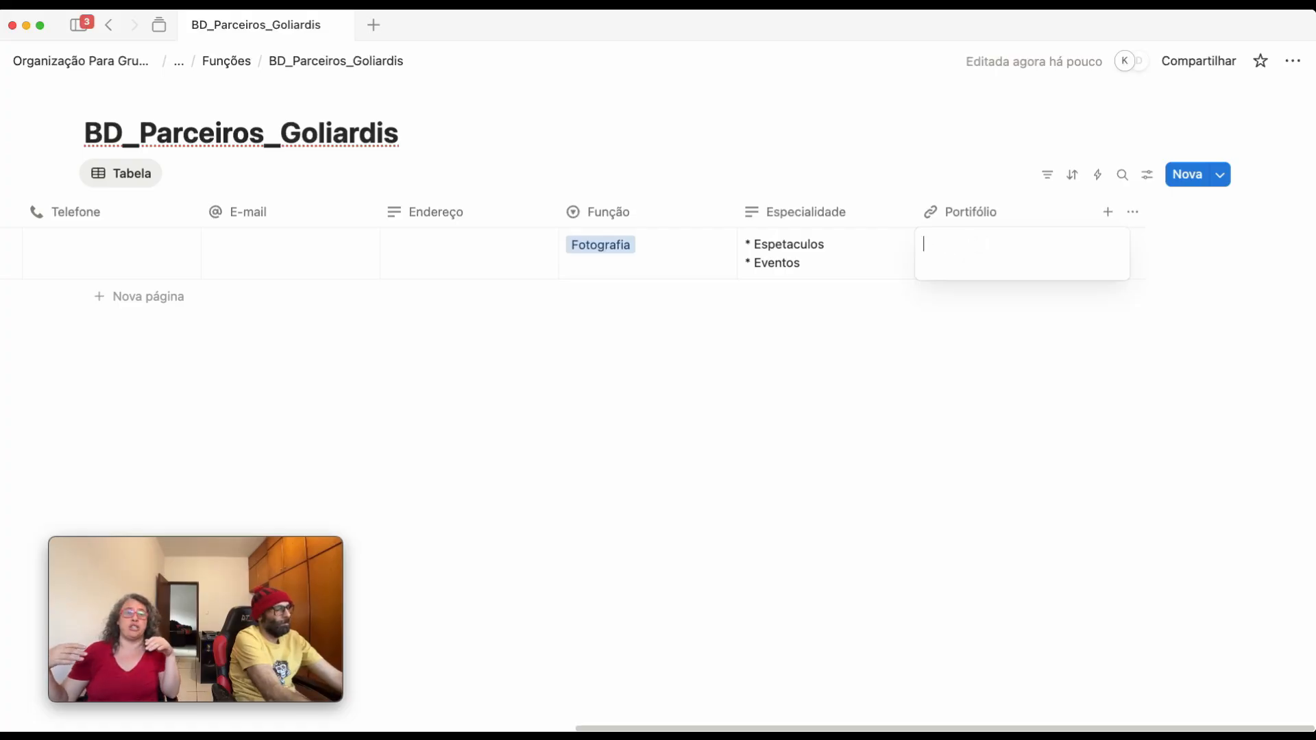
pyautogui.write('instagram')
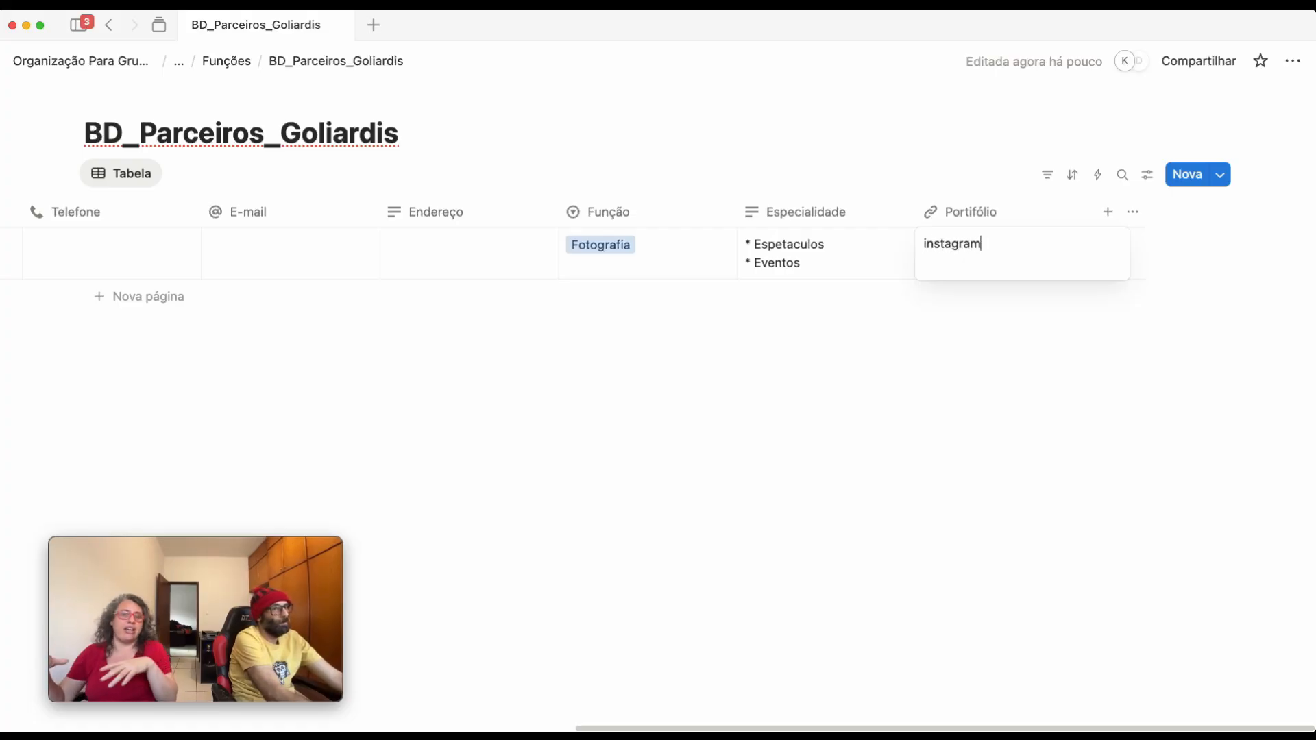
pyautogui.write('/fukan')
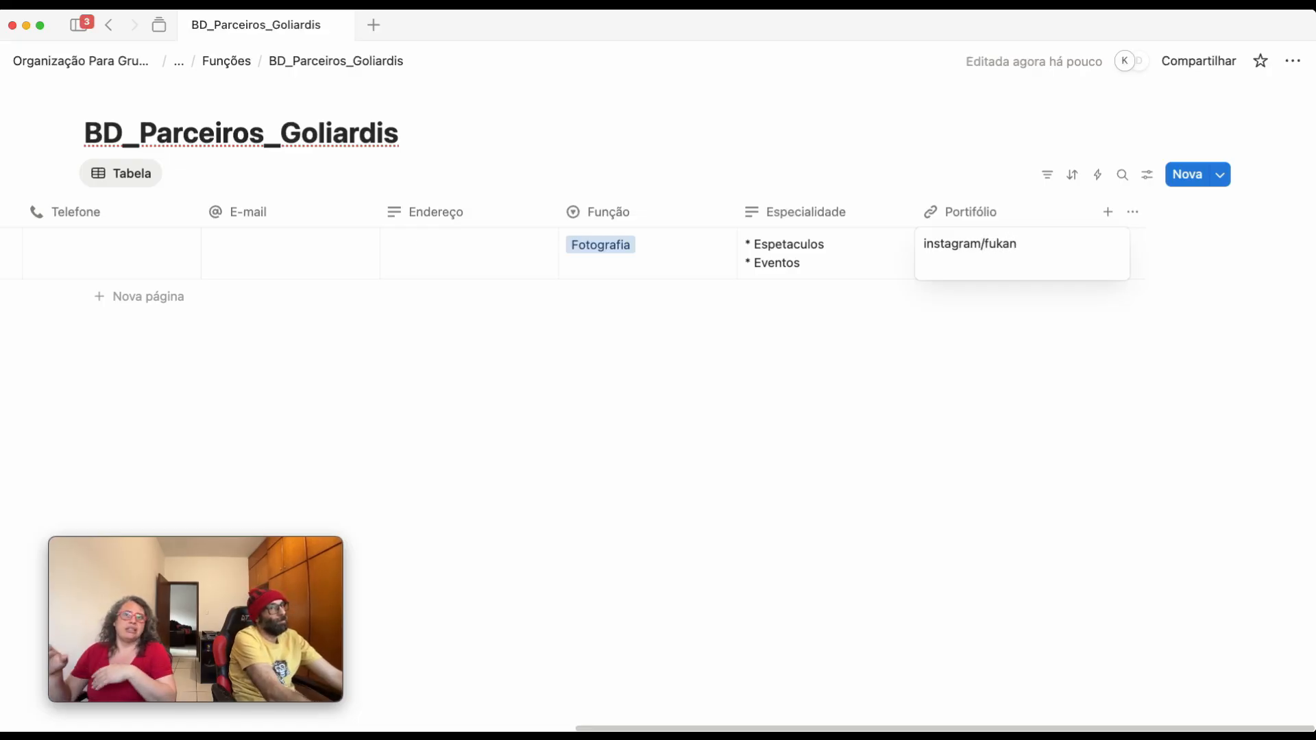
pyautogui.press('BackSpace')
pyautogui.press('BackSpace')
pyautogui.press('BackSpace')
pyautogui.write('la')
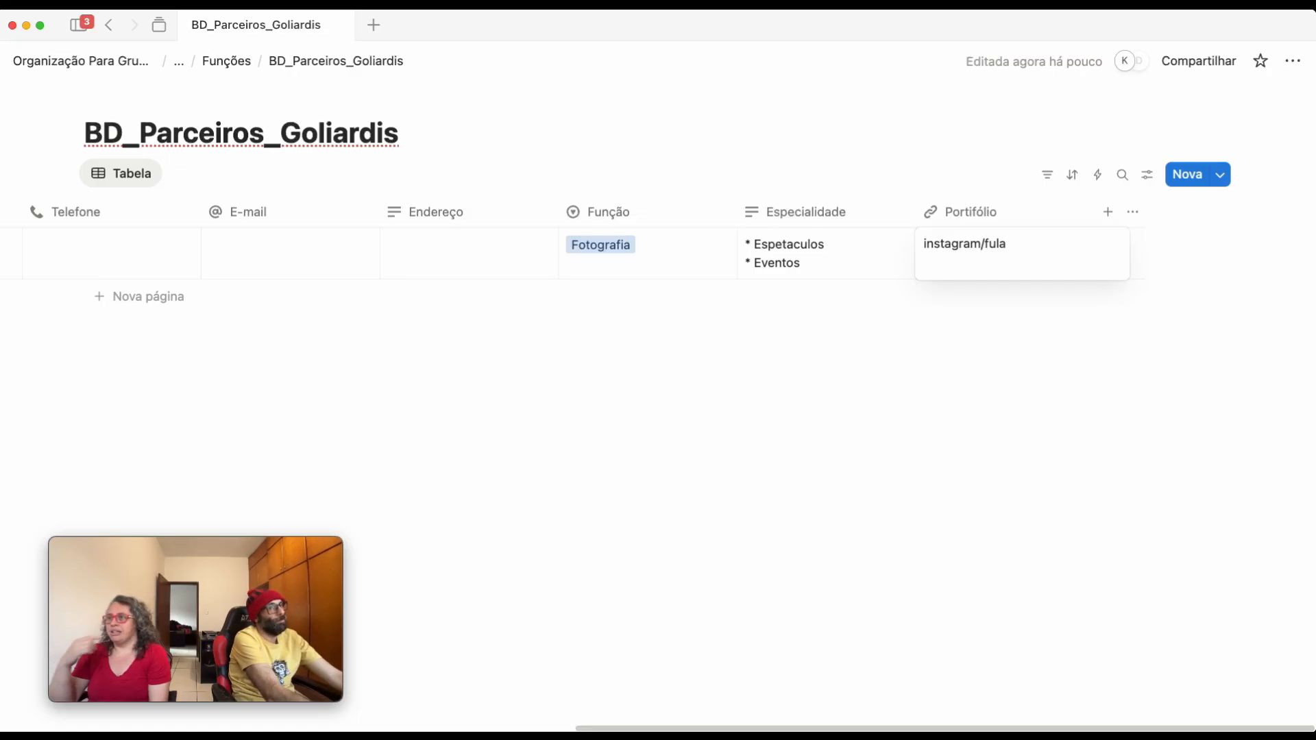
pyautogui.write('mno')
pyautogui.press('Escape')
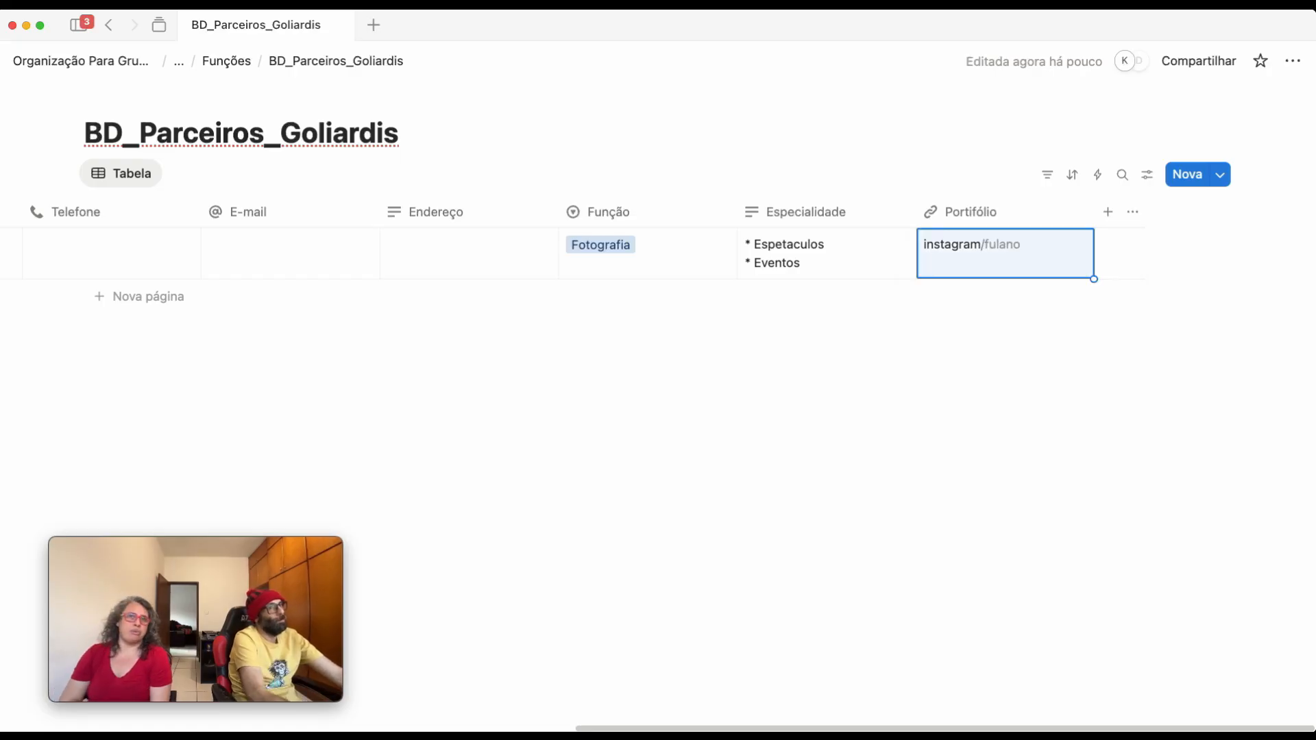
pyautogui.click(1153, 464)
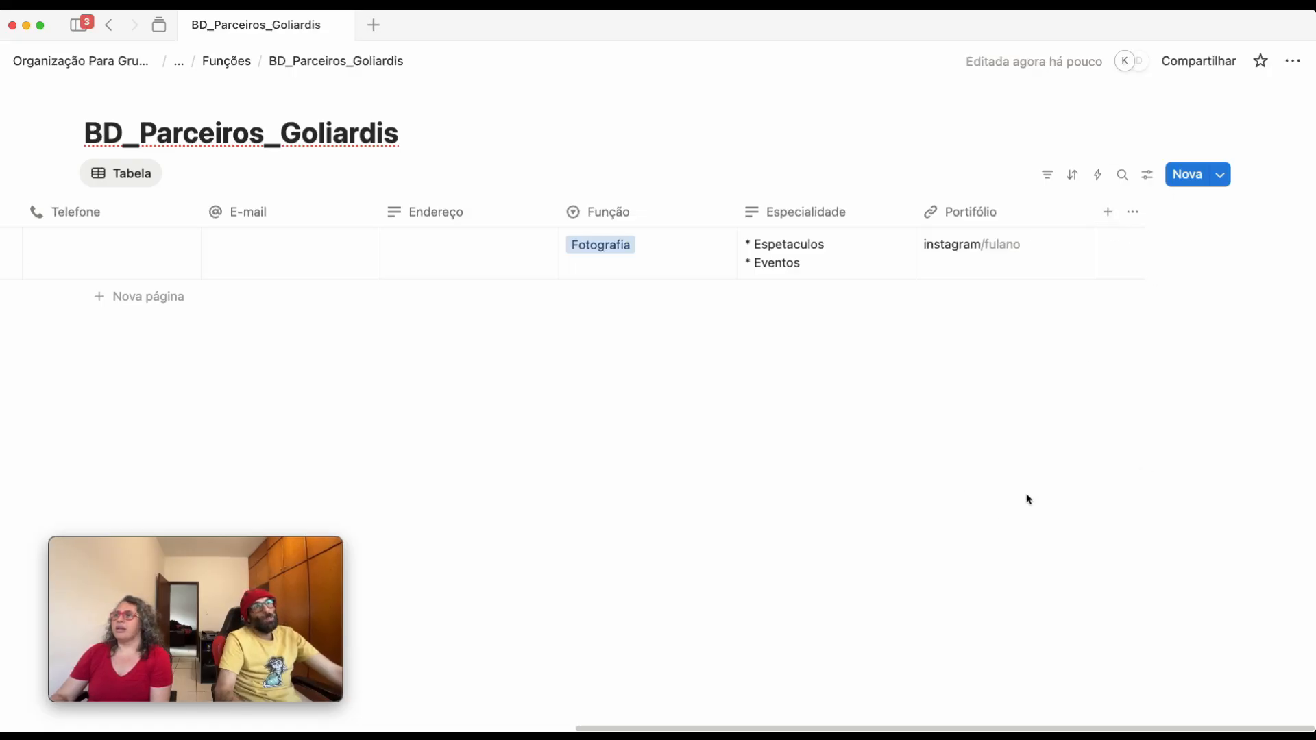
# Add a Texto property after Portifólio and name it Mini Bio
pyautogui.click(1108, 212)
pyautogui.click(1028, 284)
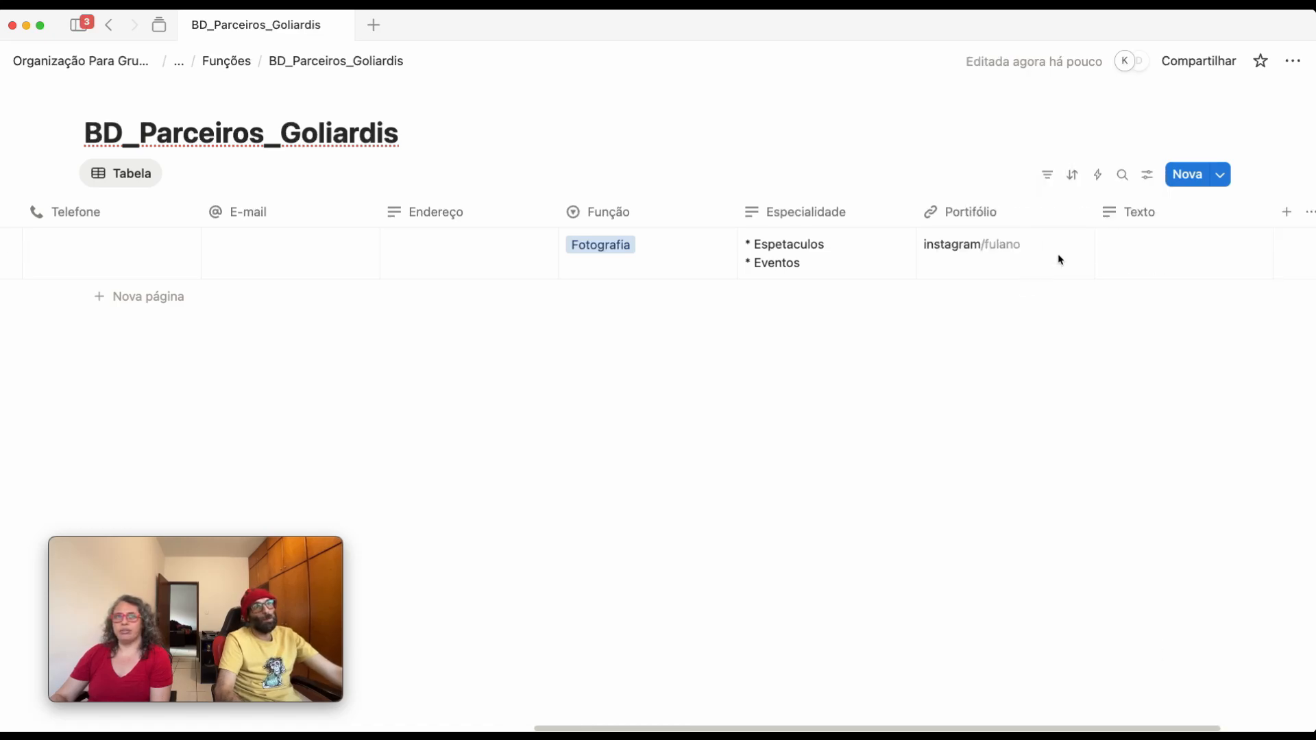
pyautogui.click(1138, 212)
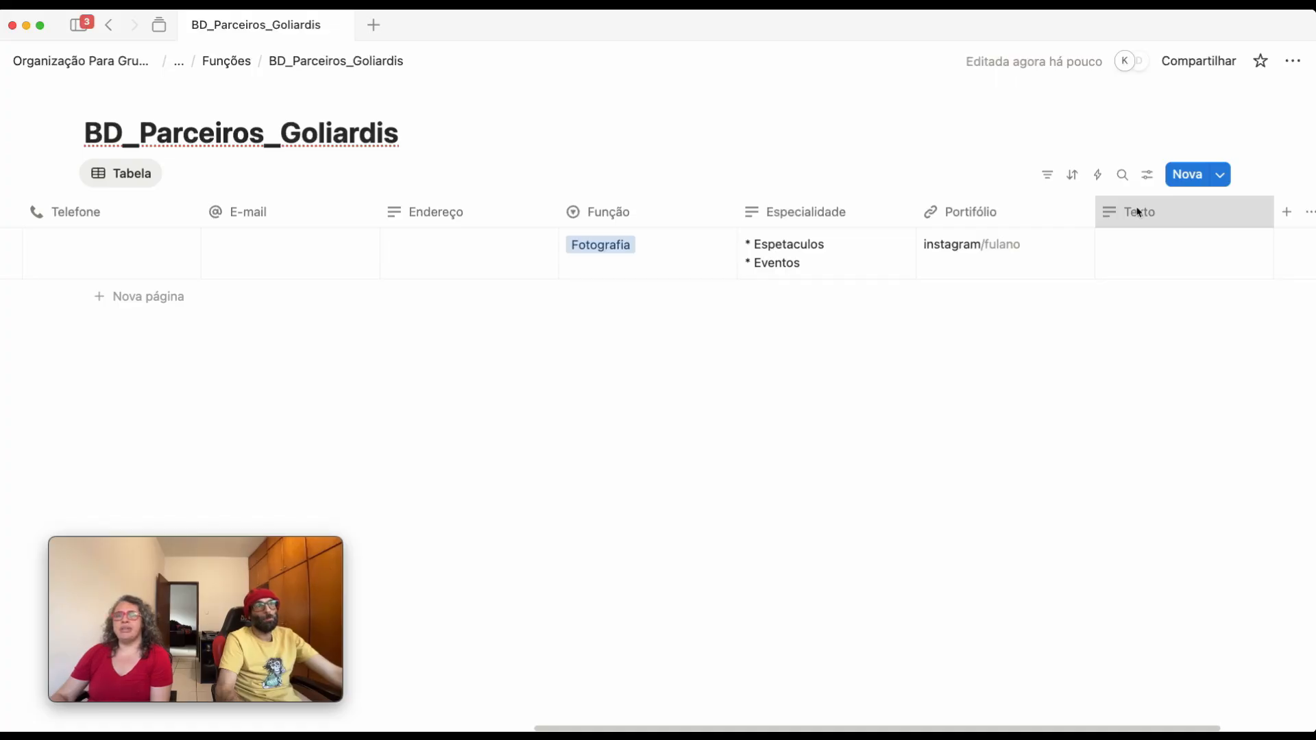
pyautogui.moveTo(1090, 248); pyautogui.dragTo(1061, 248)
pyautogui.write('M')
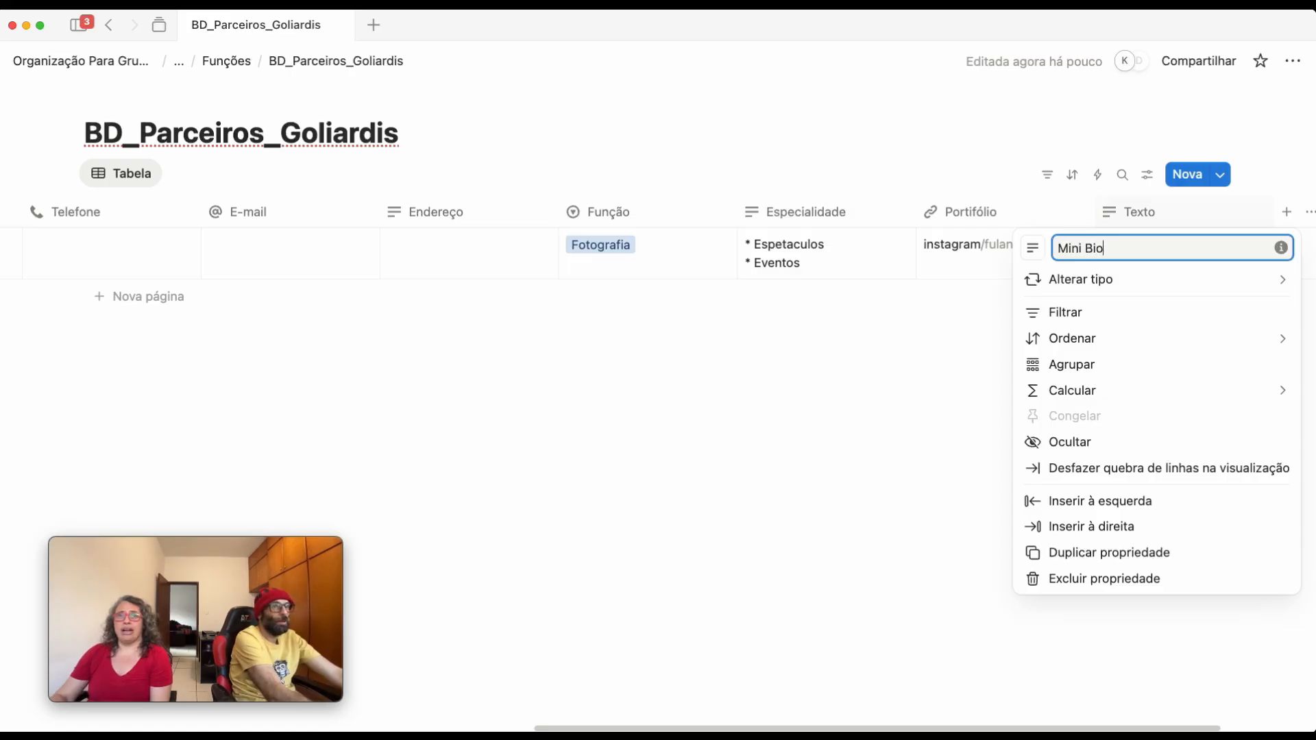
pyautogui.write('ini Bio')
pyautogui.click(854, 451)
# Fill the Fotografia row's Mini Bio with "* Mini Curriculum com apresentação de quem é a pessoa e o que já fez"
pyautogui.click(1136, 261)
pyautogui.press('Escape')
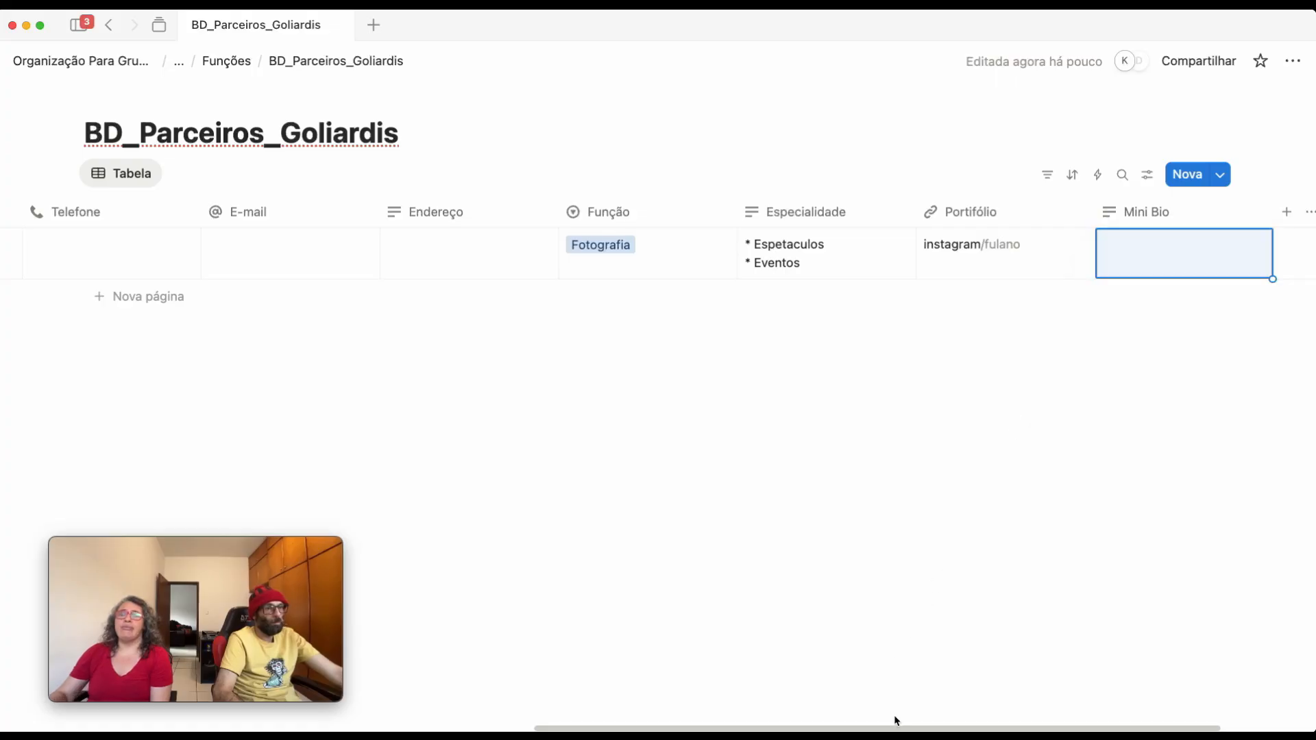
pyautogui.moveTo(899, 728); pyautogui.dragTo(994, 730)
pyautogui.click(1003, 246)
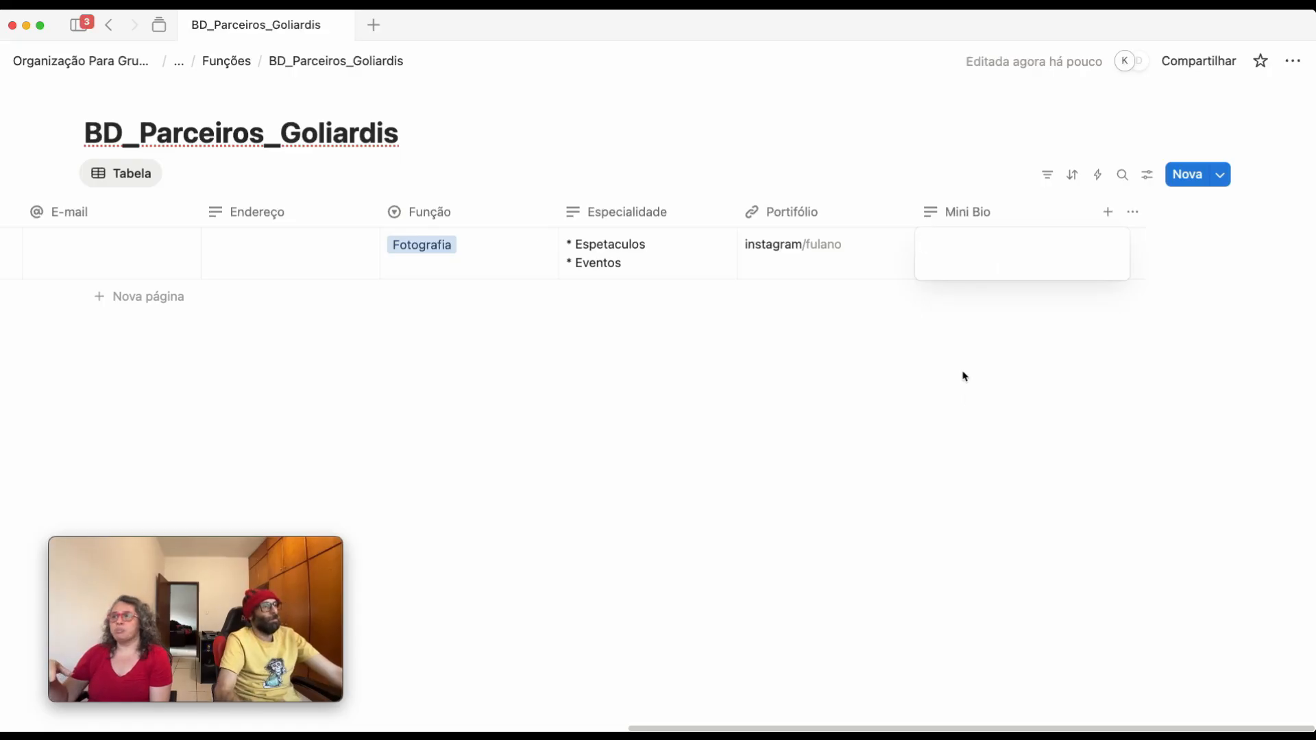
pyautogui.write('*')
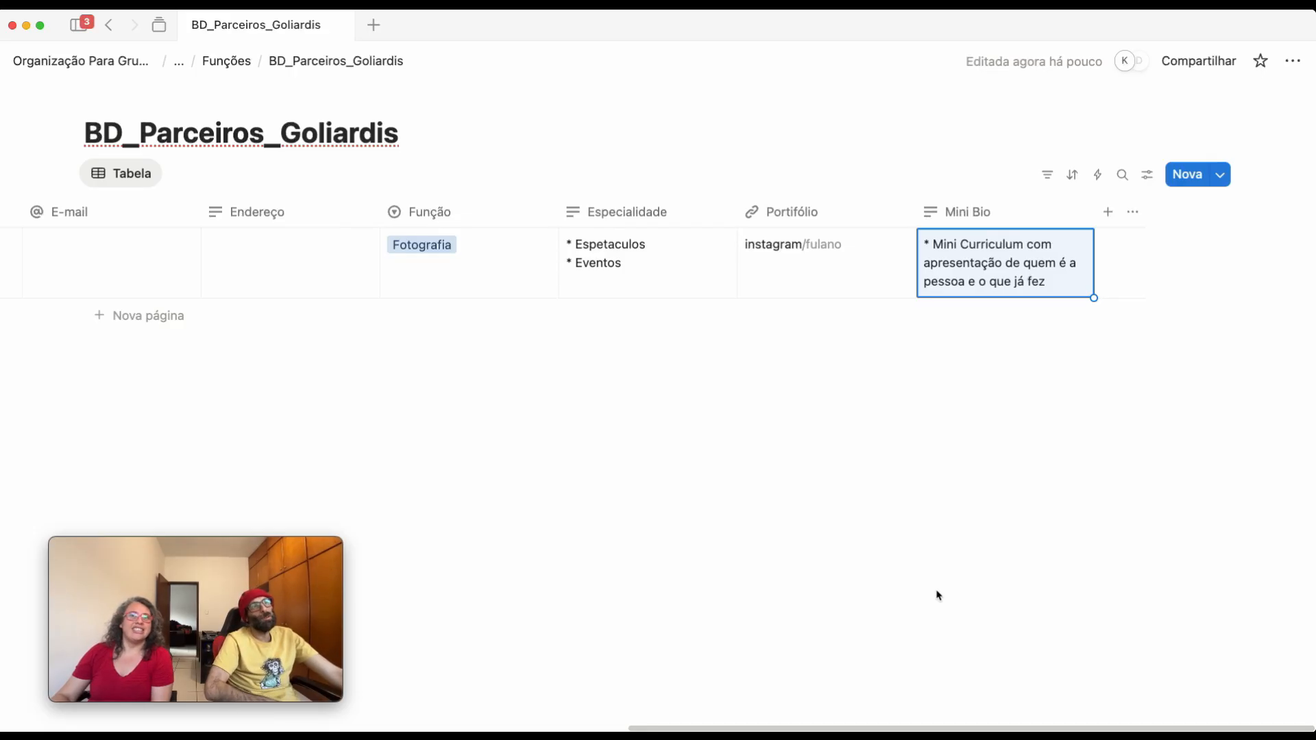
pyautogui.click(1005, 481)
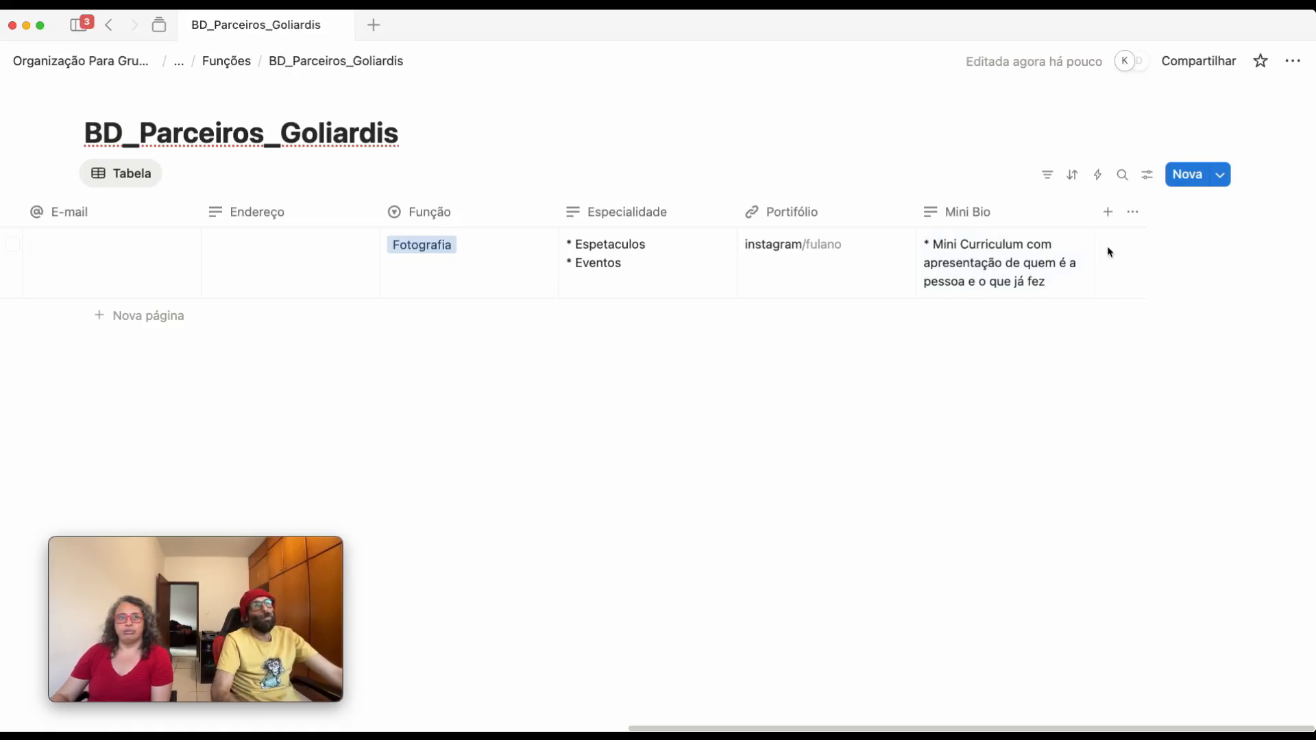
# Add an Arquivos e mídia property after Mini Bio and name it Foto
pyautogui.click(1108, 213)
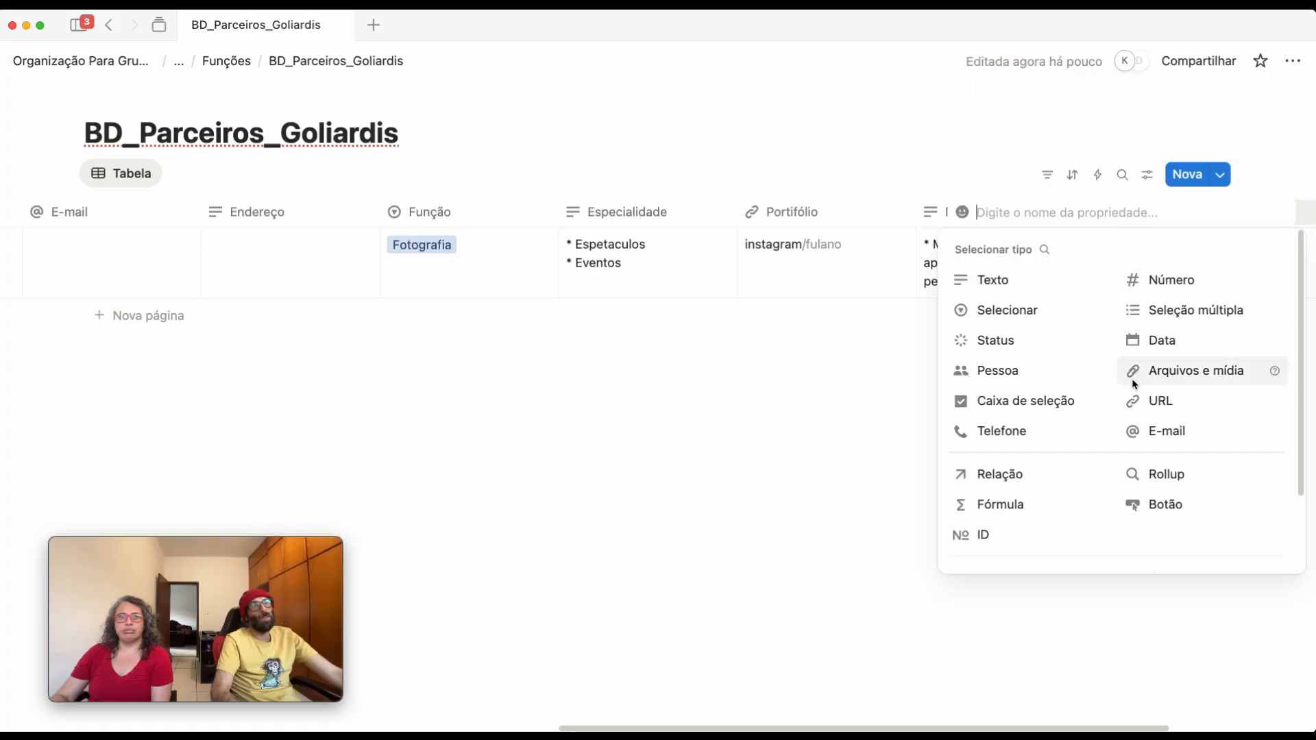
pyautogui.click(1185, 372)
pyautogui.click(1161, 214)
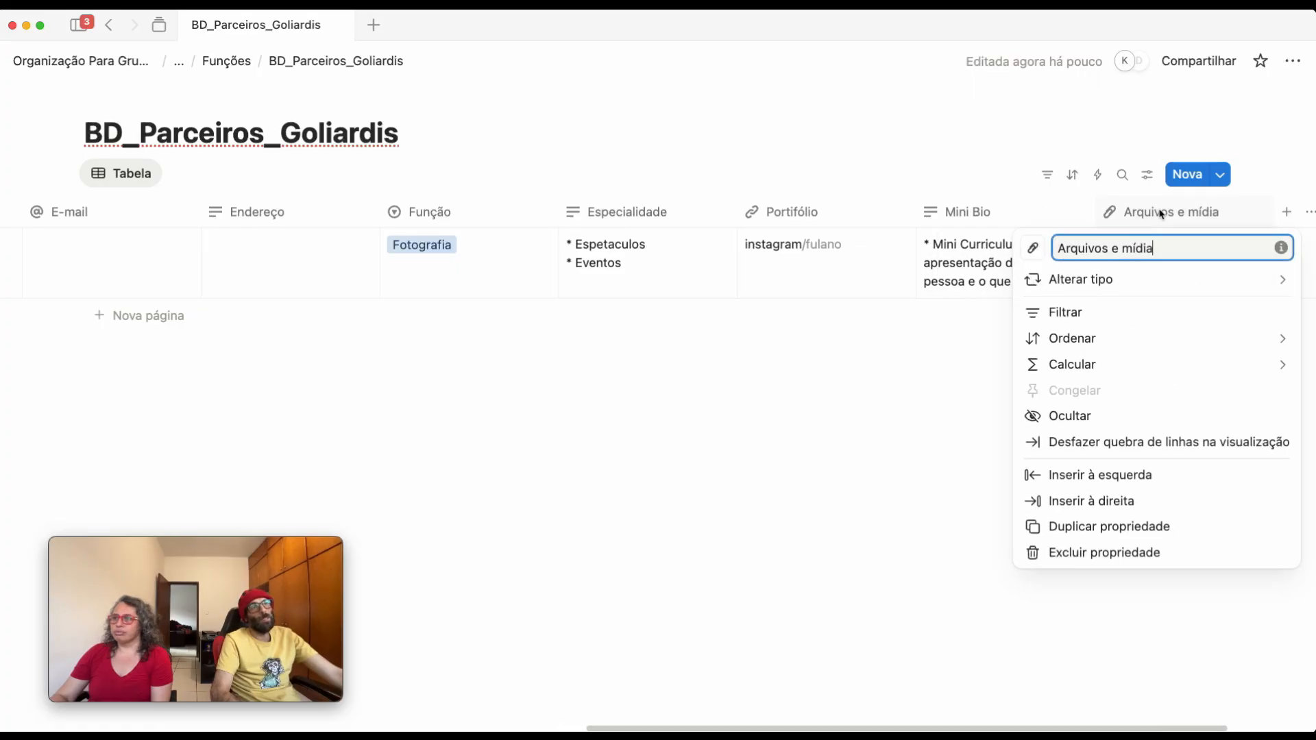
pyautogui.moveTo(1153, 248); pyautogui.dragTo(1019, 245)
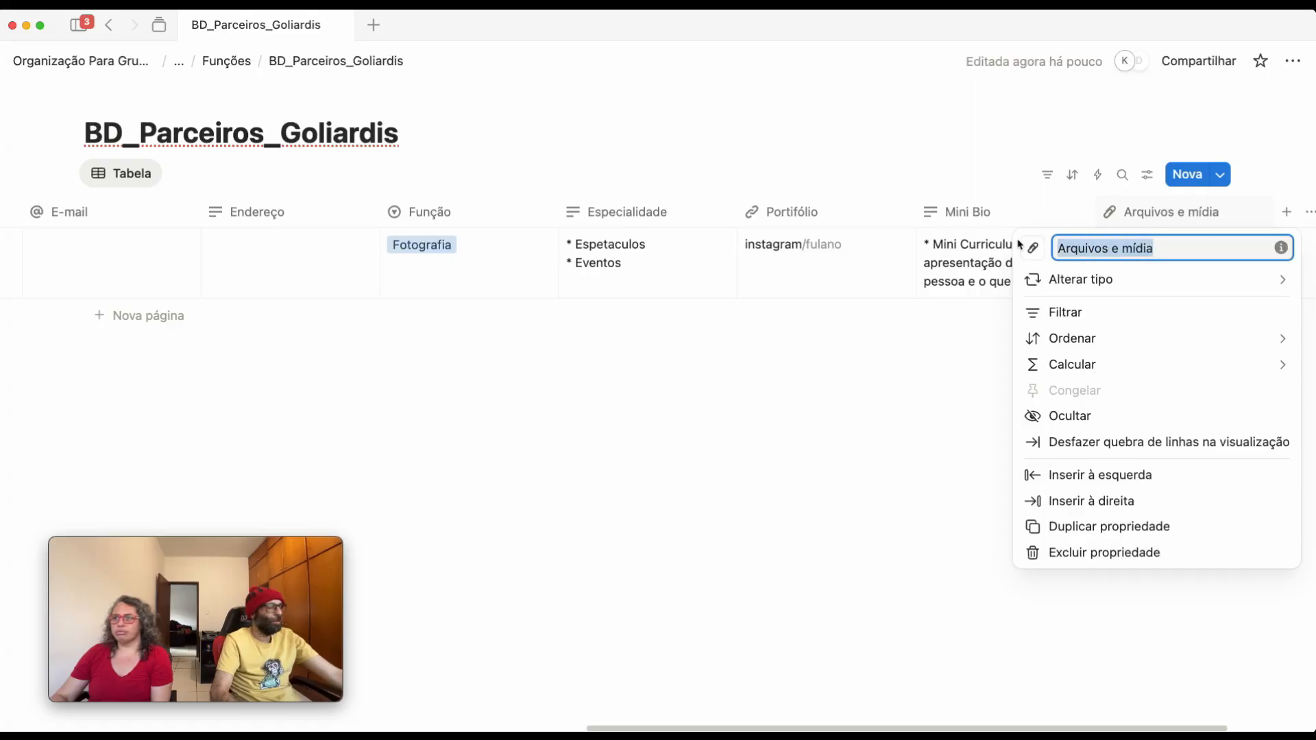
pyautogui.write('Foto')
pyautogui.click(871, 414)
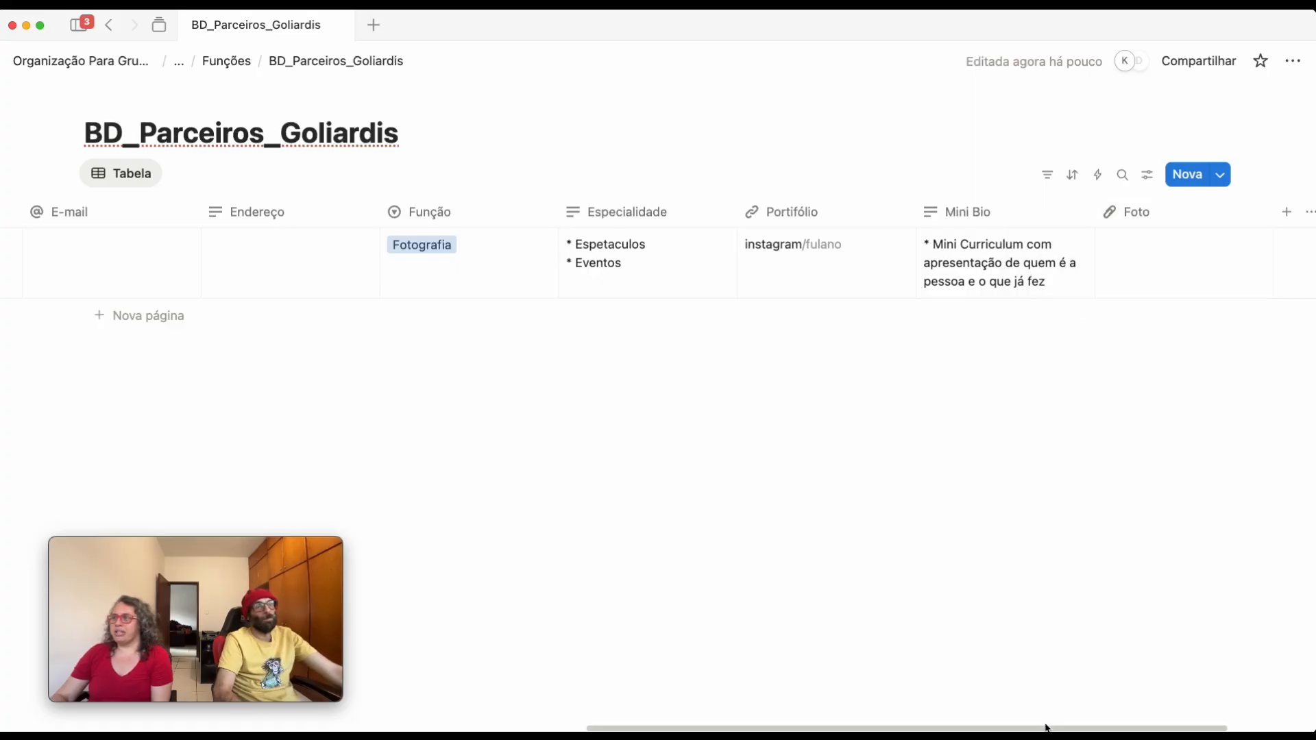
# Examine the file upload and link embedding options for the Fotografia row's Foto
pyautogui.moveTo(1047, 728); pyautogui.dragTo(1183, 728)
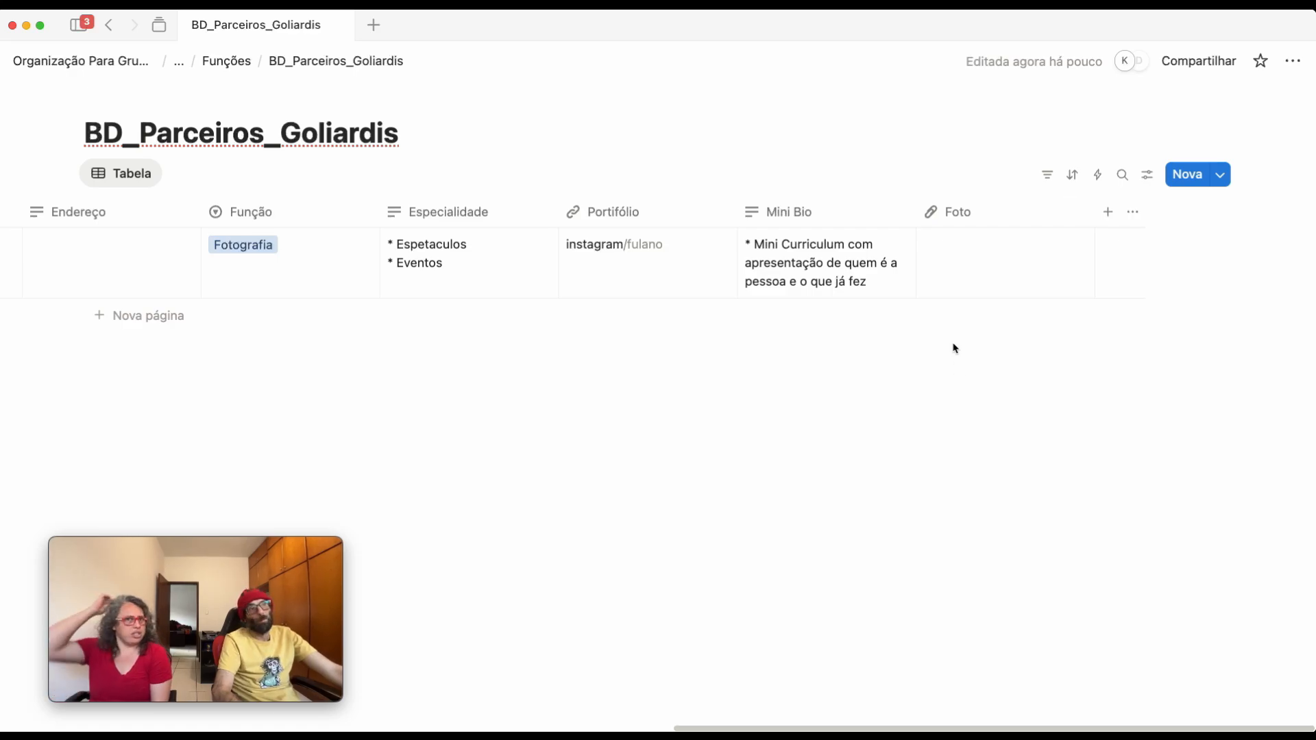
pyautogui.click(960, 251)
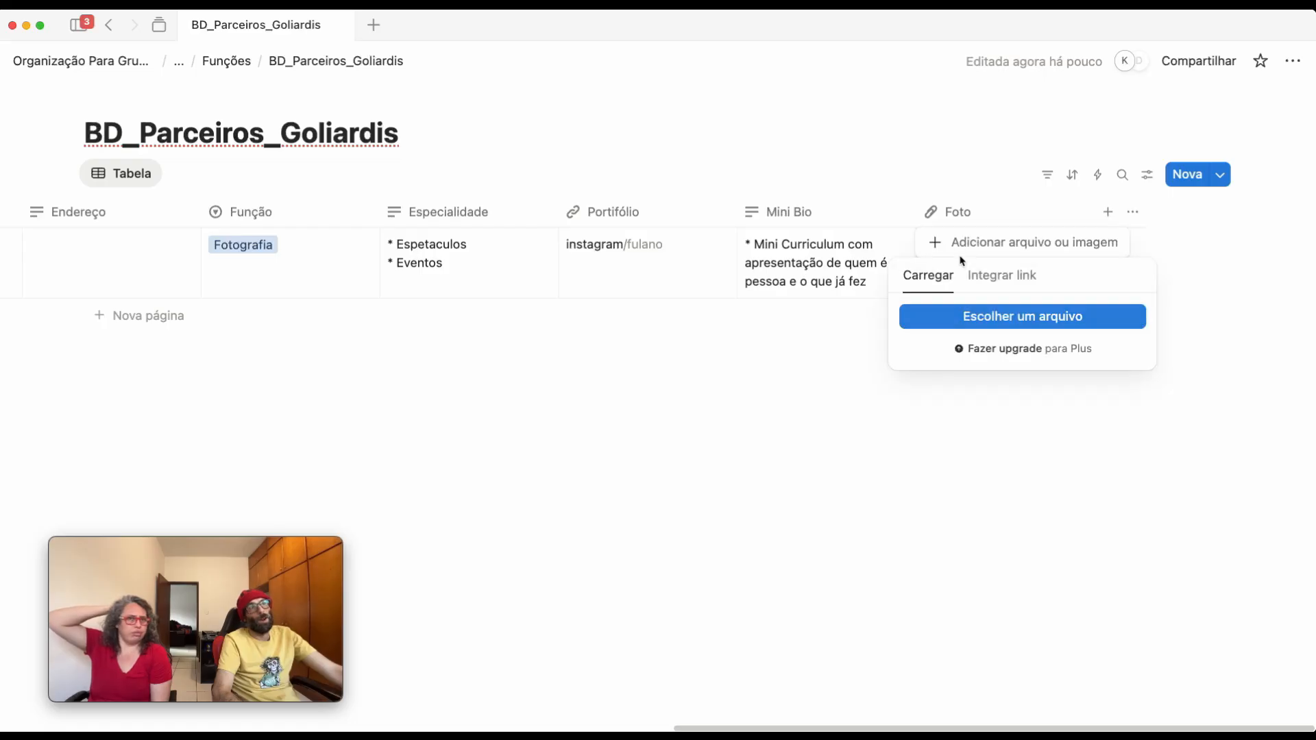
pyautogui.click(1009, 284)
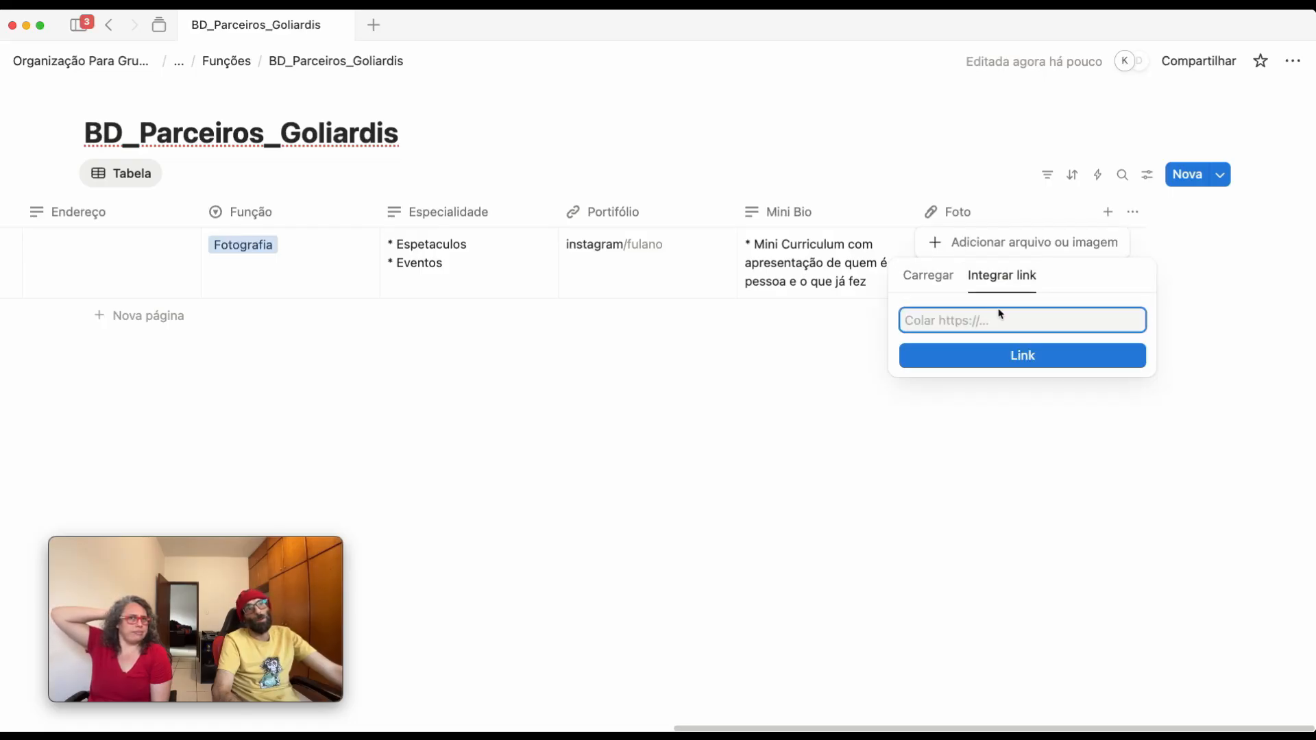
pyautogui.click(763, 524)
pyautogui.click(936, 406)
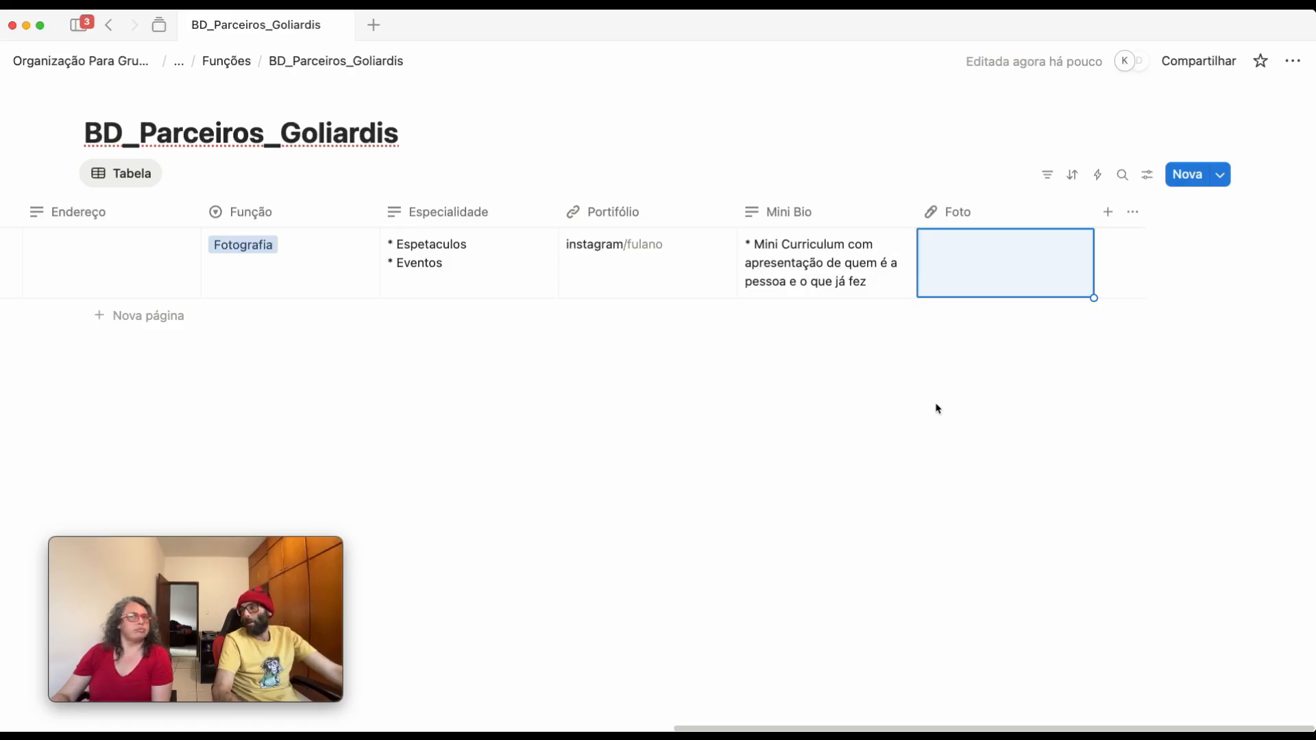
pyautogui.click(1019, 251)
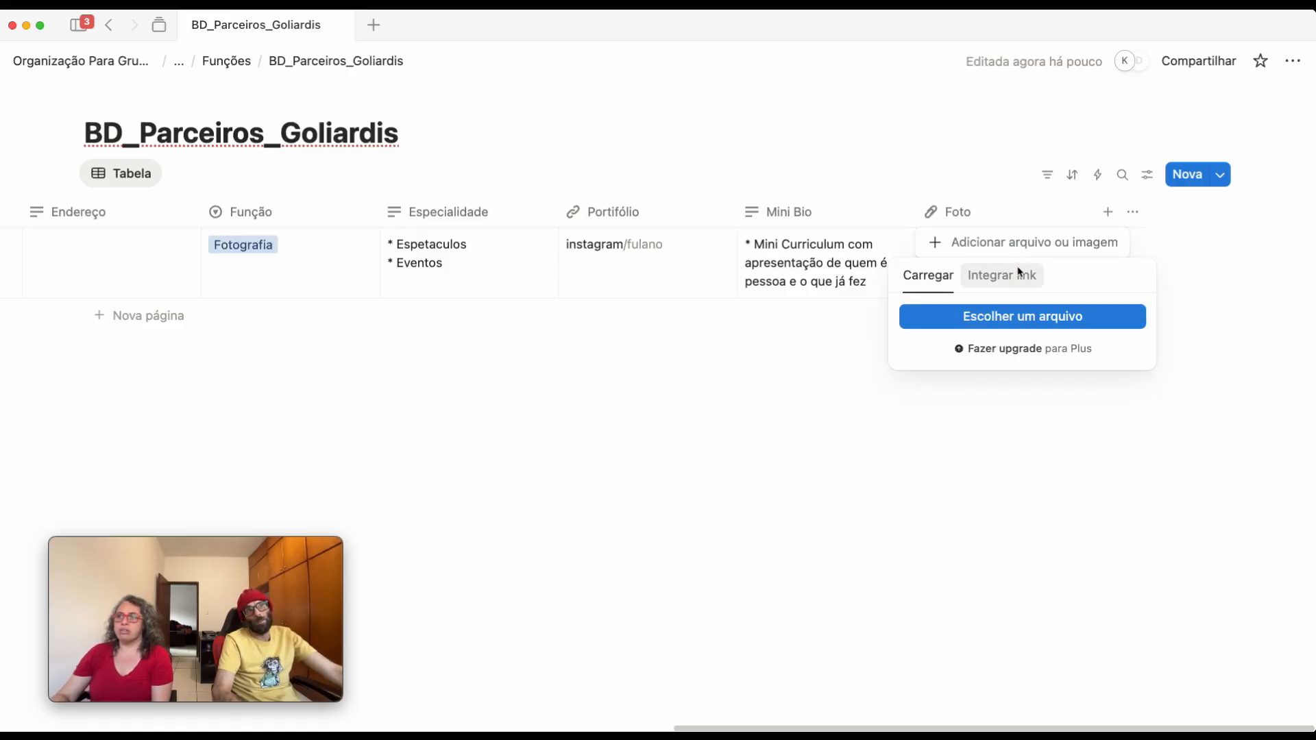
pyautogui.click(1001, 276)
pyautogui.press('Escape')
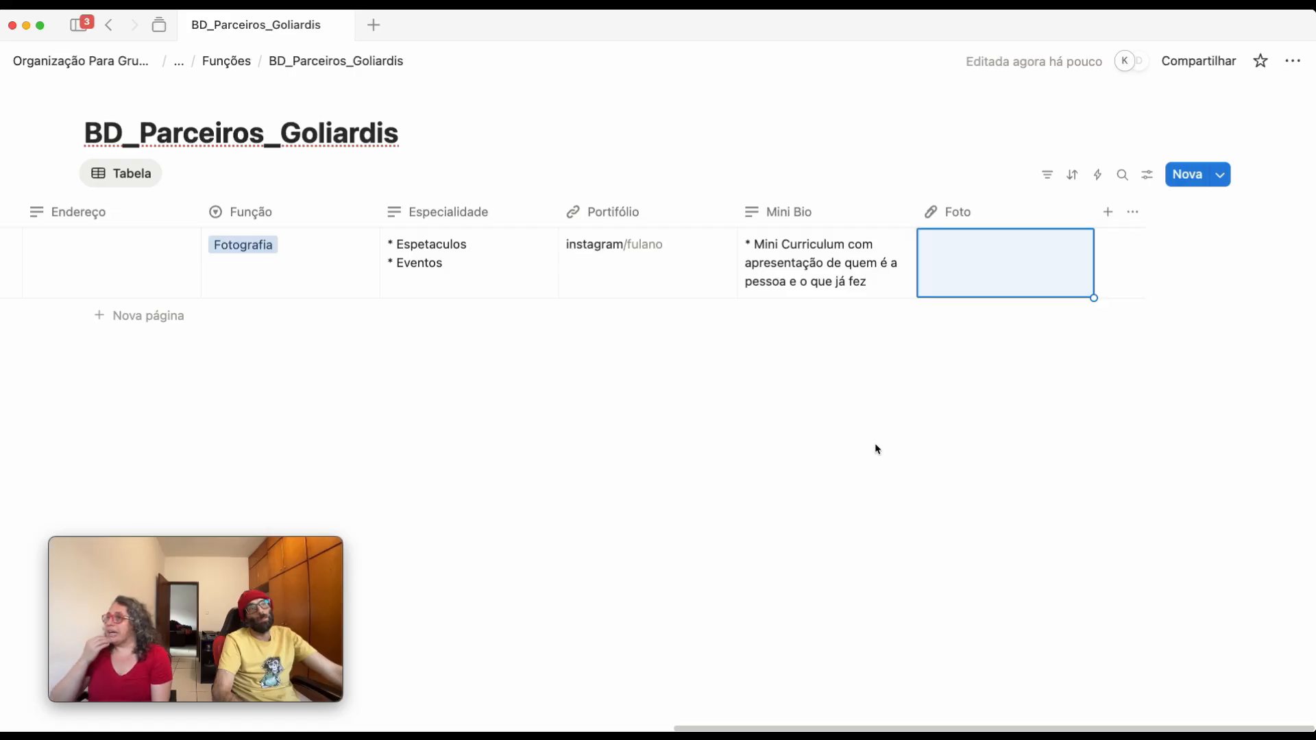
# Add a Texto property after Foto and name it Referências
pyautogui.click(1109, 218)
pyautogui.click(1040, 278)
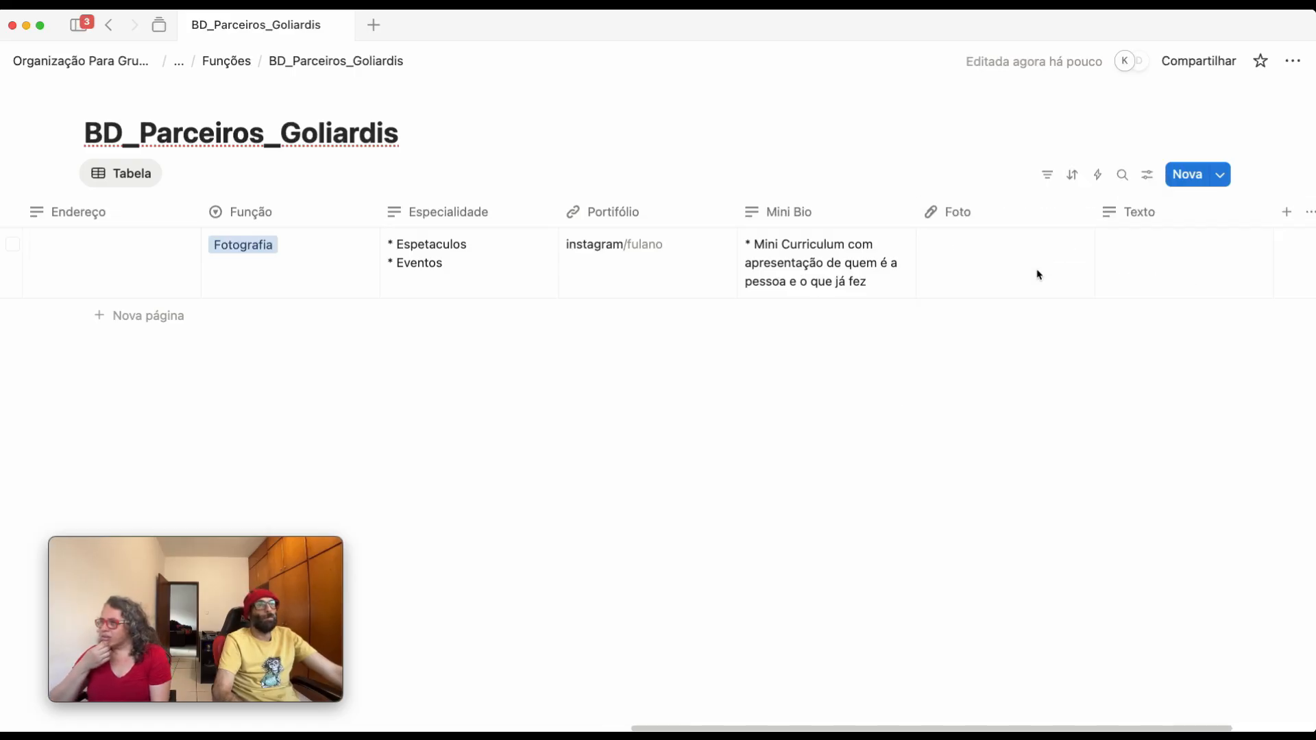
pyautogui.click(1142, 218)
pyautogui.moveTo(1135, 248); pyautogui.dragTo(1053, 254)
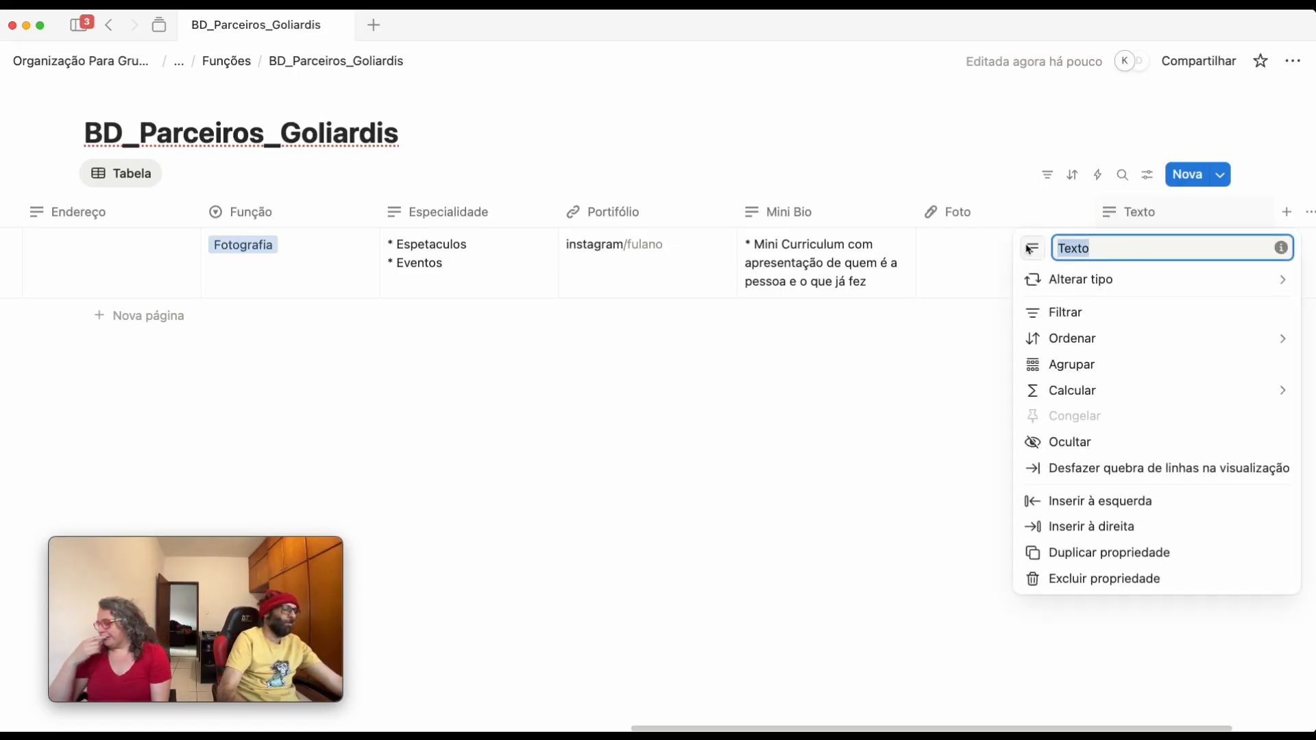
pyautogui.write('Refer')
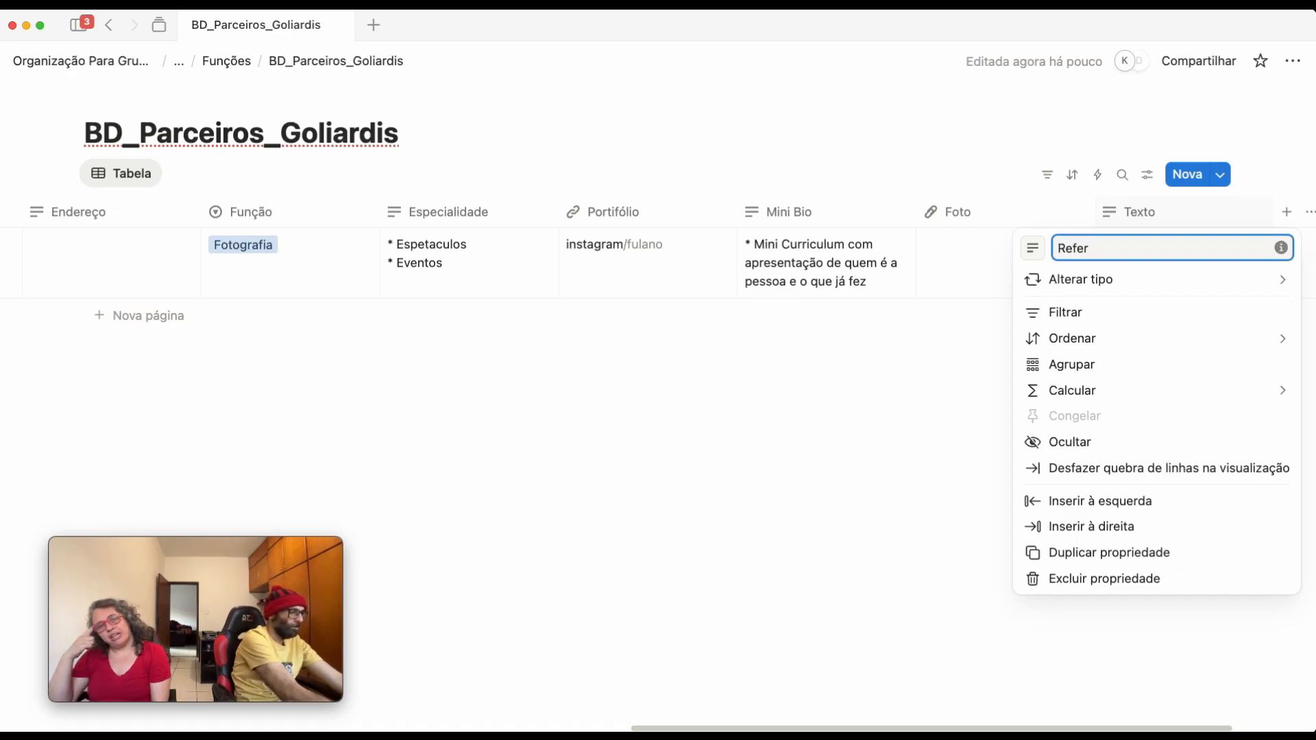
pyautogui.write('ências')
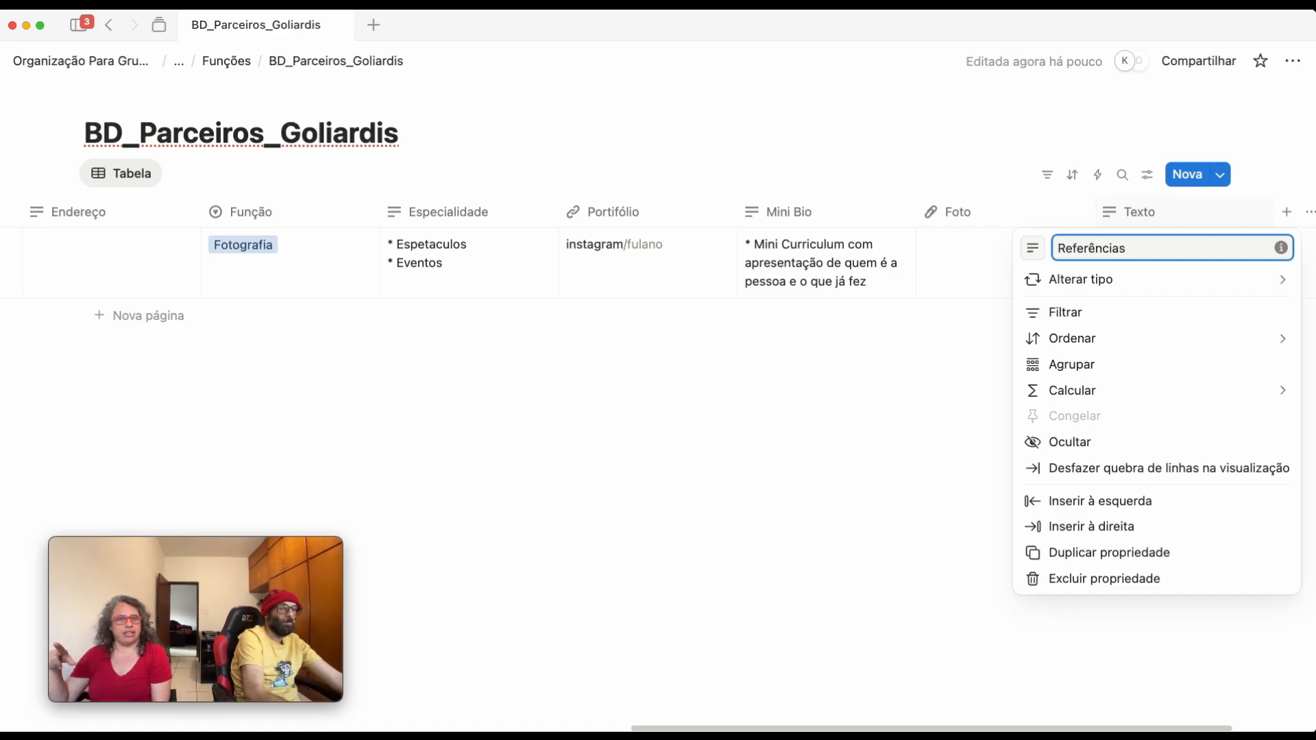
pyautogui.press('Return')
# Fill the Fotografia row's Referências with "* Saber de onde veio o contato" and "** onde eu vi o trabalho desse parceiro", and adjust the column width to fit
pyautogui.click(1165, 269)
pyautogui.write('*')
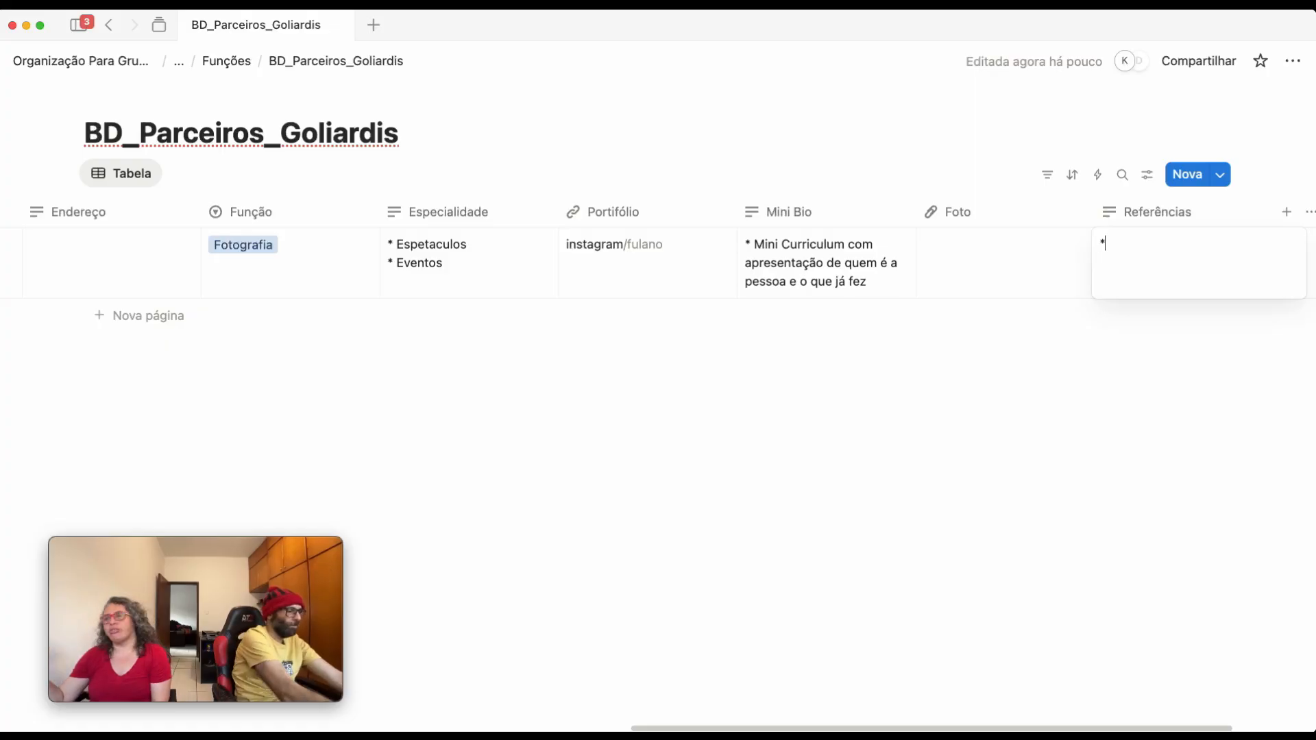
pyautogui.write(' Saber de onde v')
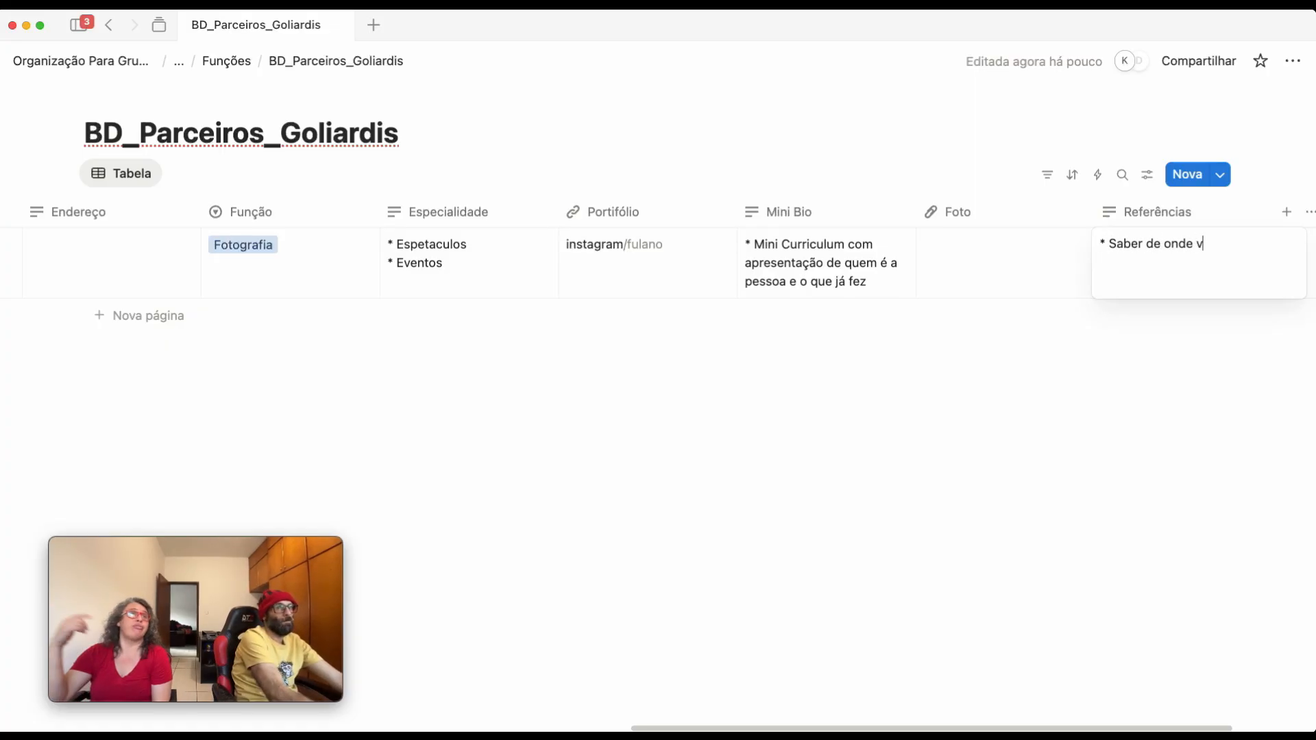
pyautogui.write('eio o contato')
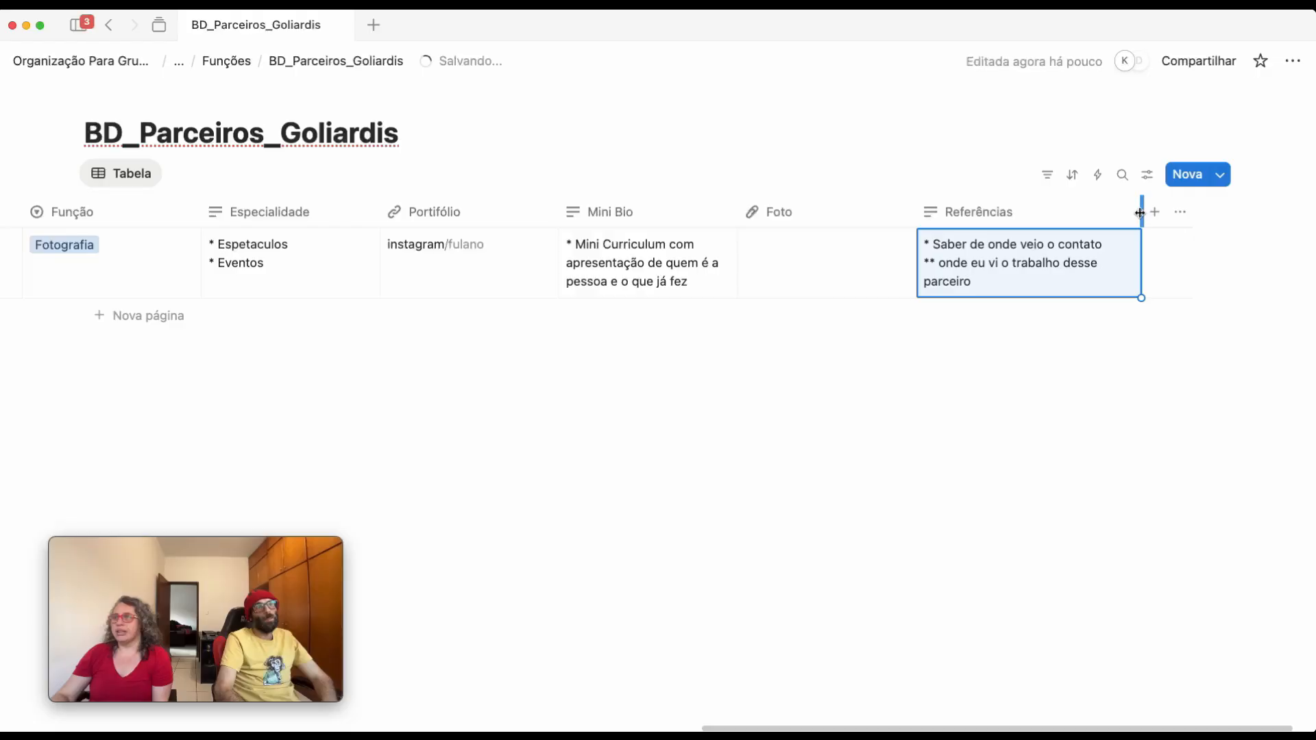
pyautogui.moveTo(1140, 212); pyautogui.dragTo(1135, 213)
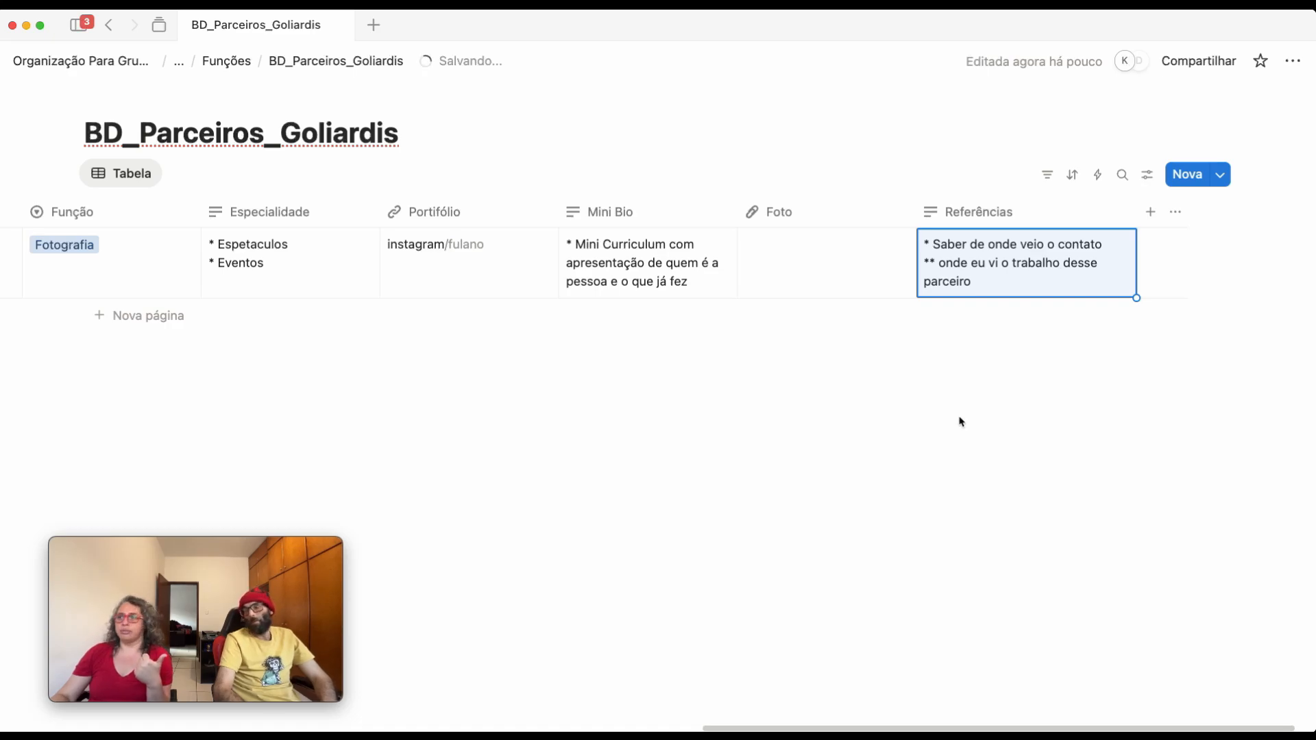
# Add a Selecionar property after Referências and name it "Já Trabalhamos?"
pyautogui.hscroll(2, 1032, 624)
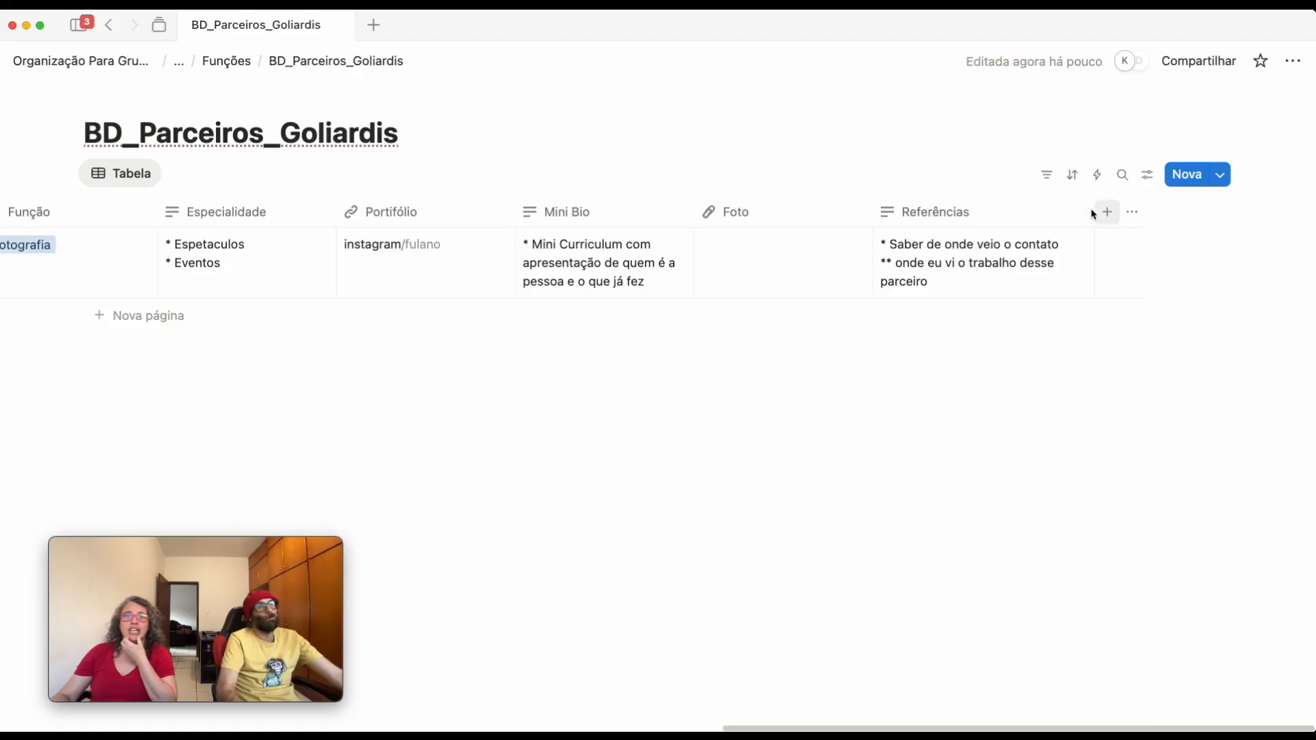
pyautogui.click(1108, 214)
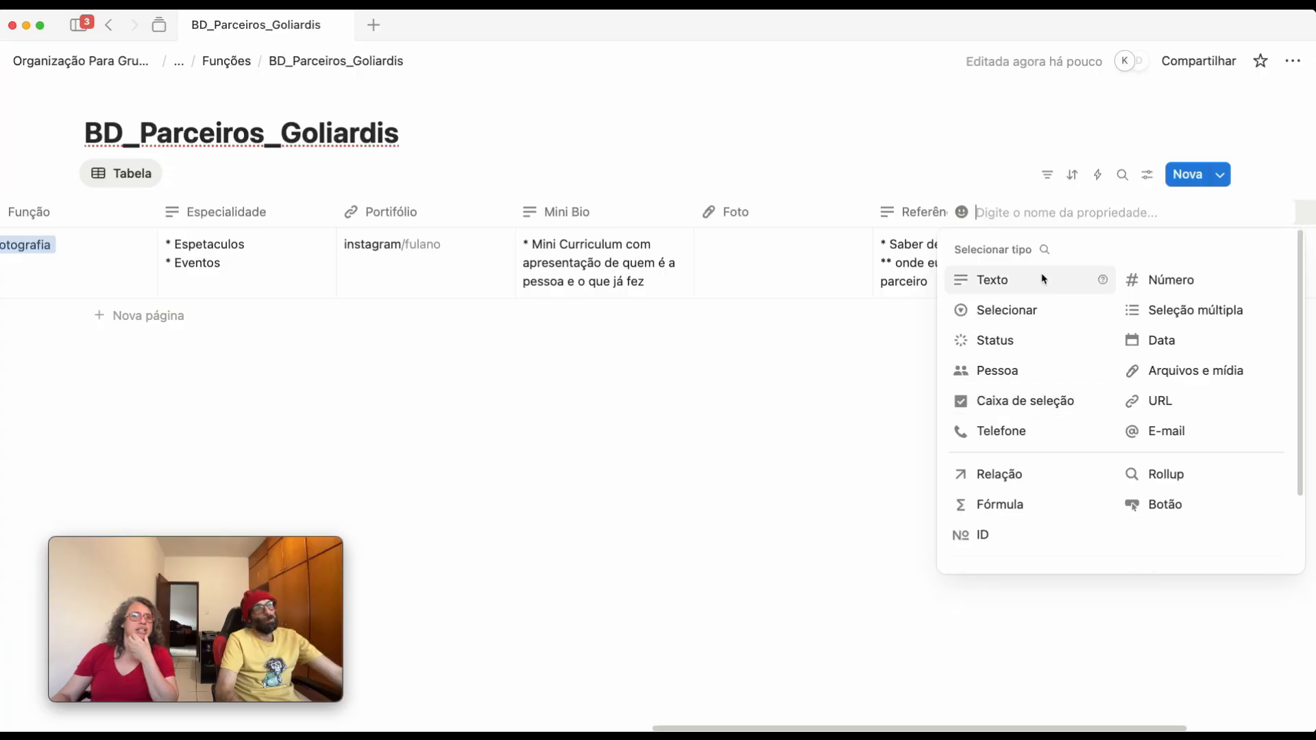
pyautogui.click(1025, 312)
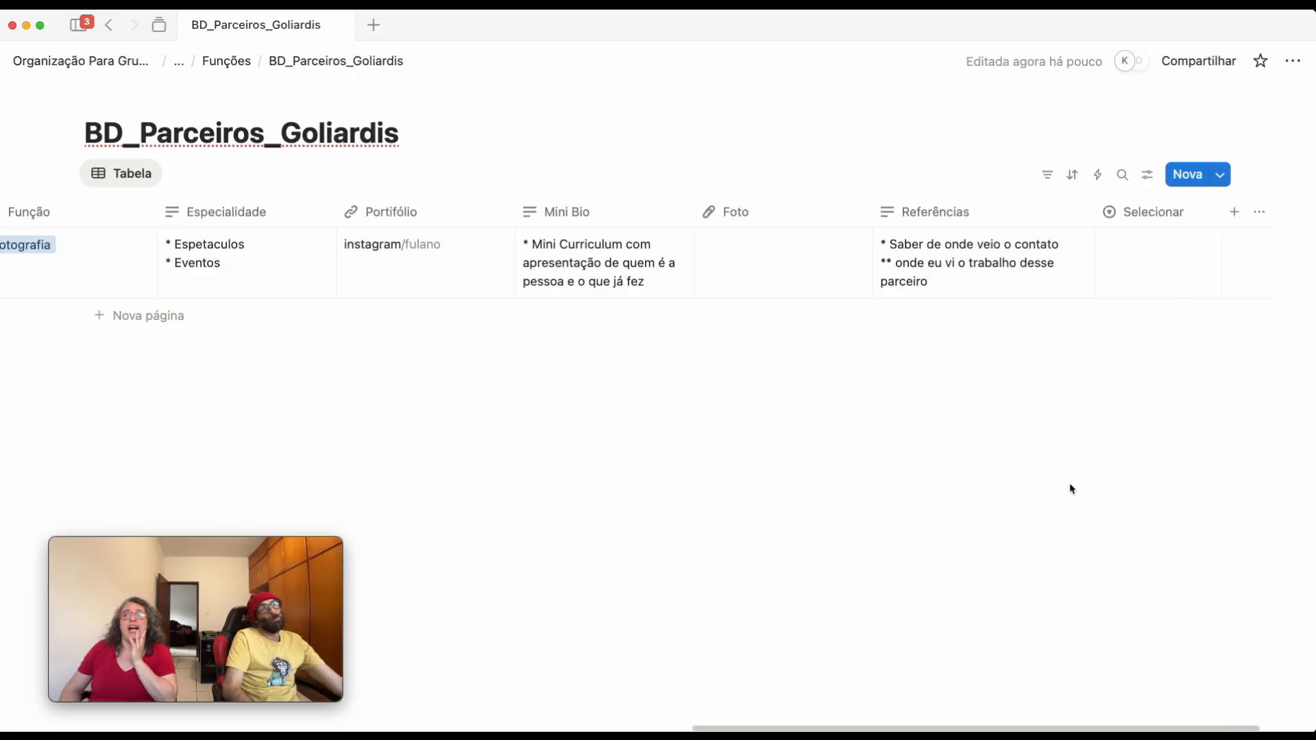
pyautogui.click(1164, 218)
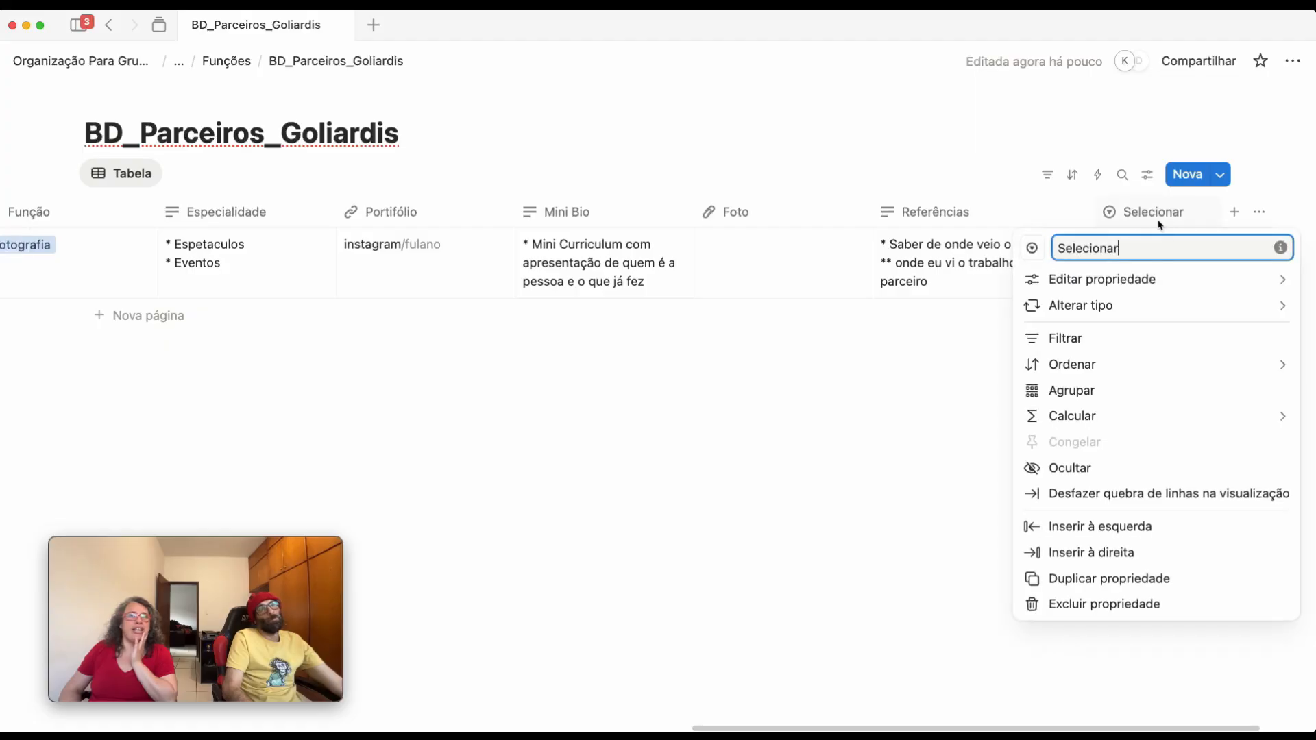
pyautogui.moveTo(1126, 251); pyautogui.dragTo(1036, 250)
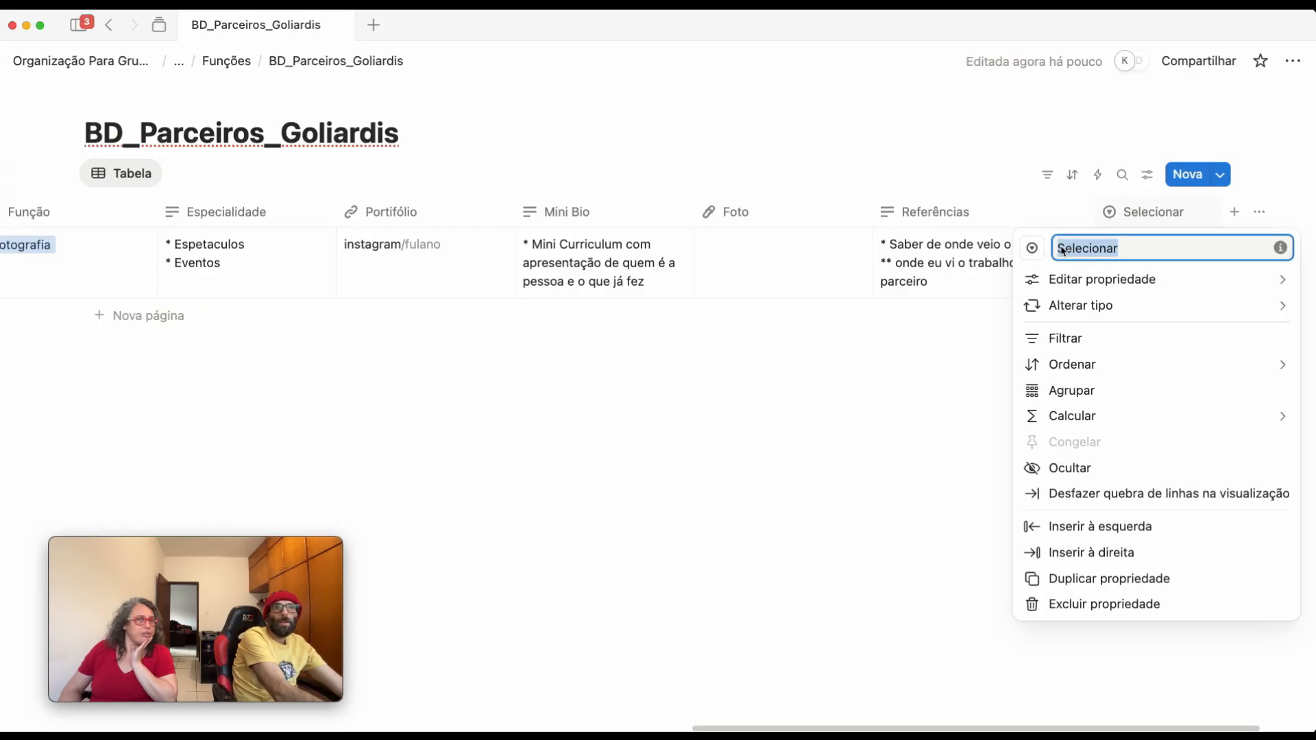
pyautogui.write('J')
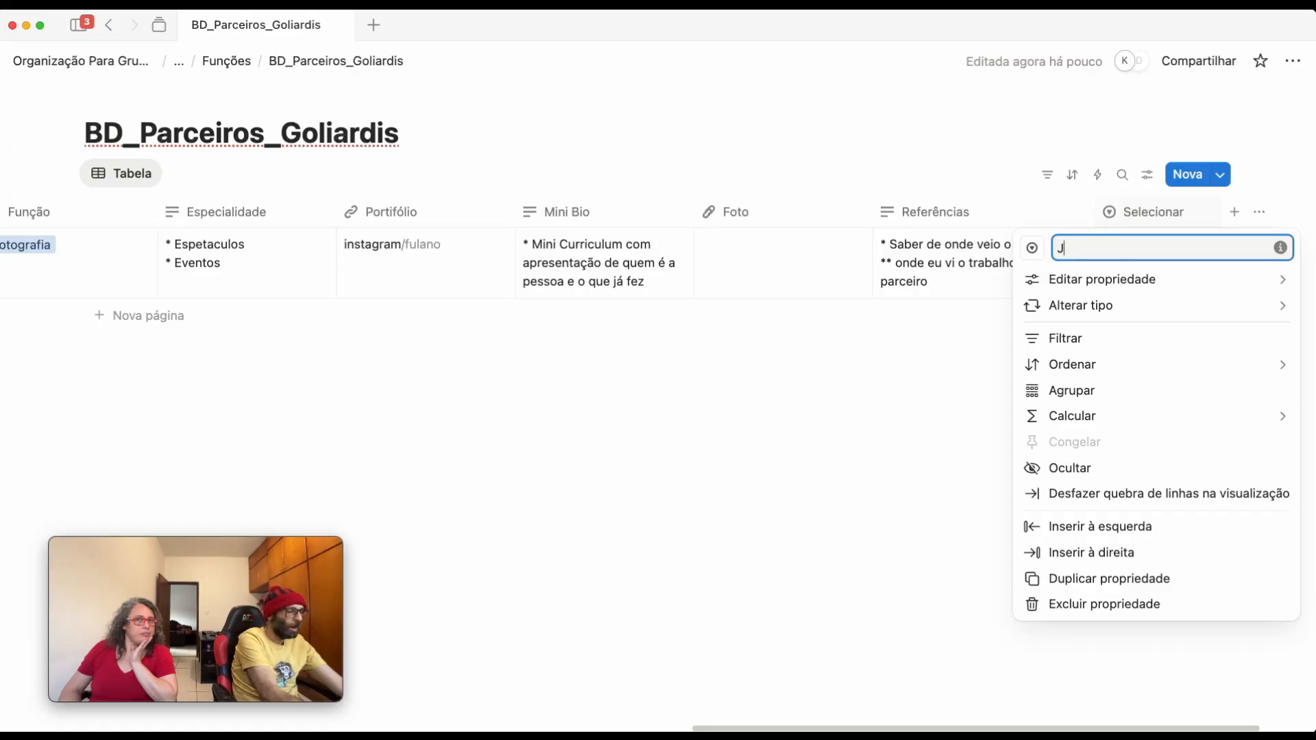
pyautogui.write('á Trabalh')
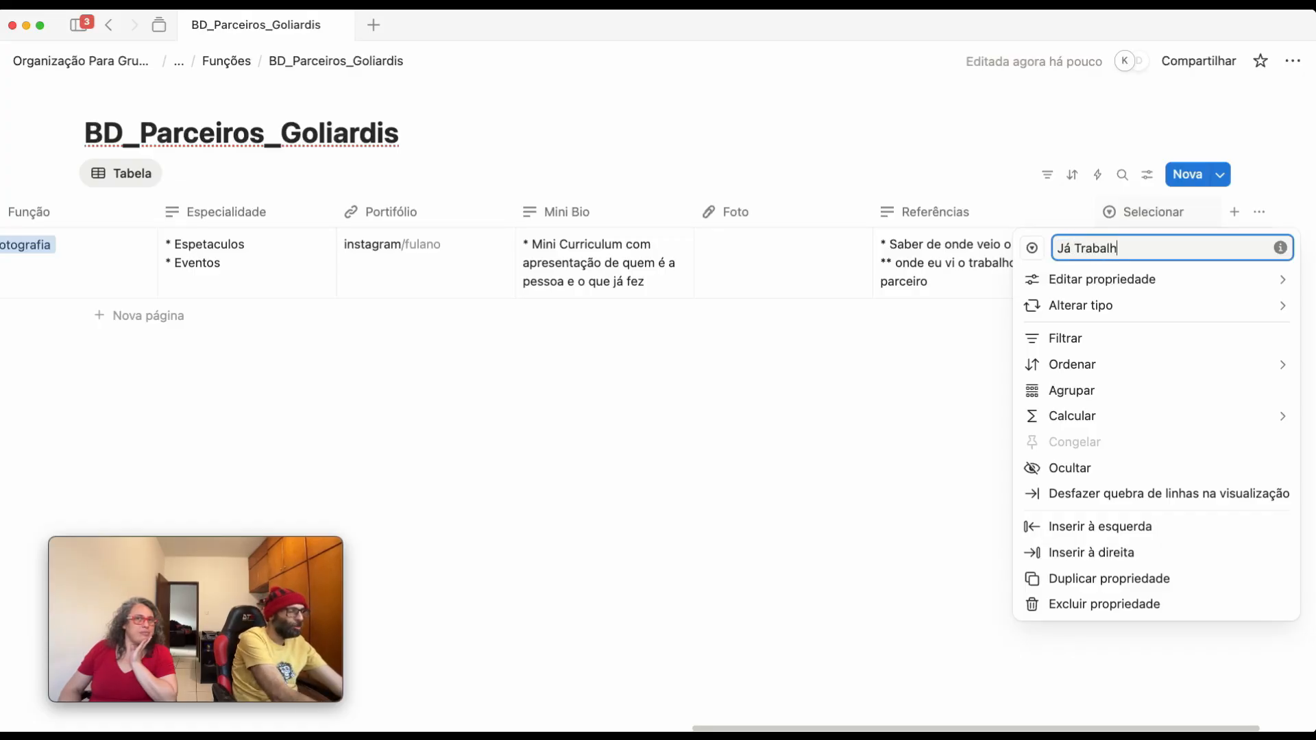
pyautogui.write('amos?')
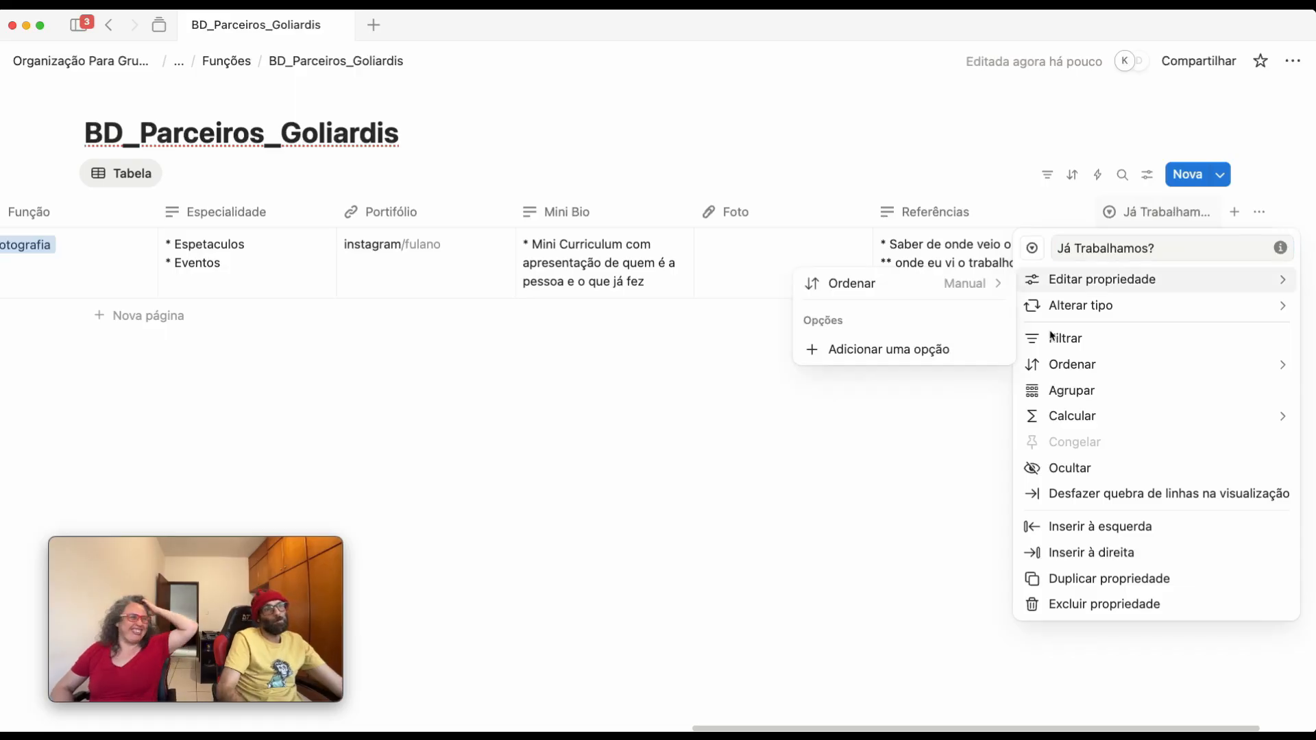
# Add the options Sim and Não to the "Já Trabalhamos?" property, with Sim listed first
pyautogui.moveTo(1110, 280)
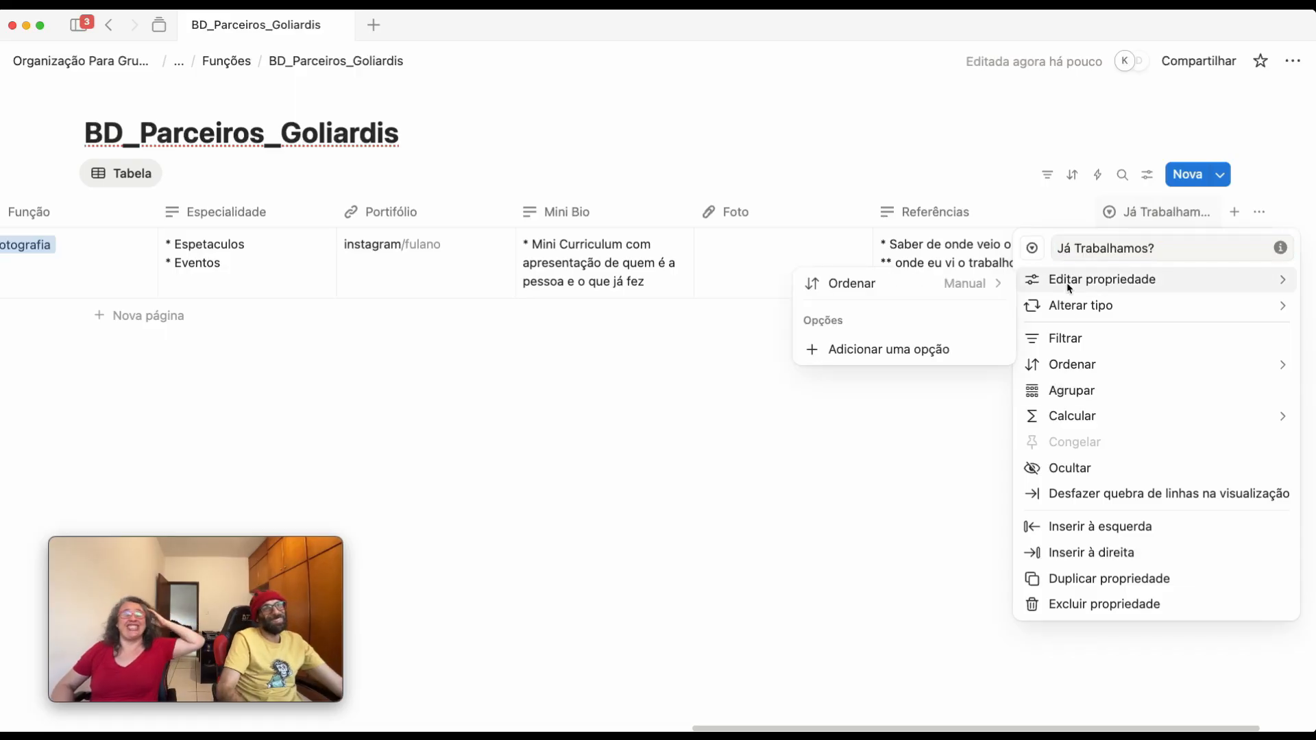
pyautogui.click(892, 347)
pyautogui.write('S')
pyautogui.press('Return')
pyautogui.write('Não')
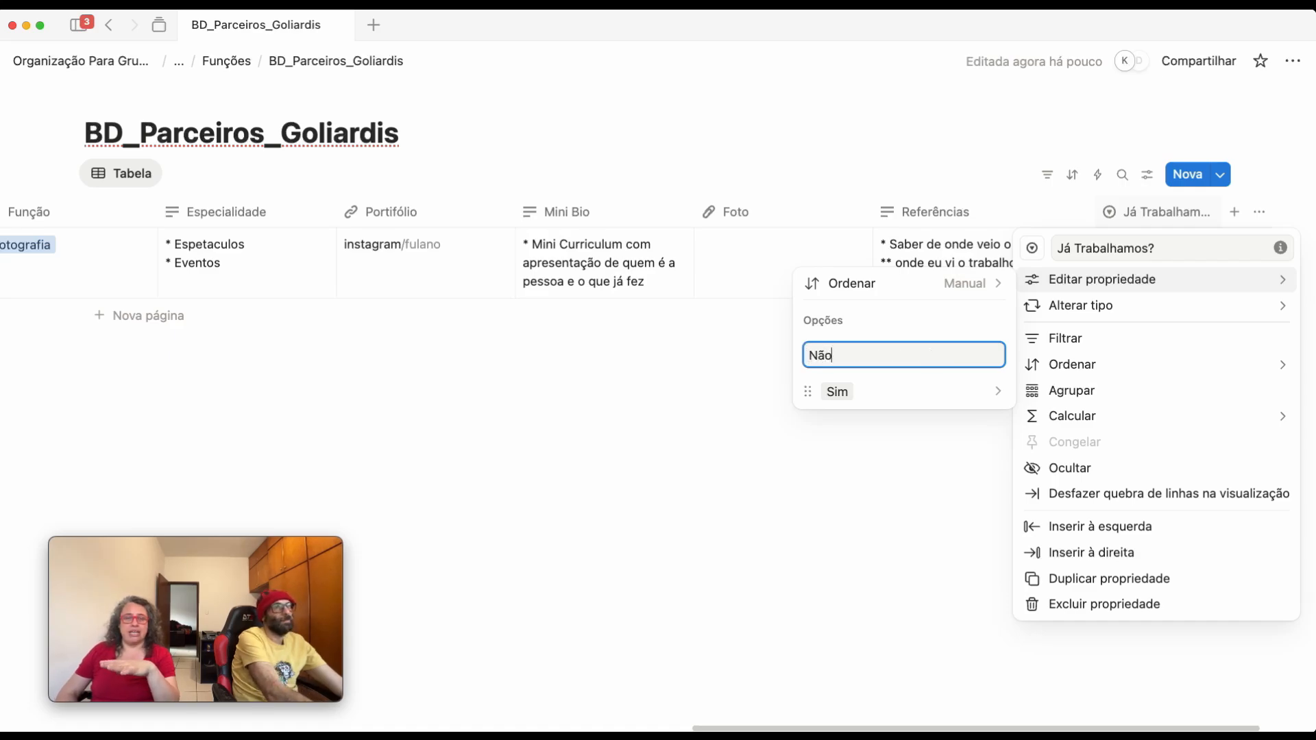
pyautogui.press('Return')
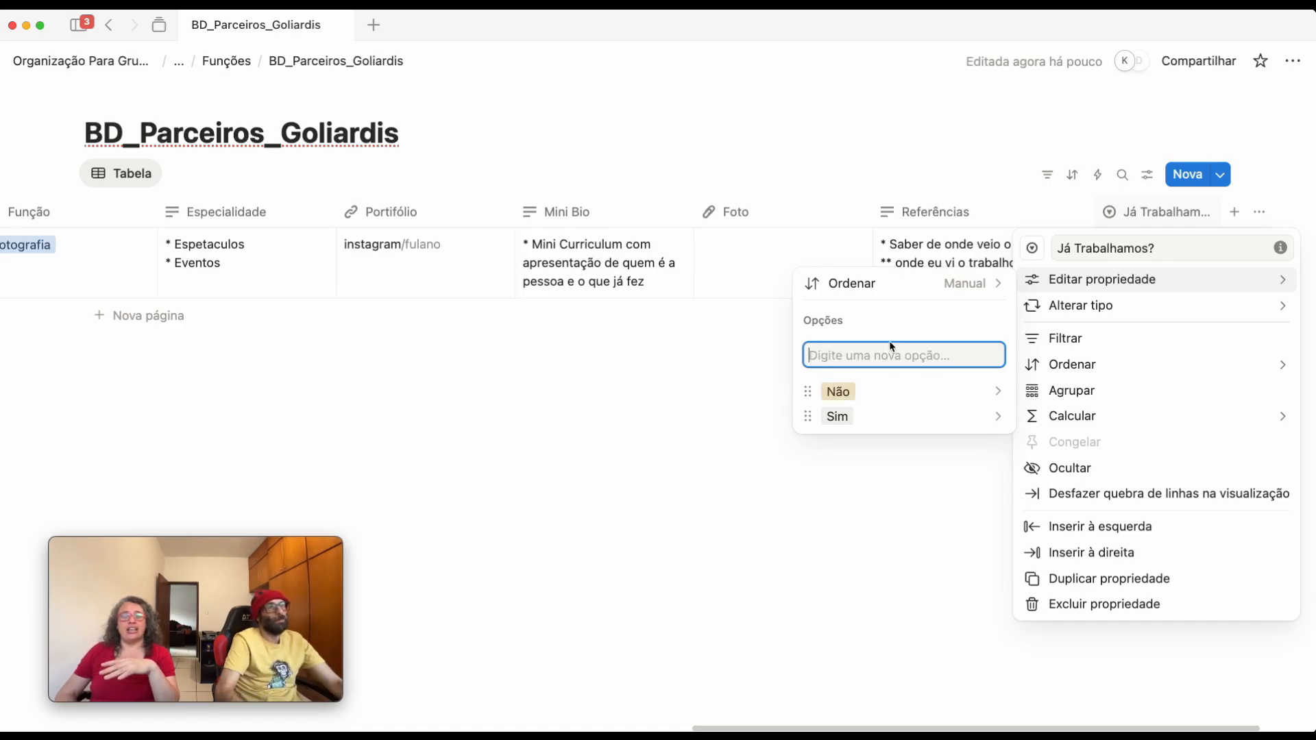
pyautogui.moveTo(808, 425); pyautogui.dragTo(807, 391)
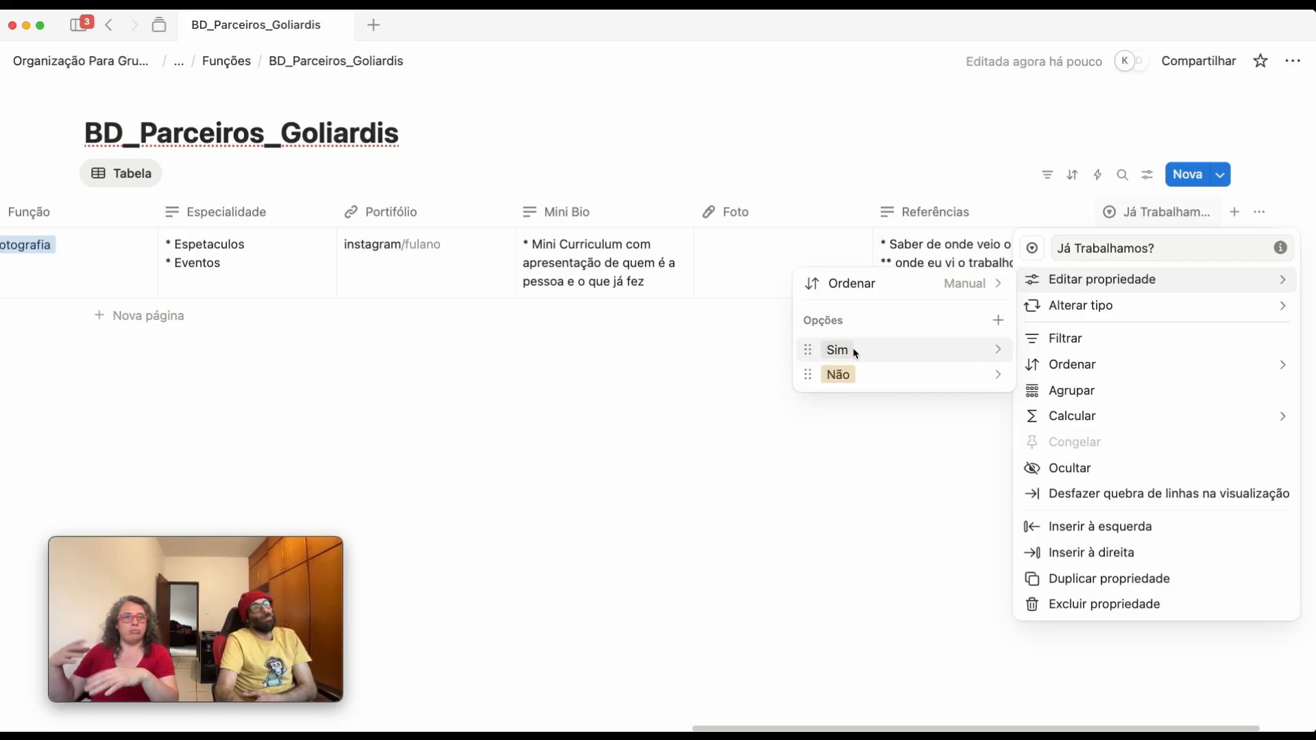
# Set the Sim option's colour to Verde and the Não option's colour to Vermelho
pyautogui.click(880, 351)
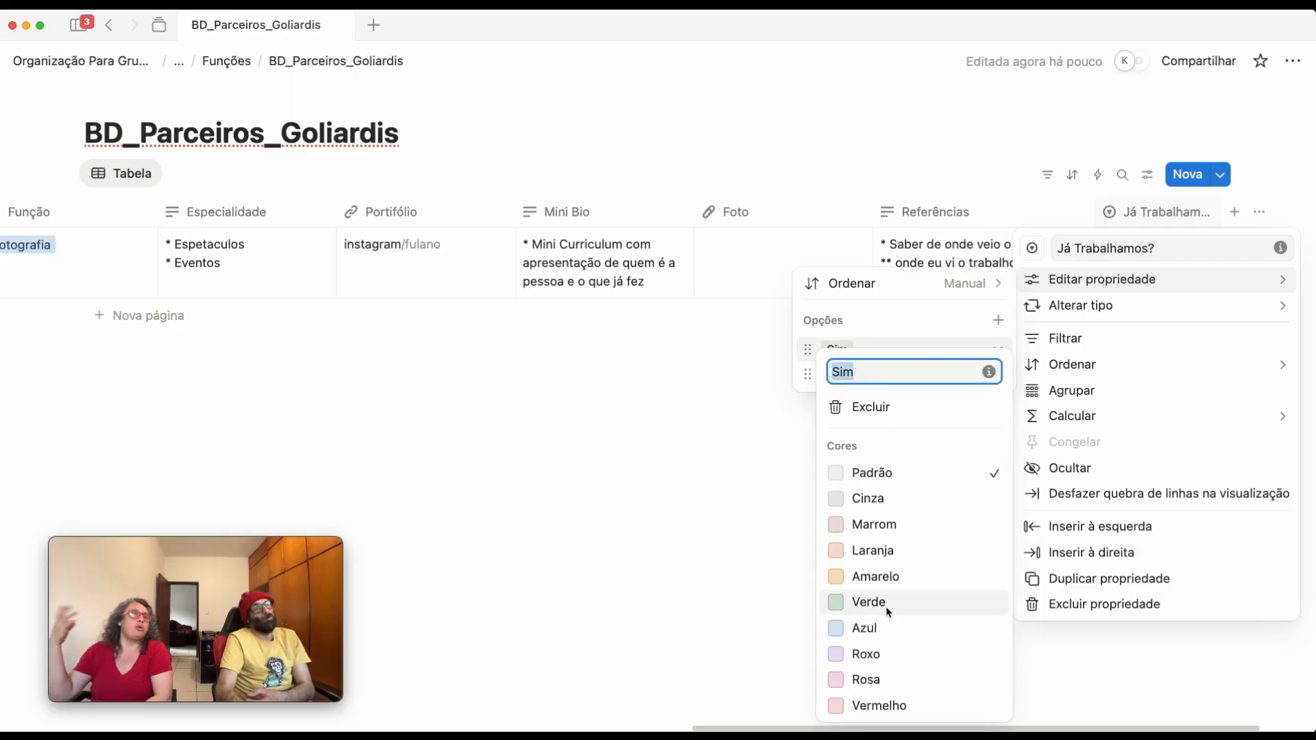
pyautogui.click(888, 604)
pyautogui.press('Escape')
pyautogui.click(890, 376)
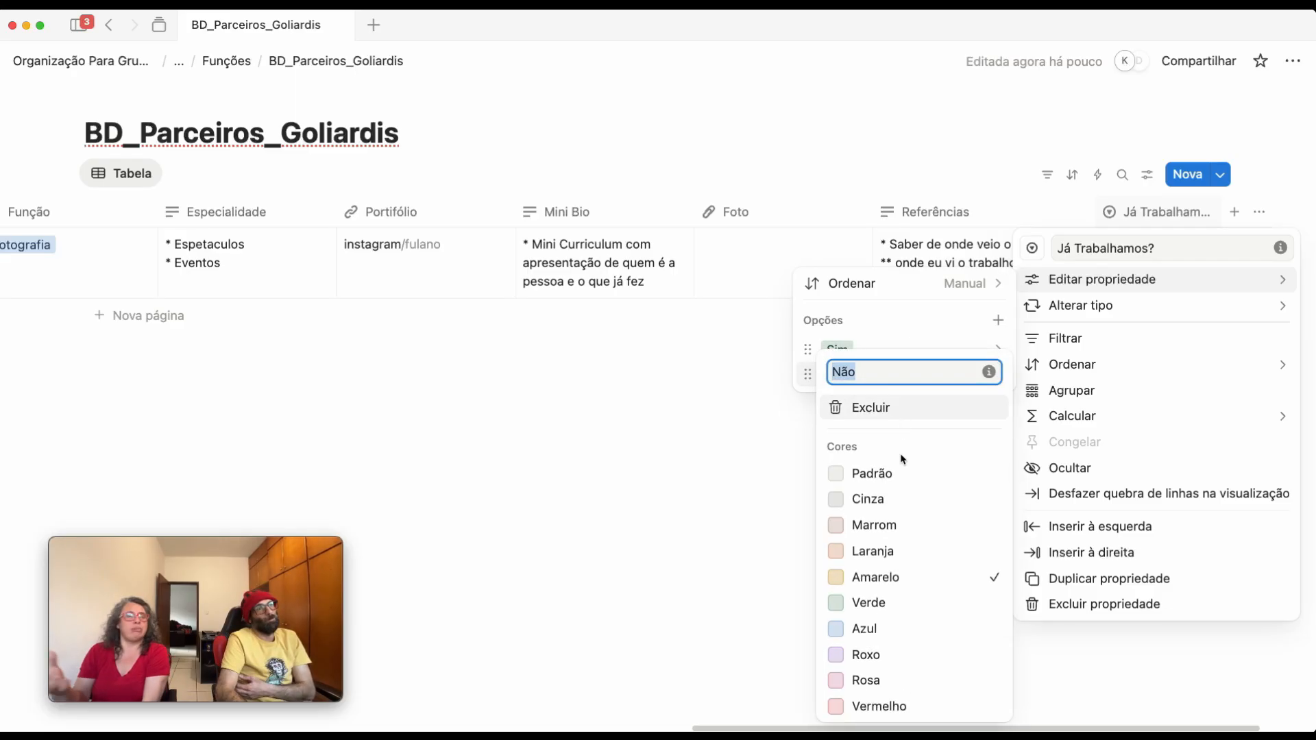
pyautogui.click(898, 706)
pyautogui.click(957, 322)
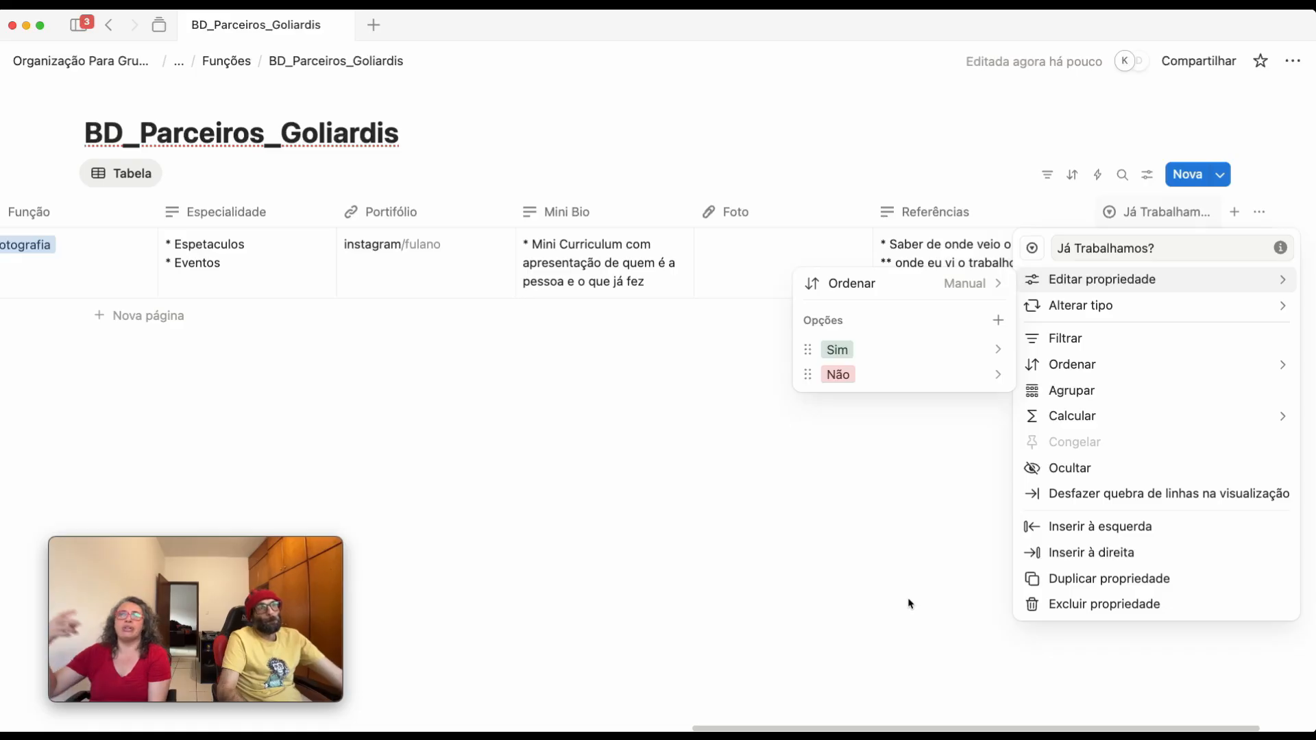
pyautogui.click(912, 584)
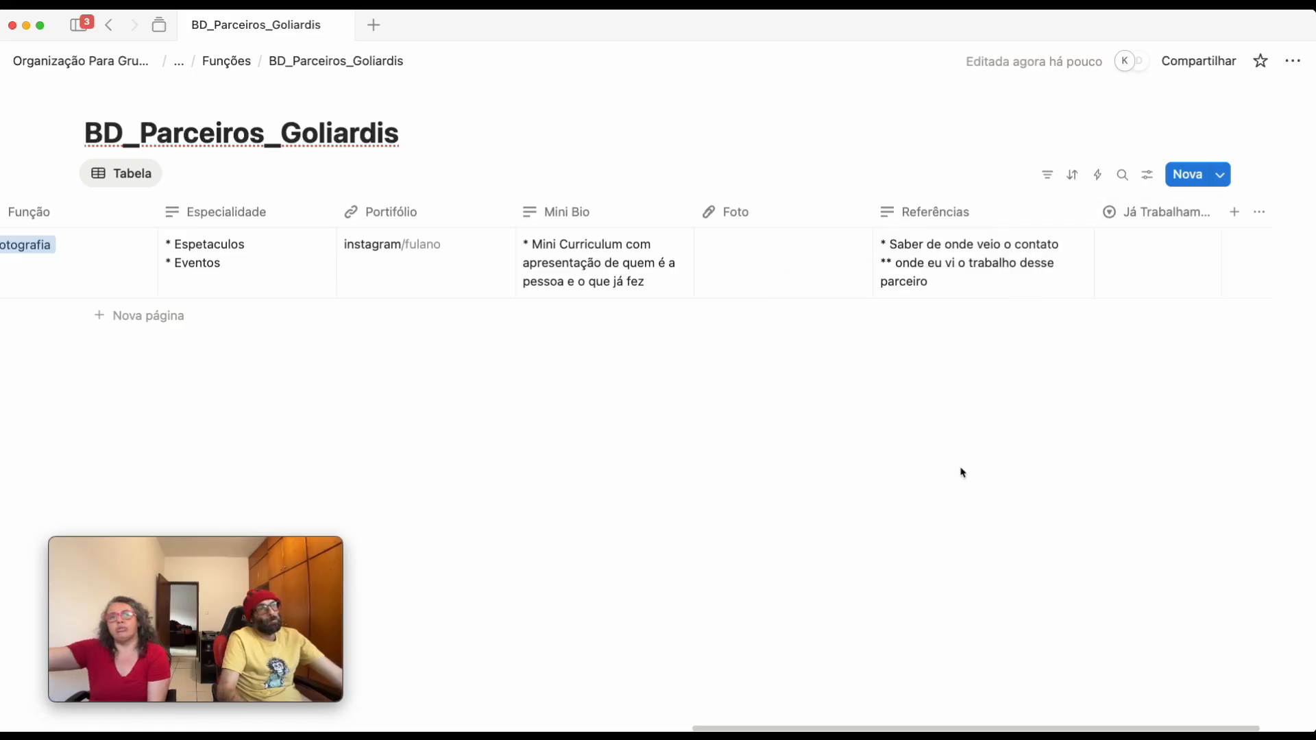
pyautogui.click(1145, 214)
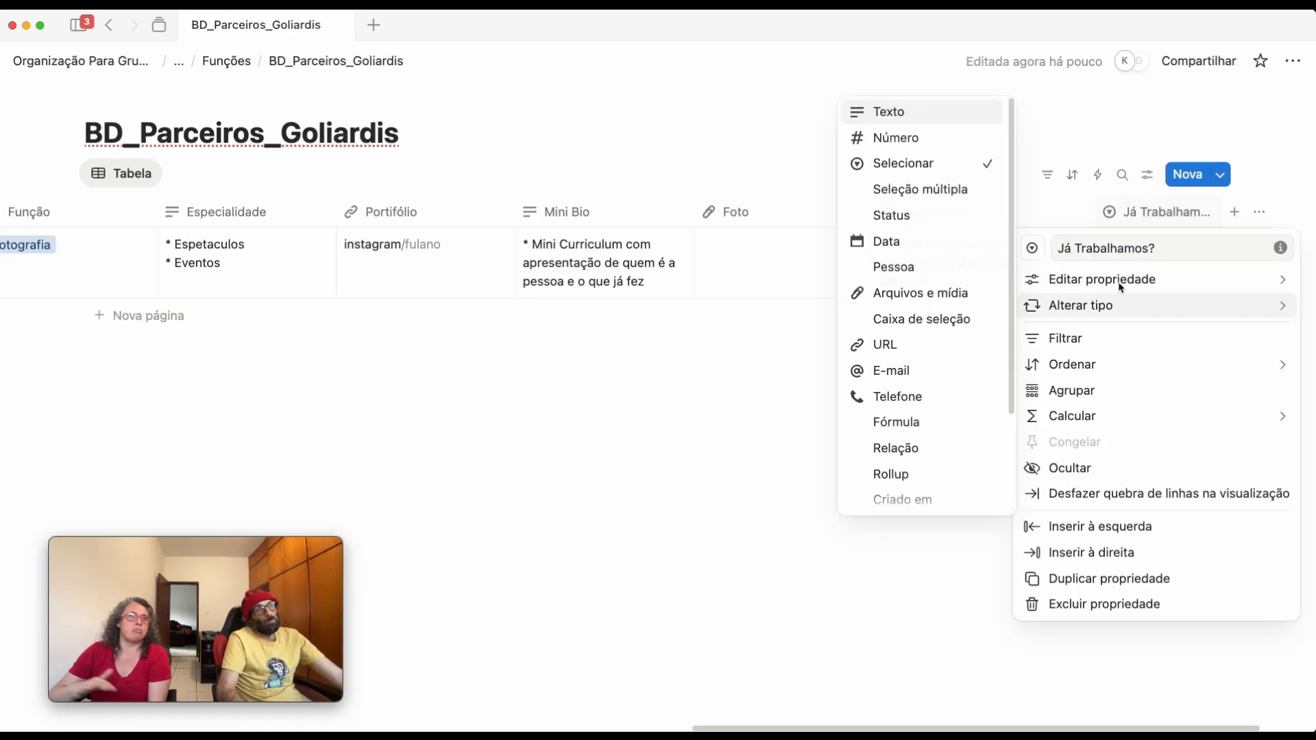
pyautogui.moveTo(1121, 282)
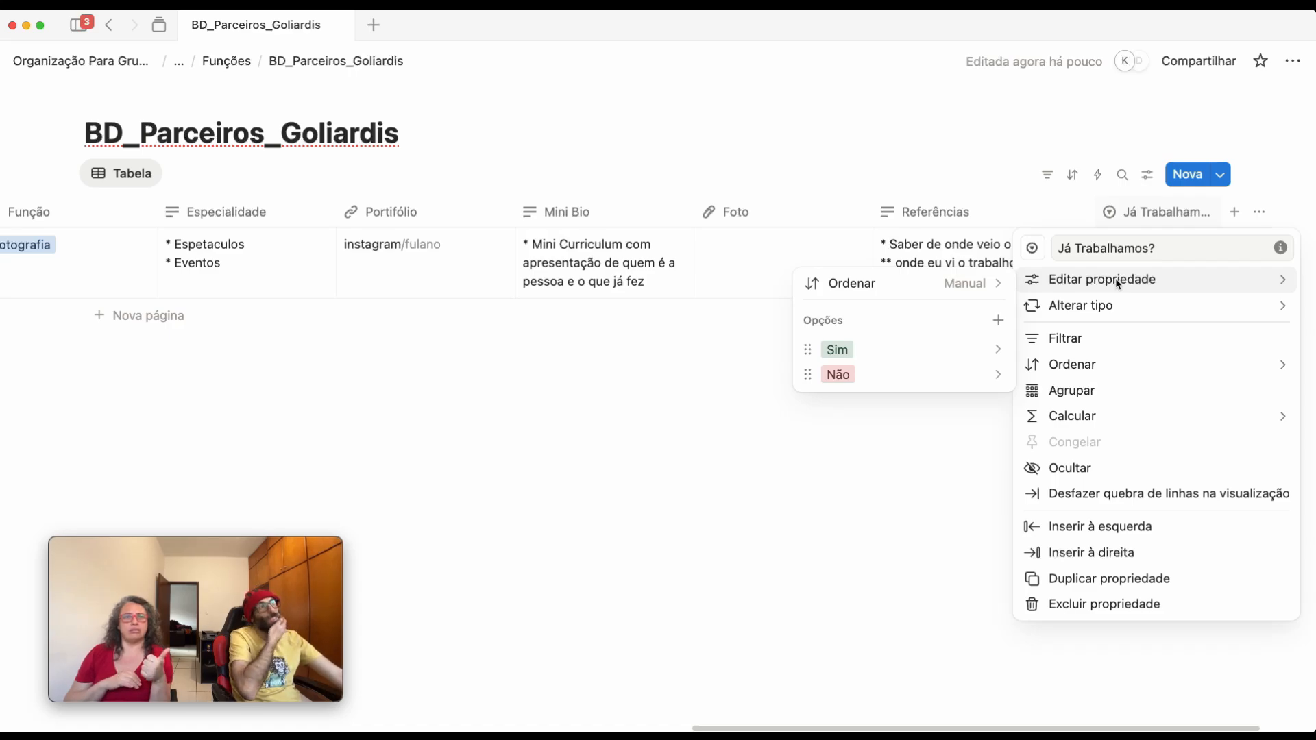
pyautogui.click(931, 544)
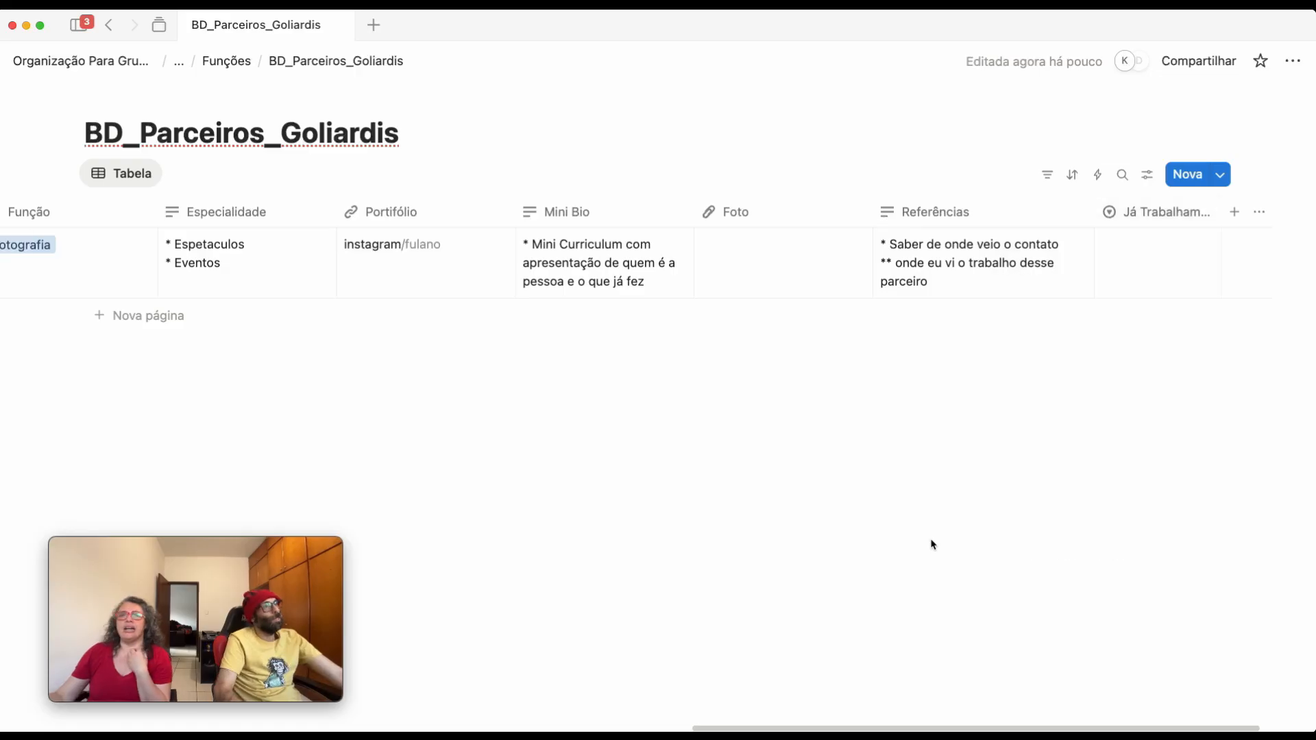
# Add a URL property after "Já Trabalhamos?" and name it Instagram
pyautogui.click(1233, 214)
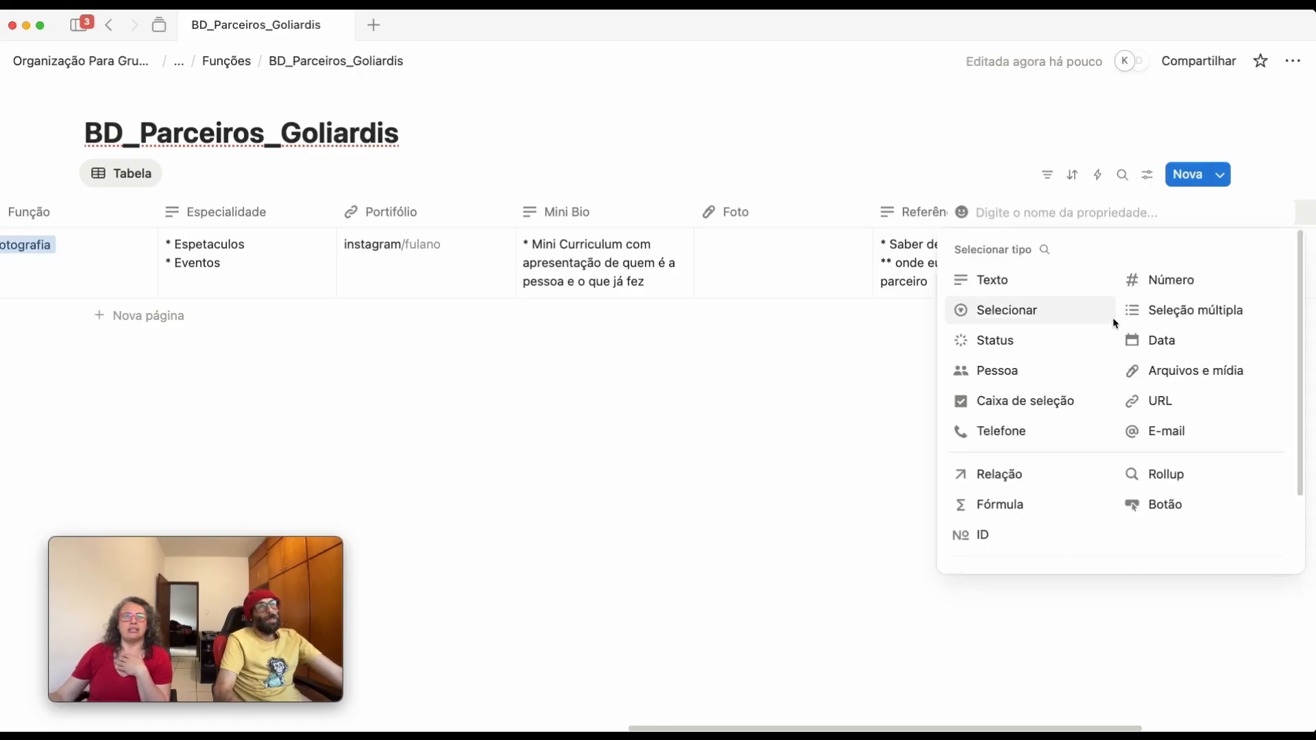
pyautogui.click(1141, 403)
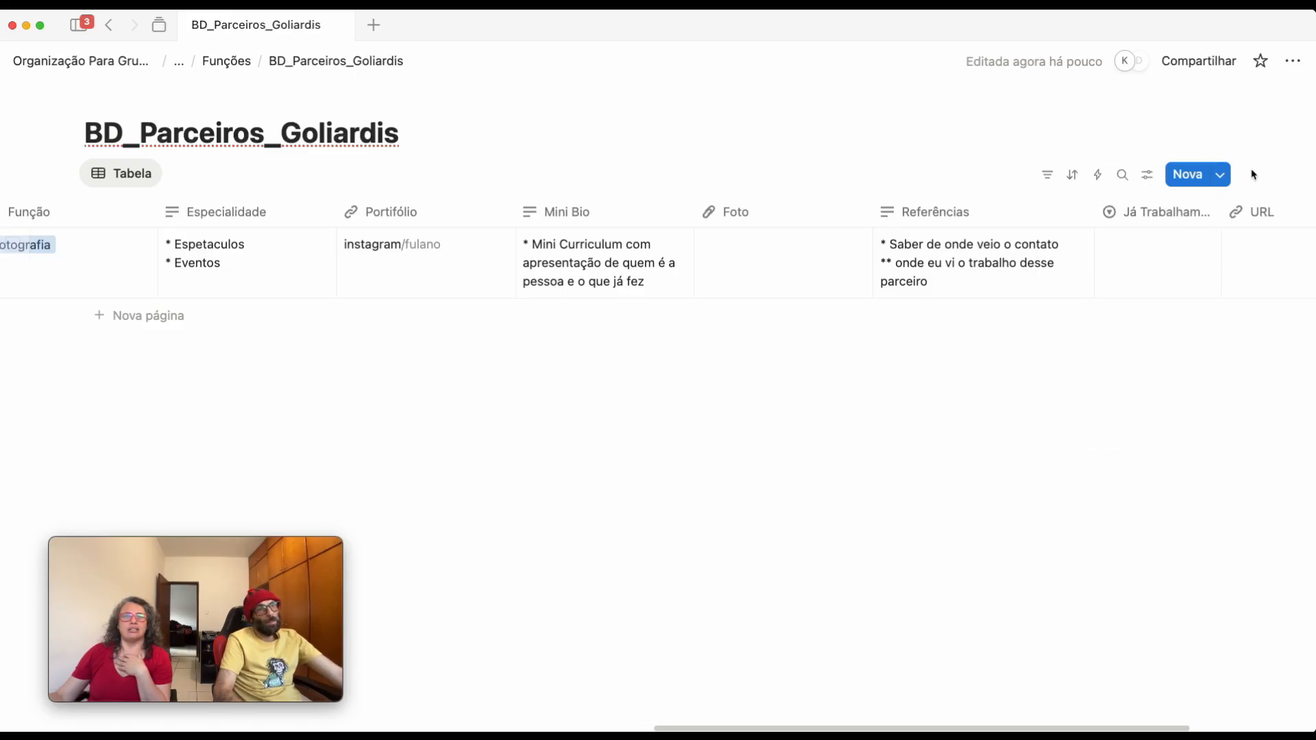
pyautogui.click(1257, 212)
pyautogui.moveTo(1124, 253); pyautogui.dragTo(975, 248)
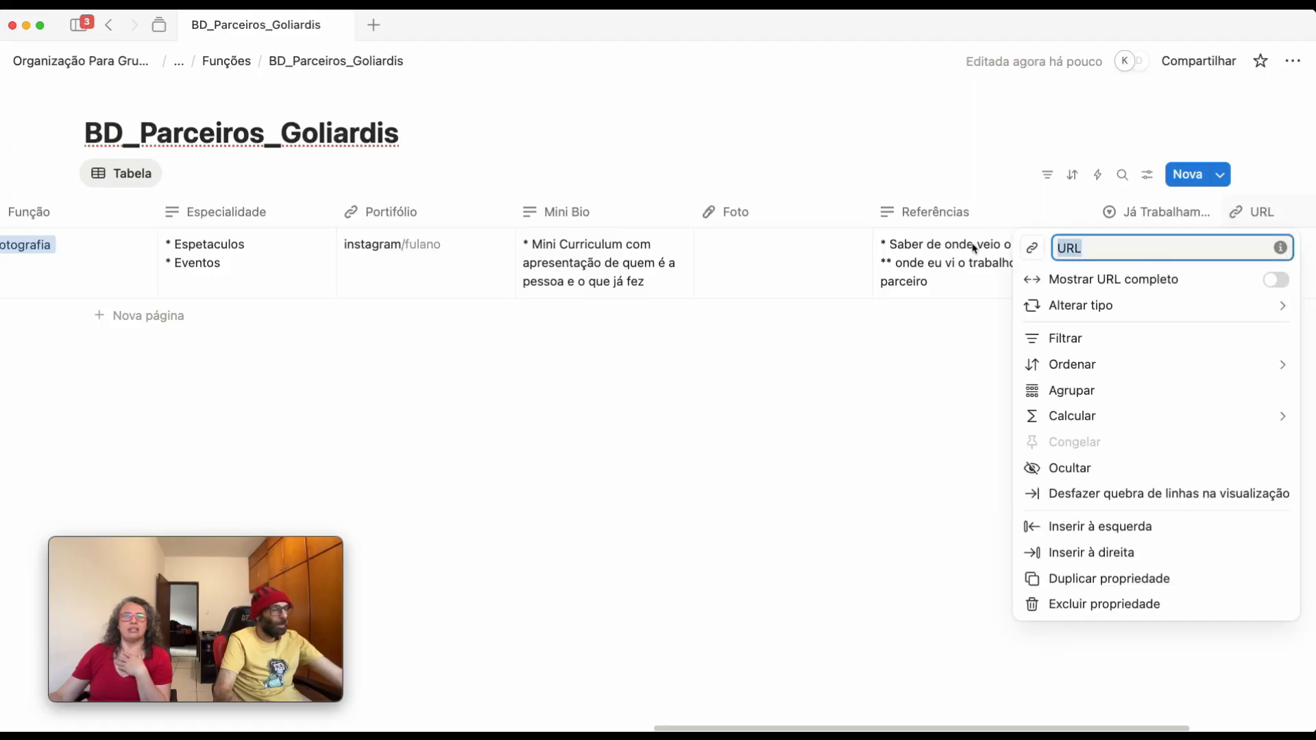
pyautogui.press('BackSpace')
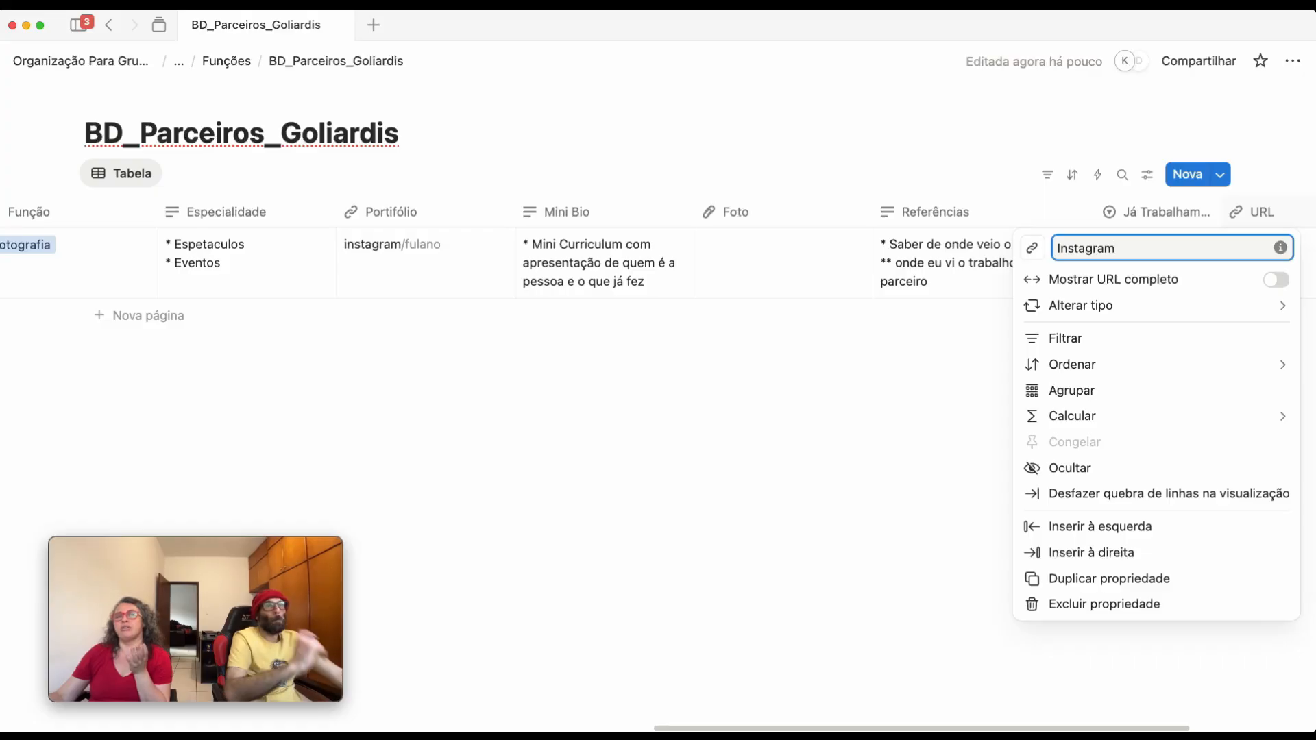
pyautogui.press('Return')
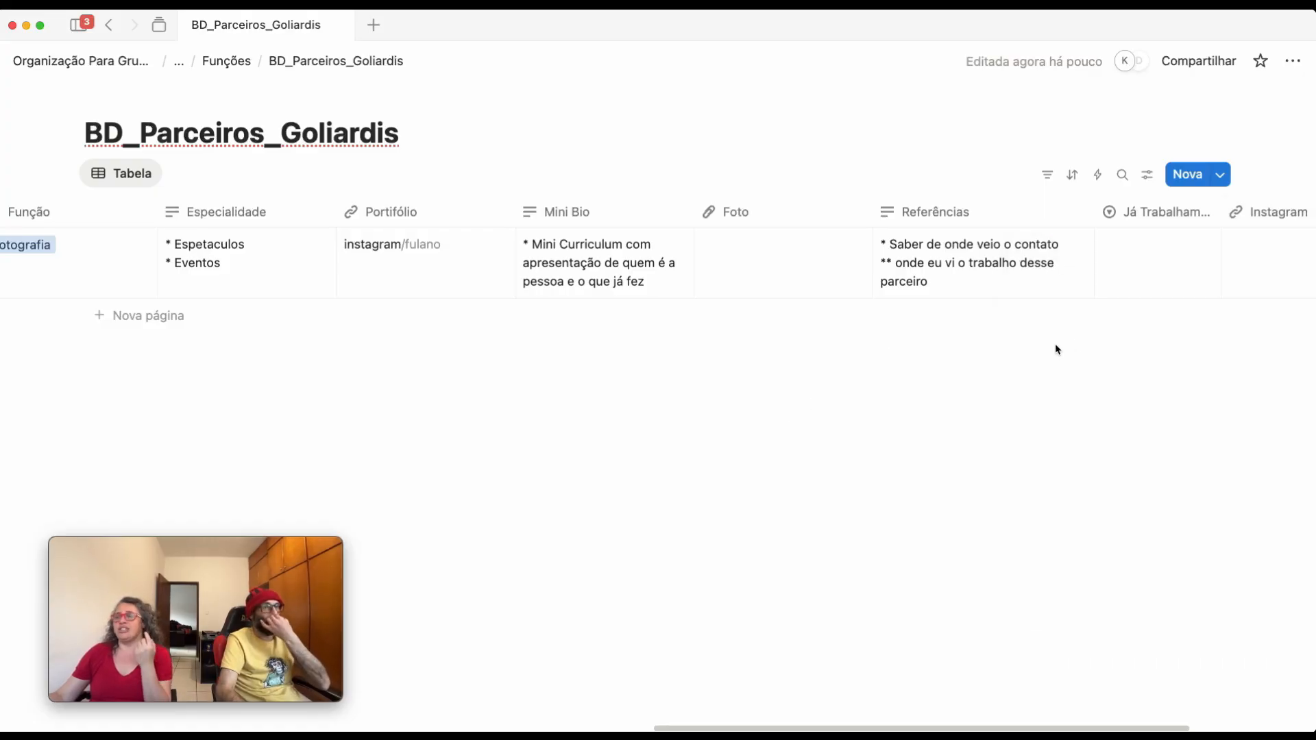
# Move the Instagram property between E-mail and Endereço
pyautogui.moveTo(1280, 206); pyautogui.dragTo(185, 226)
pyautogui.moveTo(102, 231); pyautogui.dragTo(514, 240)
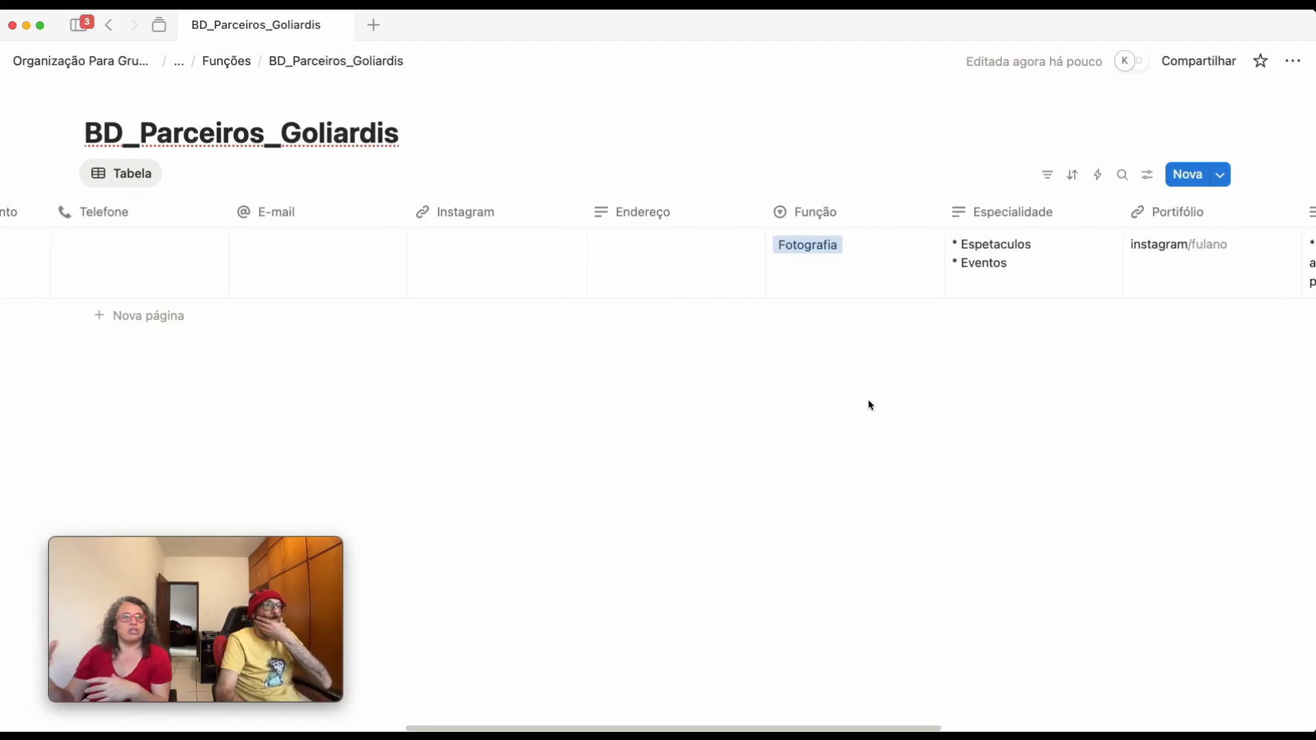
pyautogui.hscroll(10, 930, 685)
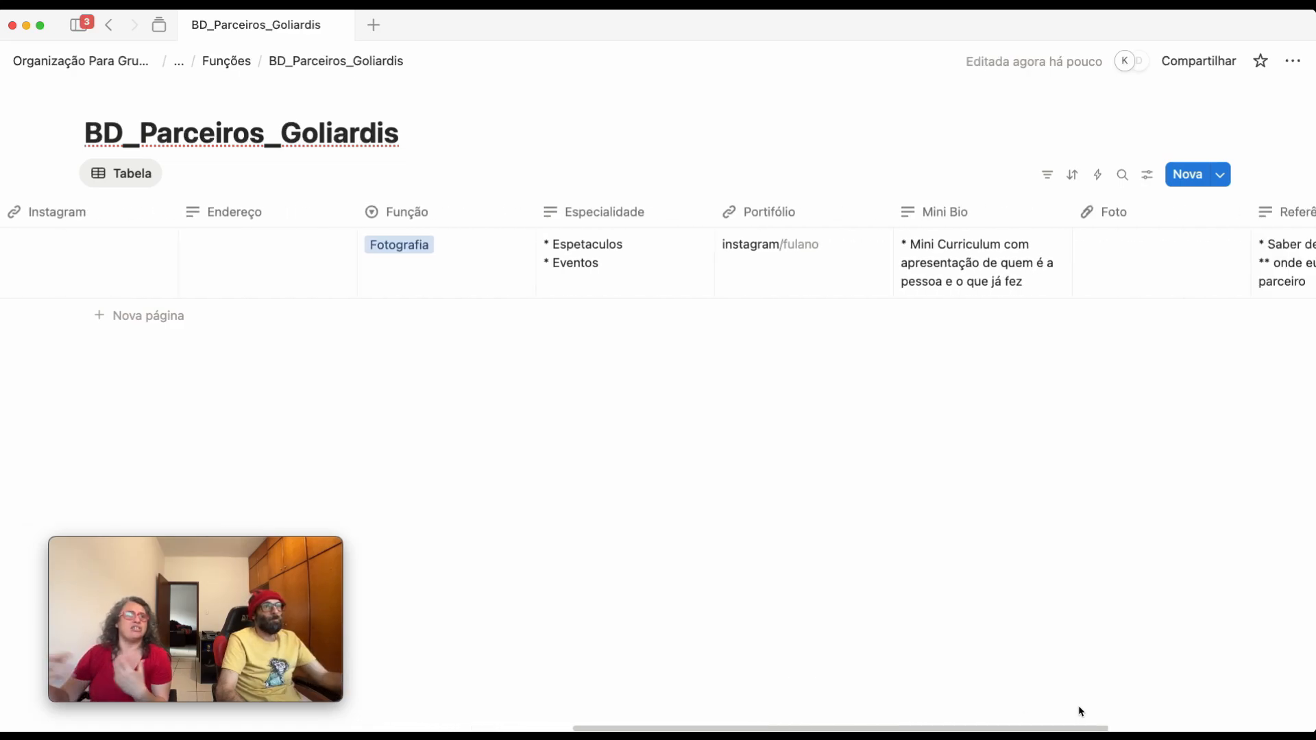
pyautogui.hscroll(-10, 1286, 682)
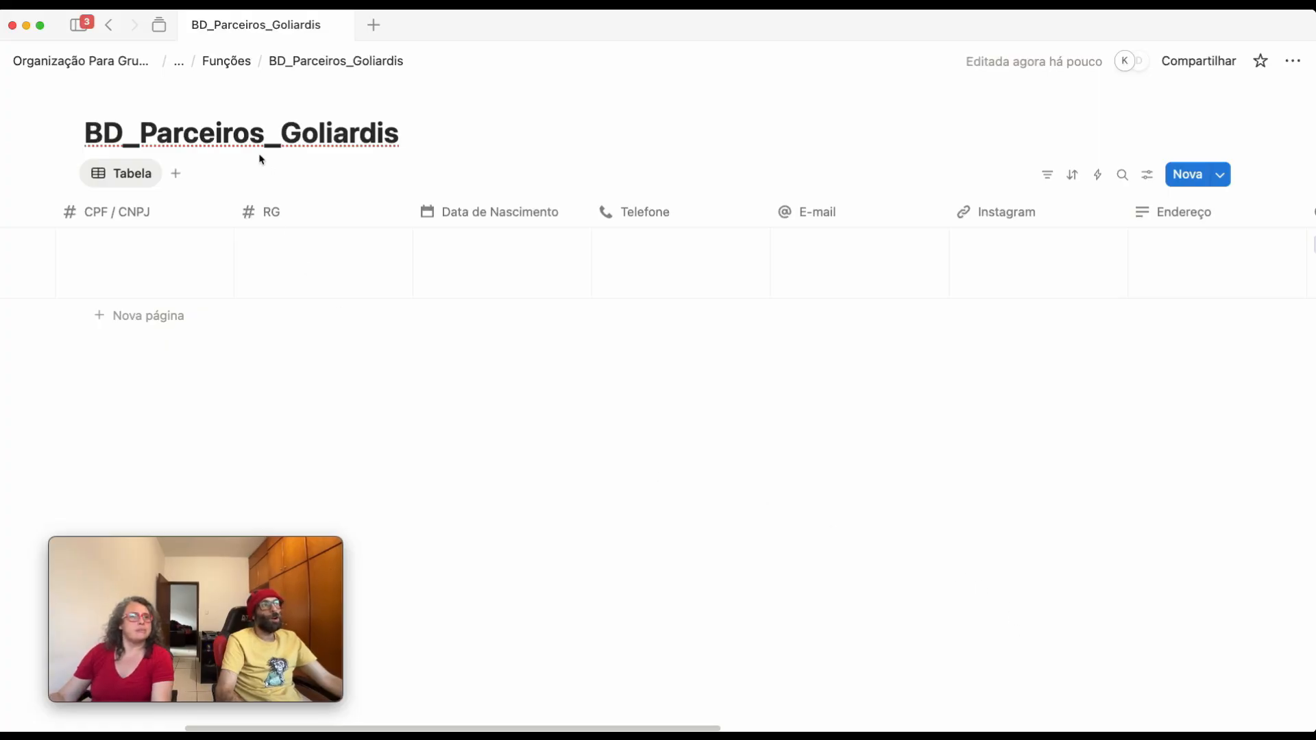
# Rename the database to BD_Parcerias_Goliardis
pyautogui.click(235, 132)
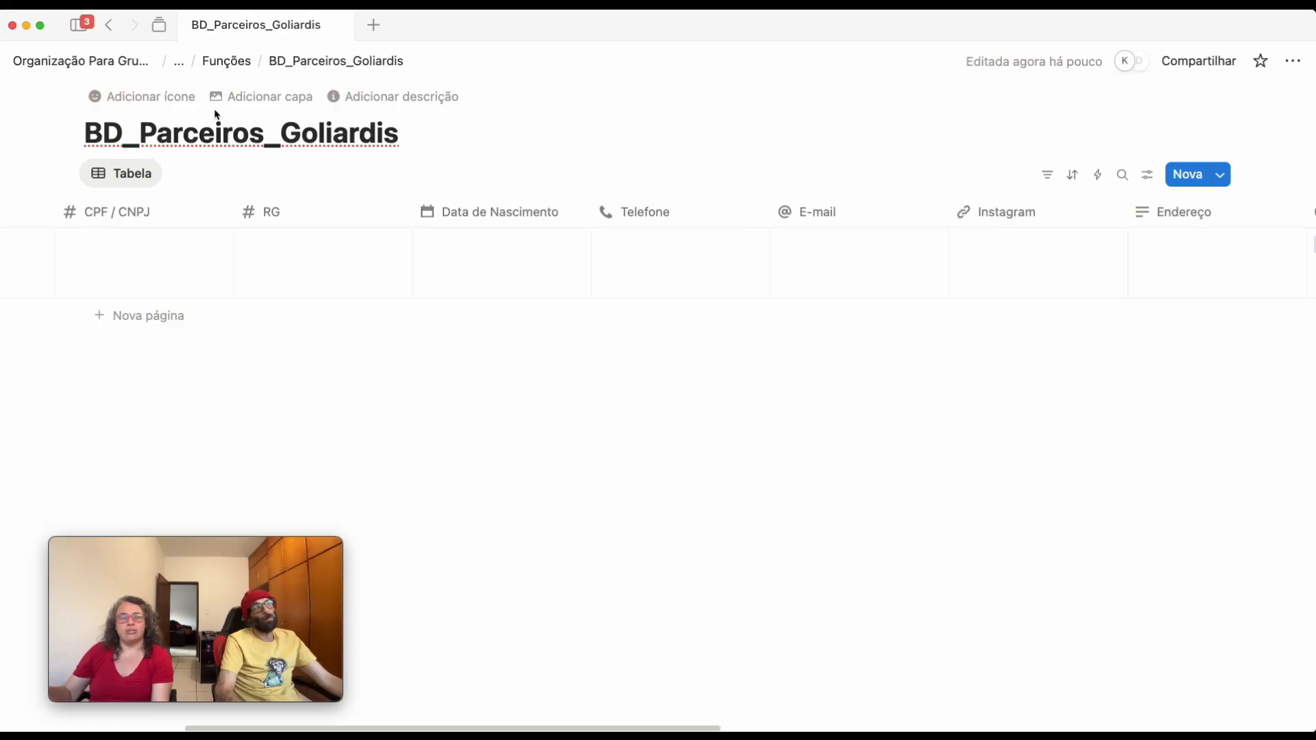
pyautogui.moveTo(262, 135); pyautogui.dragTo(209, 150)
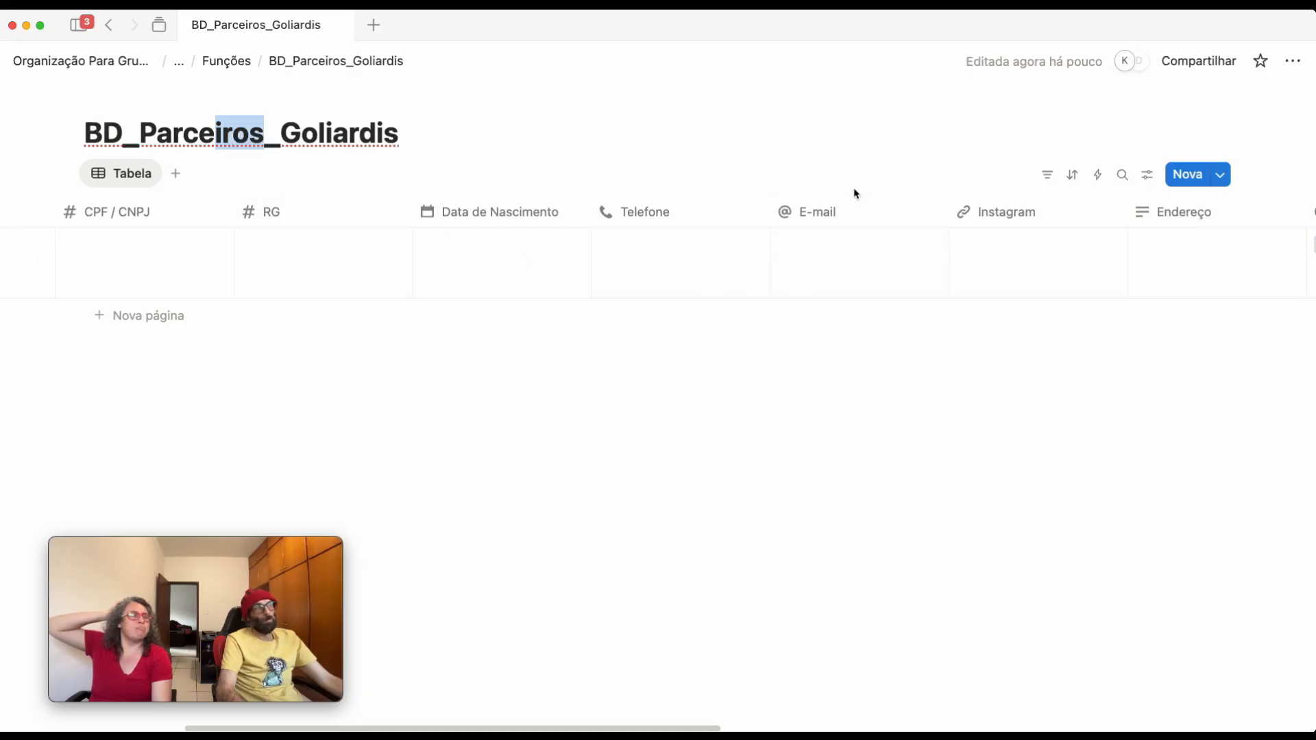
pyautogui.write('ria')
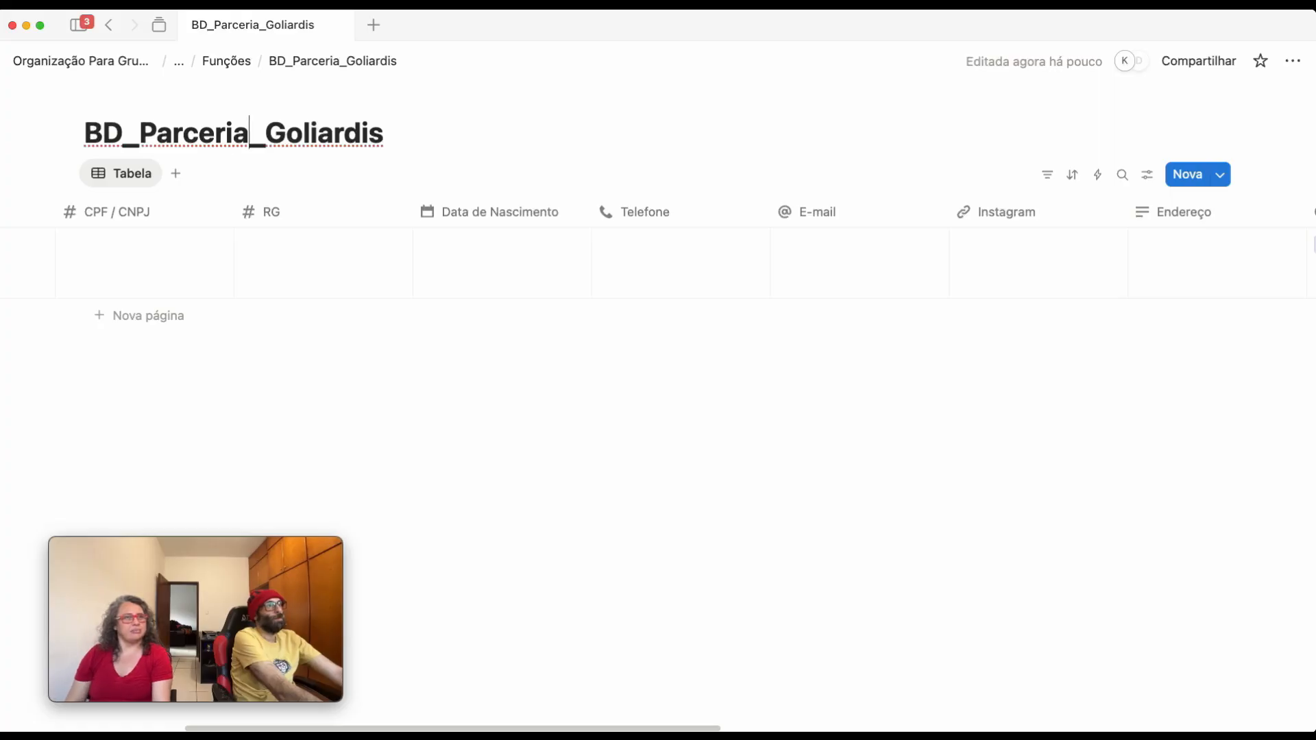
pyautogui.write('s')
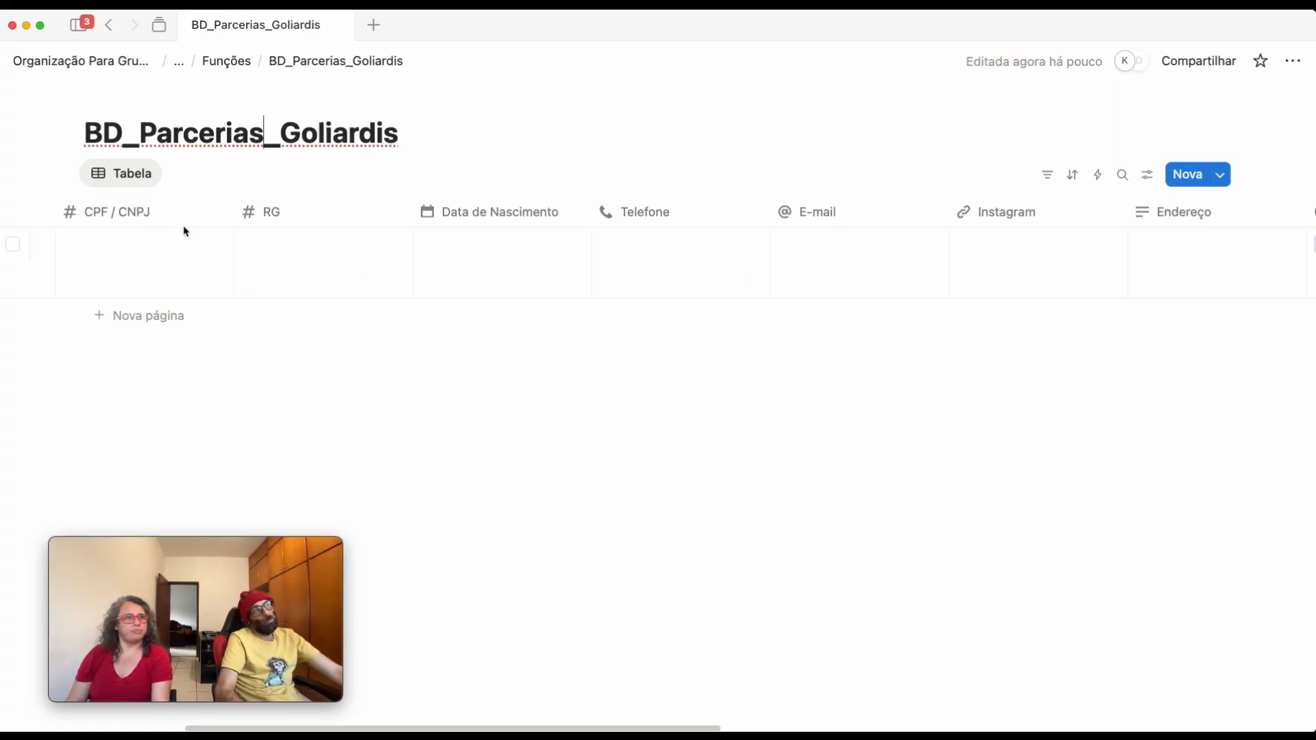
# Rename the database's table view to Todos
pyautogui.click(95, 180)
pyautogui.click(162, 206)
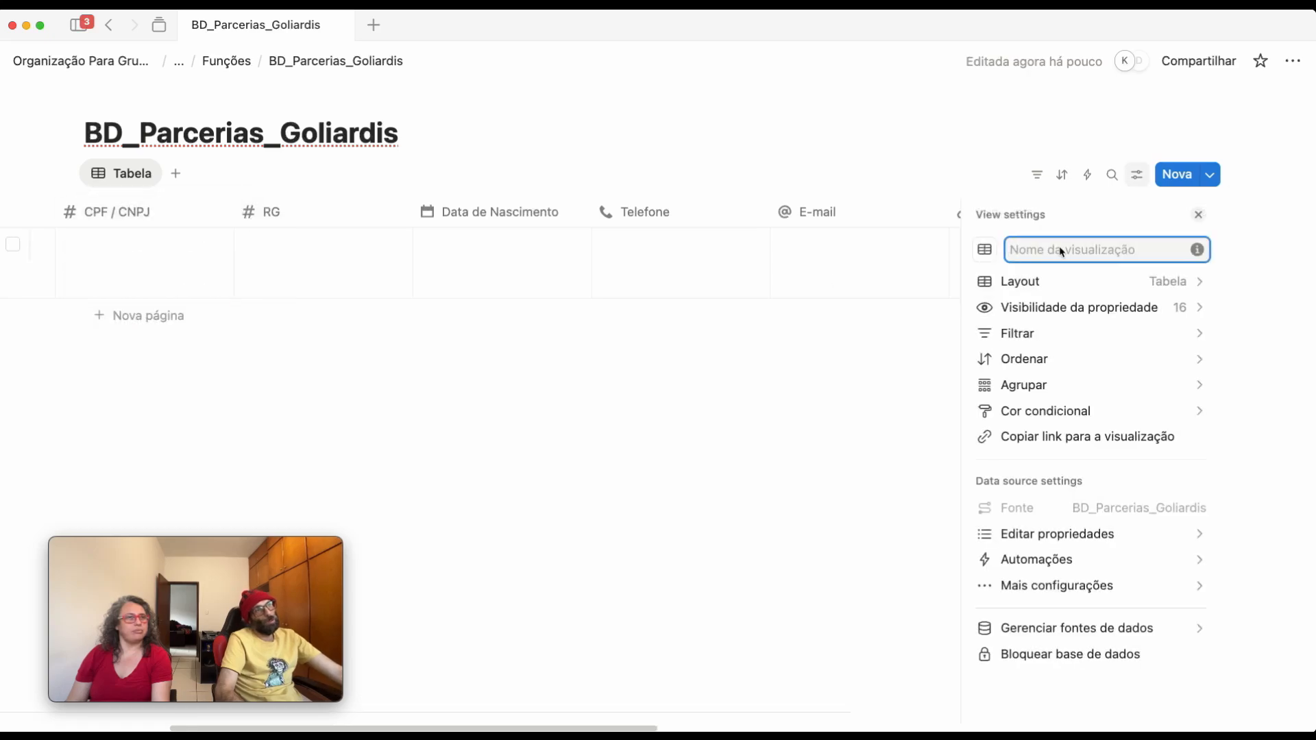
pyautogui.write('Todos')
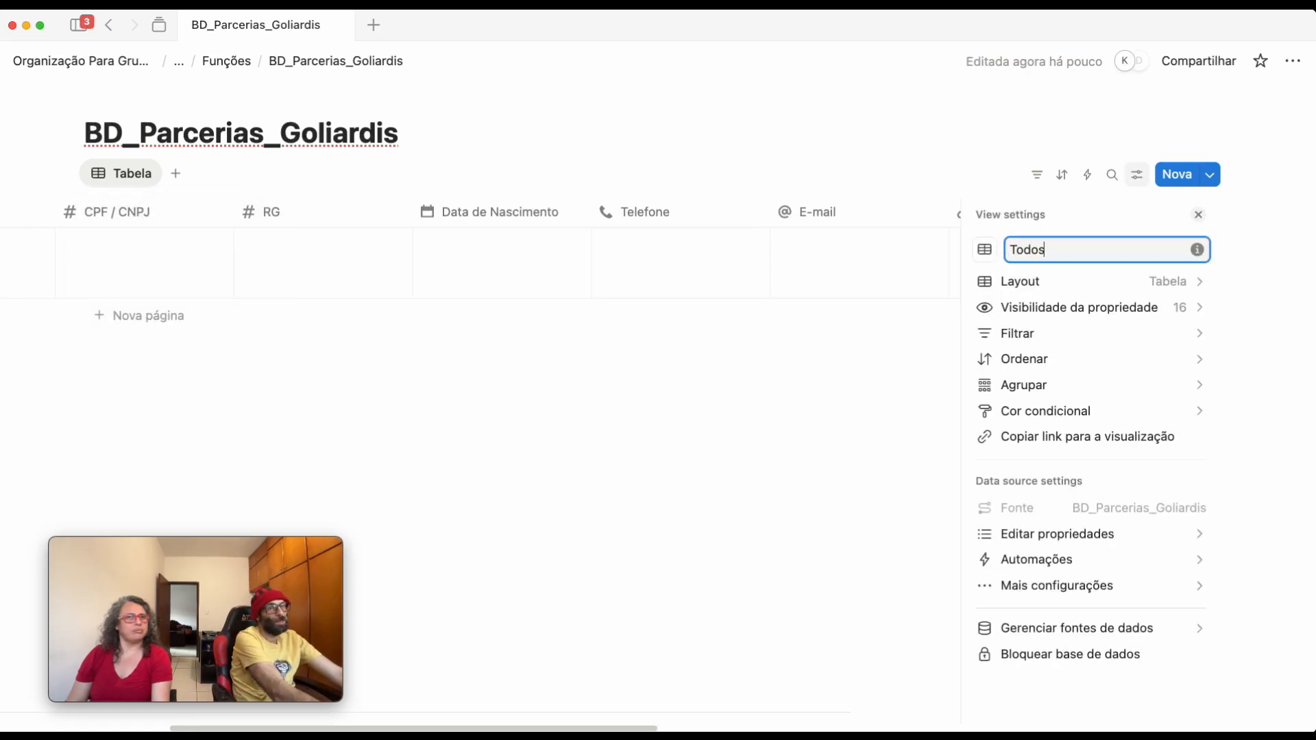
pyautogui.click(690, 480)
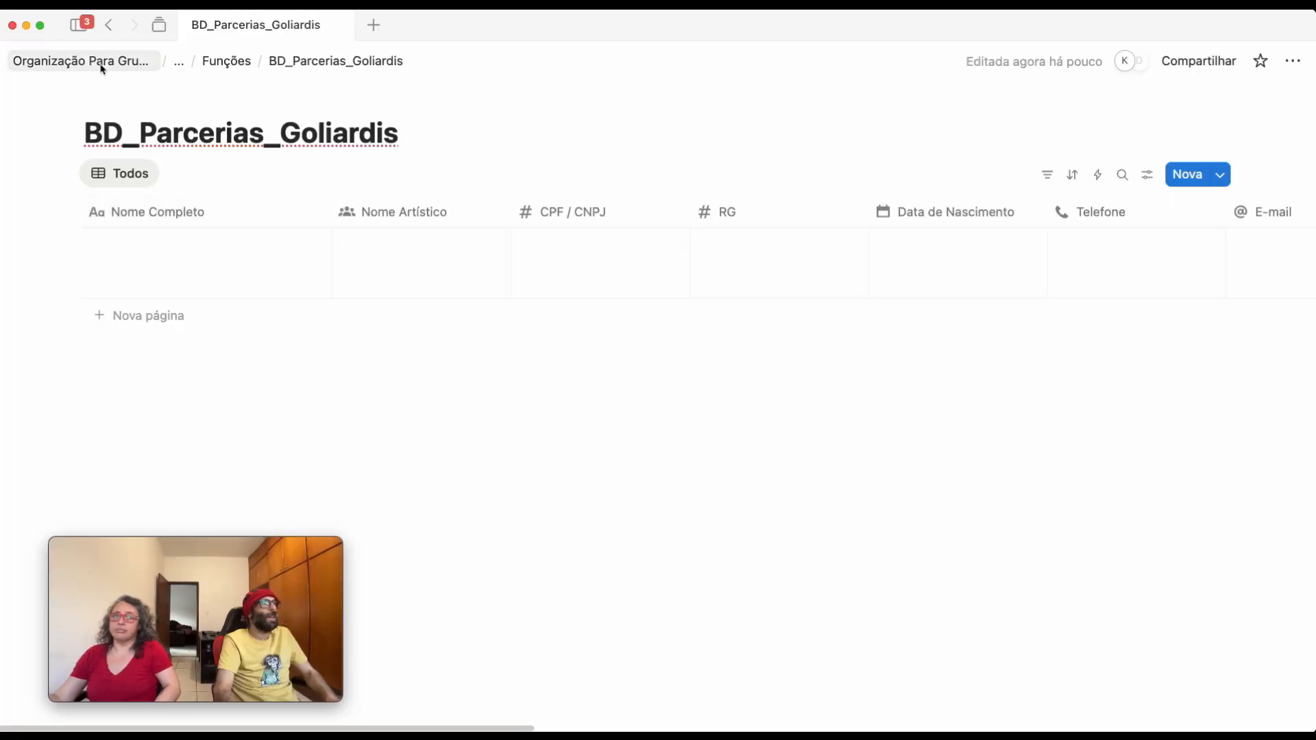
# Go to the Funções page inside Base de Dados, collapse the Bases section and expand Visualizações
pyautogui.click(101, 61)
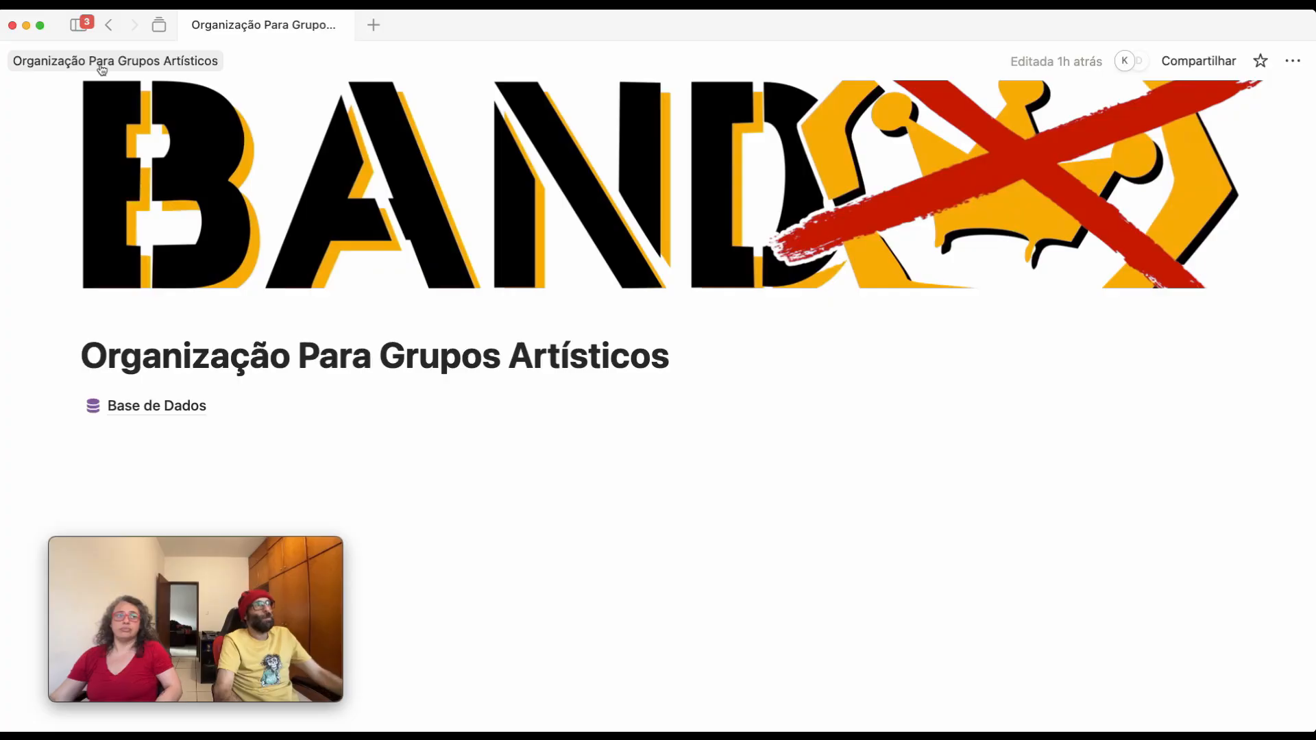
pyautogui.click(111, 26)
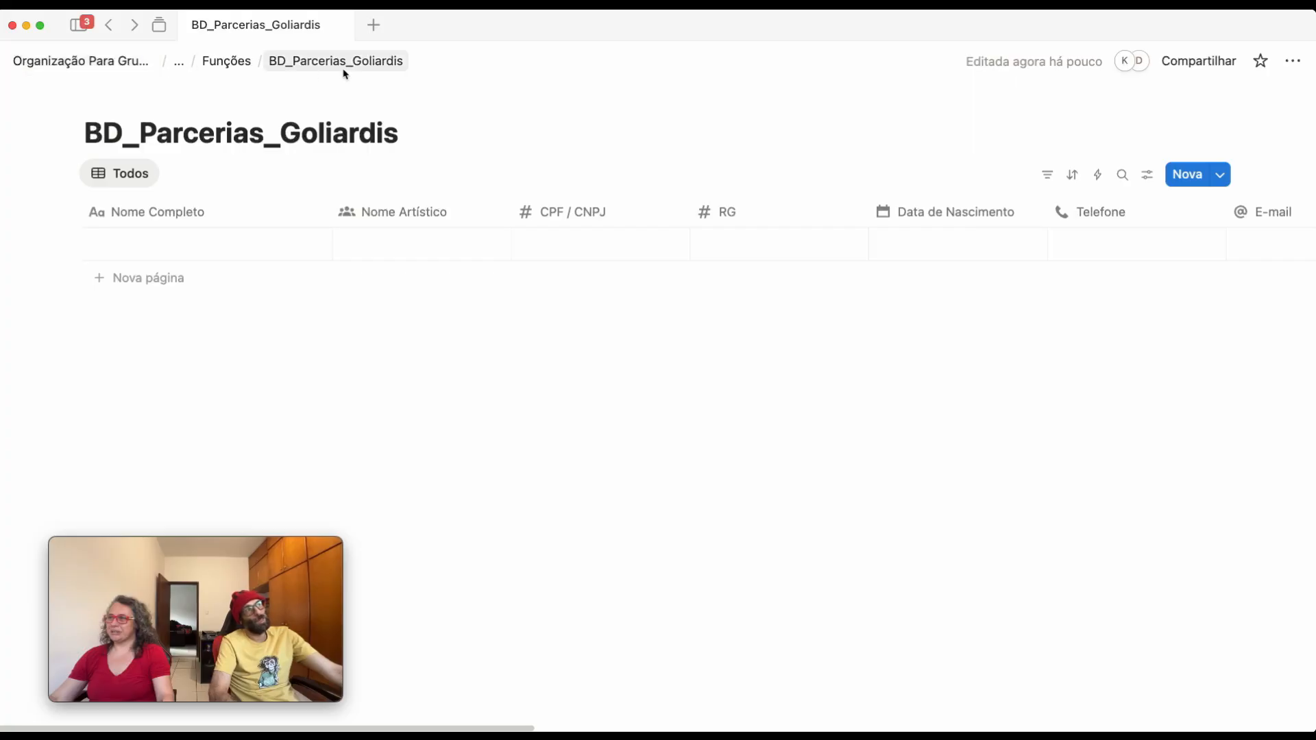
pyautogui.click(91, 71)
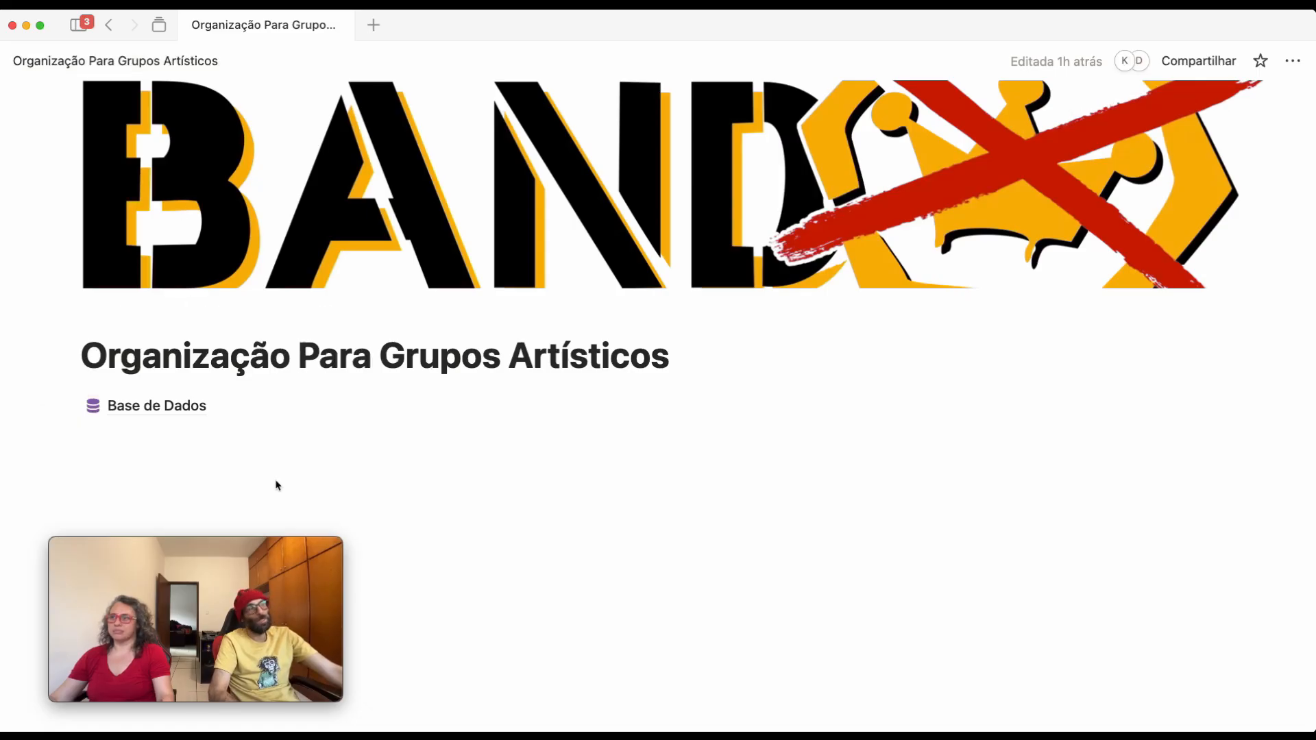
pyautogui.click(141, 409)
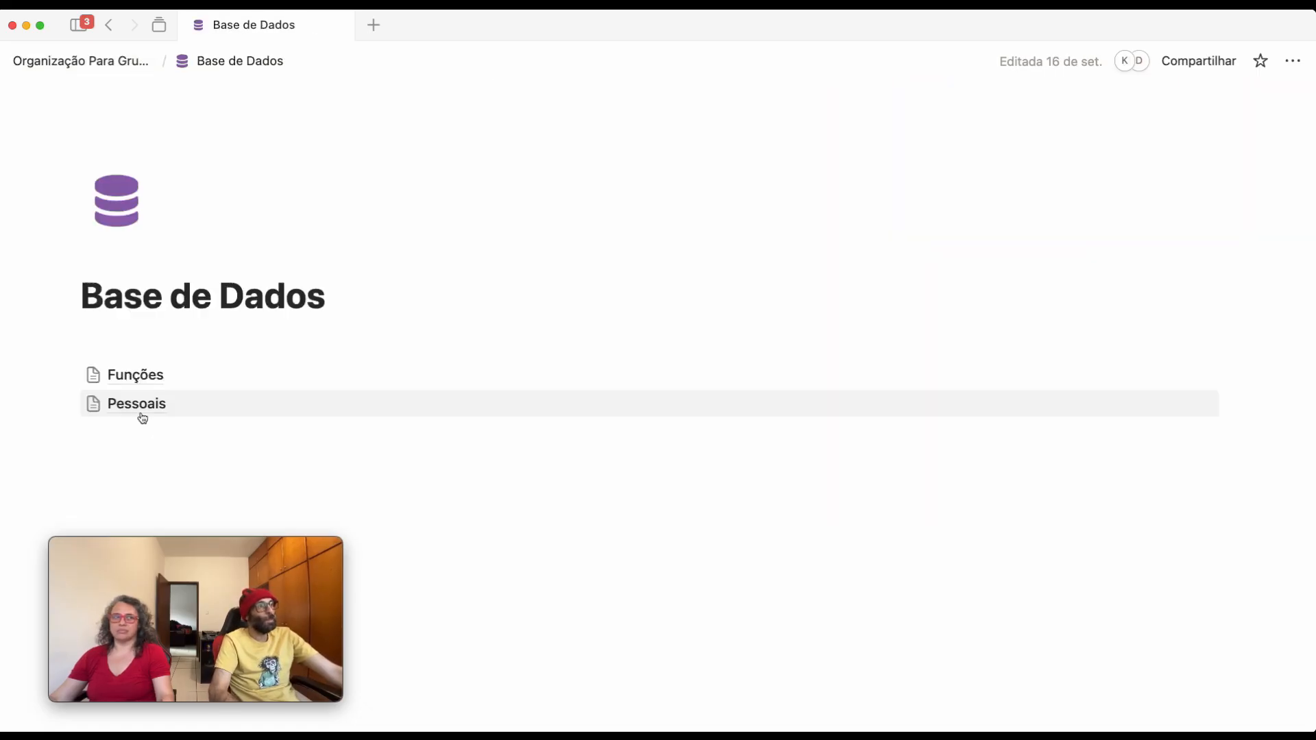
pyautogui.click(133, 374)
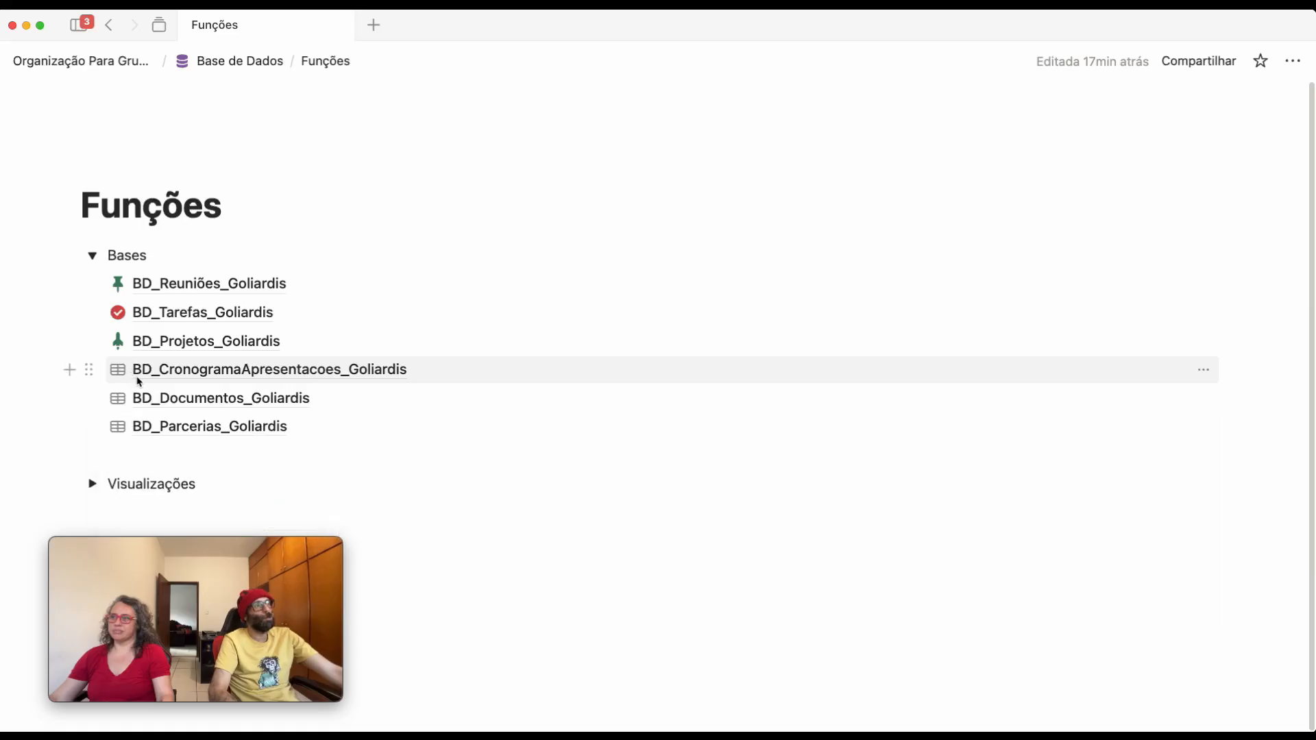
pyautogui.click(92, 257)
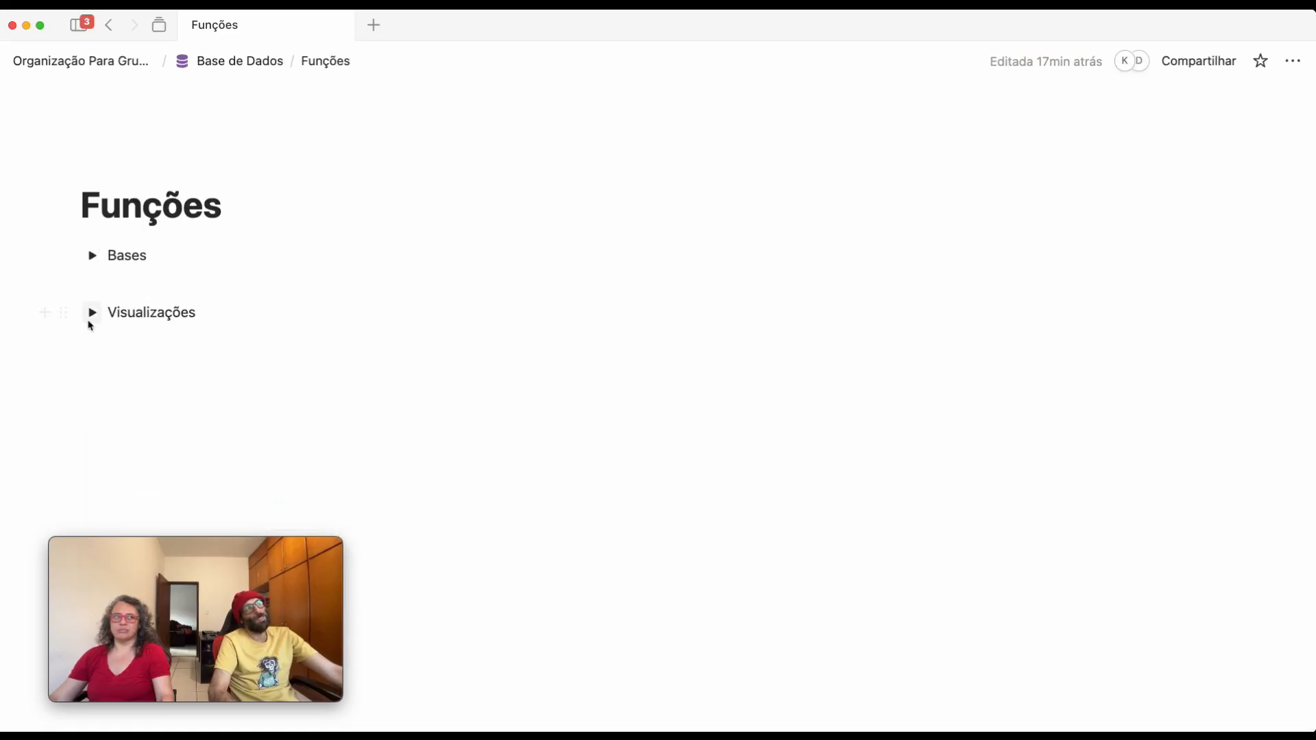
pyautogui.click(90, 320)
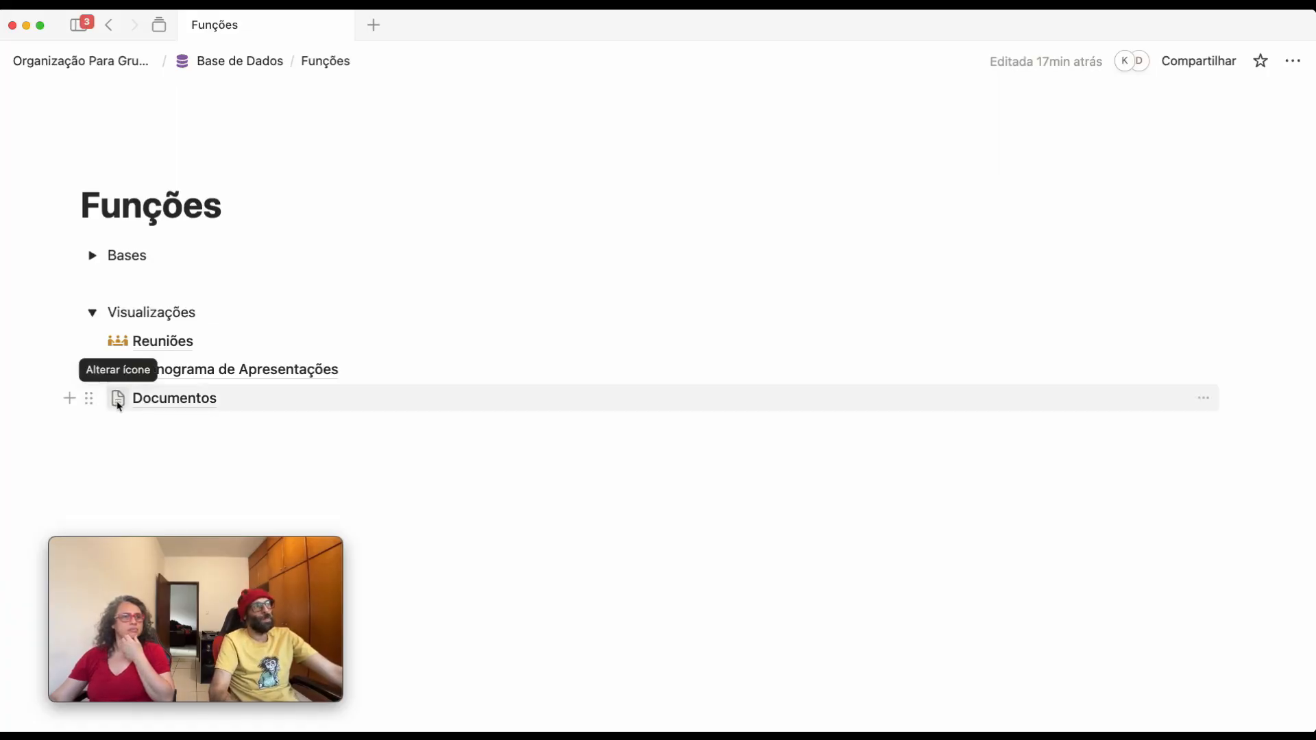
# Change the Documentos page's icon to the orange sticky-note icon
pyautogui.moveTo(118, 405)
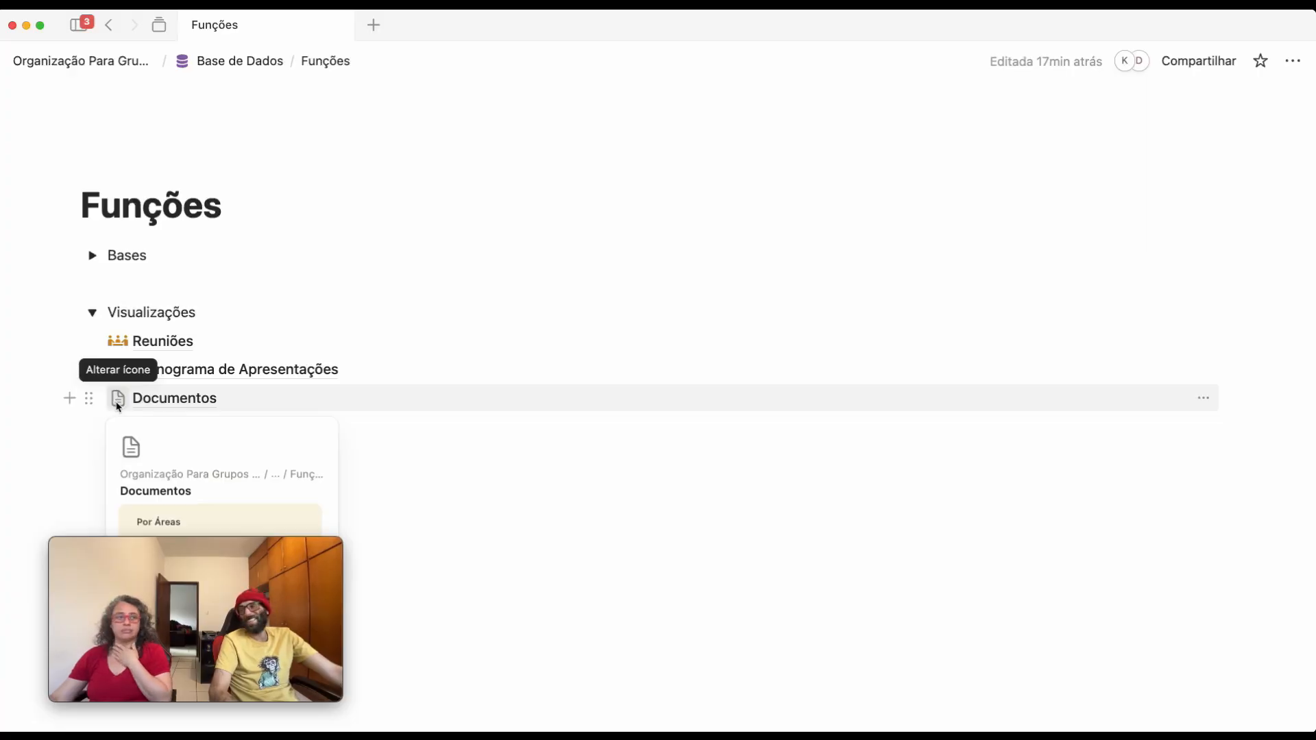
pyautogui.click(117, 405)
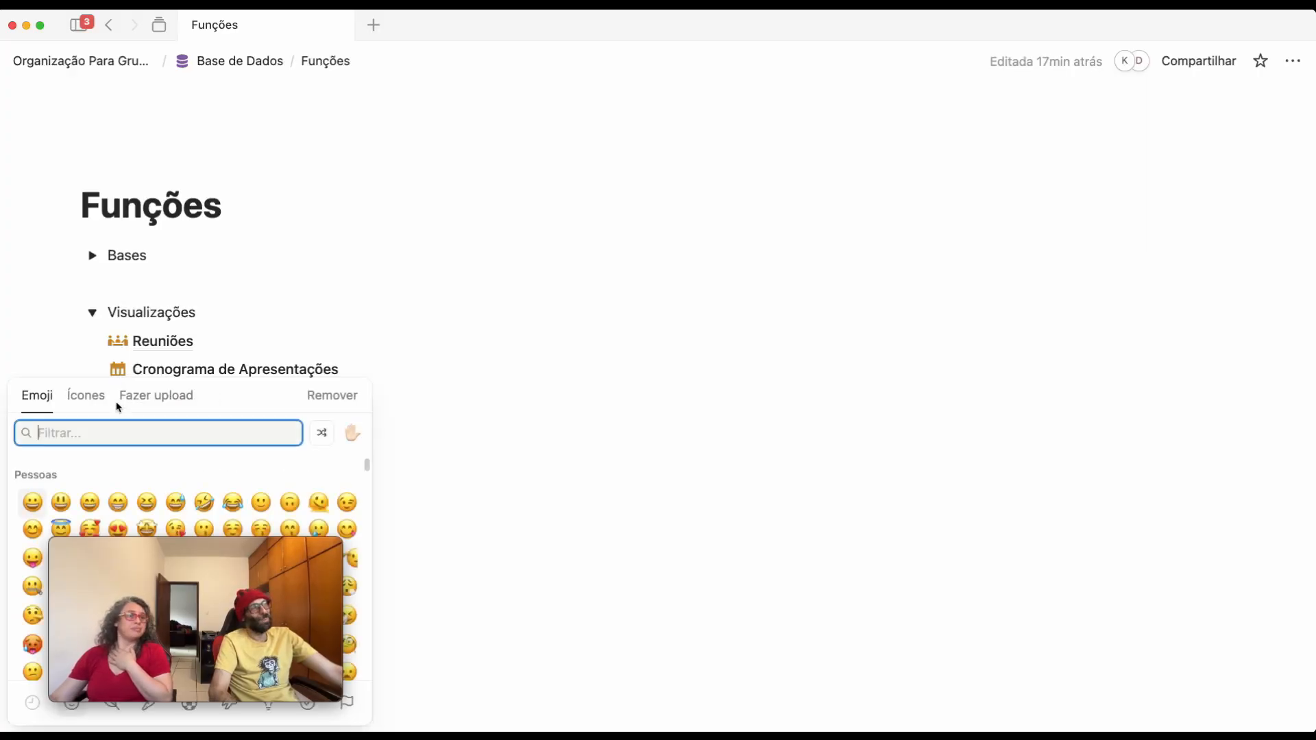
pyautogui.click(105, 403)
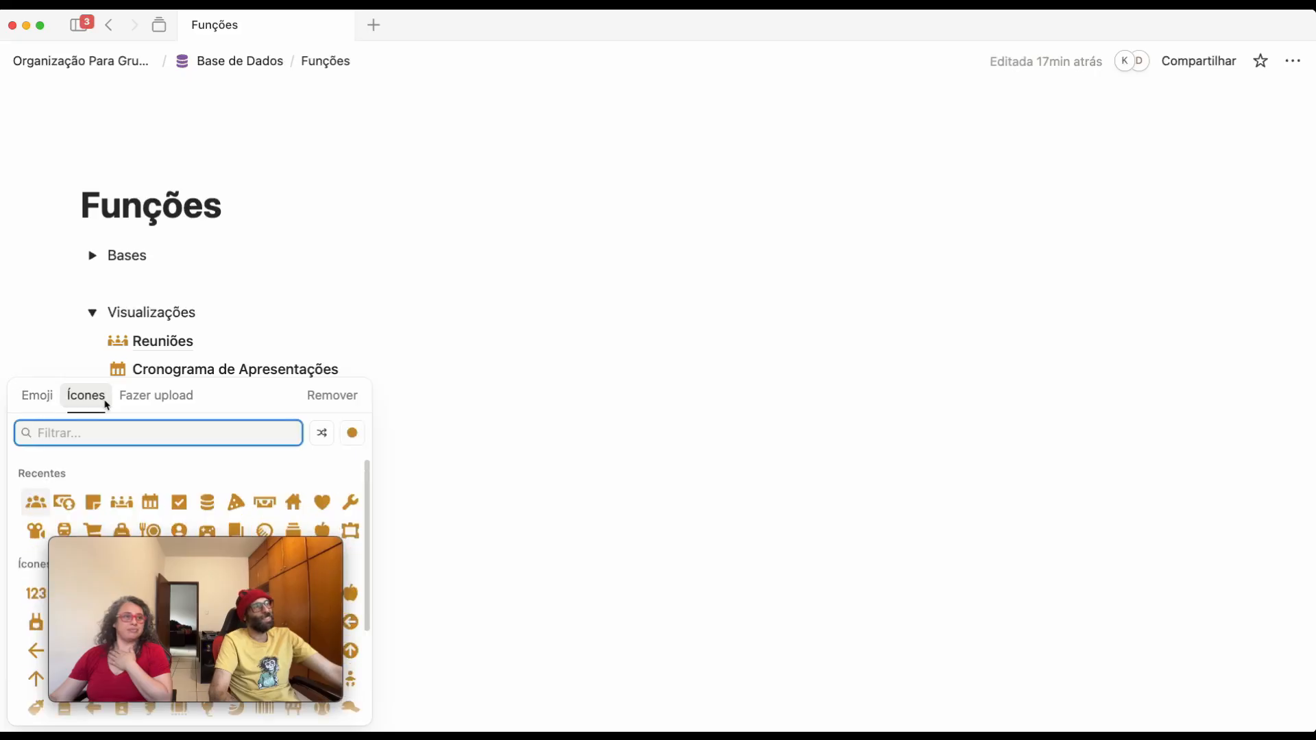
pyautogui.moveTo(201, 561)
pyautogui.moveTo(201, 562); pyautogui.dragTo(1120, 546)
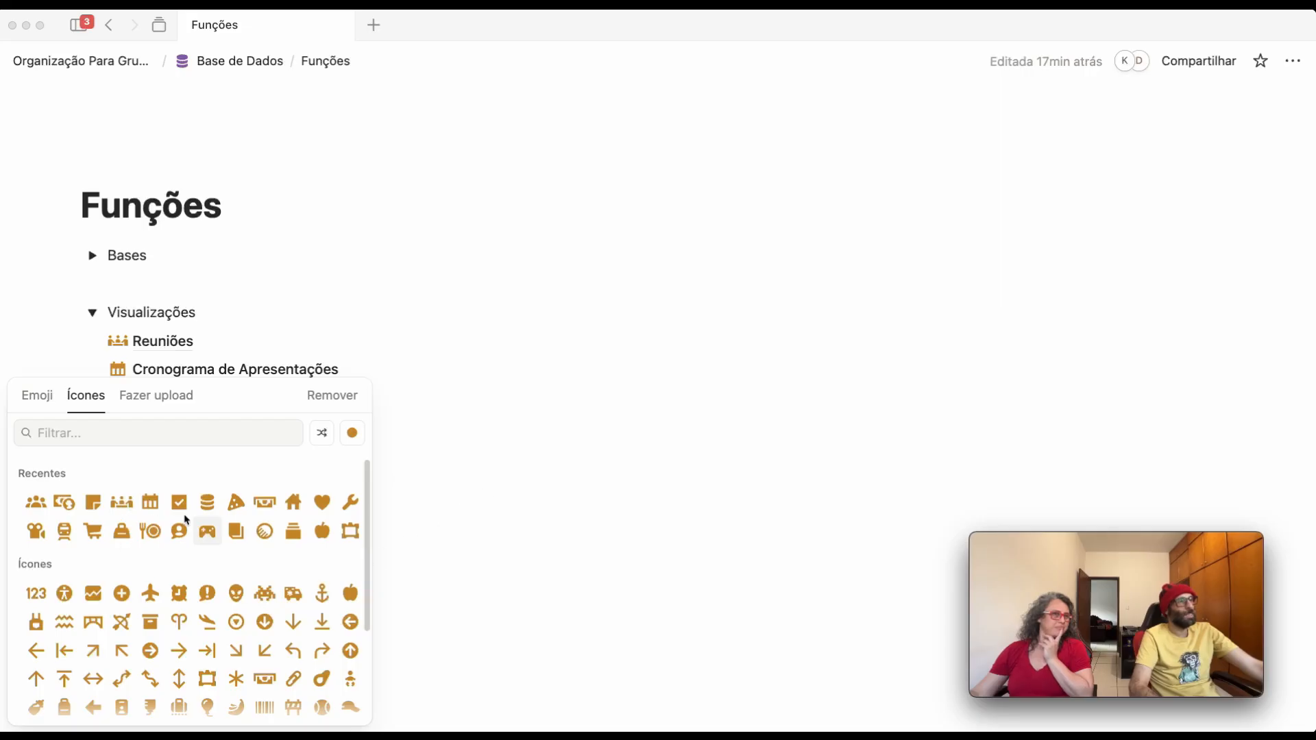
pyautogui.scroll(-1, 231, 526)
pyautogui.scroll(1, 232, 526)
pyautogui.click(93, 507)
pyautogui.click(93, 507)
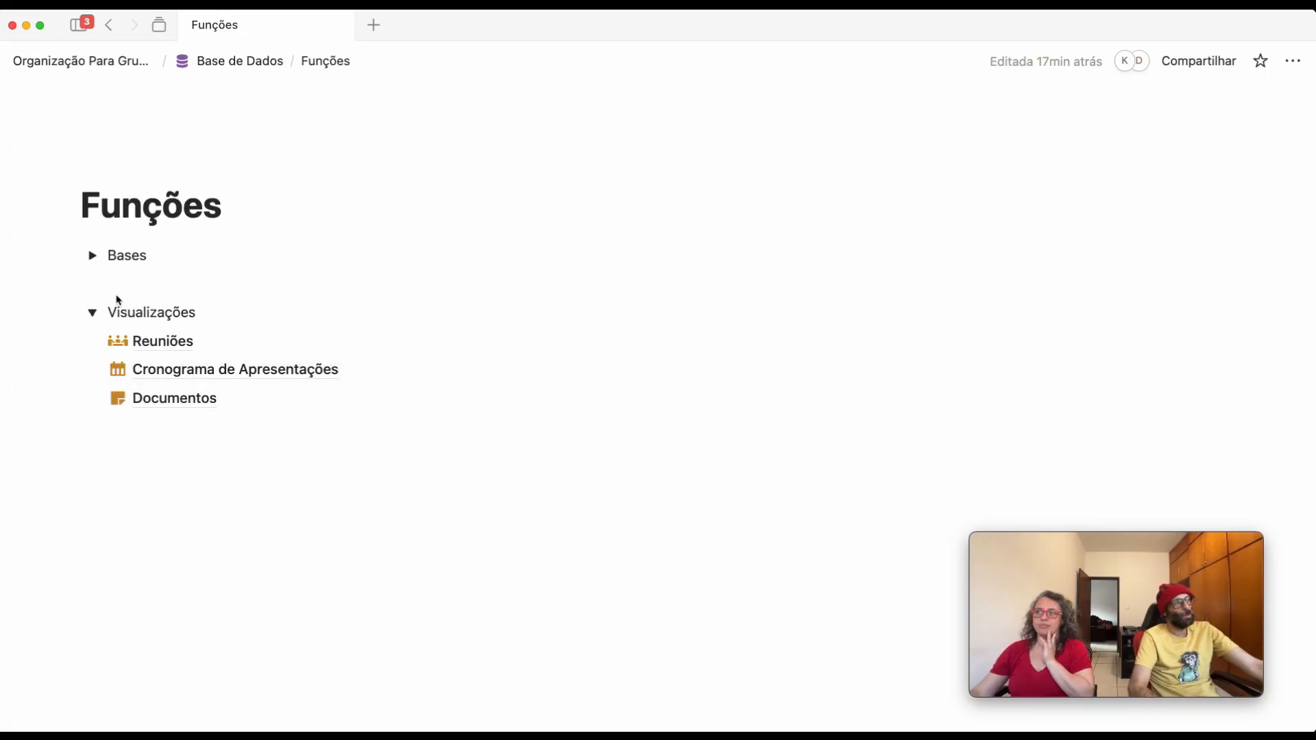
# Insert a new page below Documentos in the Visualizações section
pyautogui.click(93, 314)
pyautogui.click(93, 314)
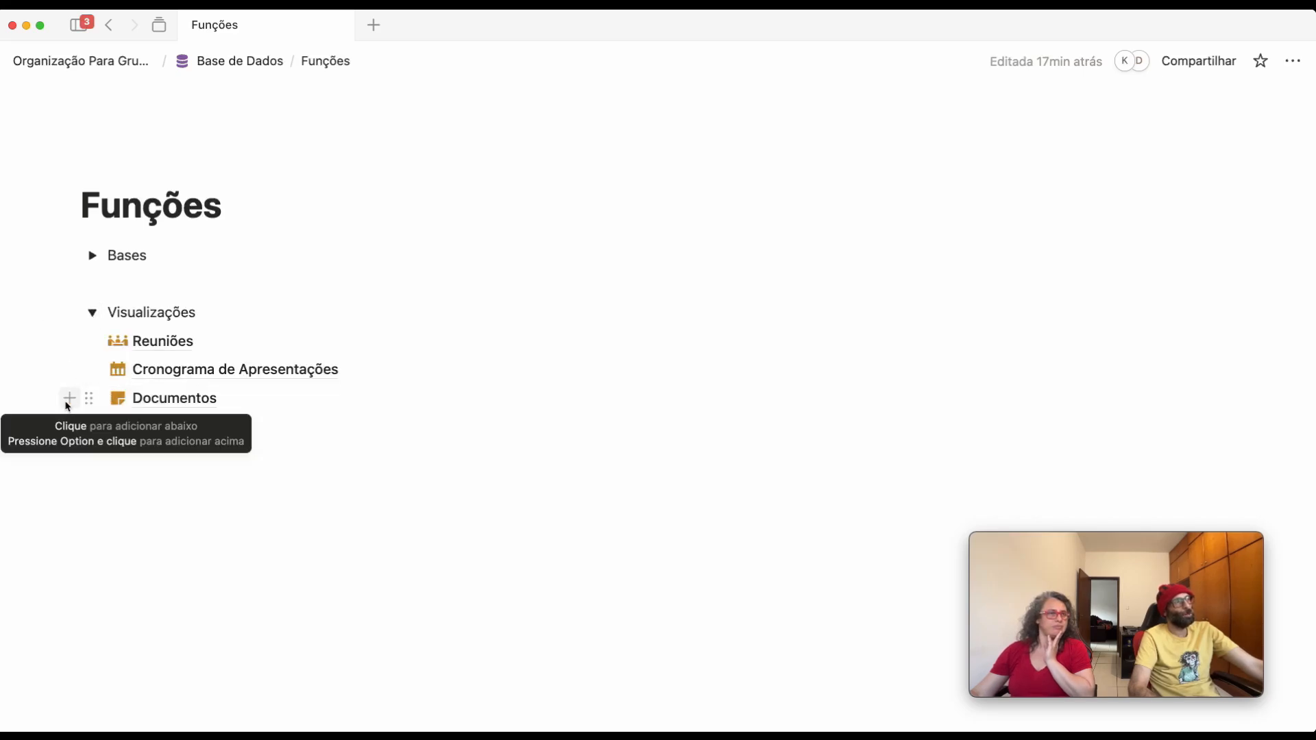
pyautogui.click(69, 399)
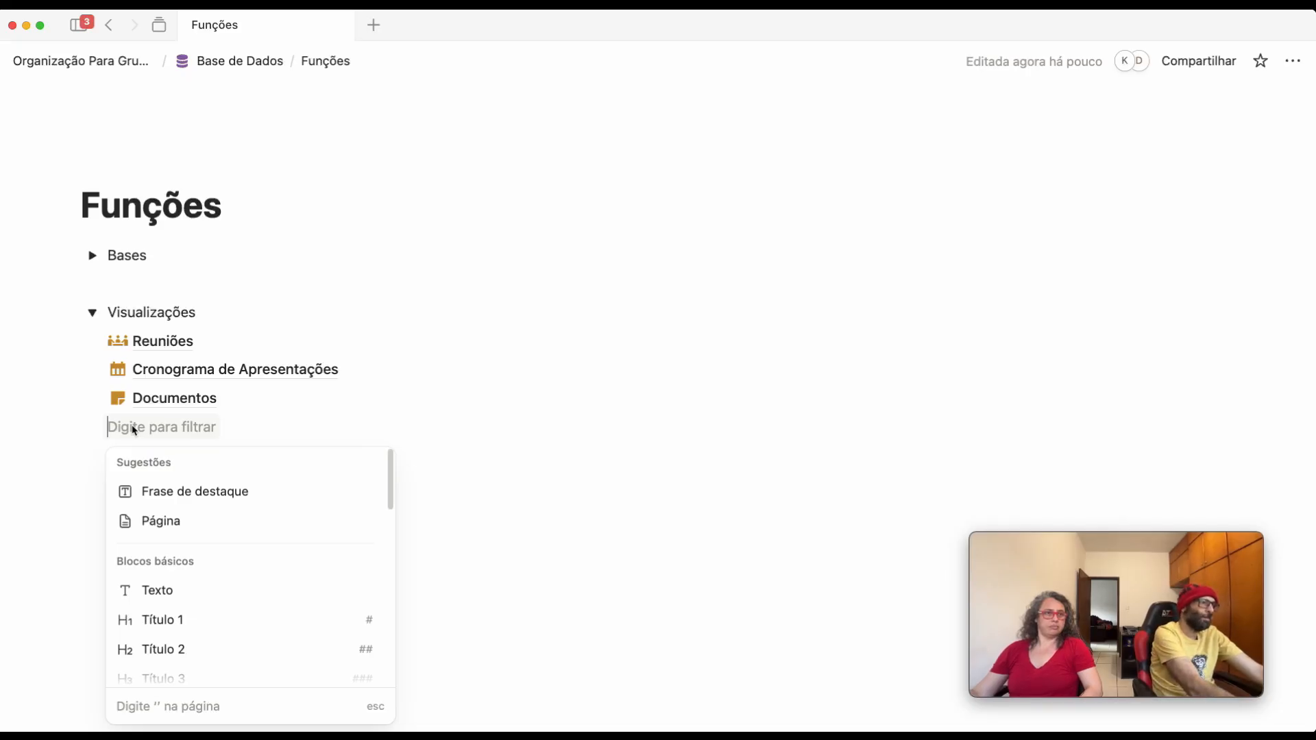
pyautogui.write('p')
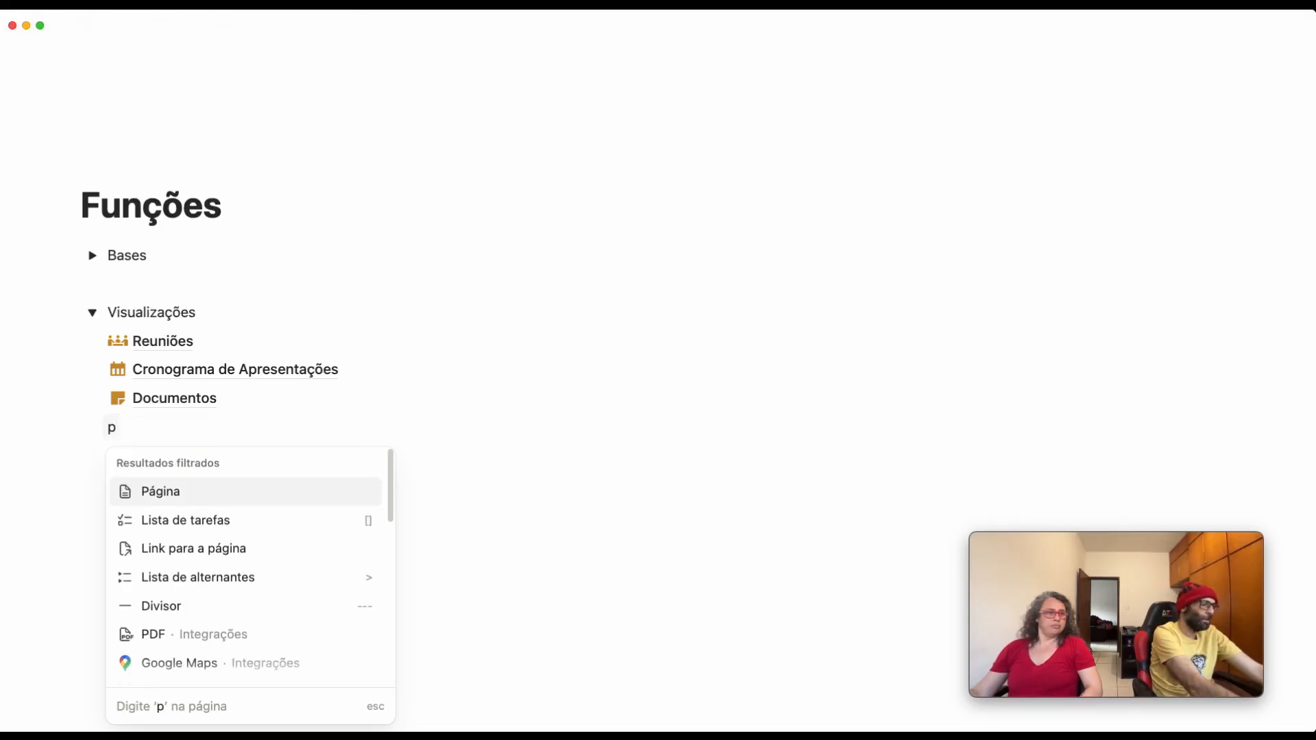
pyautogui.write('ag')
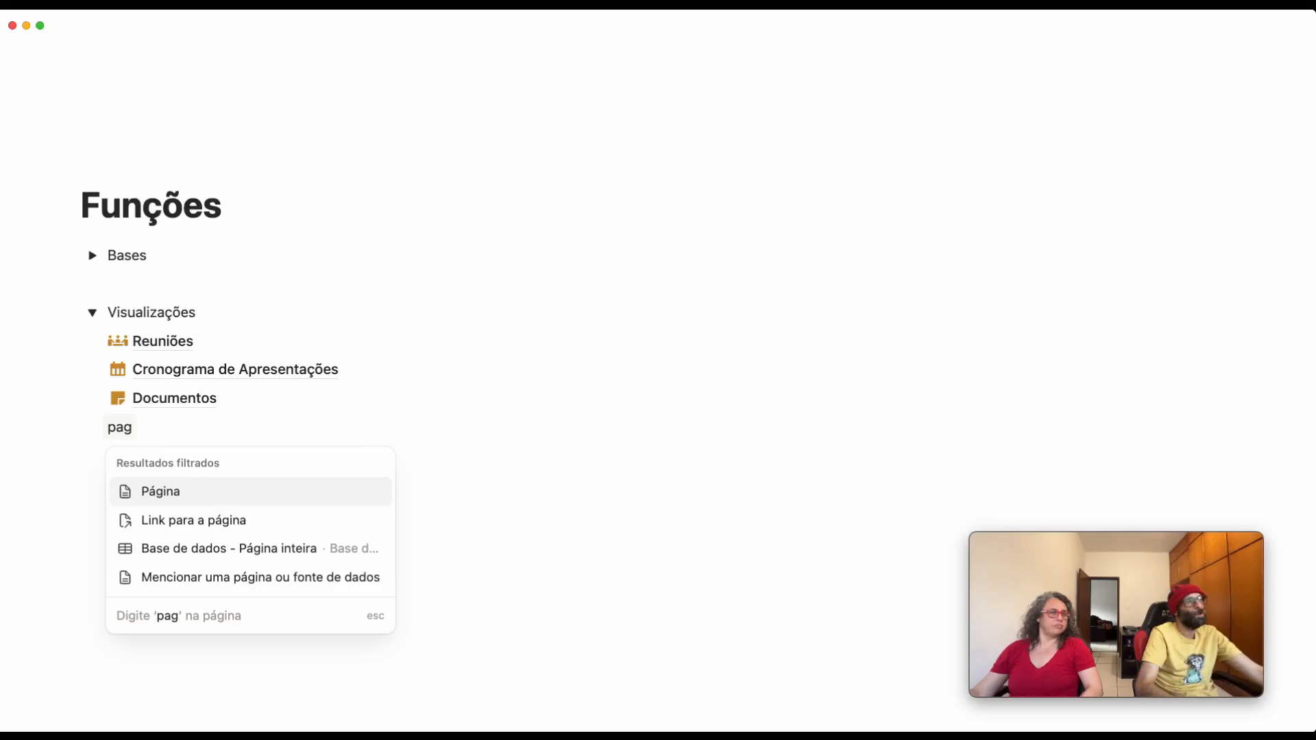
pyautogui.click(173, 490)
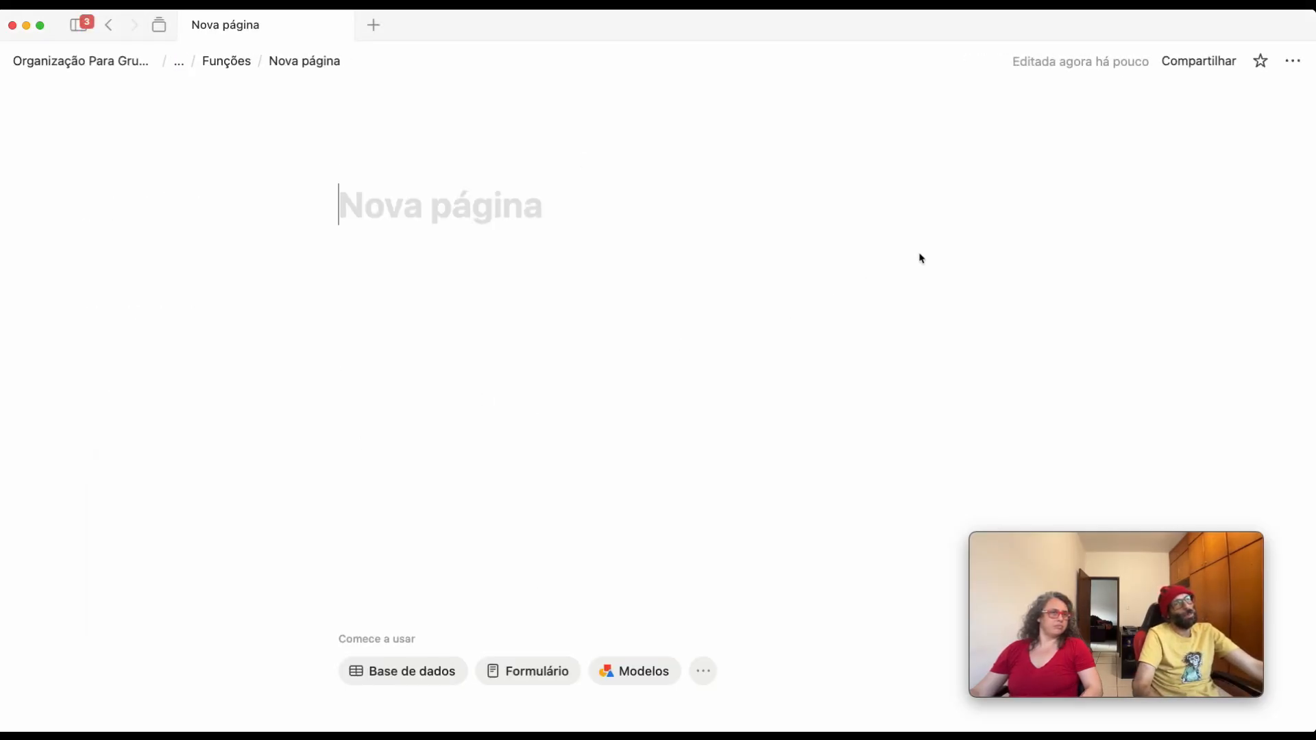
# Set the new page to full width and title it Parcerias
pyautogui.click(1292, 61)
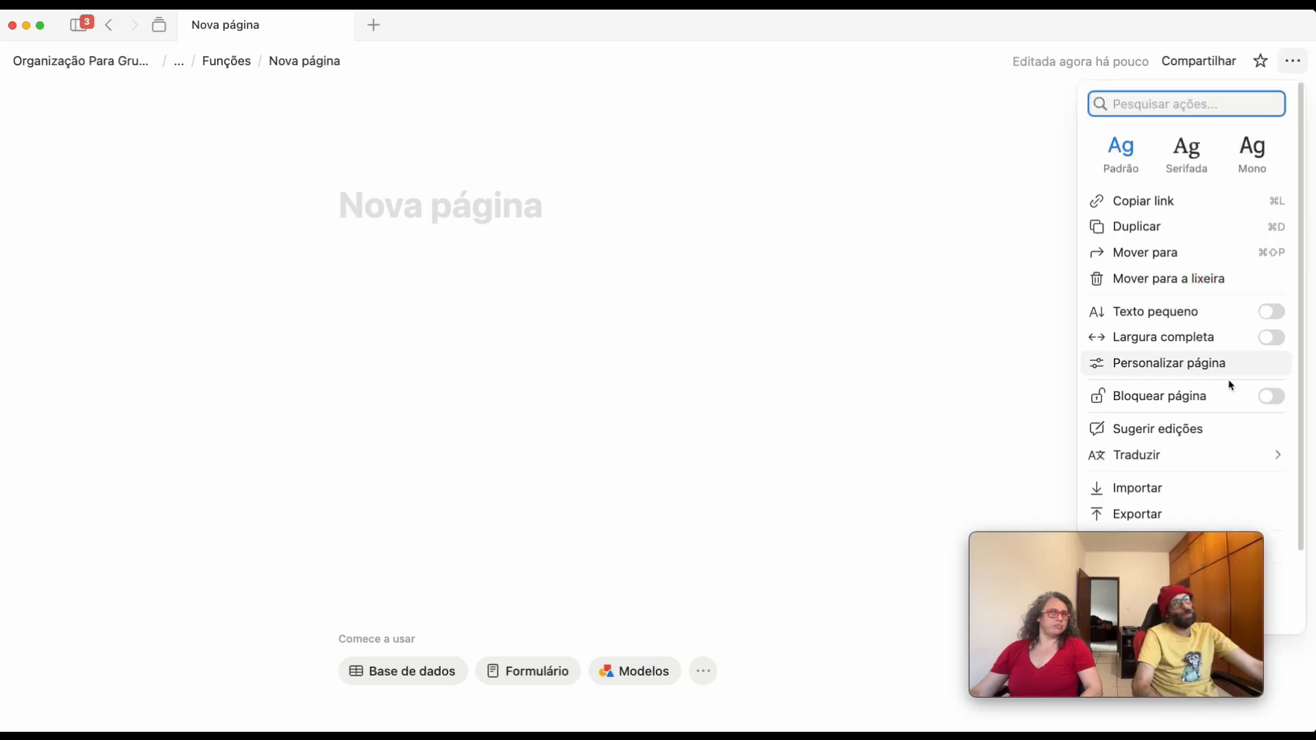
pyautogui.click(1216, 339)
pyautogui.click(231, 209)
pyautogui.click(238, 209)
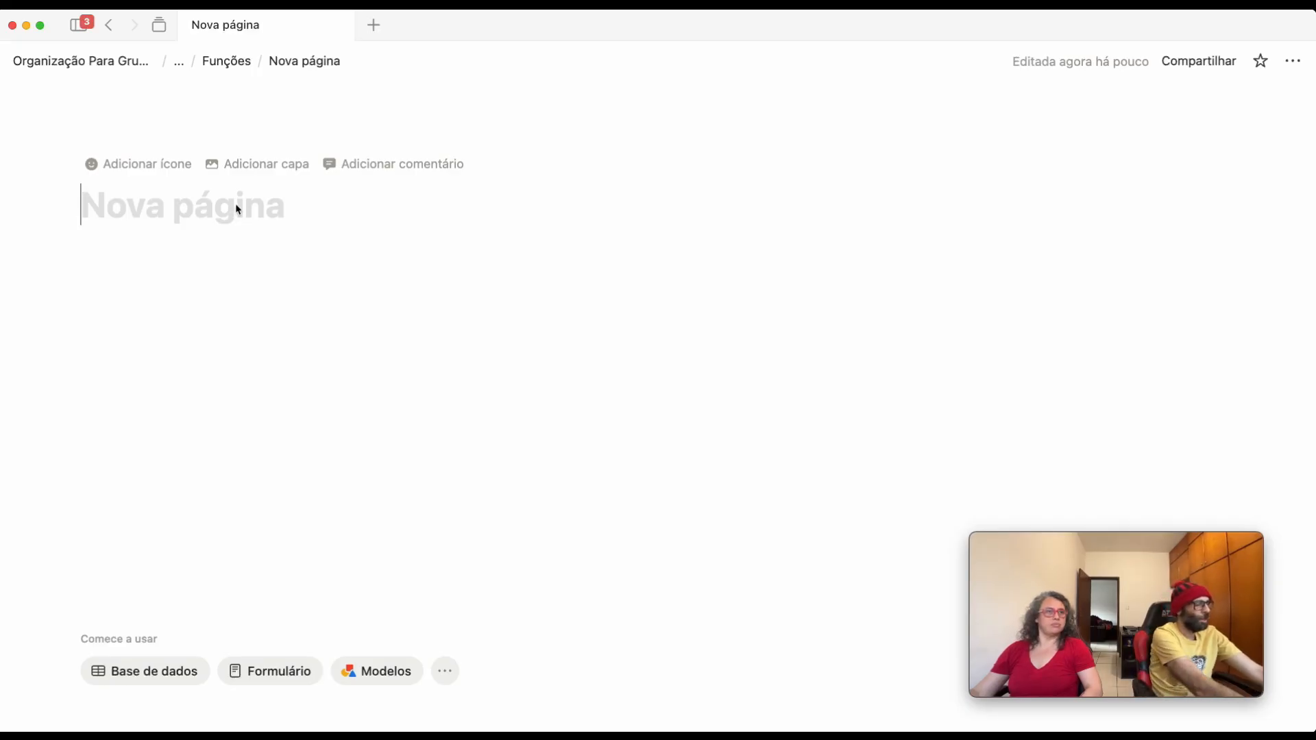
pyautogui.write('P')
pyautogui.write('are')
pyautogui.write('erias')
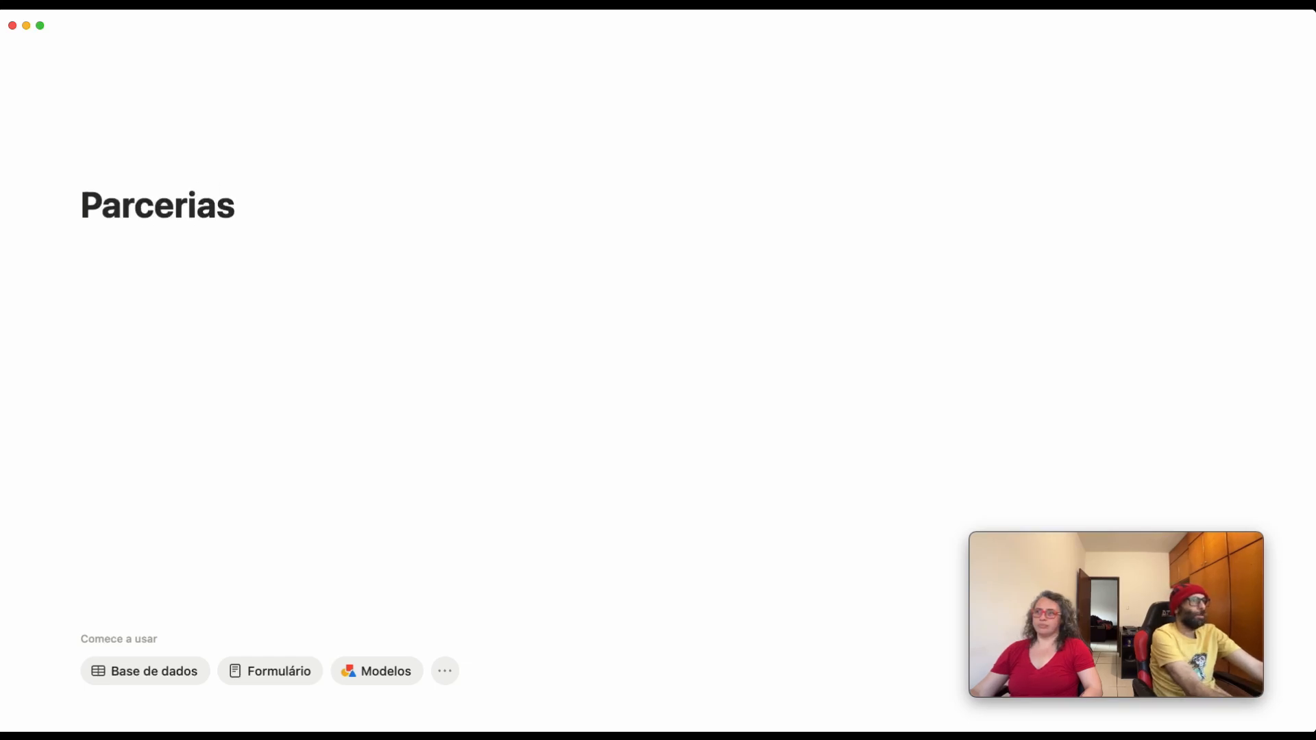
# Add a callout block (Frase de destaque) under the page title with the level-3 heading Por Função
pyautogui.press('Return')
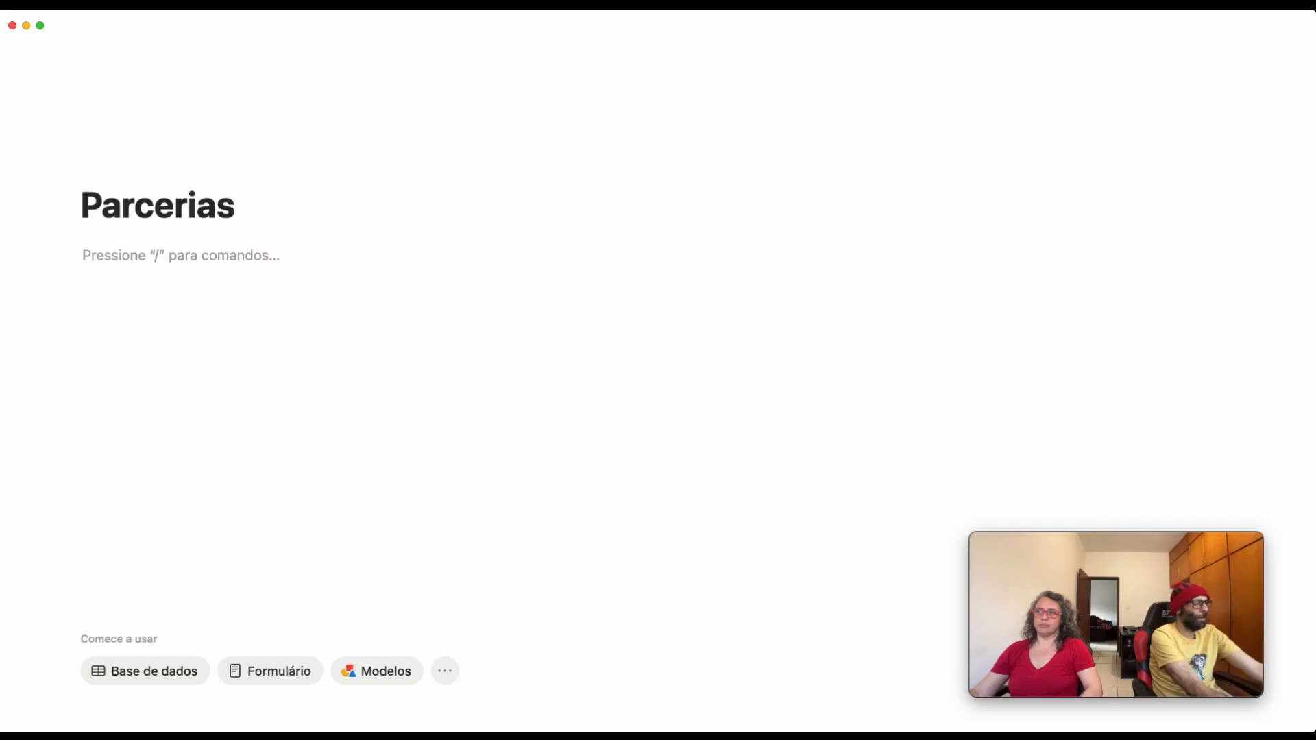
pyautogui.write('/frase')
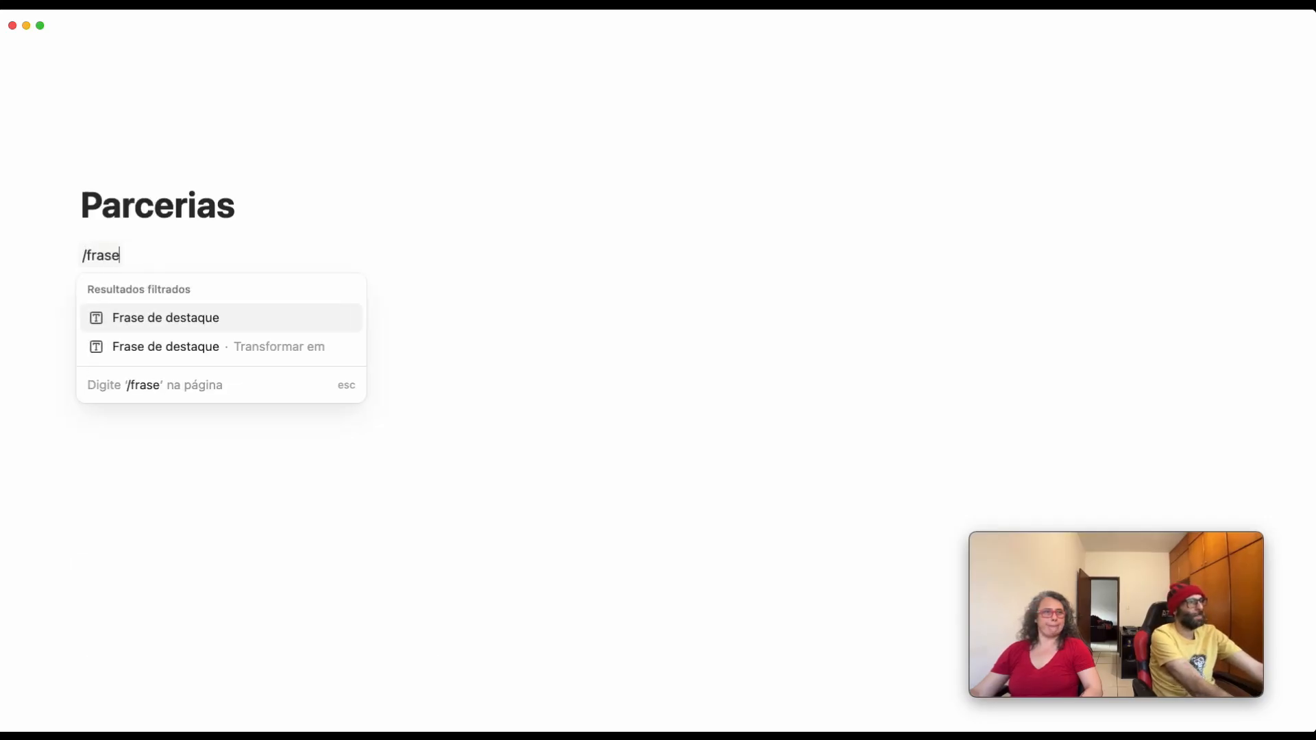
pyautogui.press('Return')
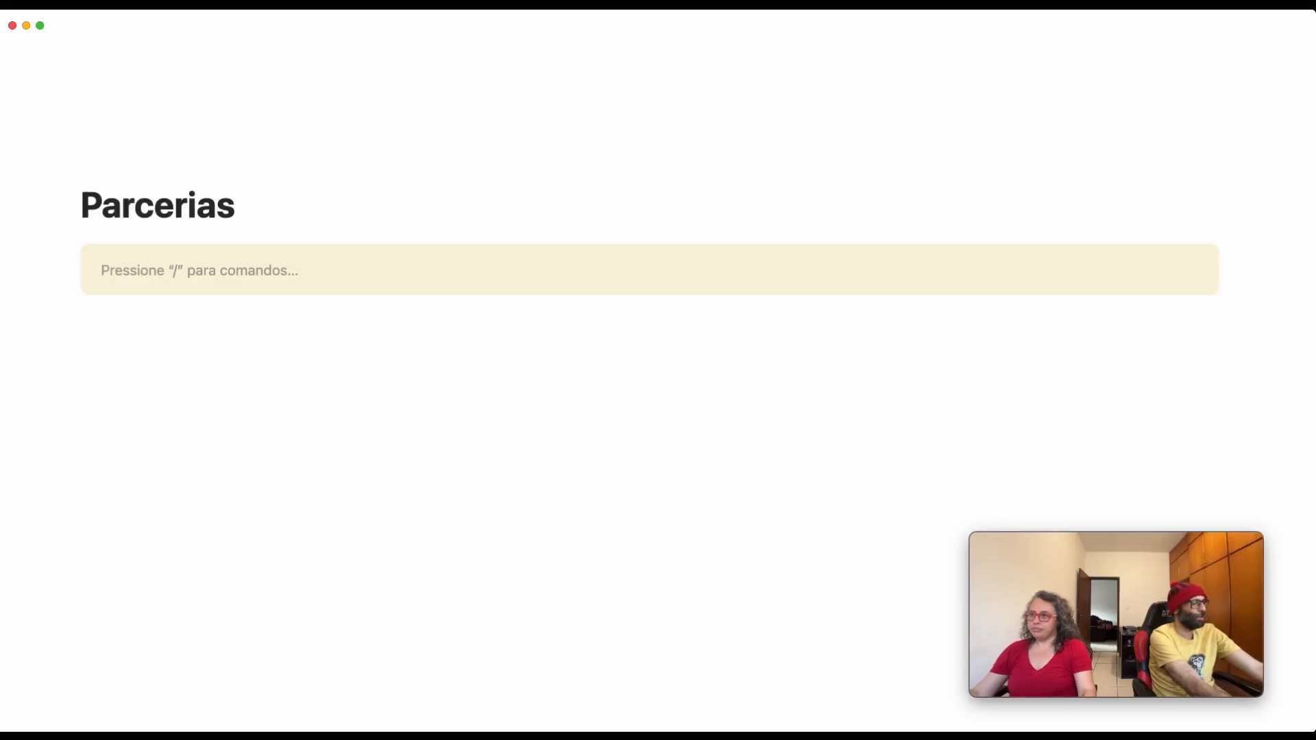
pyautogui.write('#')
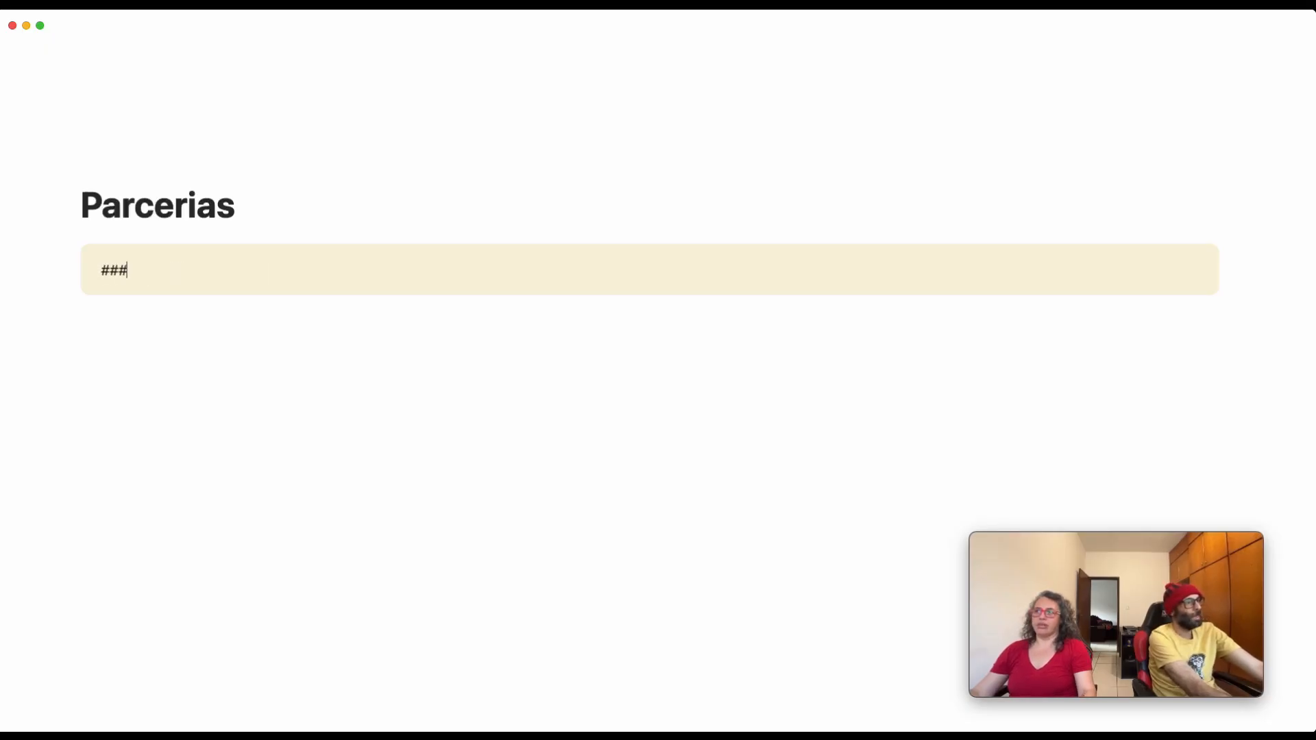
pyautogui.write('##')
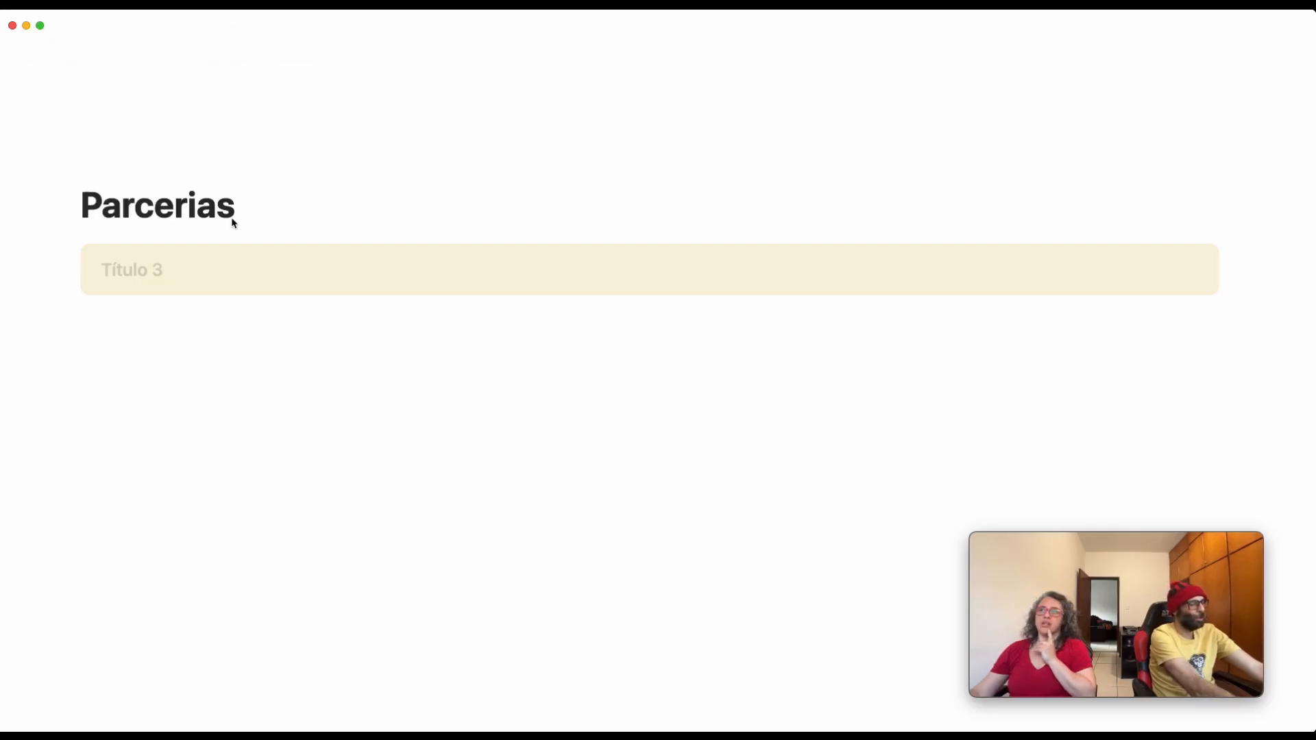
pyautogui.write('Por Função')
pyautogui.press('Return')
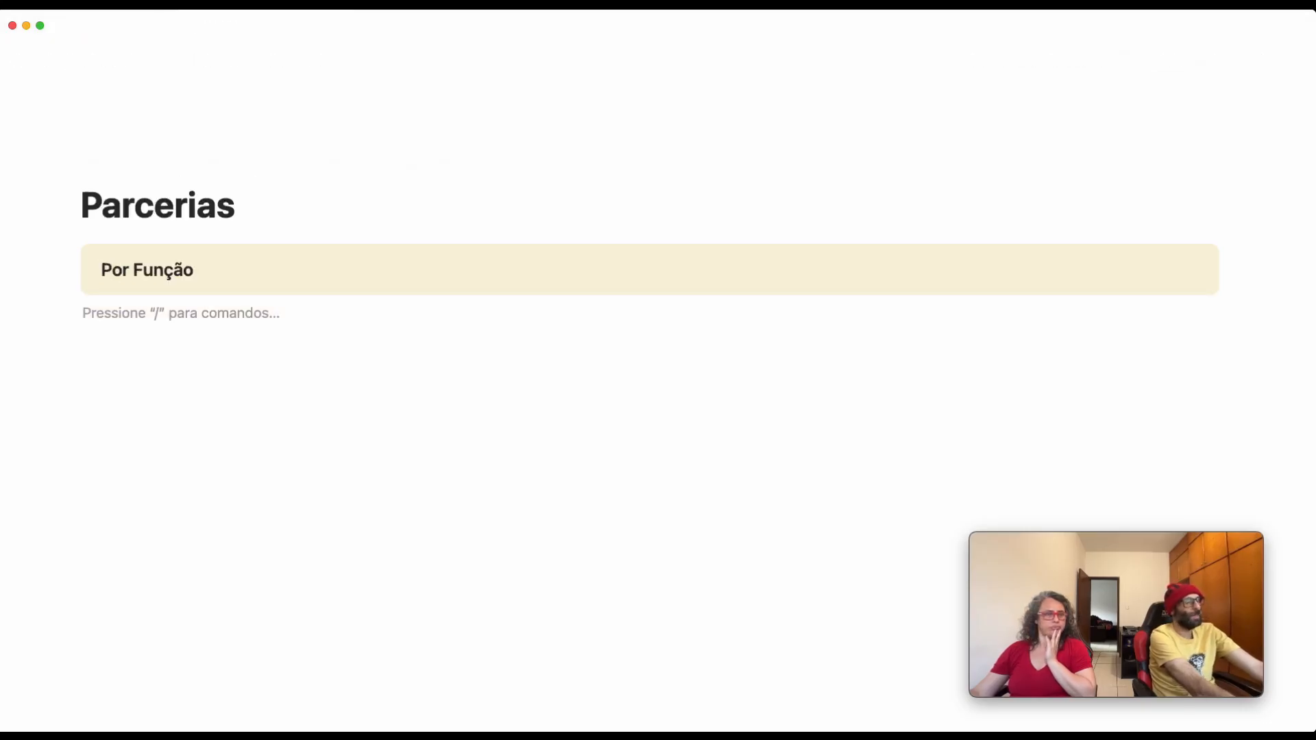
# Add a divider under the Por Função callout and insert a gallery view (Visualização em galeria) database block below it
pyautogui.write('---')
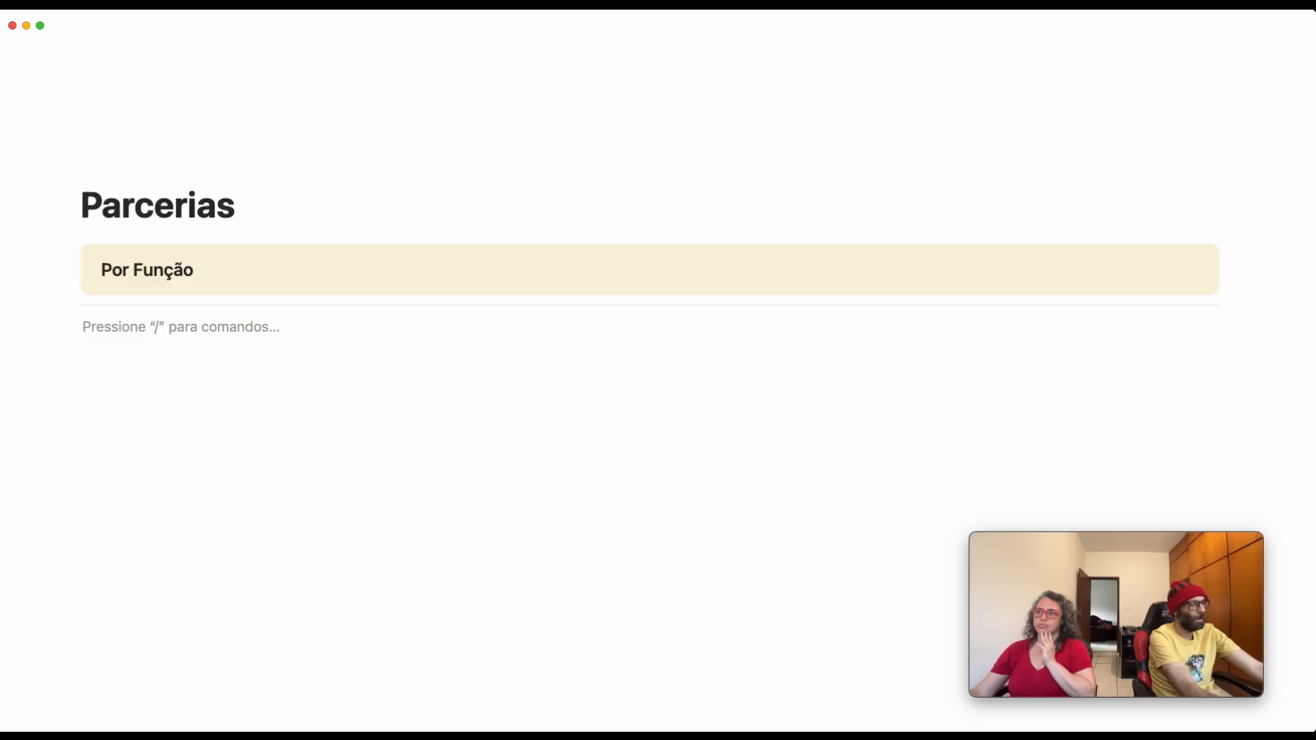
pyautogui.write('/')
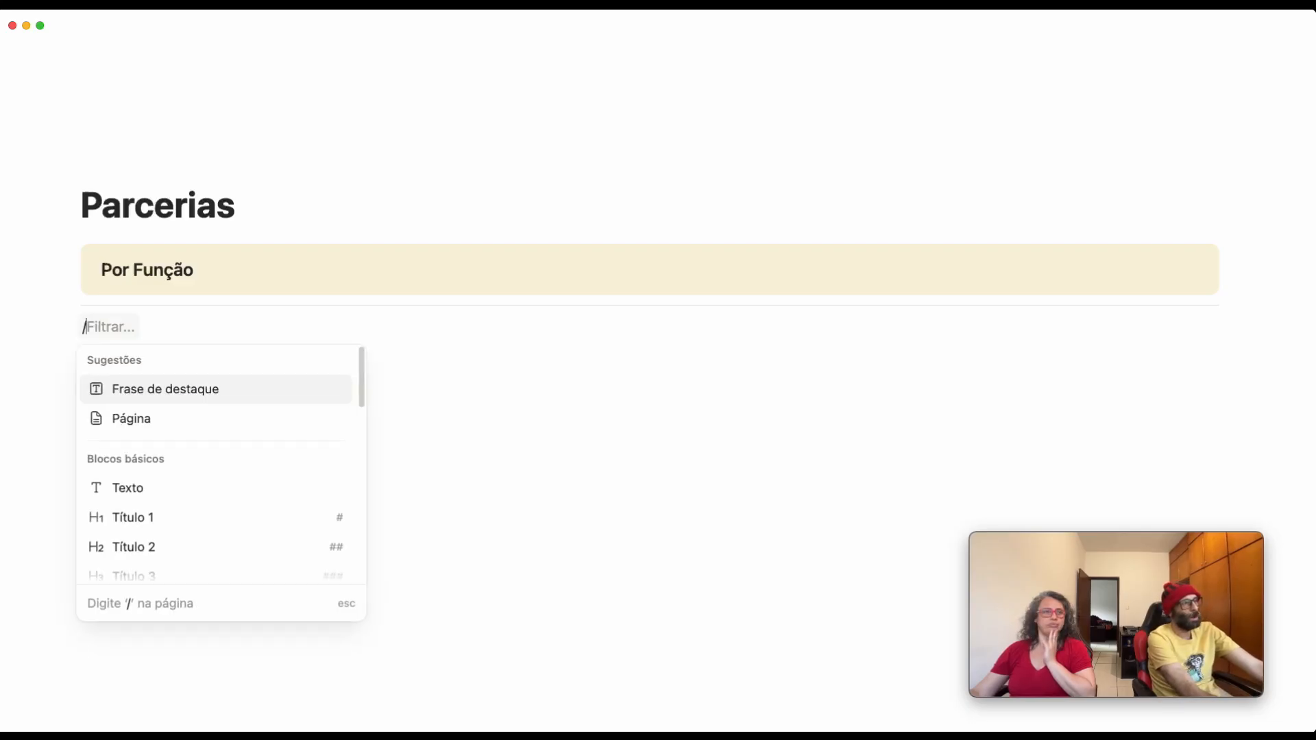
pyautogui.write('visual')
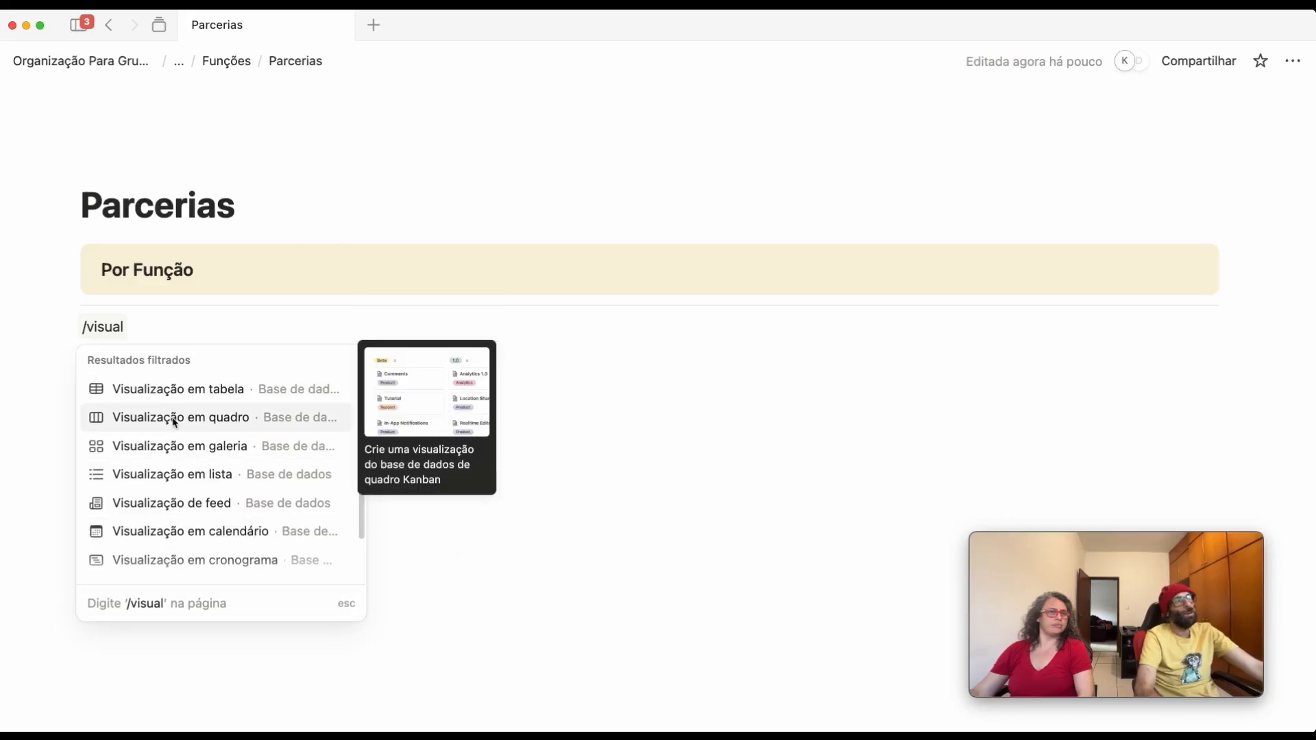
pyautogui.click(185, 452)
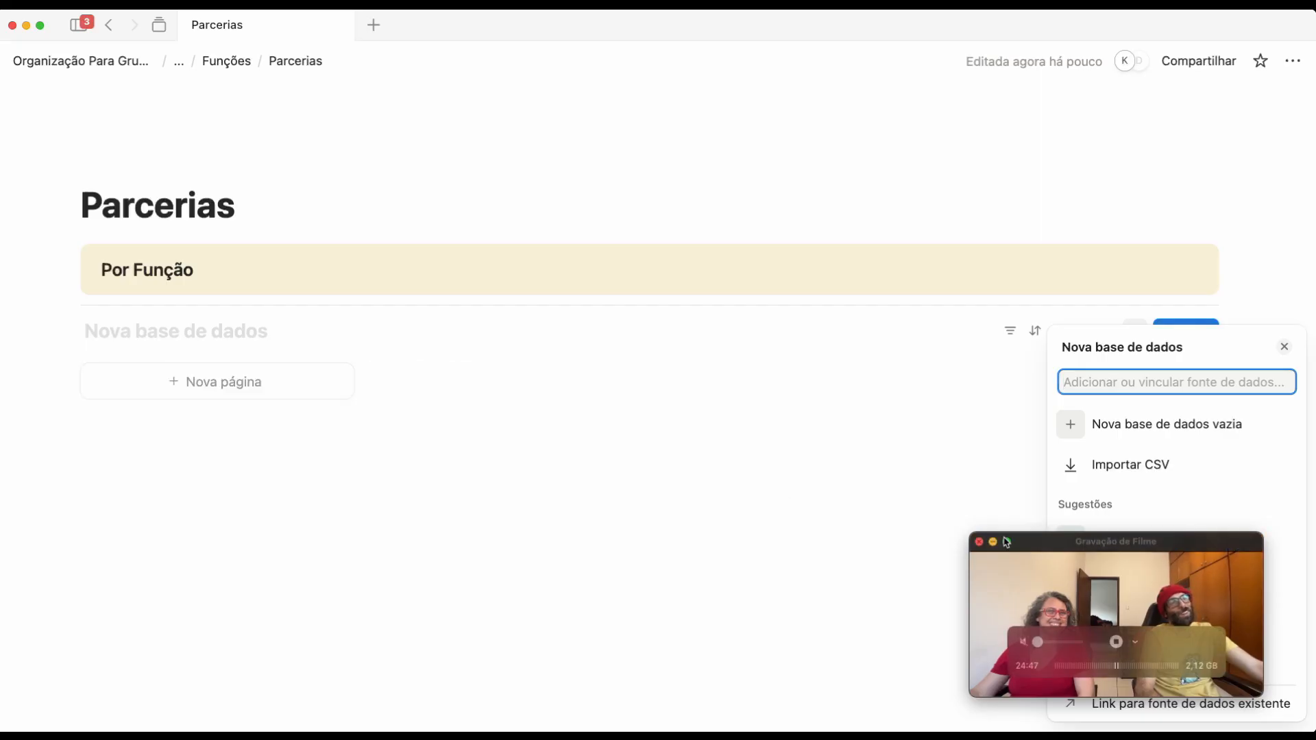
# Link the new gallery block to the existing data source BD_Parcerias_Goliardis
pyautogui.moveTo(1033, 543); pyautogui.dragTo(125, 525)
pyautogui.click(1215, 383)
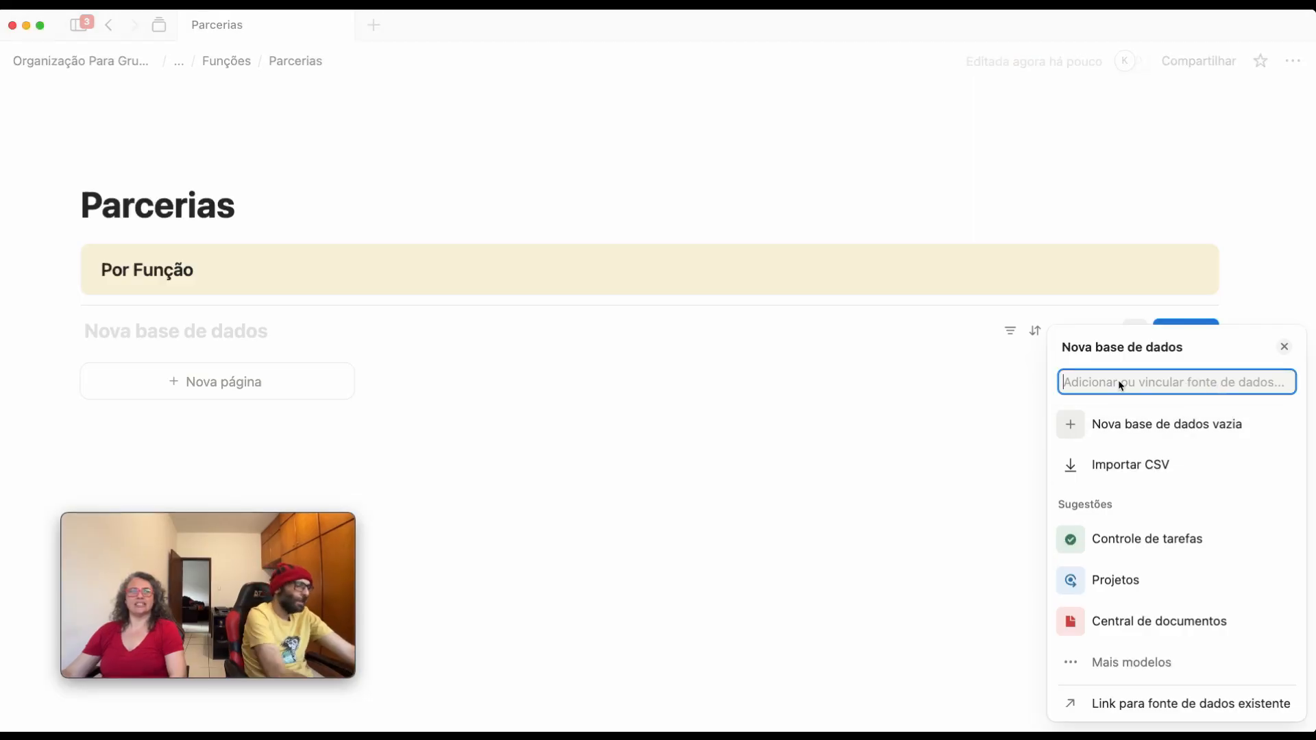
pyautogui.write('Bd')
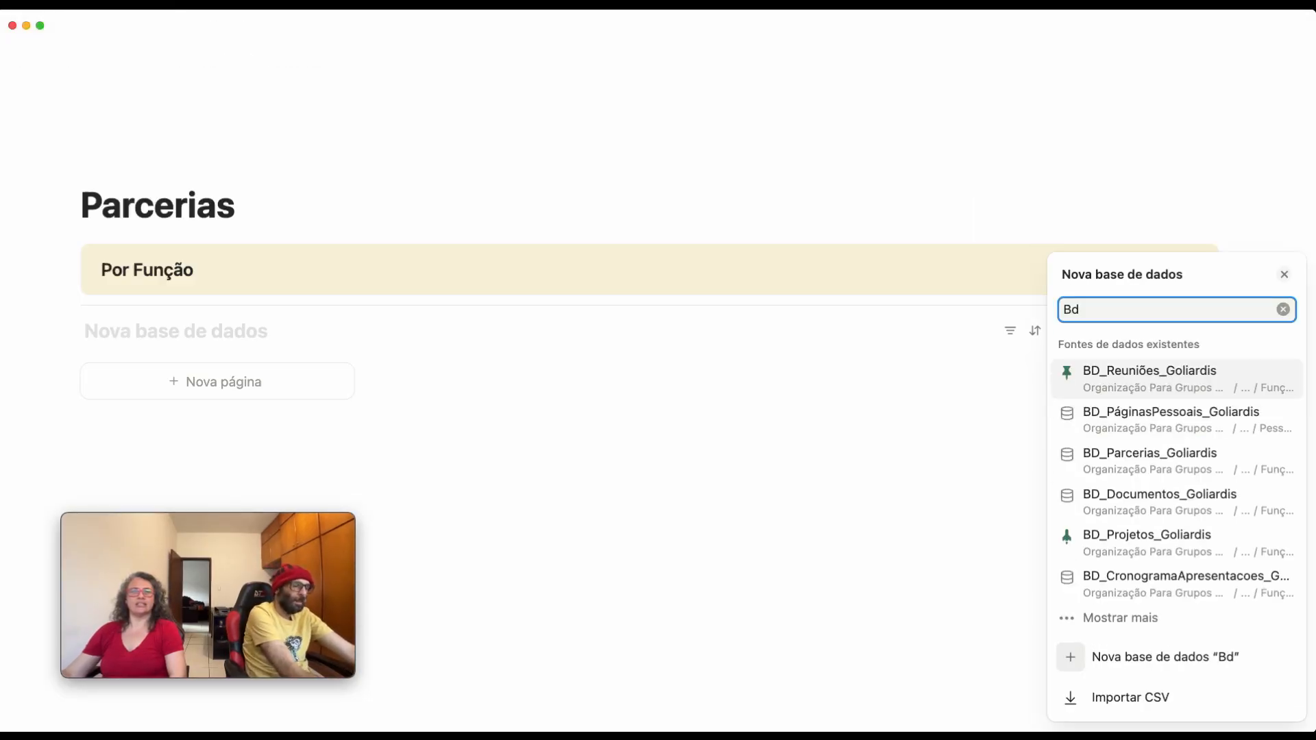
pyautogui.write('_')
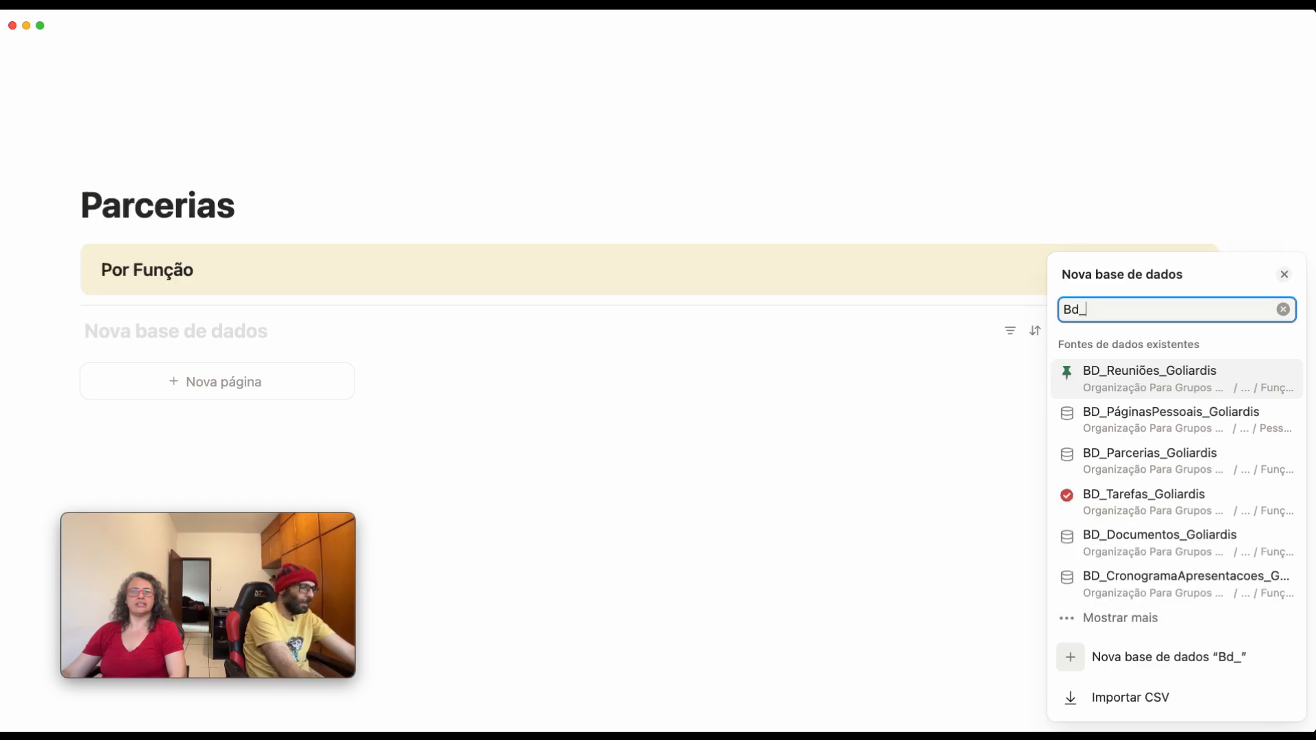
pyautogui.write('Parcerias')
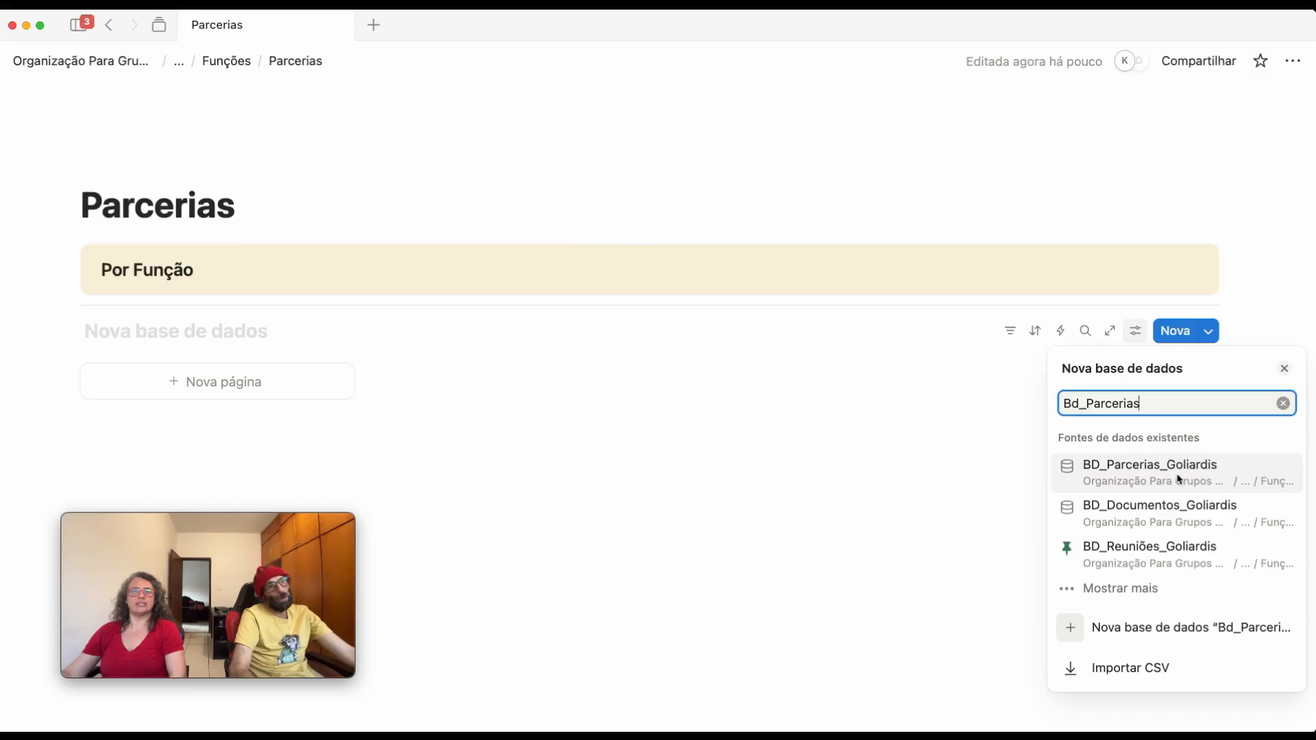
pyautogui.click(1158, 479)
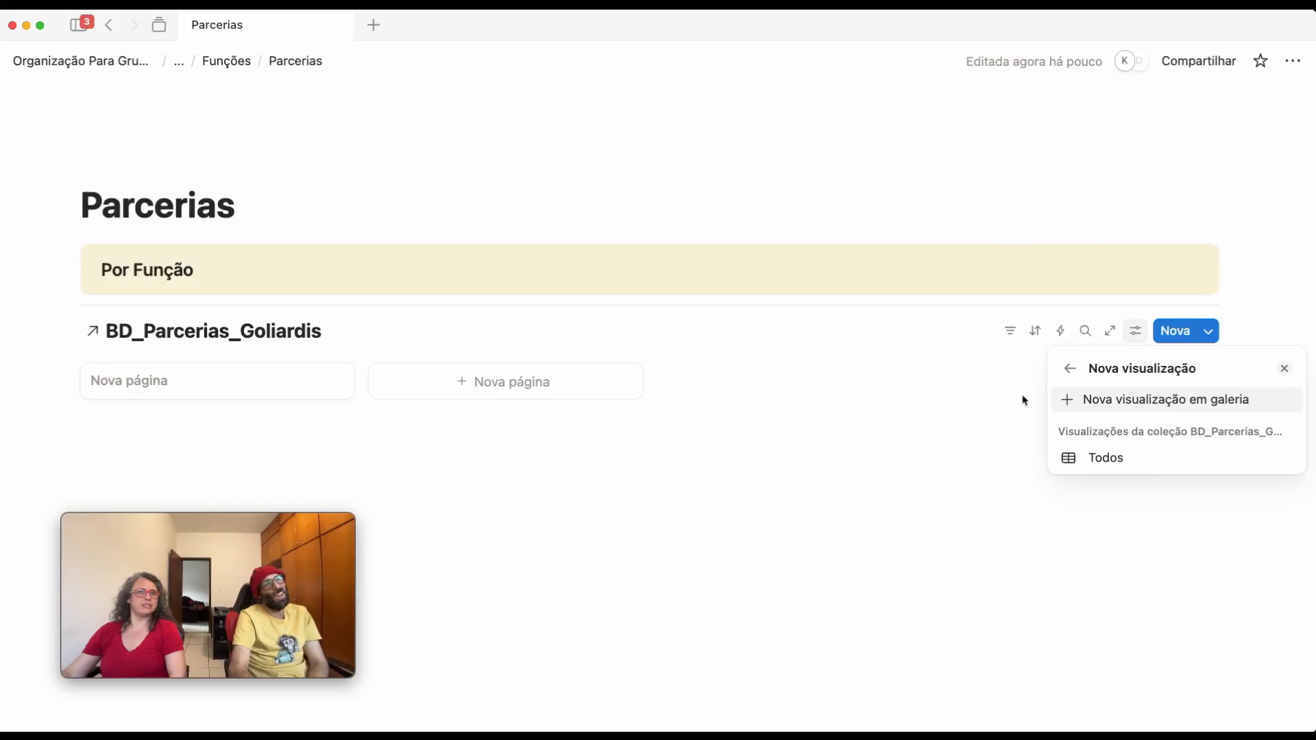
# Create a new gallery view of BD_Parcerias_Goliardis named Por Função
pyautogui.click(1143, 402)
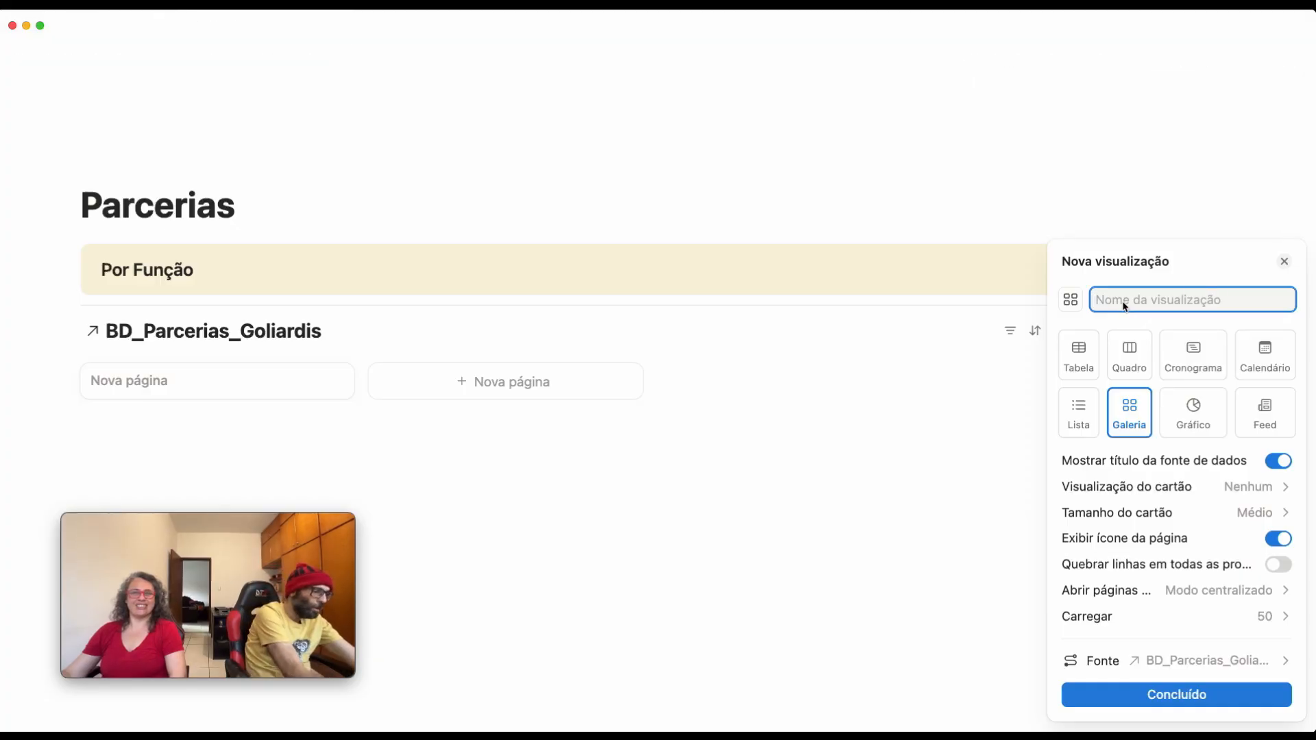
pyautogui.write('Po')
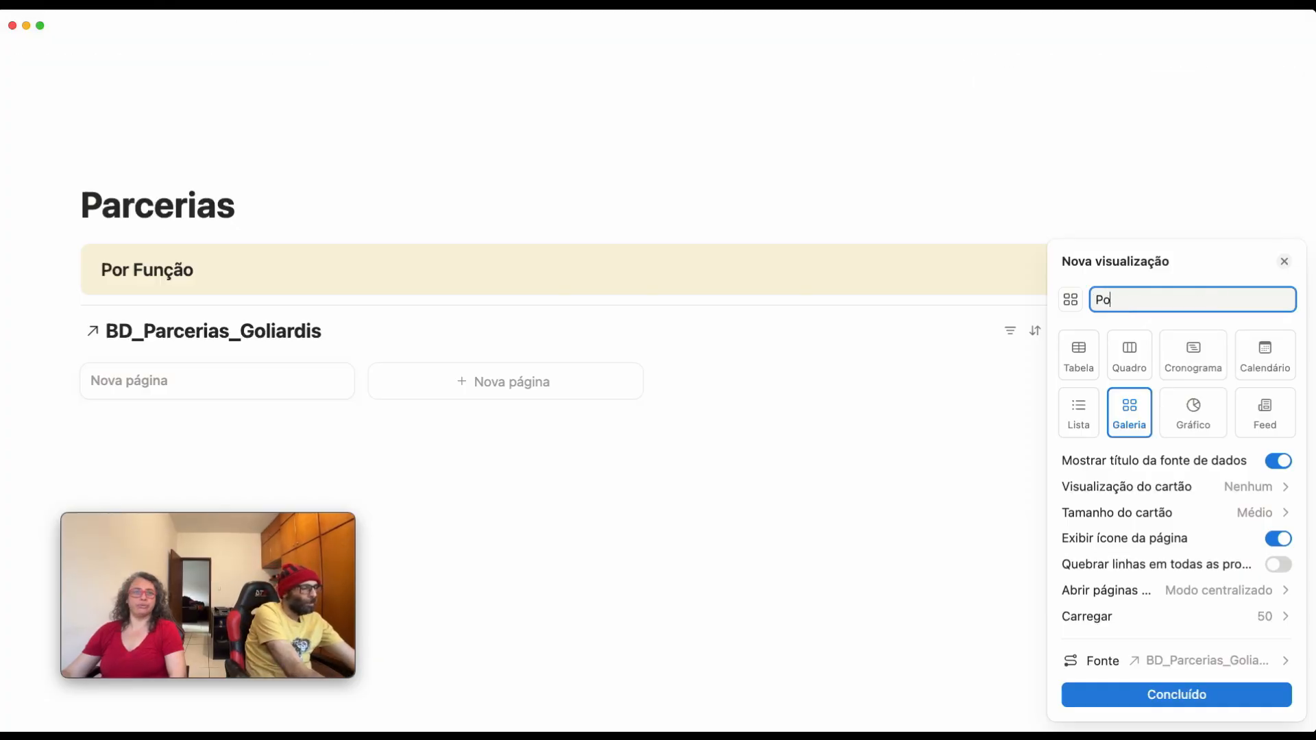
pyautogui.write('r Funç')
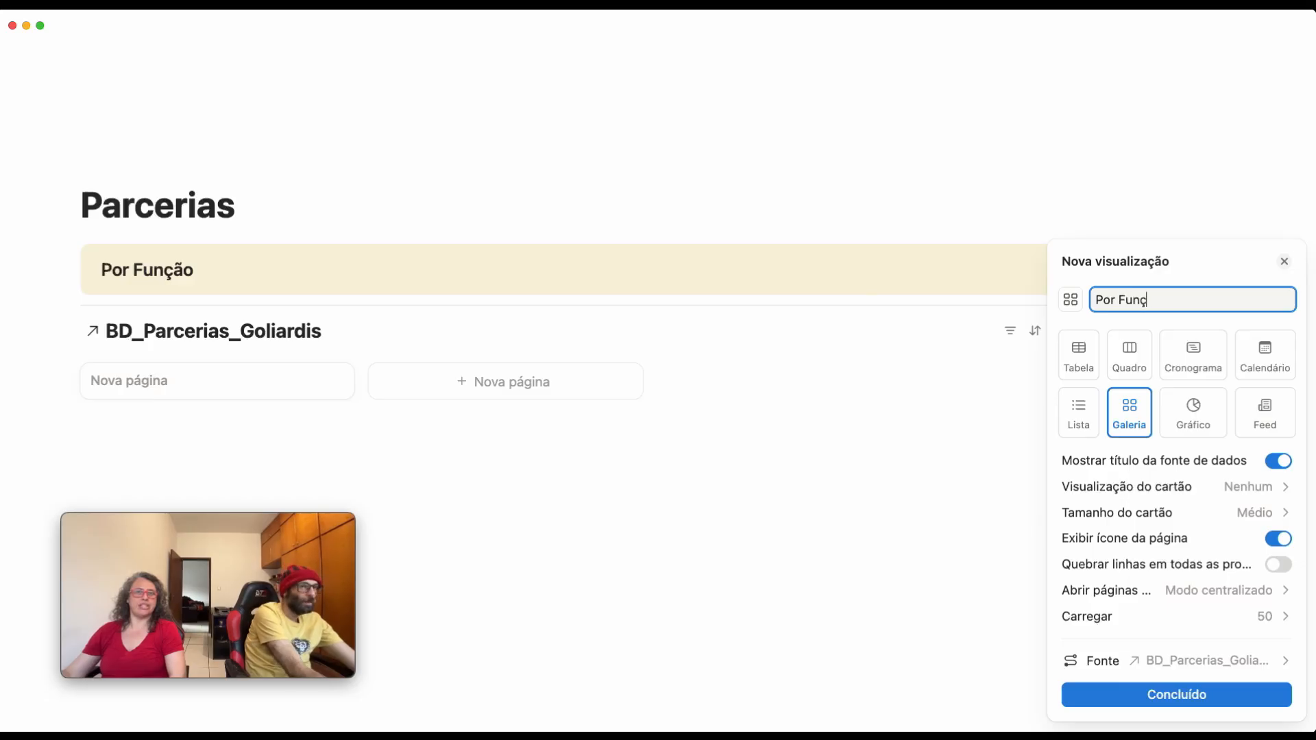
pyautogui.write('ão')
pyautogui.press('Return')
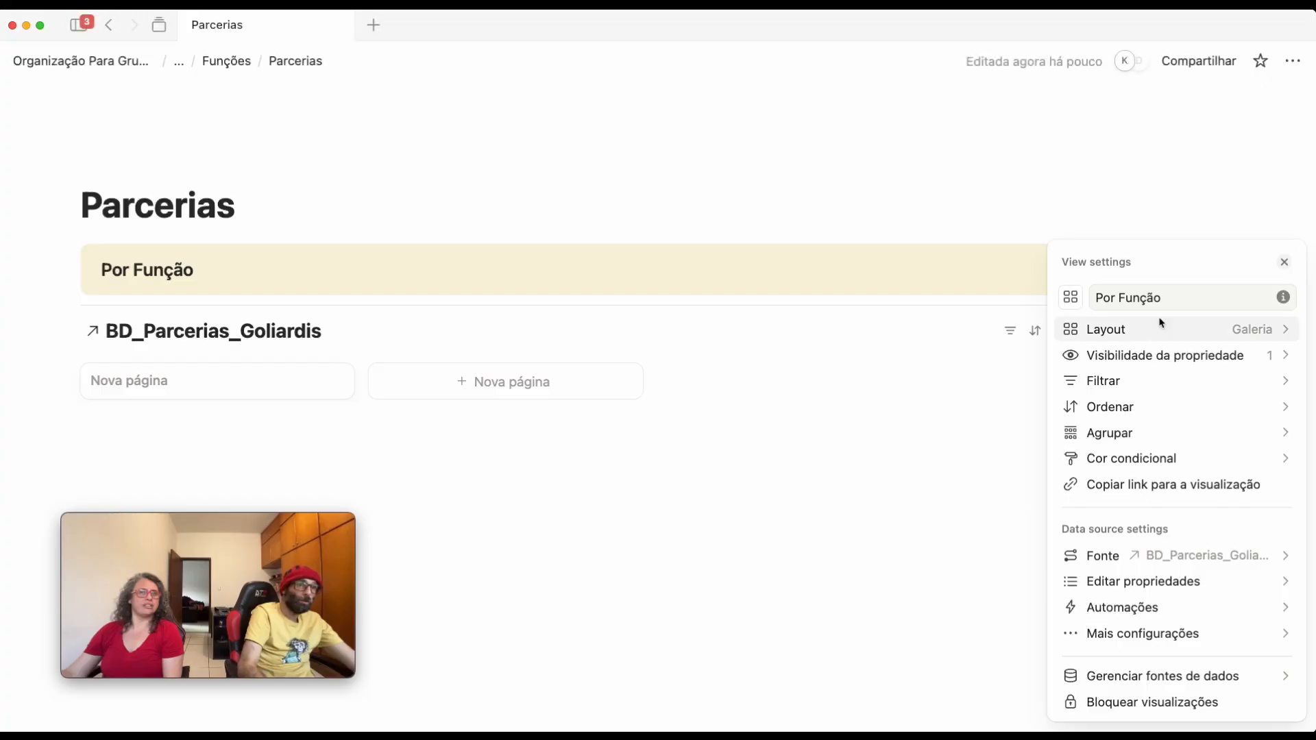
# Rename the gallery view as Todos
pyautogui.click(1153, 297)
pyautogui.tripleClick(1153, 297)
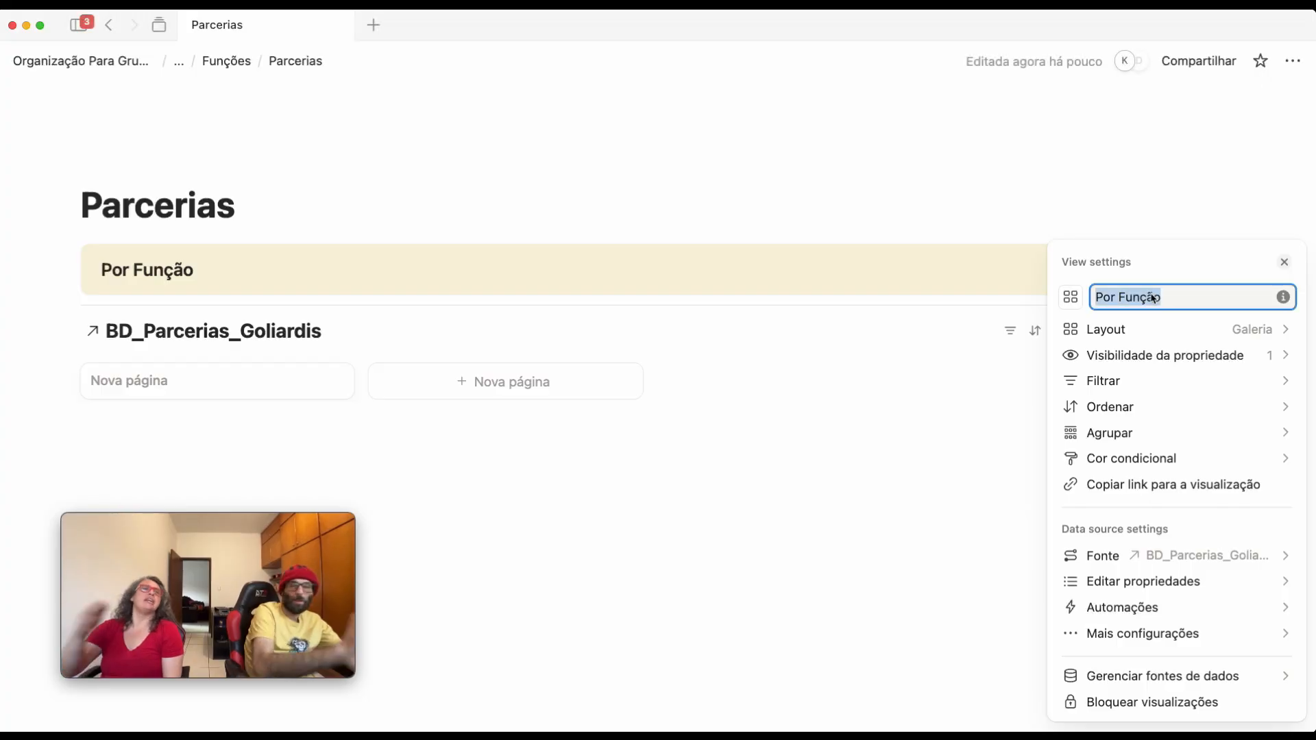
pyautogui.write('Todos')
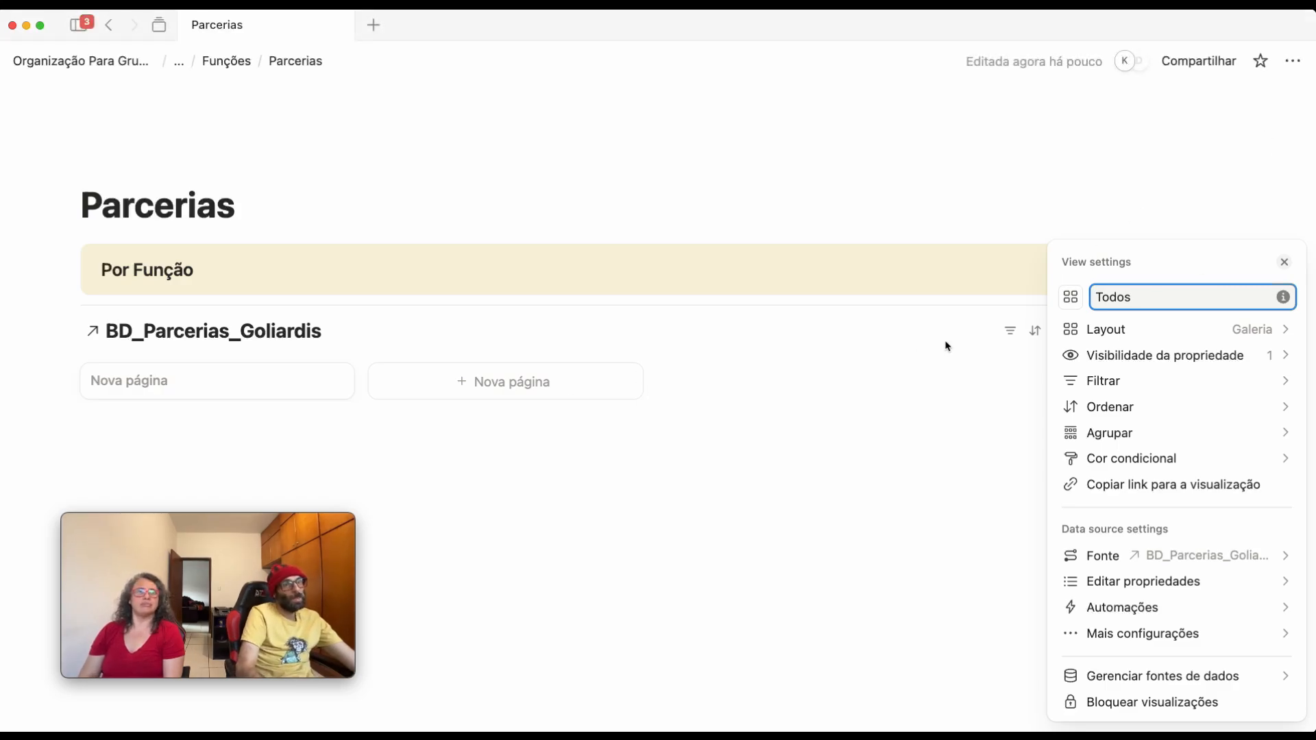
# Hide the data source title in the Todos gallery and set its card size to Pequeno
pyautogui.click(1150, 337)
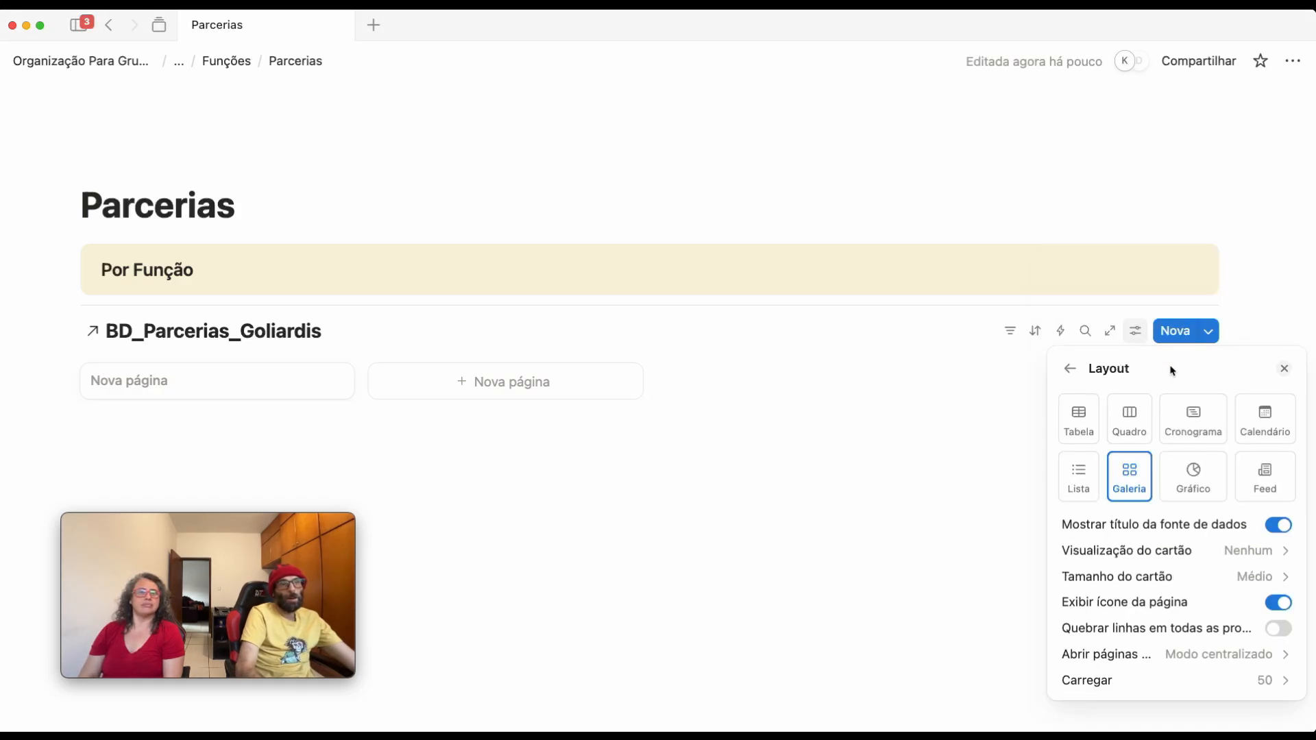
pyautogui.click(1287, 529)
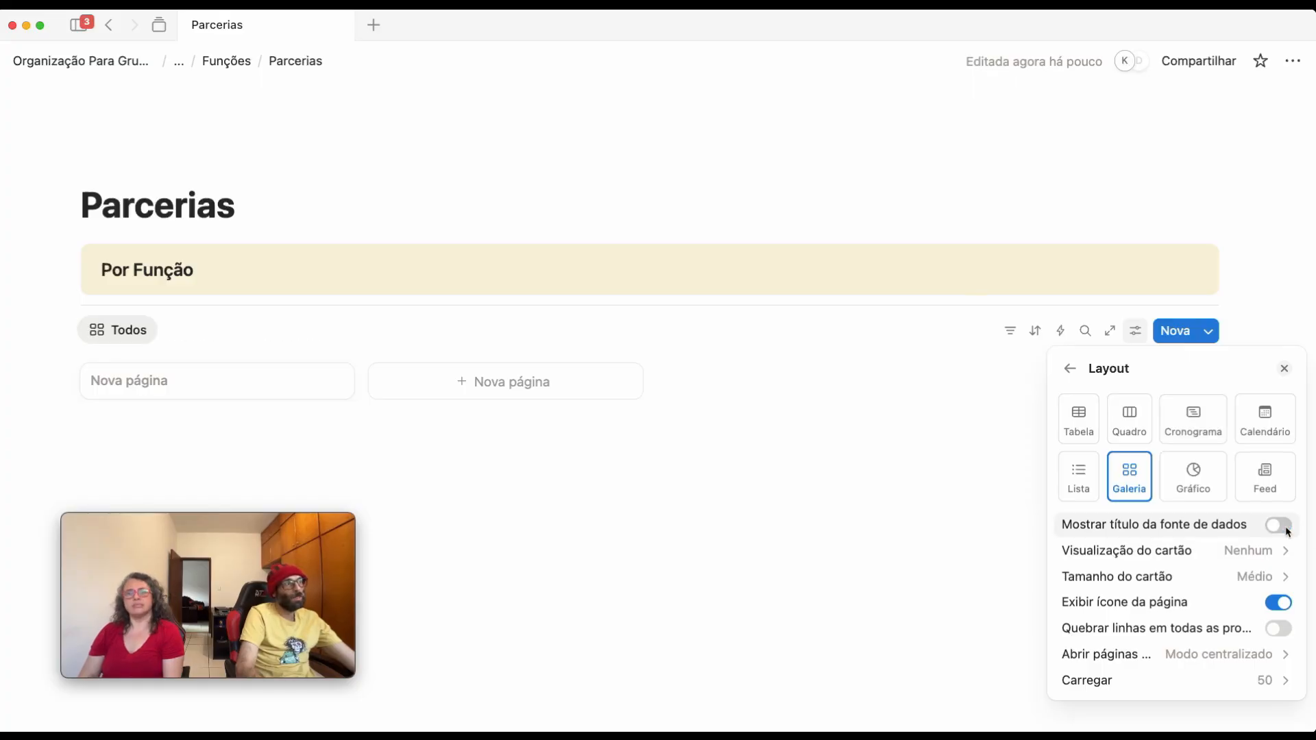
pyautogui.click(1259, 583)
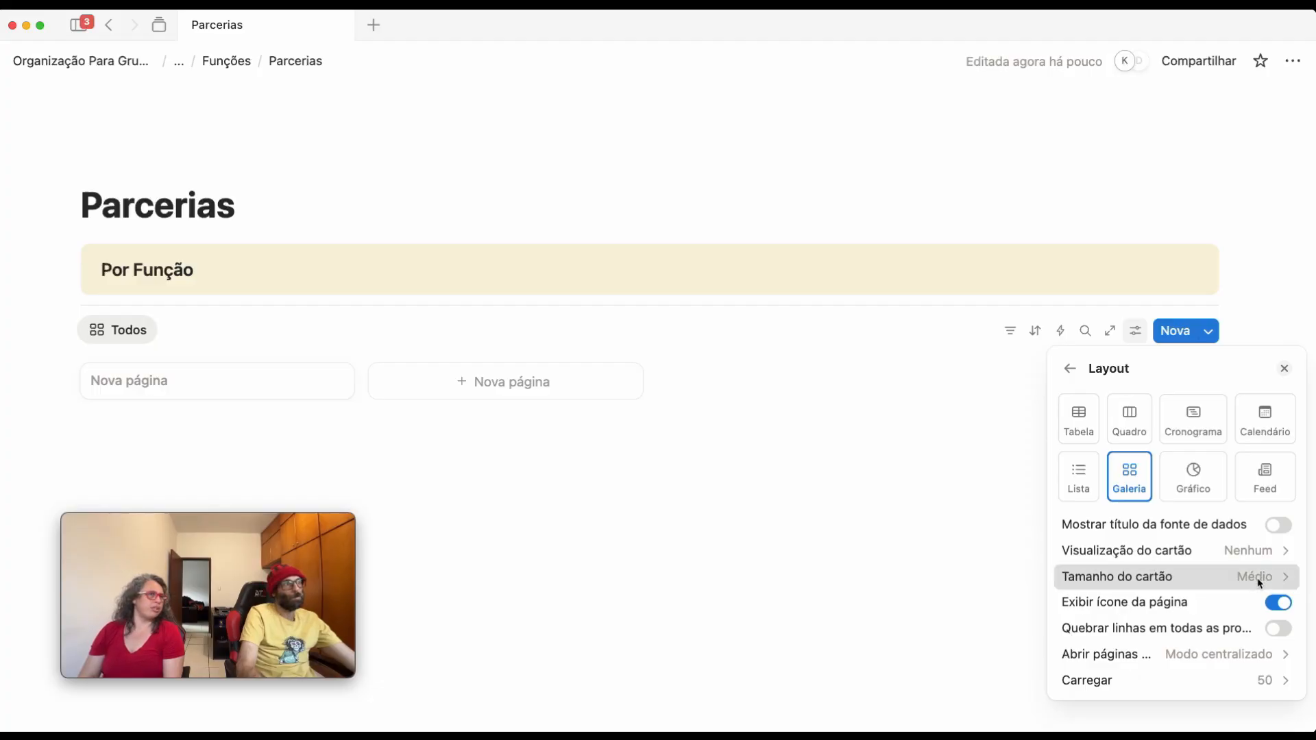
pyautogui.click(1259, 583)
pyautogui.click(727, 510)
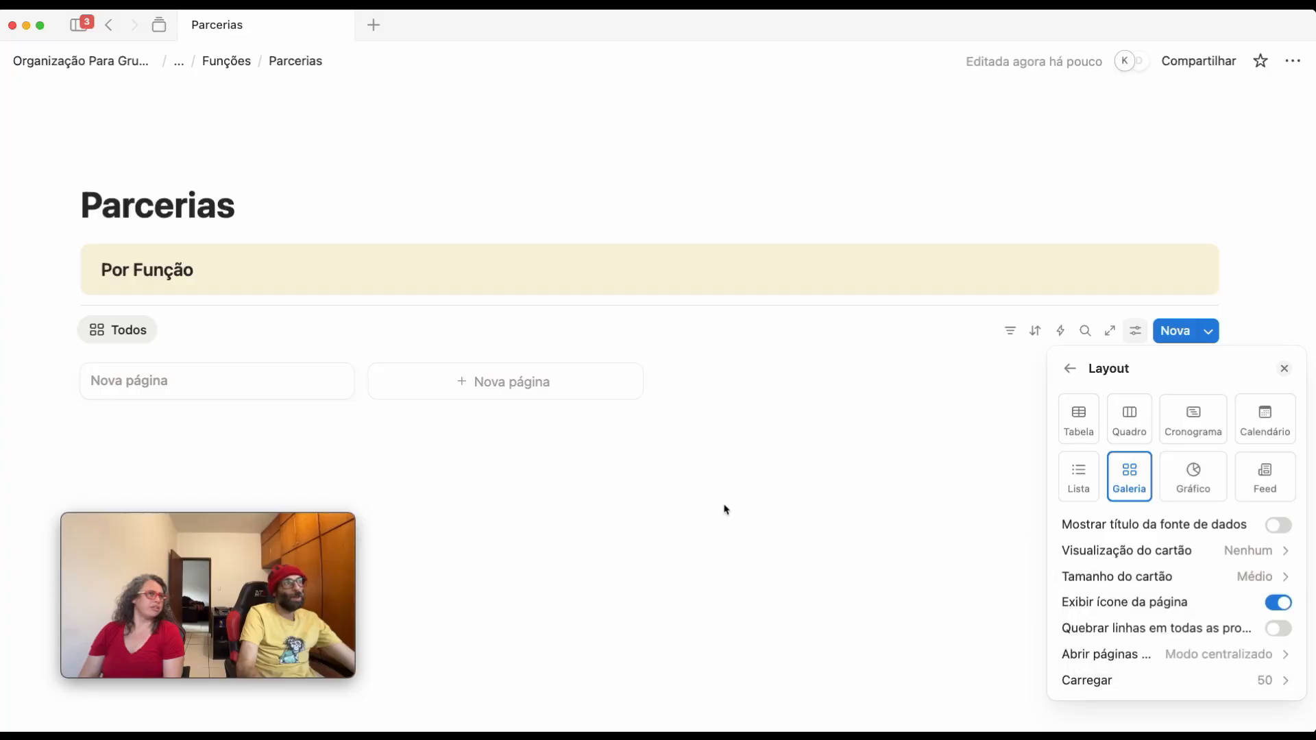
pyautogui.click(1203, 578)
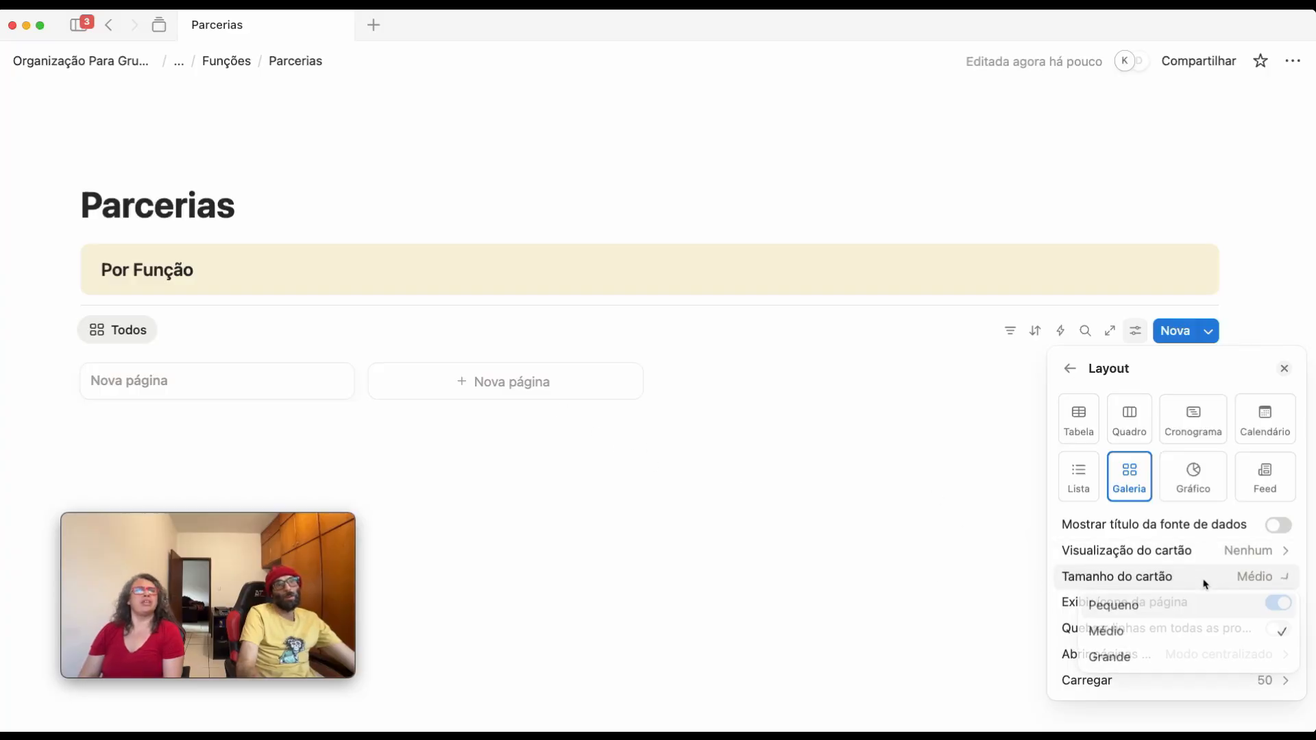
pyautogui.click(1104, 607)
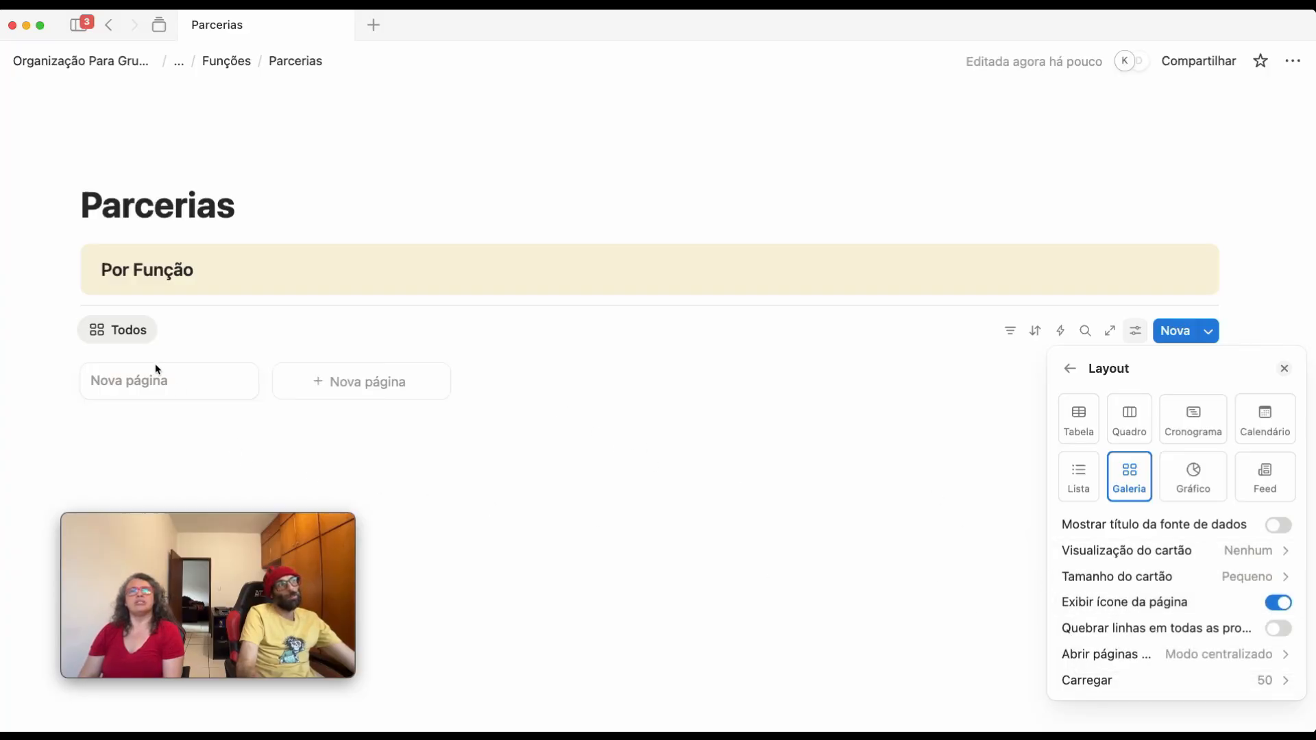
pyautogui.press('Escape')
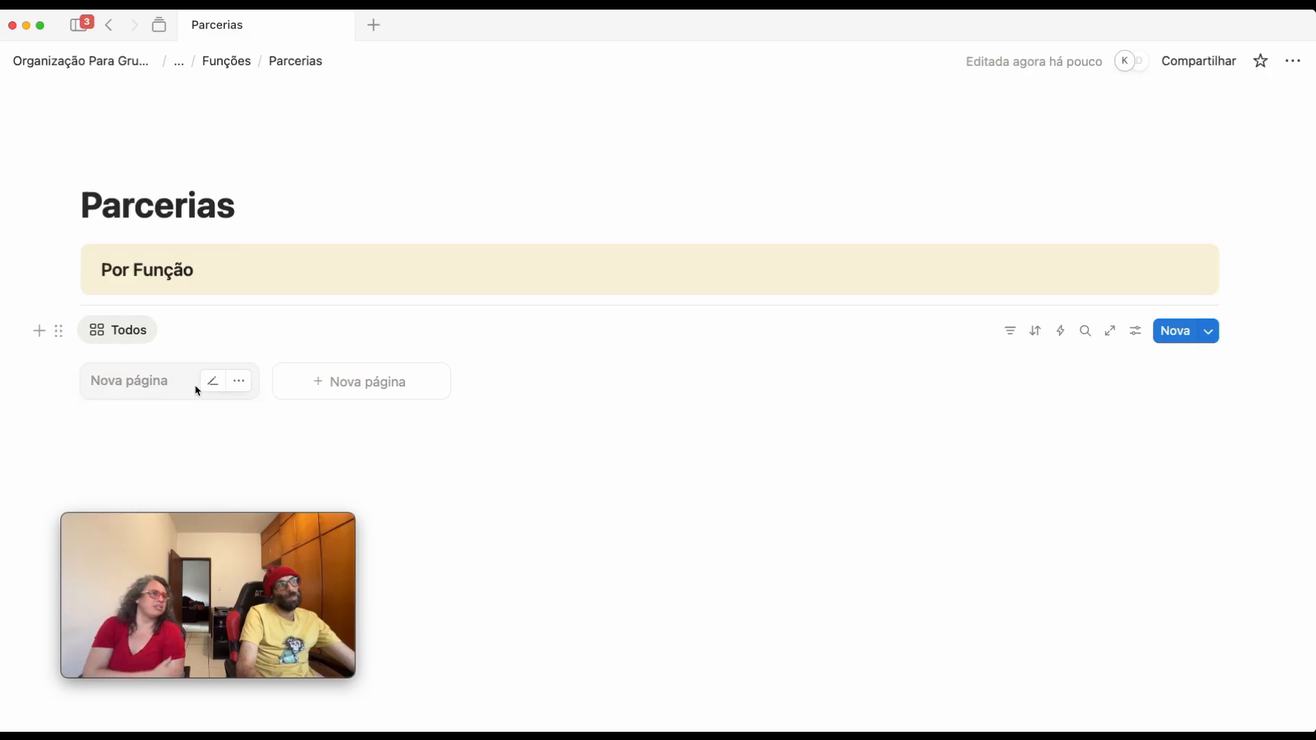
# Try the Médio card size, restore Pequeno, and finish the gallery layout with line wrapping in all properties and a load limit of 10
pyautogui.click(1135, 332)
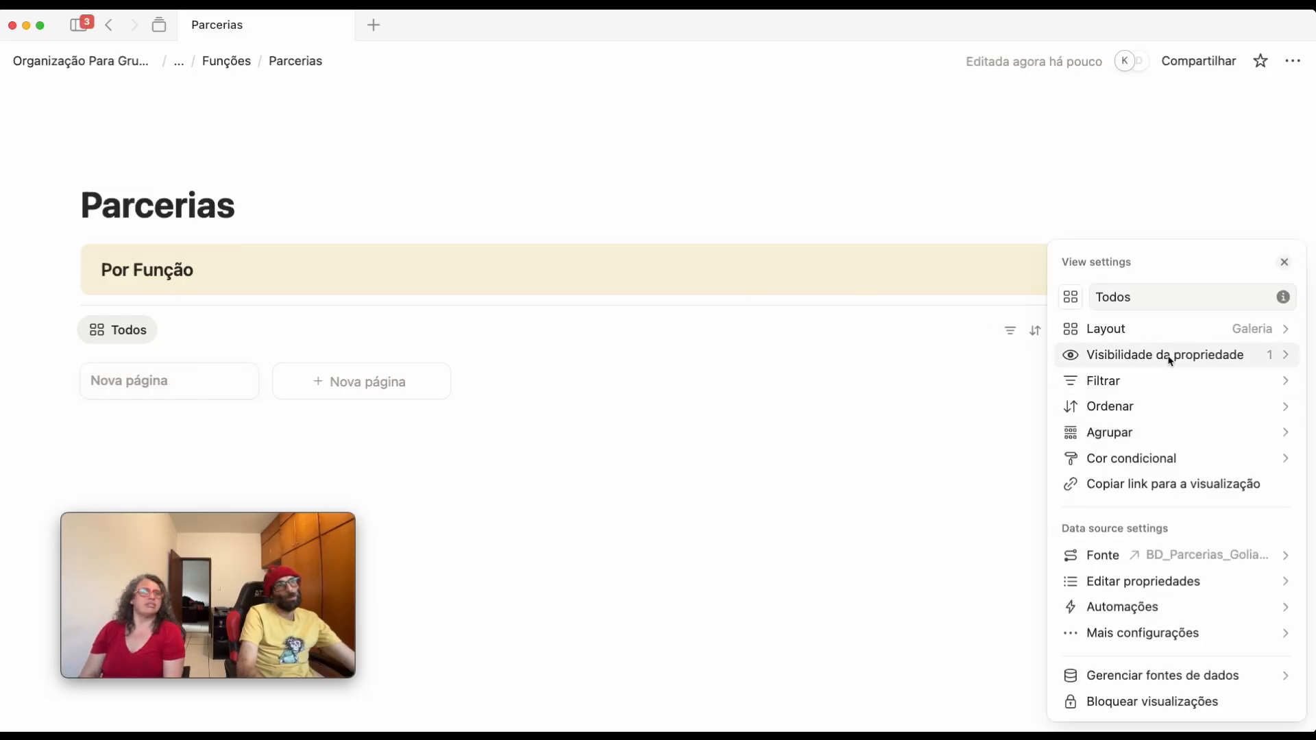
pyautogui.click(1170, 334)
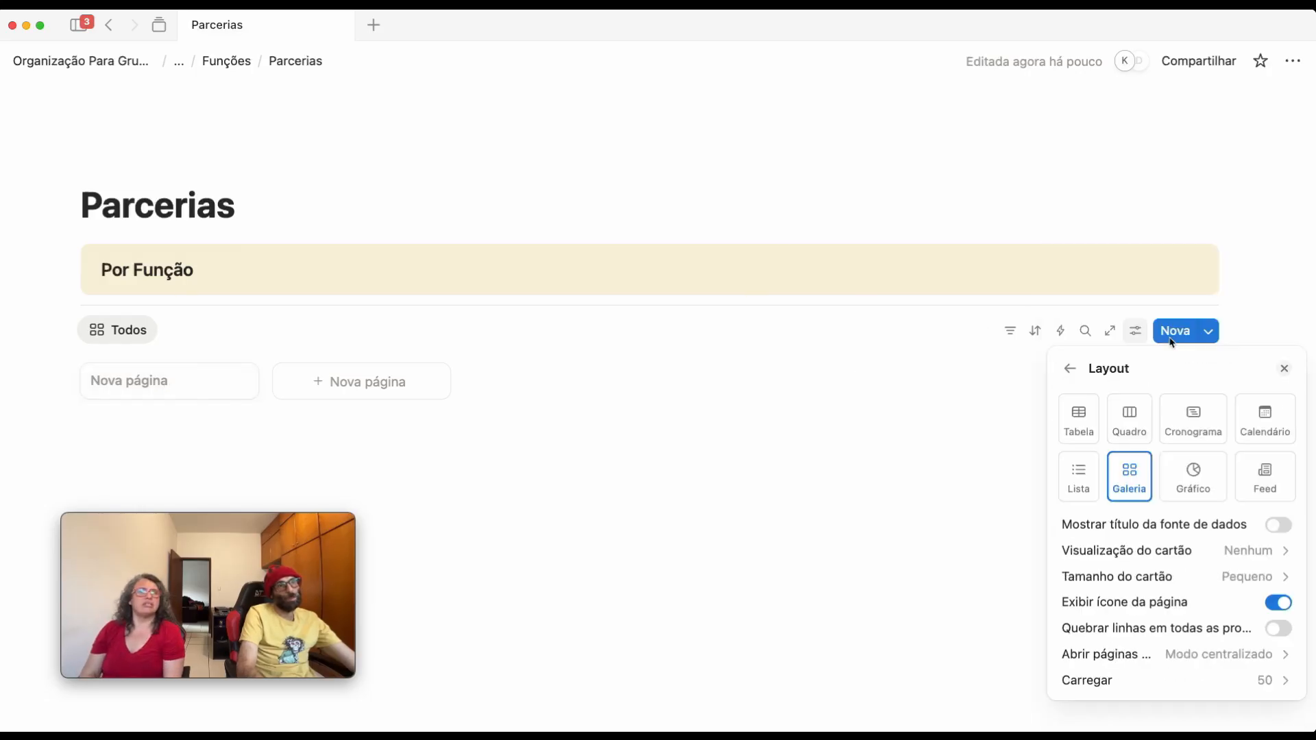
pyautogui.click(1251, 580)
pyautogui.click(1115, 631)
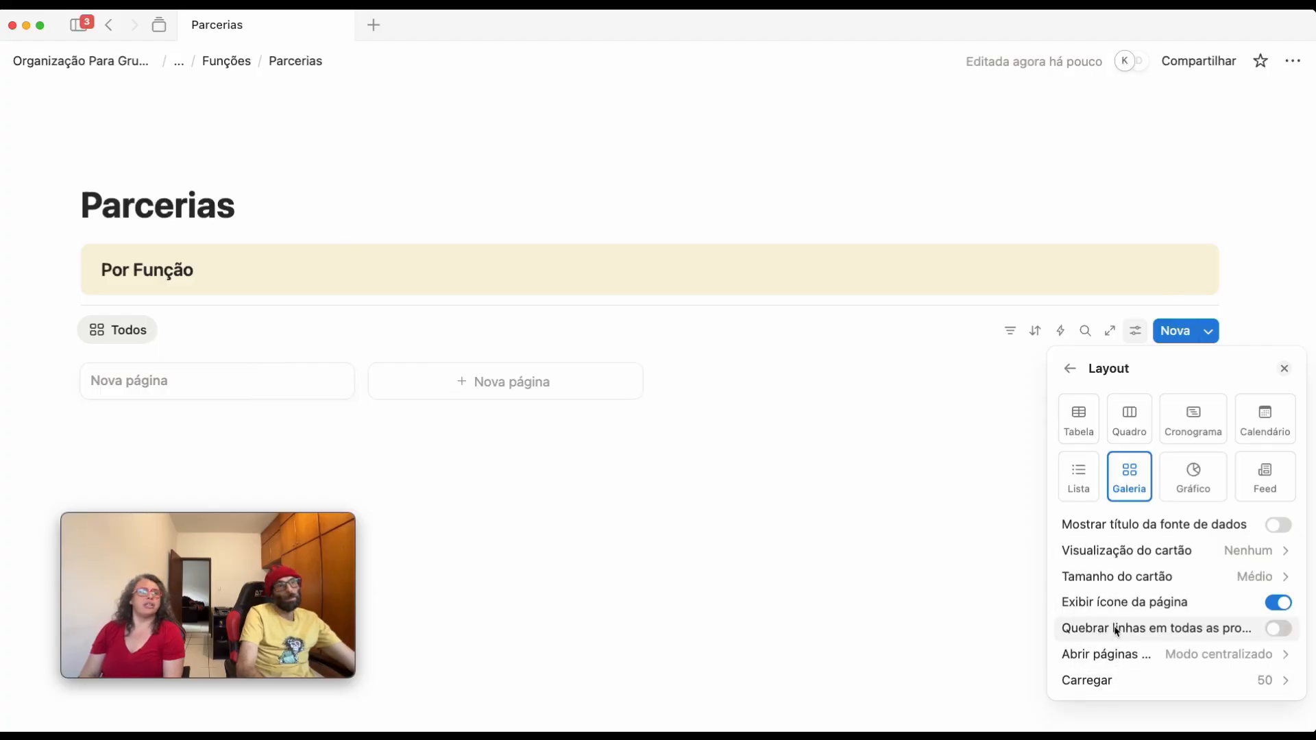
pyautogui.click(1278, 628)
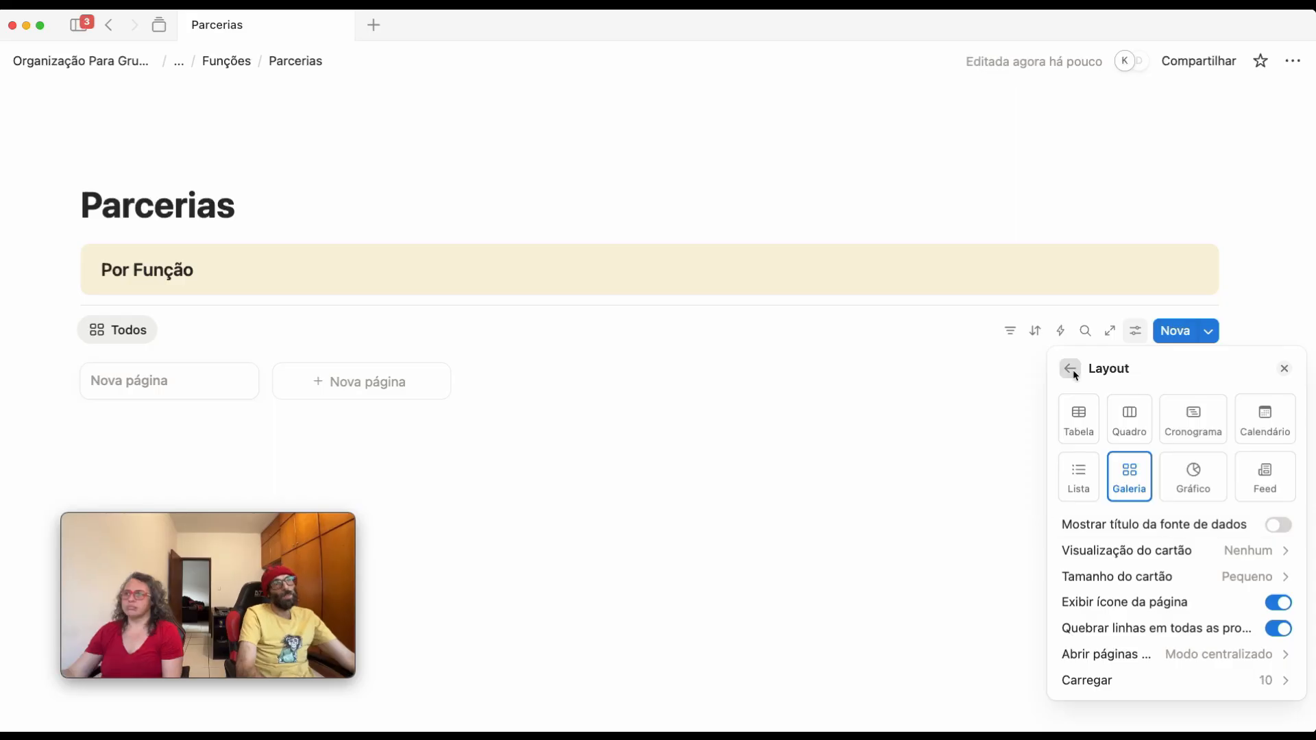
# Group the Todos gallery by the Função property
pyautogui.click(1070, 369)
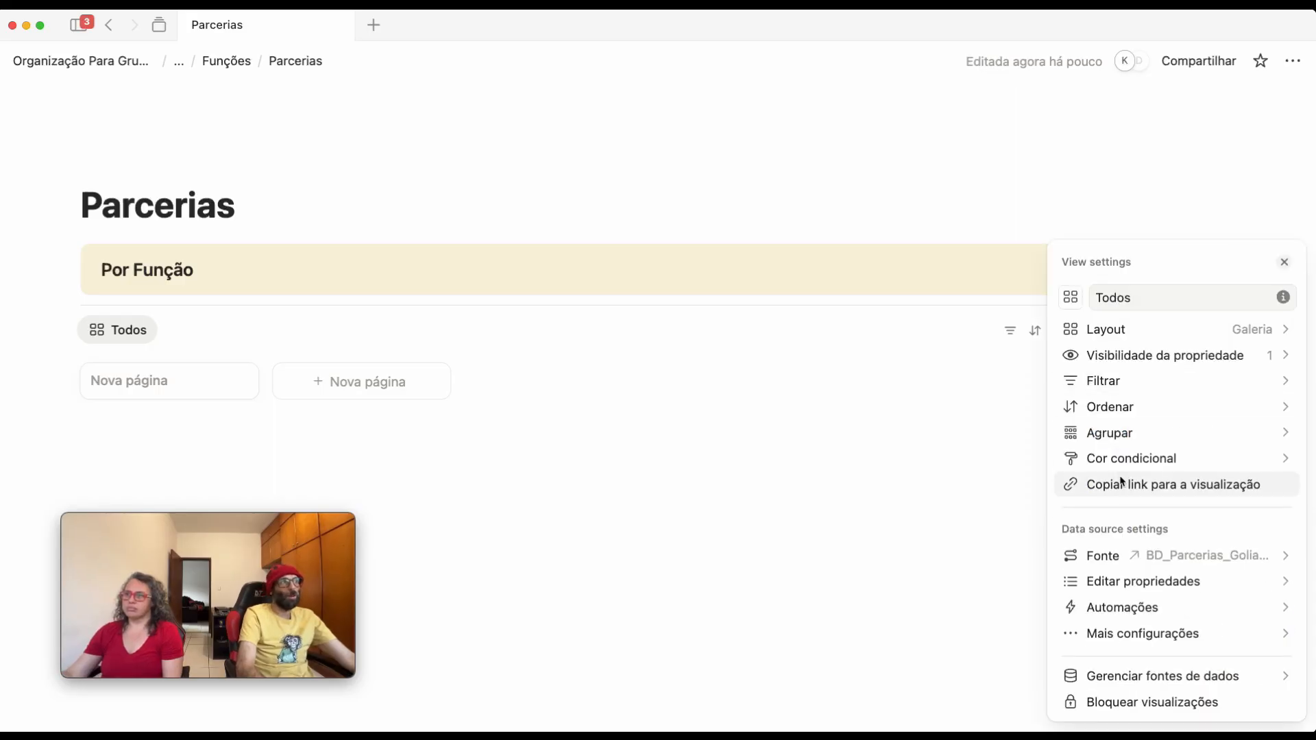
pyautogui.click(1227, 439)
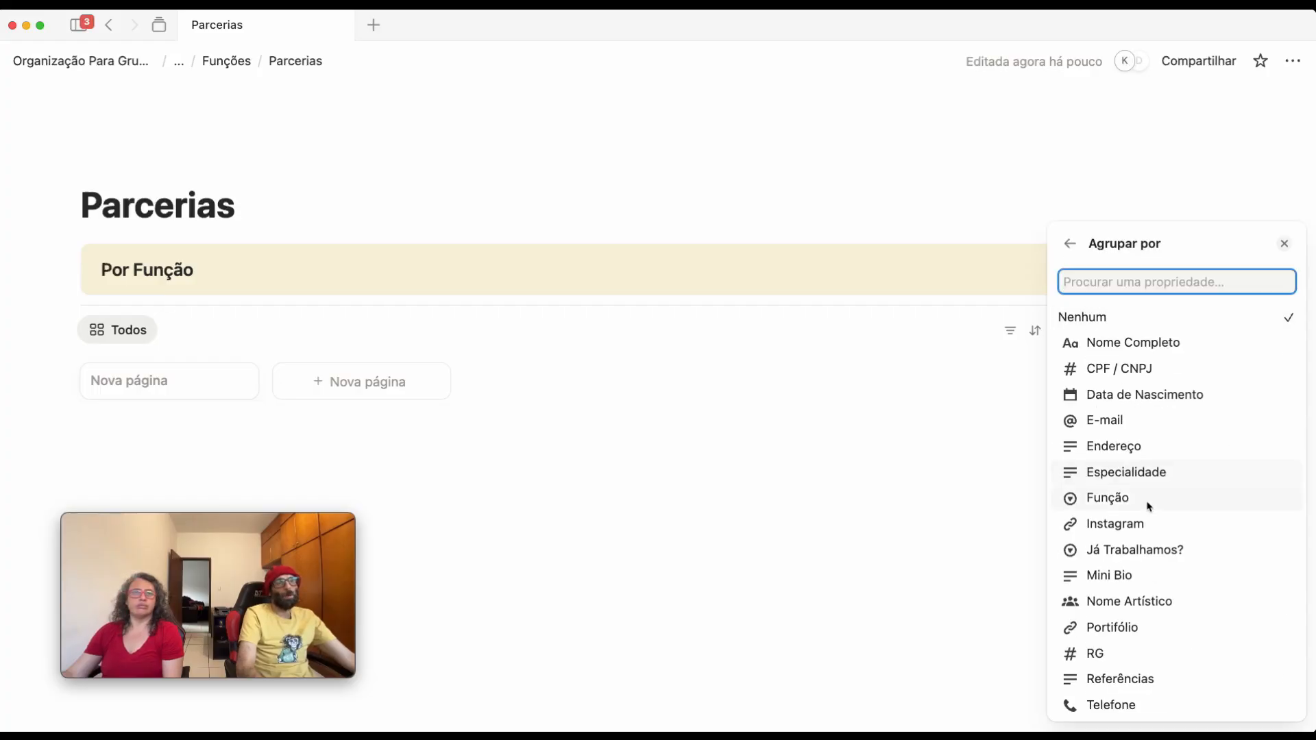
pyautogui.click(1123, 502)
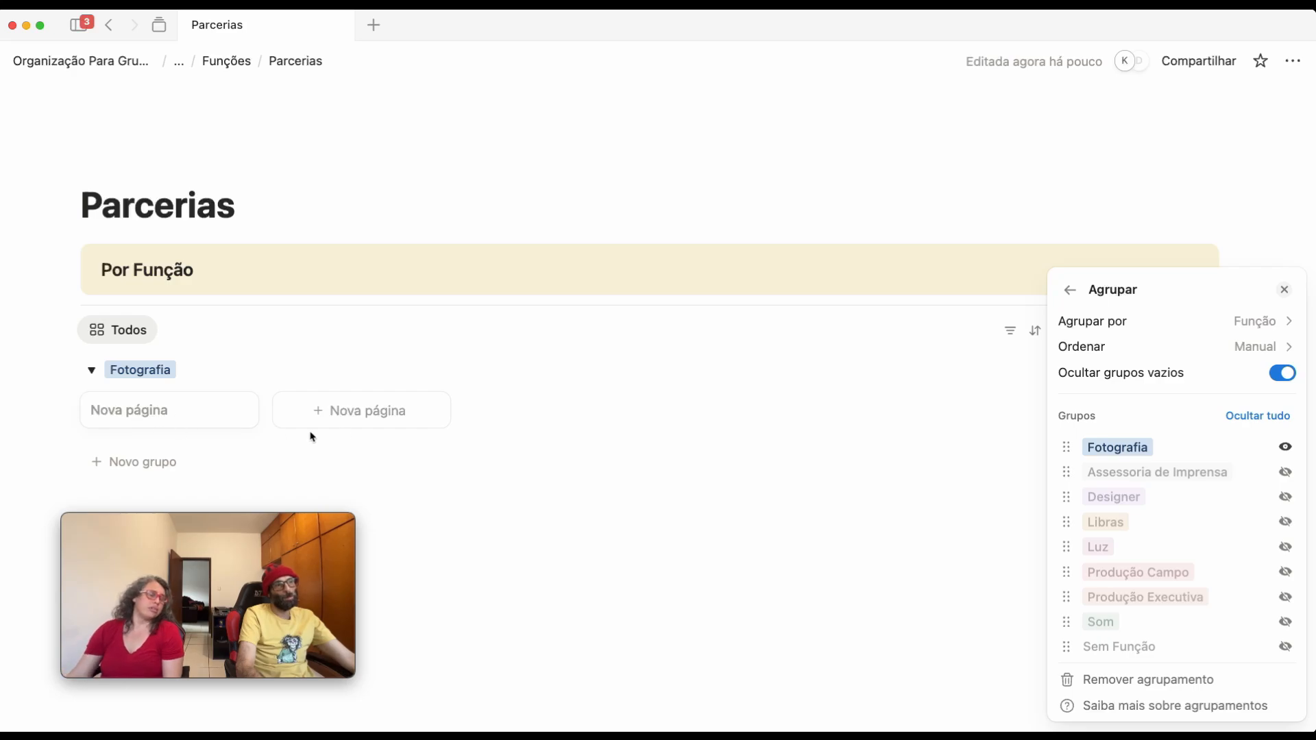
pyautogui.click(244, 455)
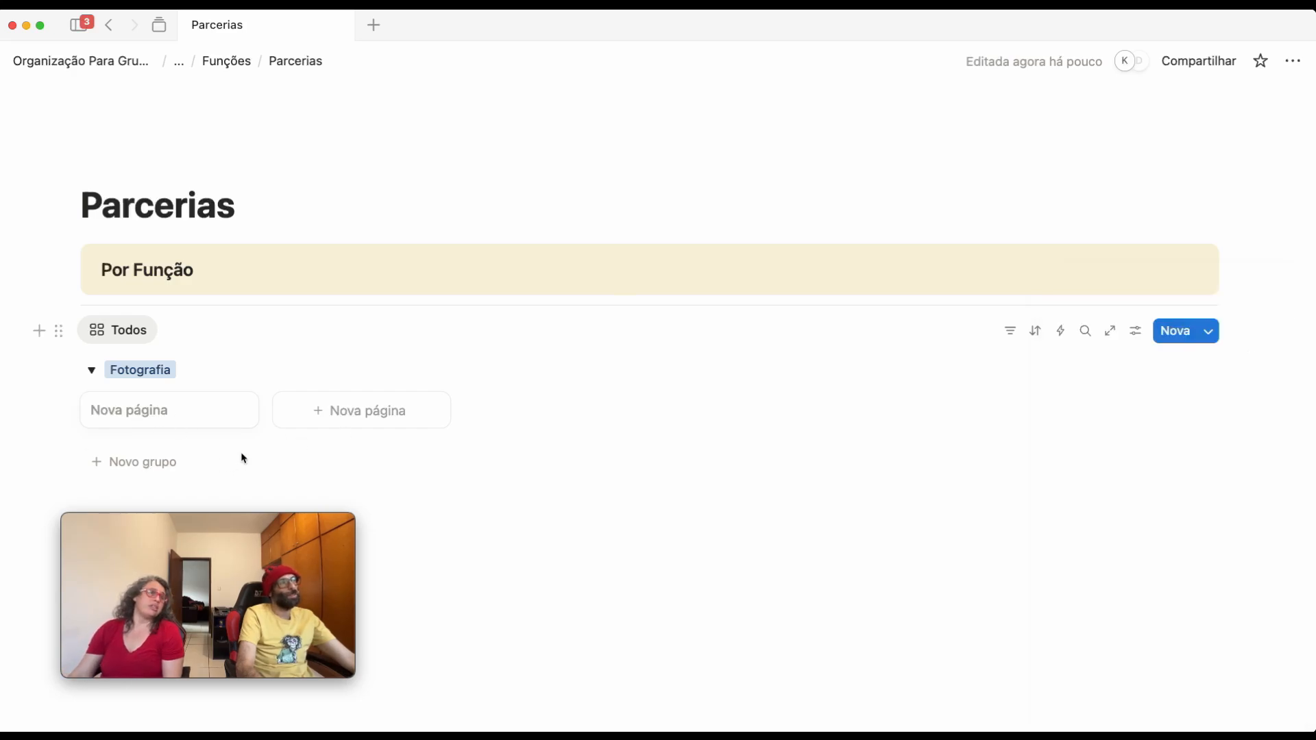
# Add a test partner page titled teste to the gallery with Função set to Som
pyautogui.click(370, 423)
pyautogui.click(546, 541)
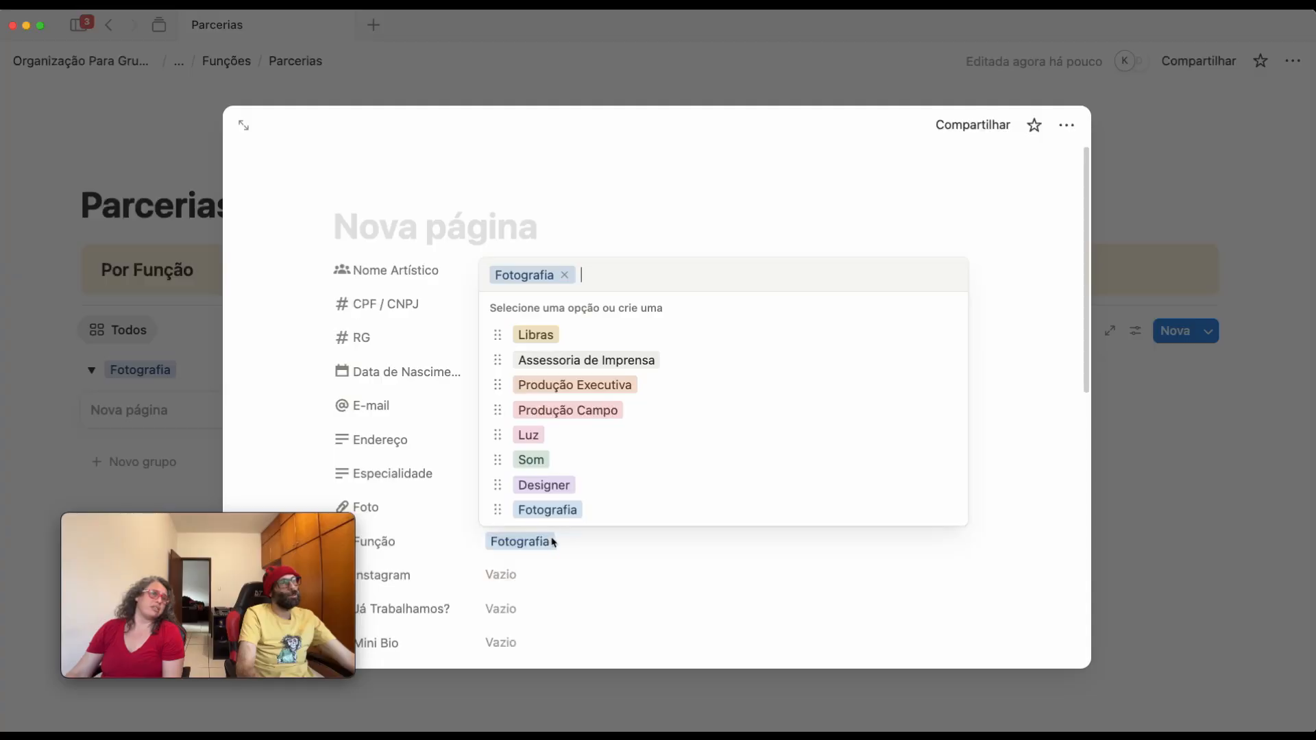
pyautogui.click(563, 472)
pyautogui.click(420, 241)
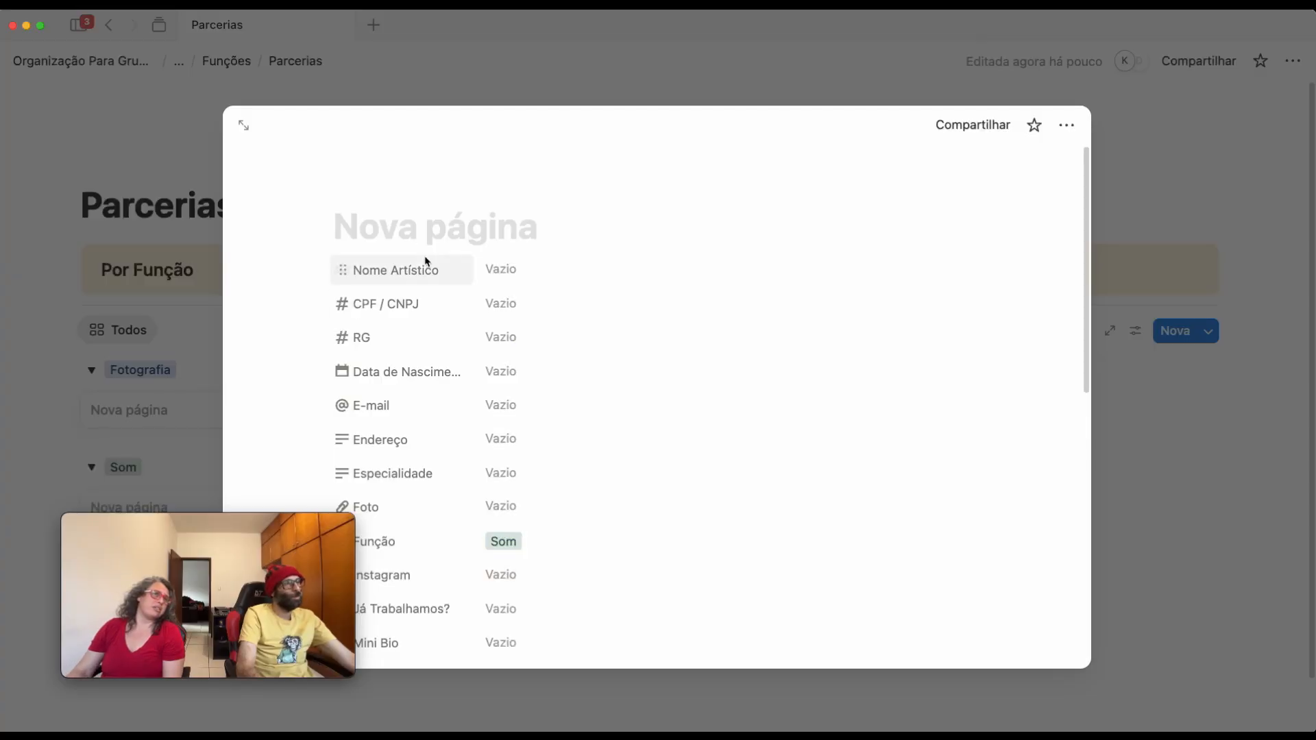
pyautogui.write('teste')
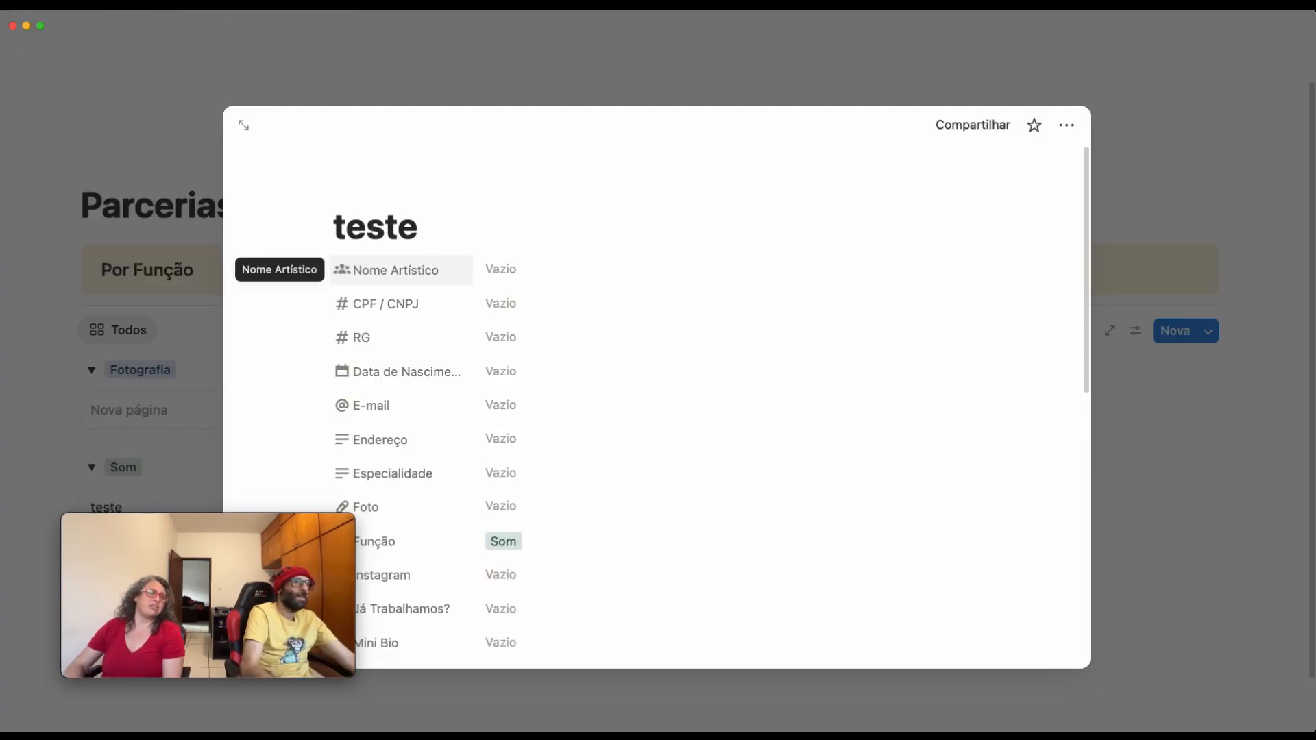
pyautogui.press('Escape')
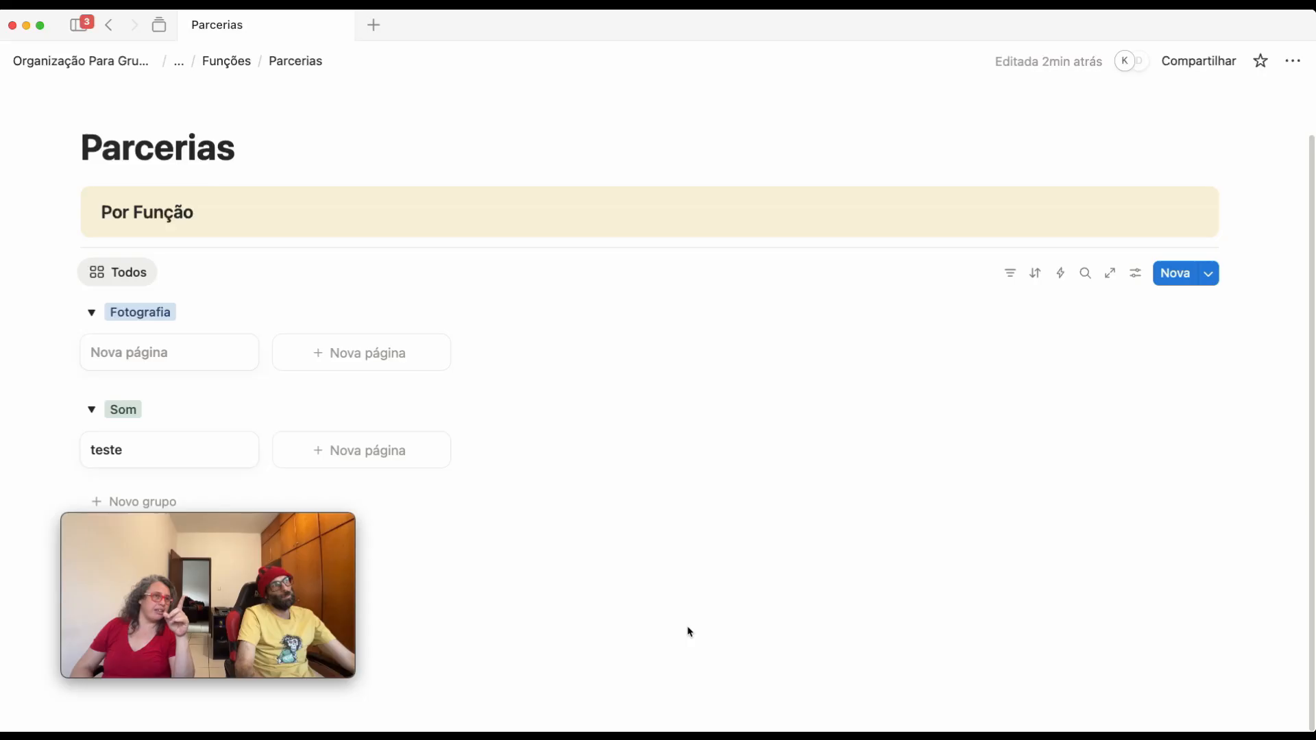
pyautogui.doubleClick(144, 213)
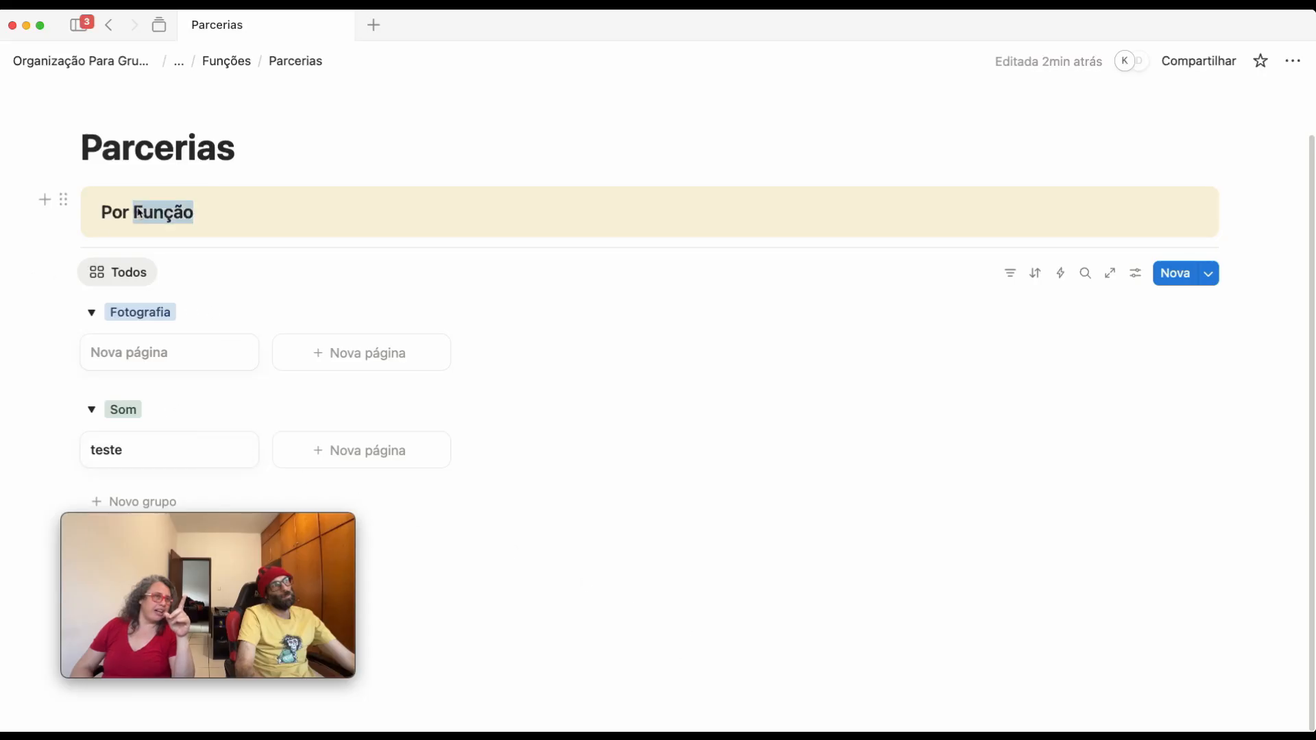
# Change the callout heading above the gallery from Por Função to Todos
pyautogui.tripleClick(144, 217)
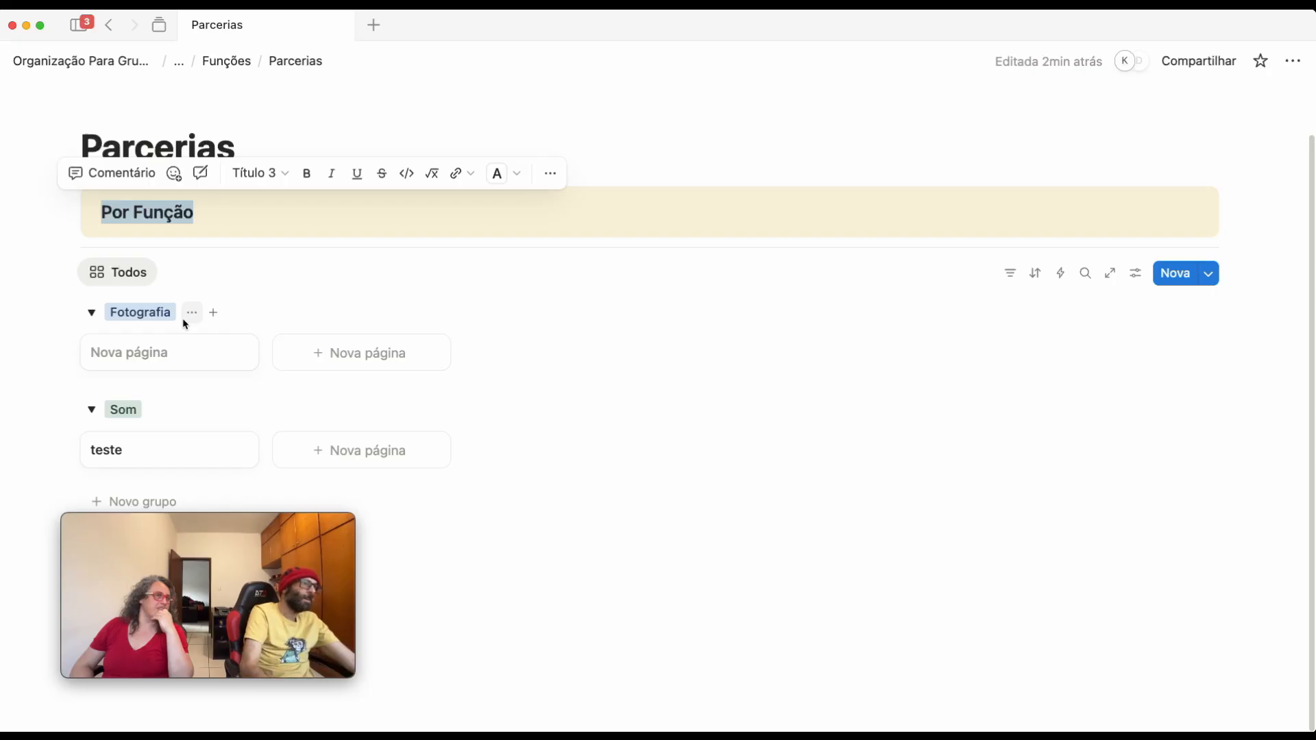
pyautogui.tripleClick(122, 214)
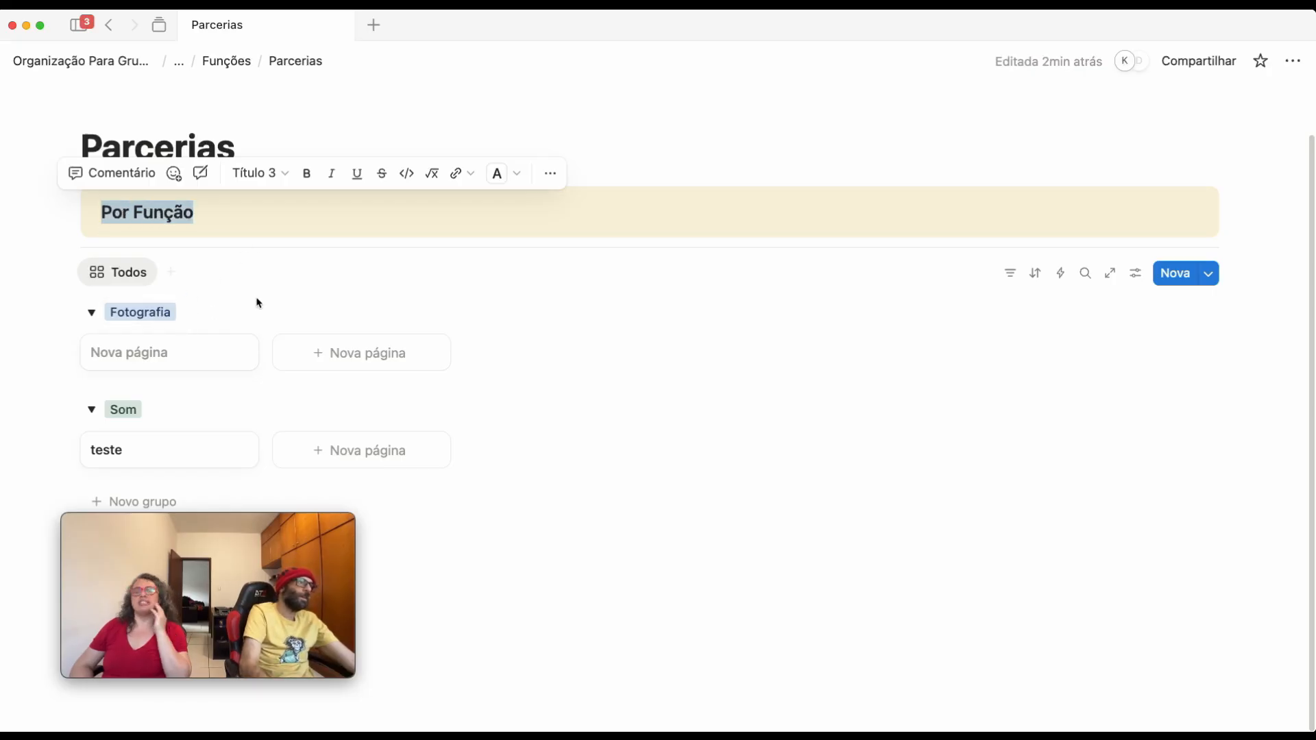
pyautogui.write('T')
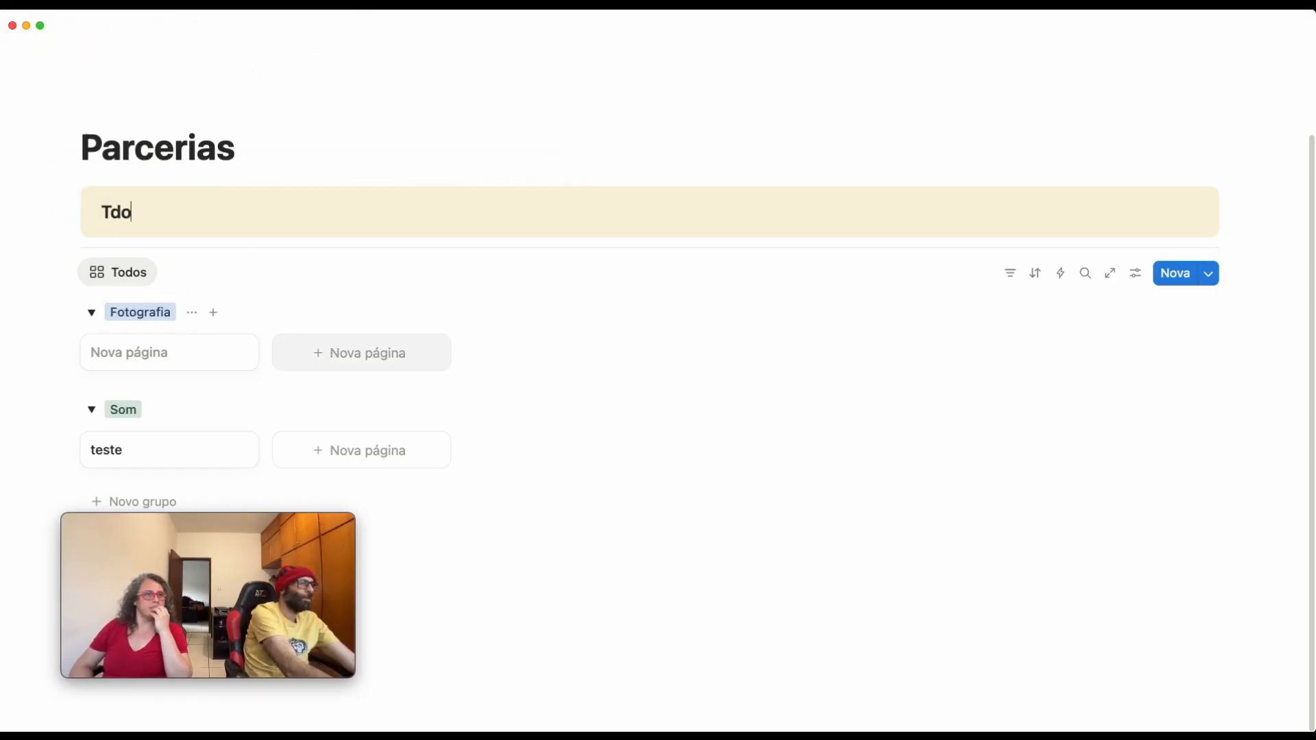
pyautogui.write('odos')
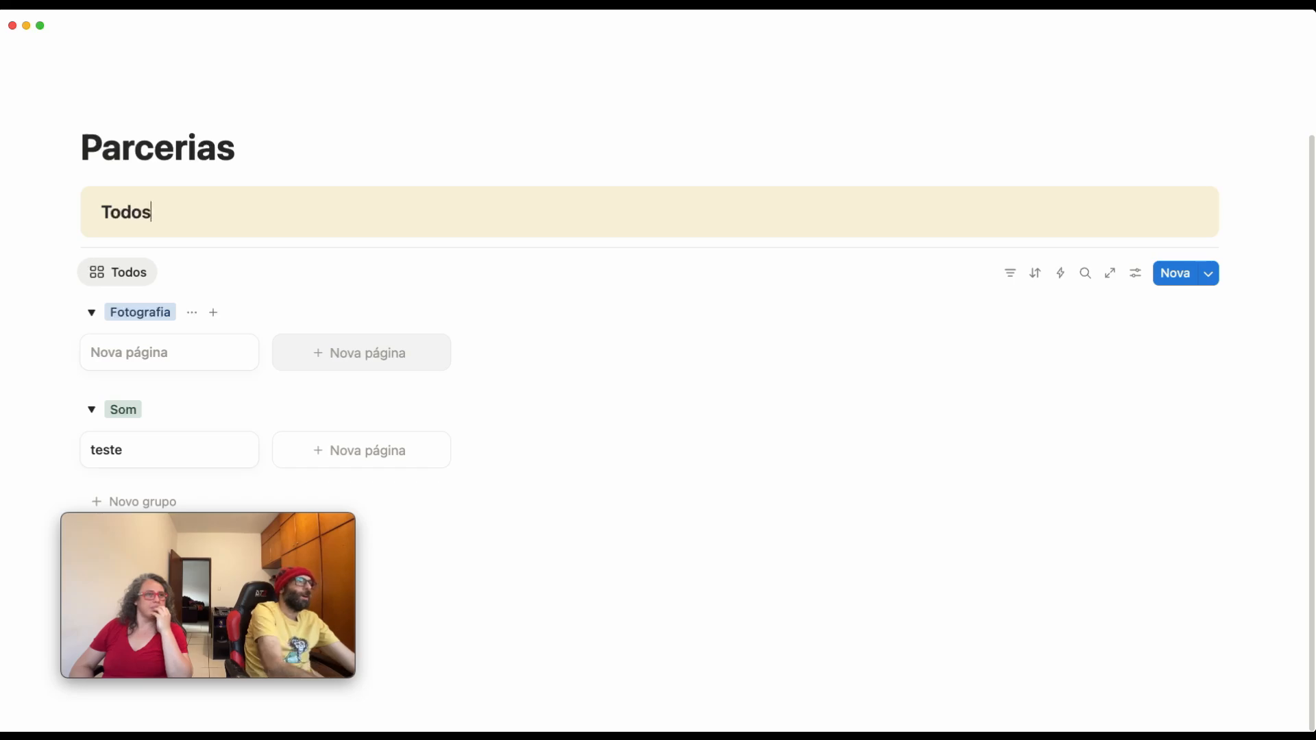
# Rename the gallery view to Por Função
pyautogui.click(142, 283)
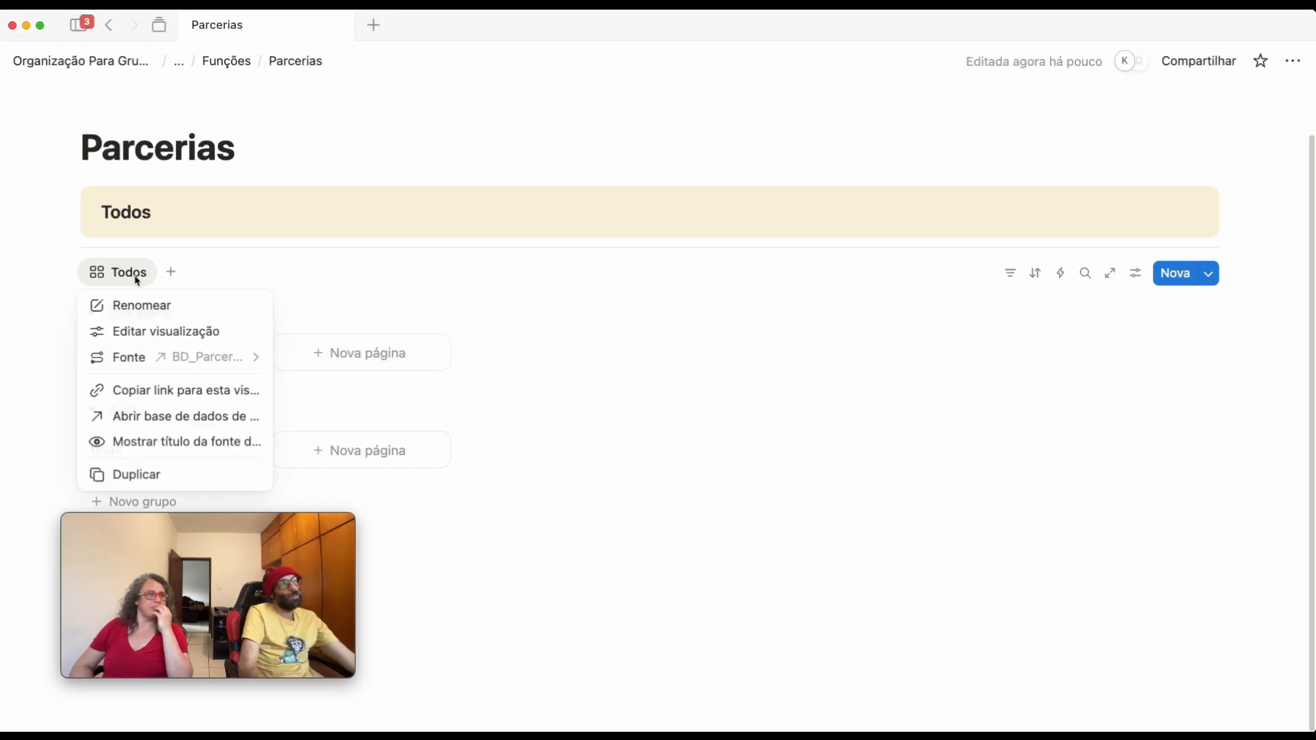
pyautogui.click(141, 305)
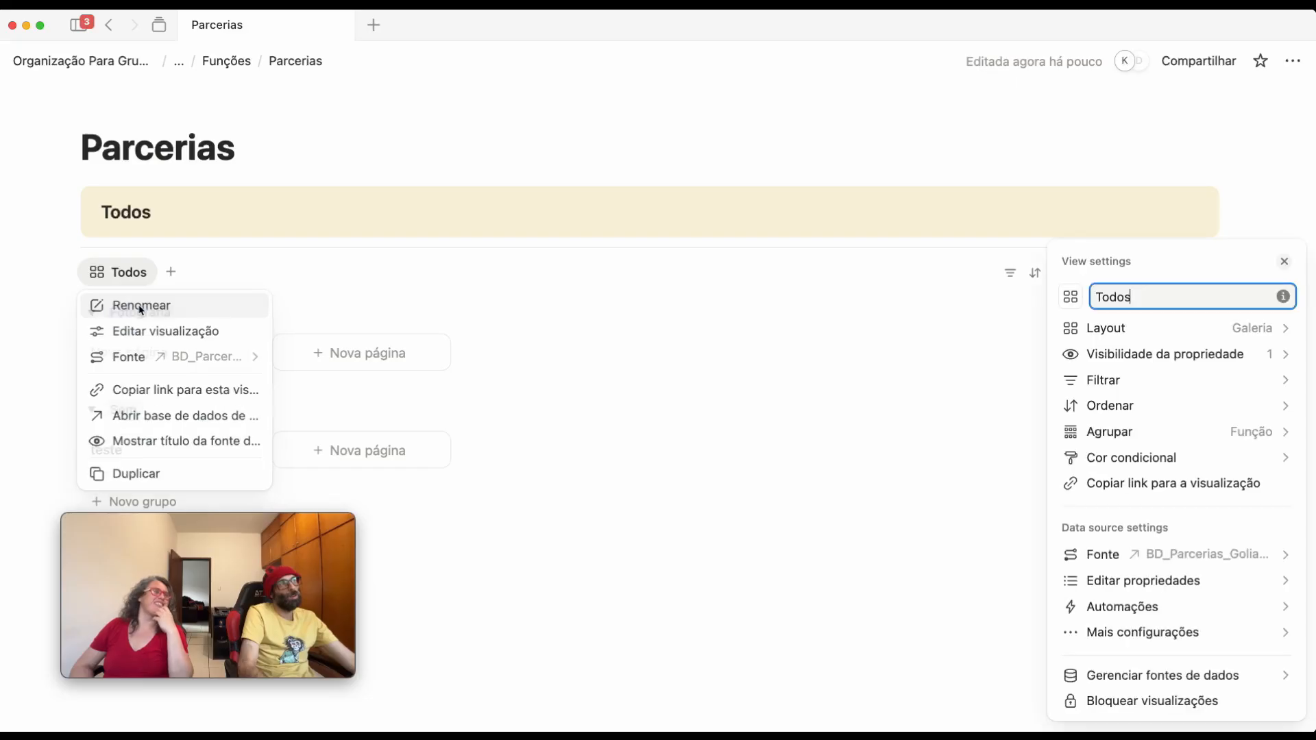
pyautogui.press('super+a')
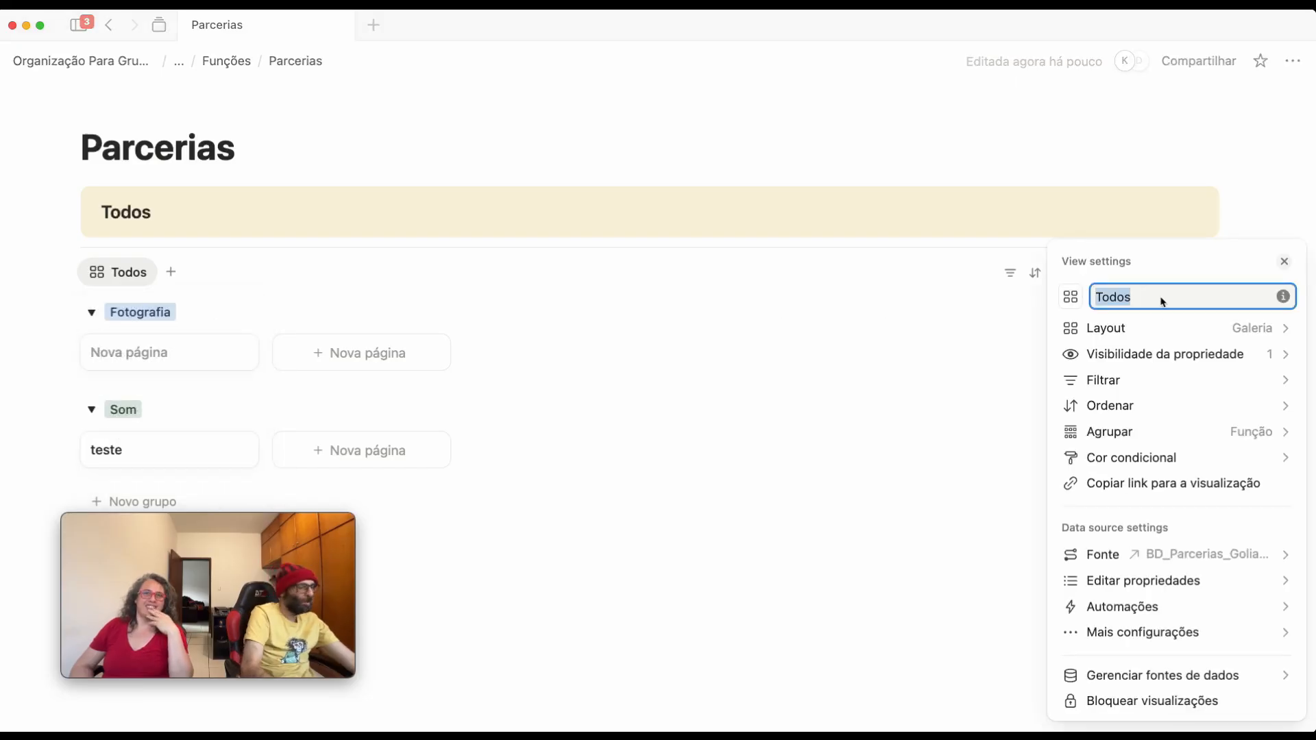
pyautogui.write('Por Função')
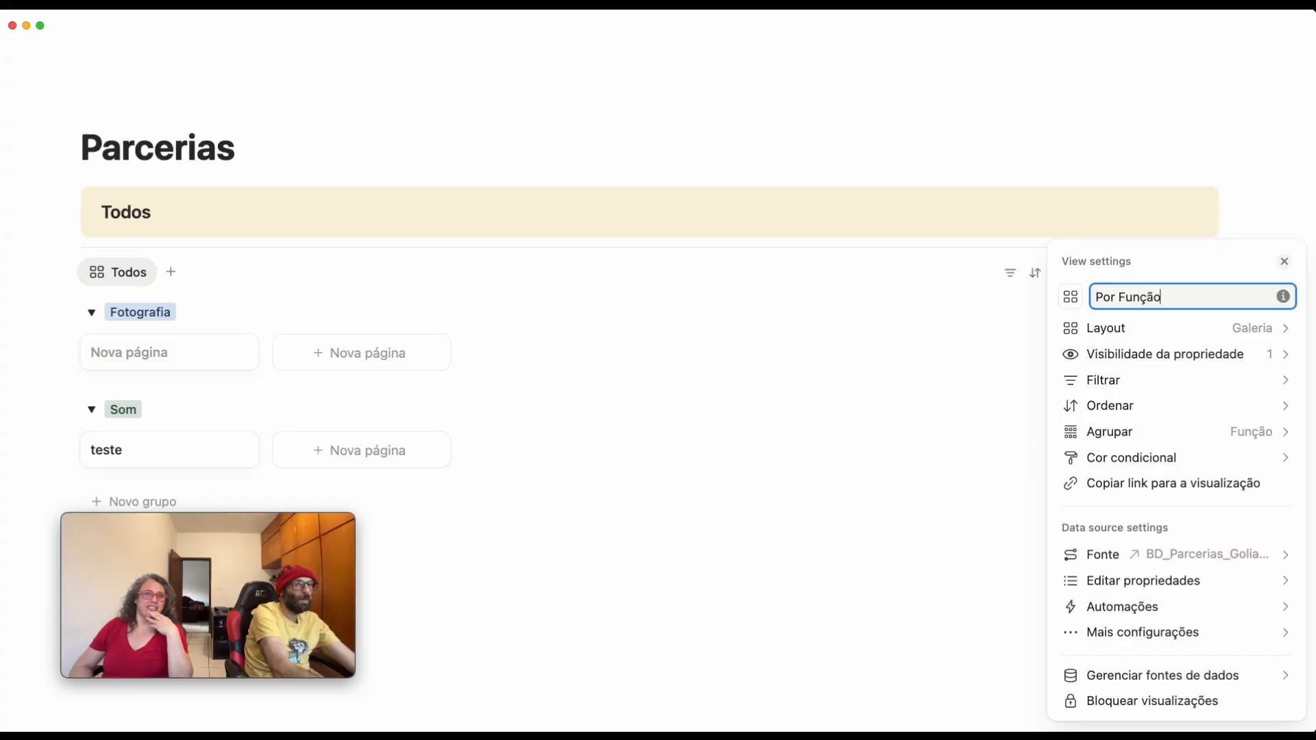
pyautogui.click(829, 591)
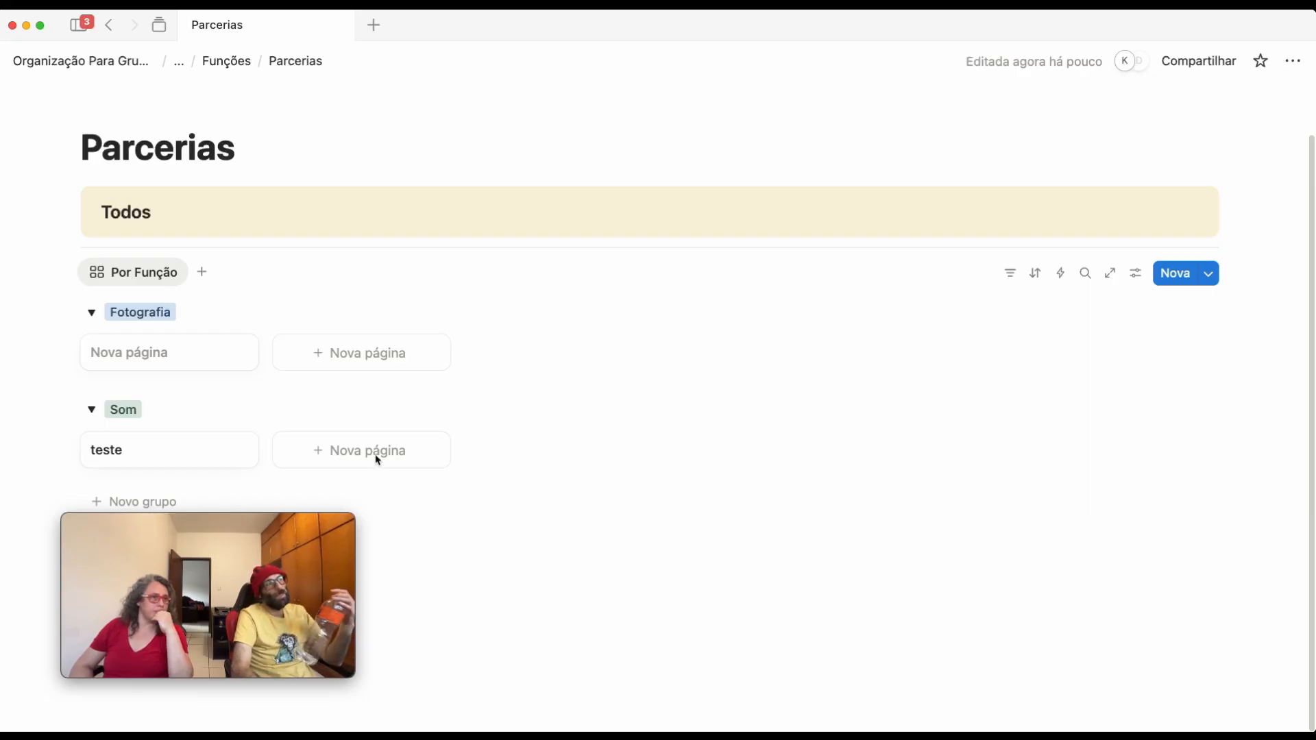
# Open the untitled page in the Fotografia group, title it with the partner's name and fill in the Nome Artístico
pyautogui.click(184, 361)
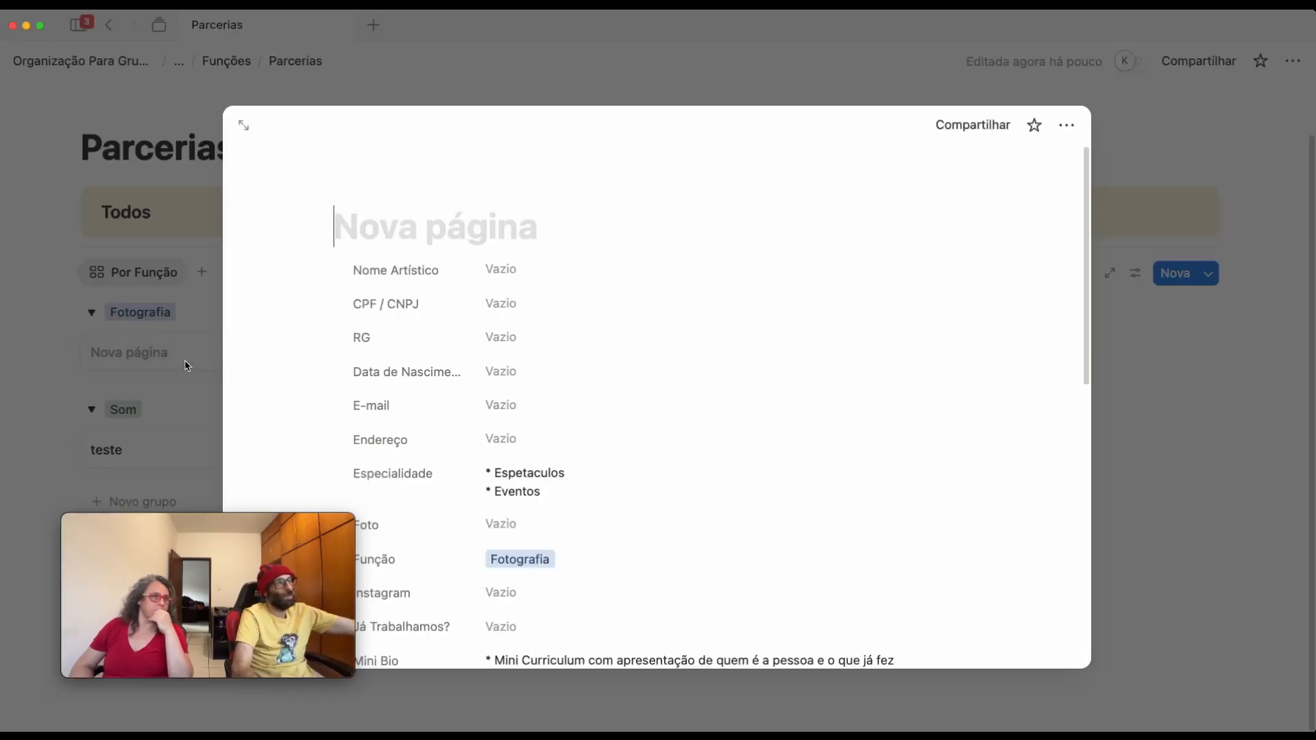
pyautogui.write('Caio')
pyautogui.click(518, 267)
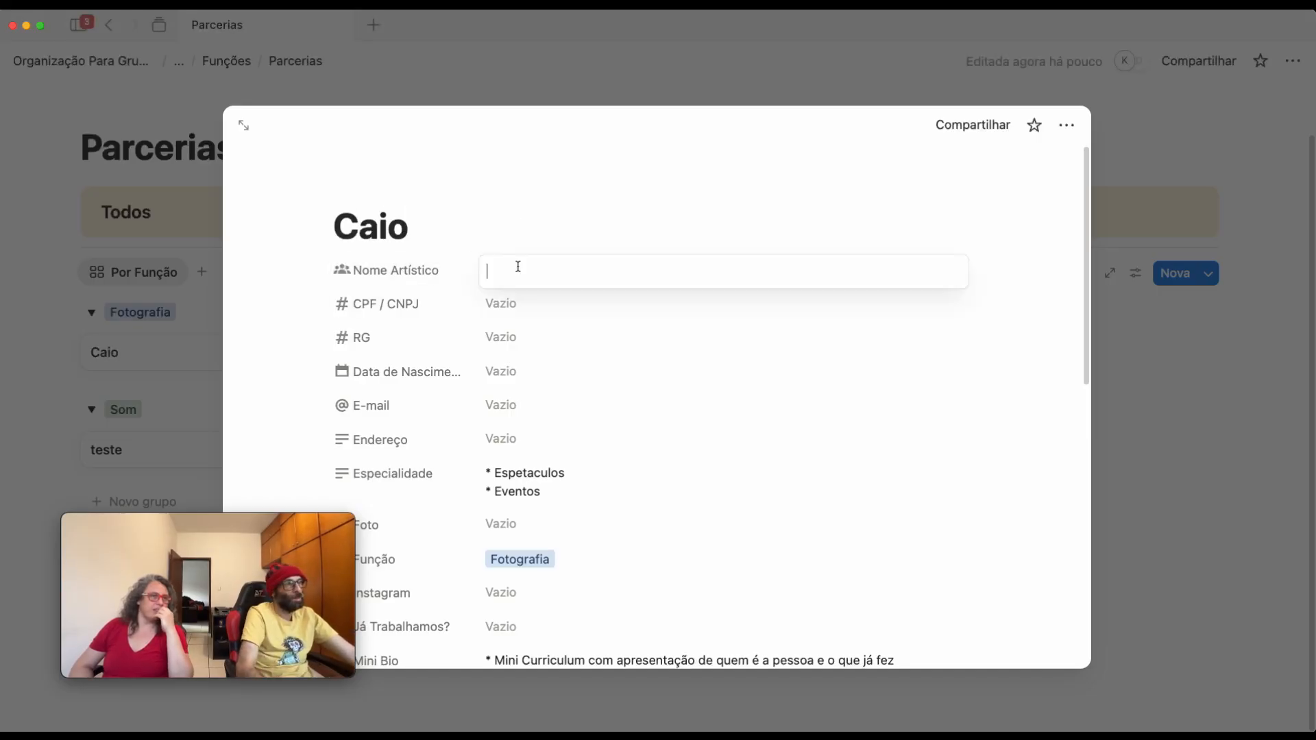
pyautogui.write('Kako')
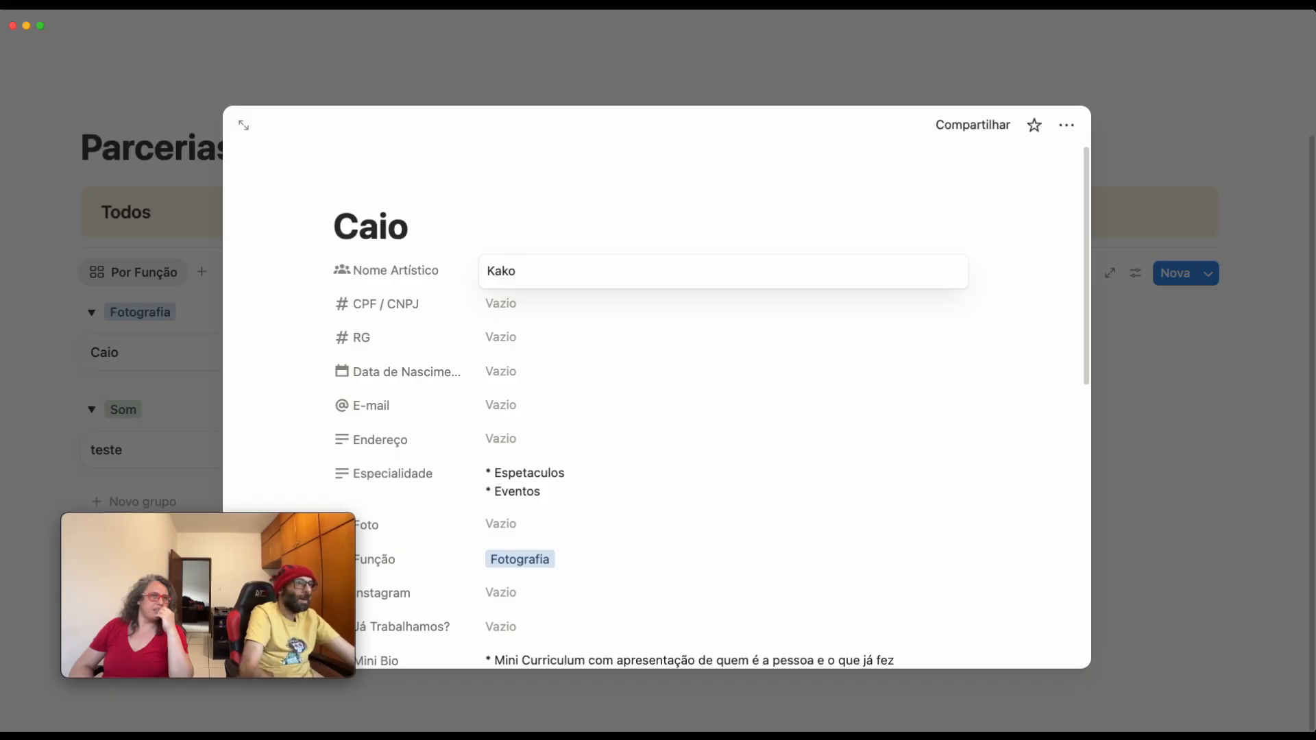
# Fill in the partner's E-mail and Endereço with placeholder data and close the page
pyautogui.click(497, 407)
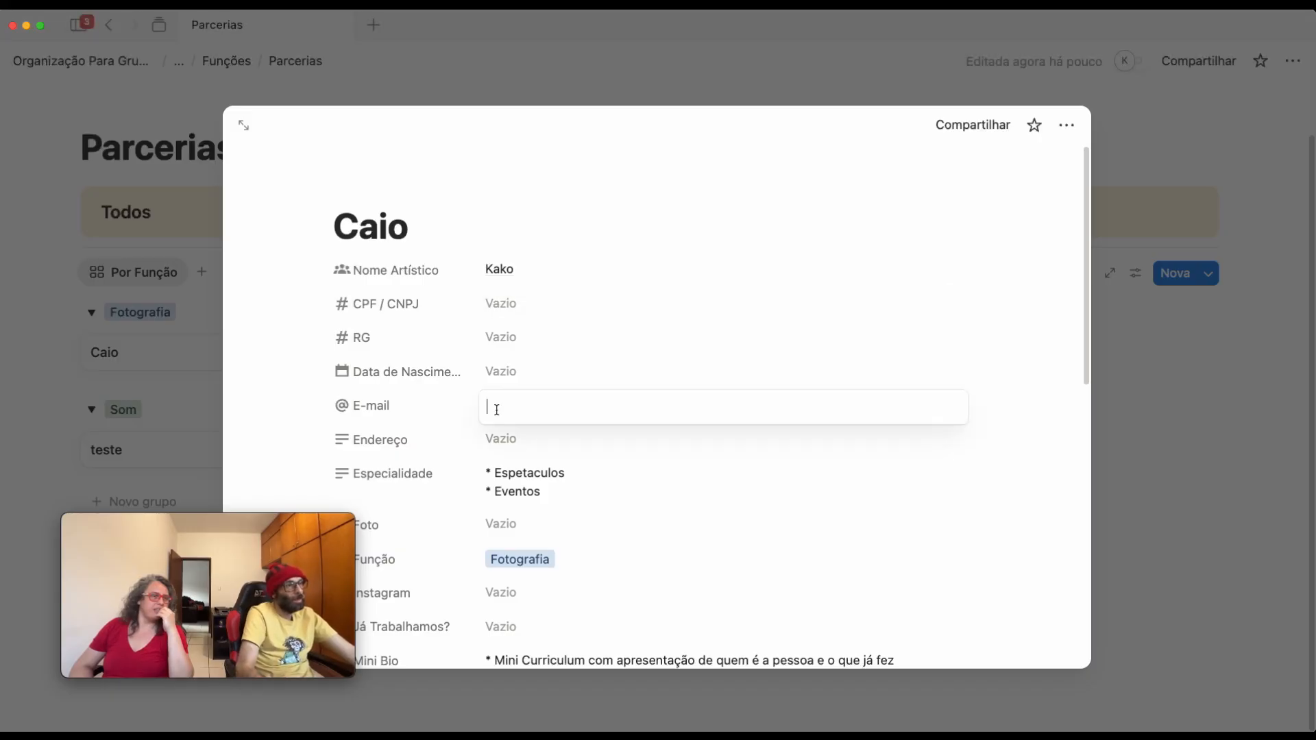
pyautogui.write('Teste')
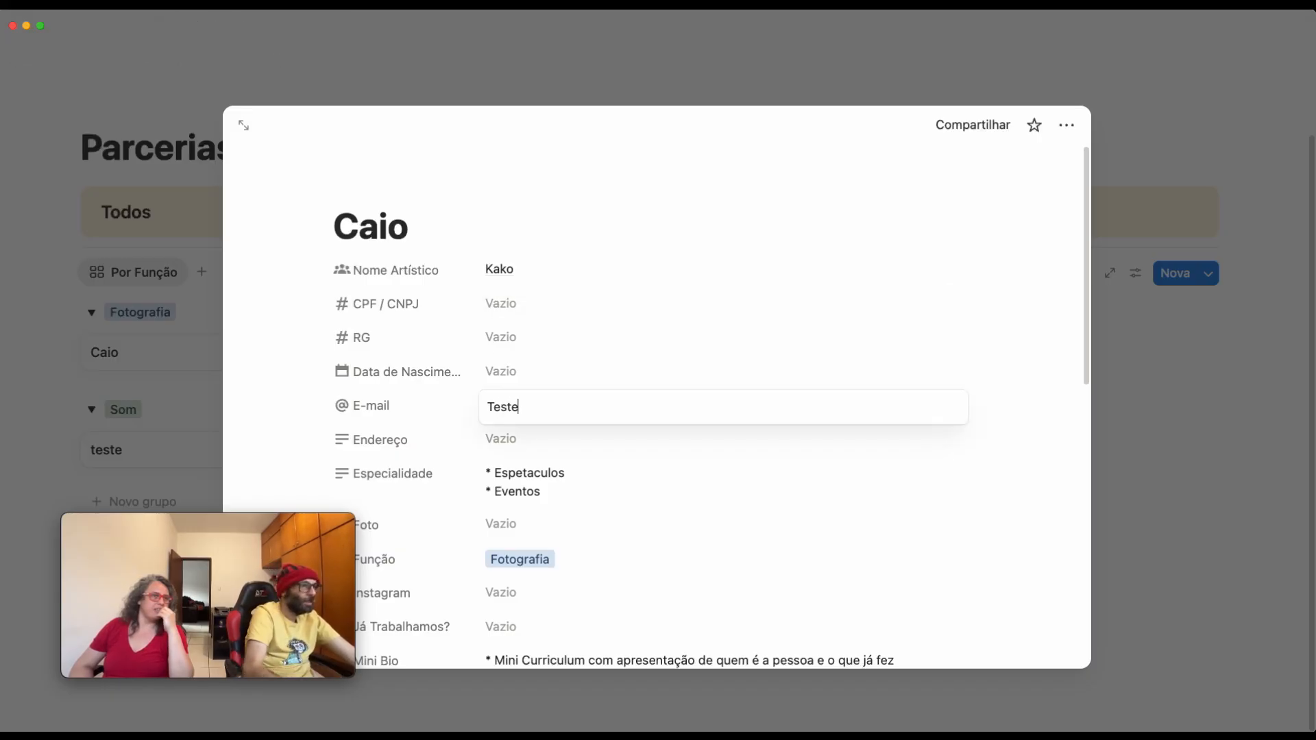
pyautogui.write('@teste')
pyautogui.press('Return')
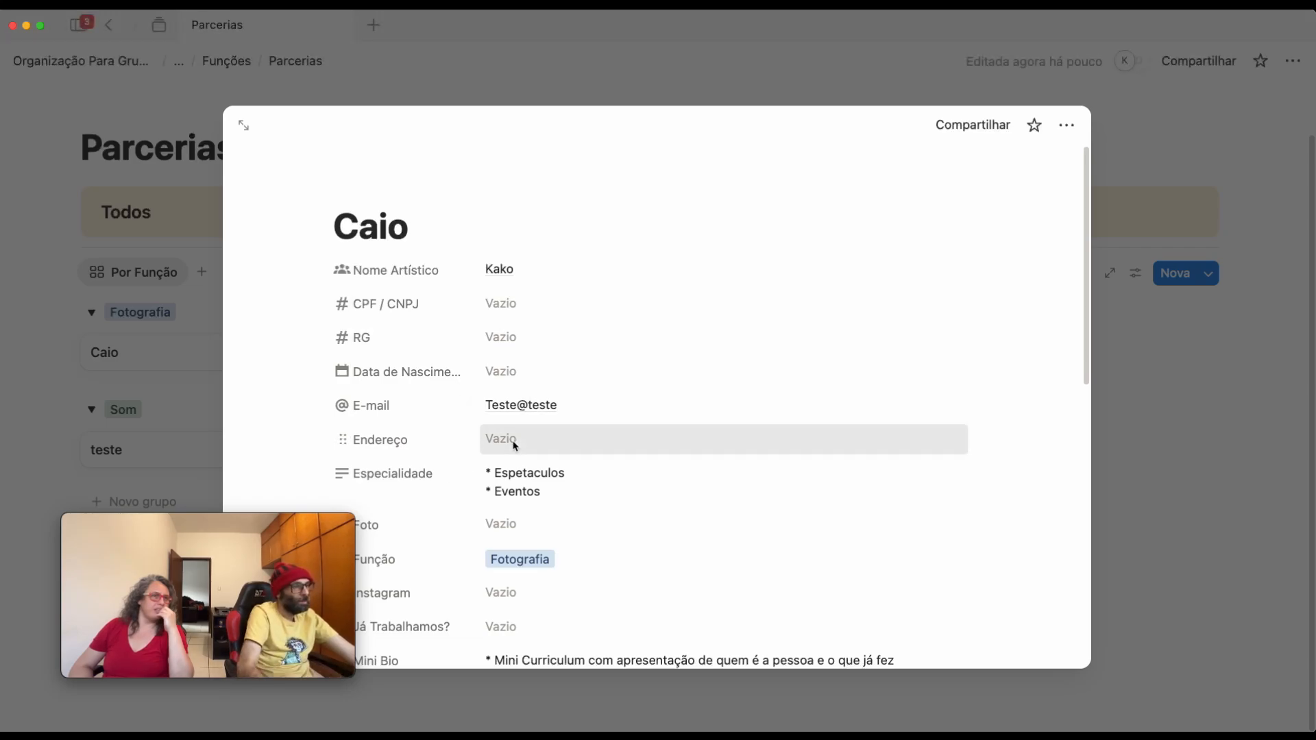
pyautogui.click(514, 445)
pyautogui.write('1111111111')
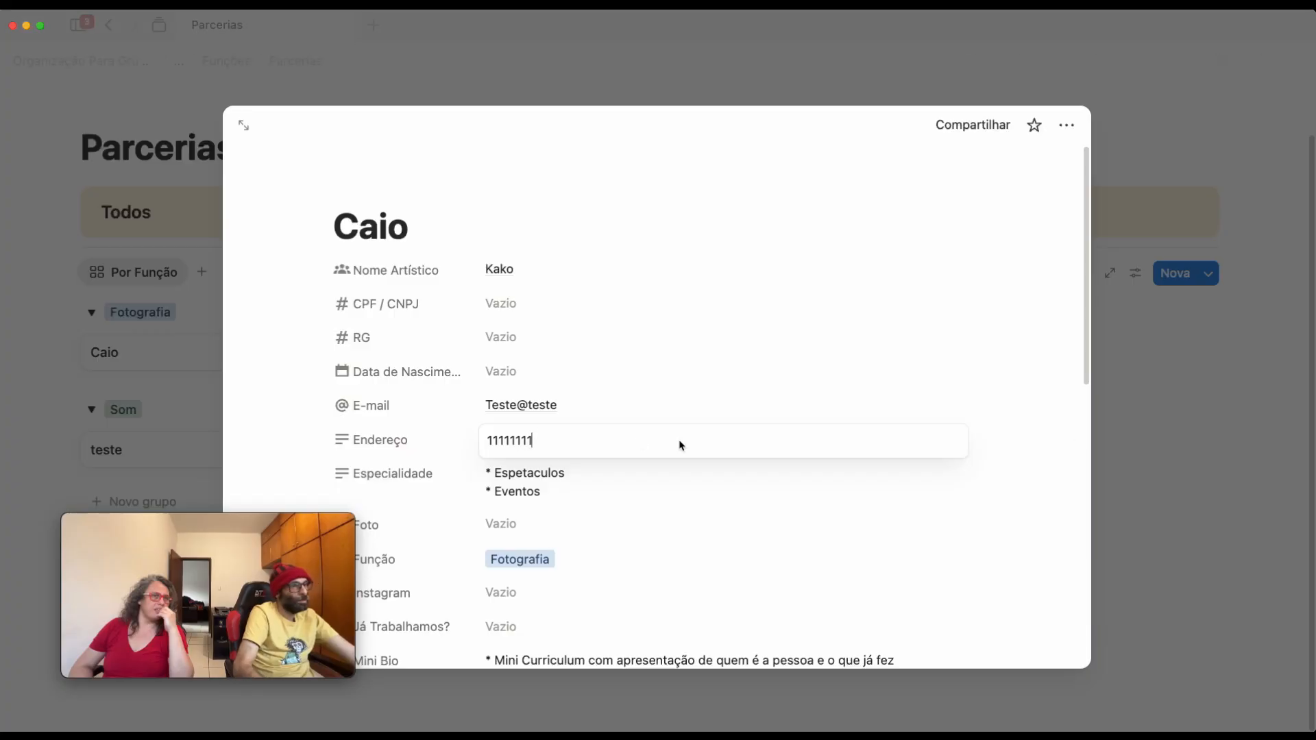
pyautogui.click(1266, 449)
pyautogui.click(1159, 330)
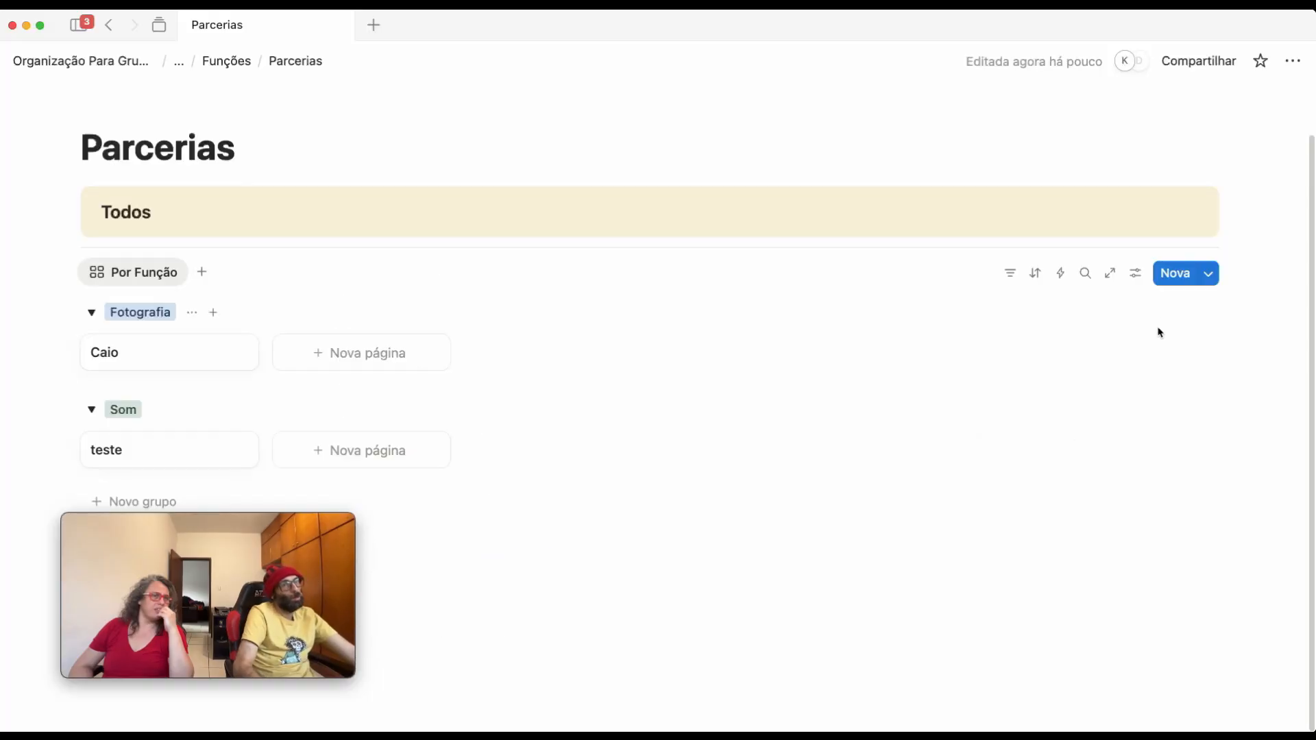
# Show Nome Artístico, E-mail and Telefone on the gallery cards, with E-mail placed before Telefone
pyautogui.click(1135, 274)
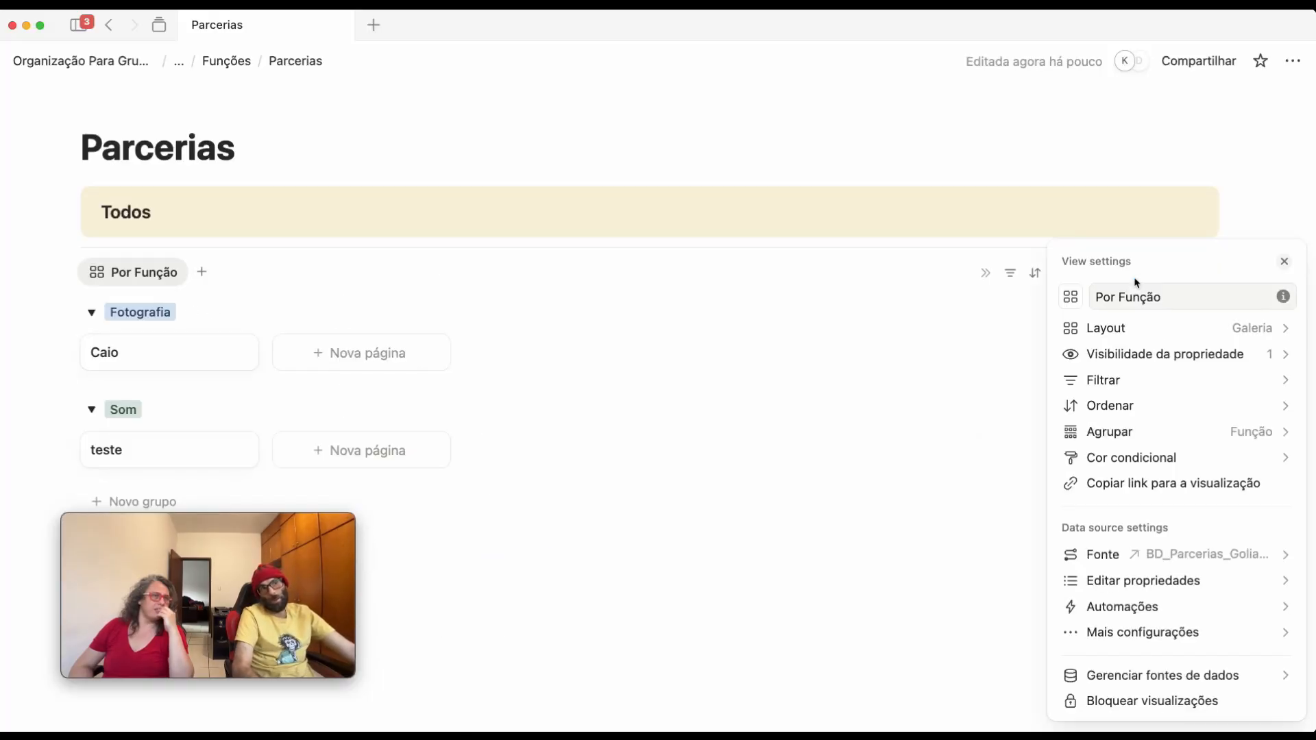
pyautogui.click(1134, 355)
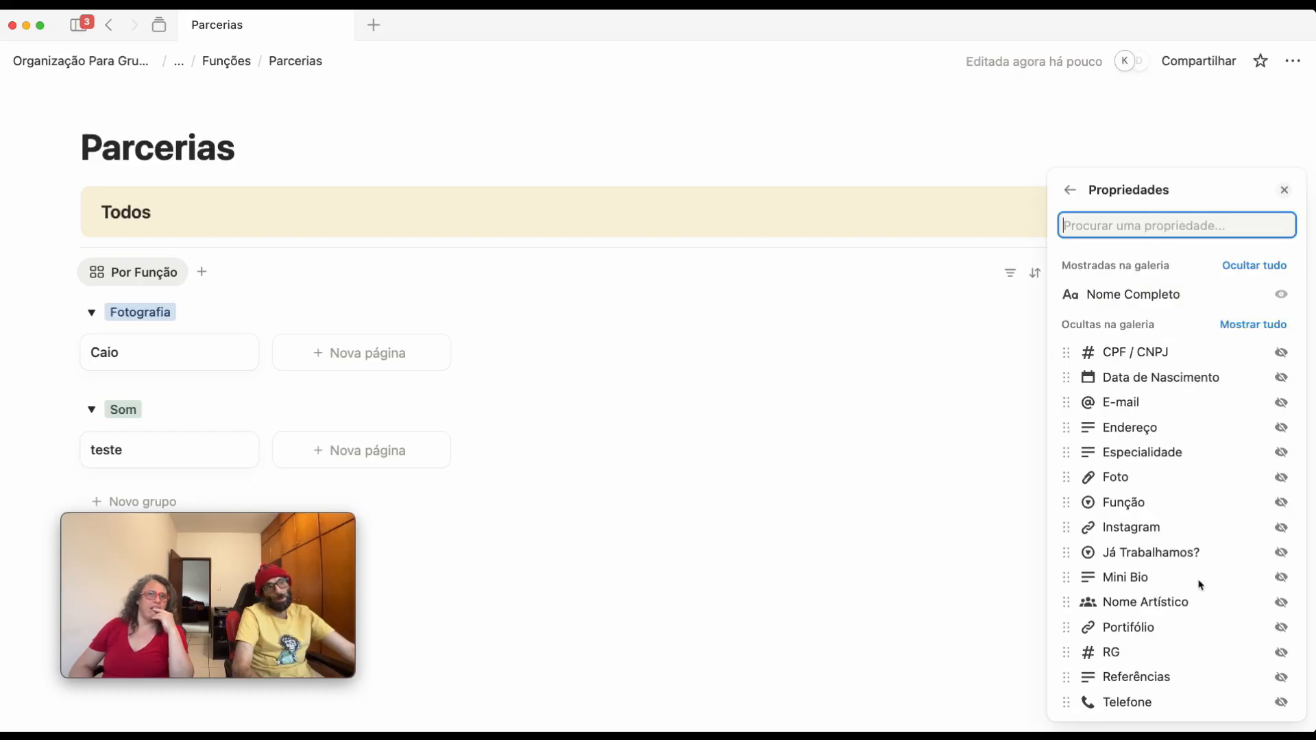
pyautogui.click(1280, 602)
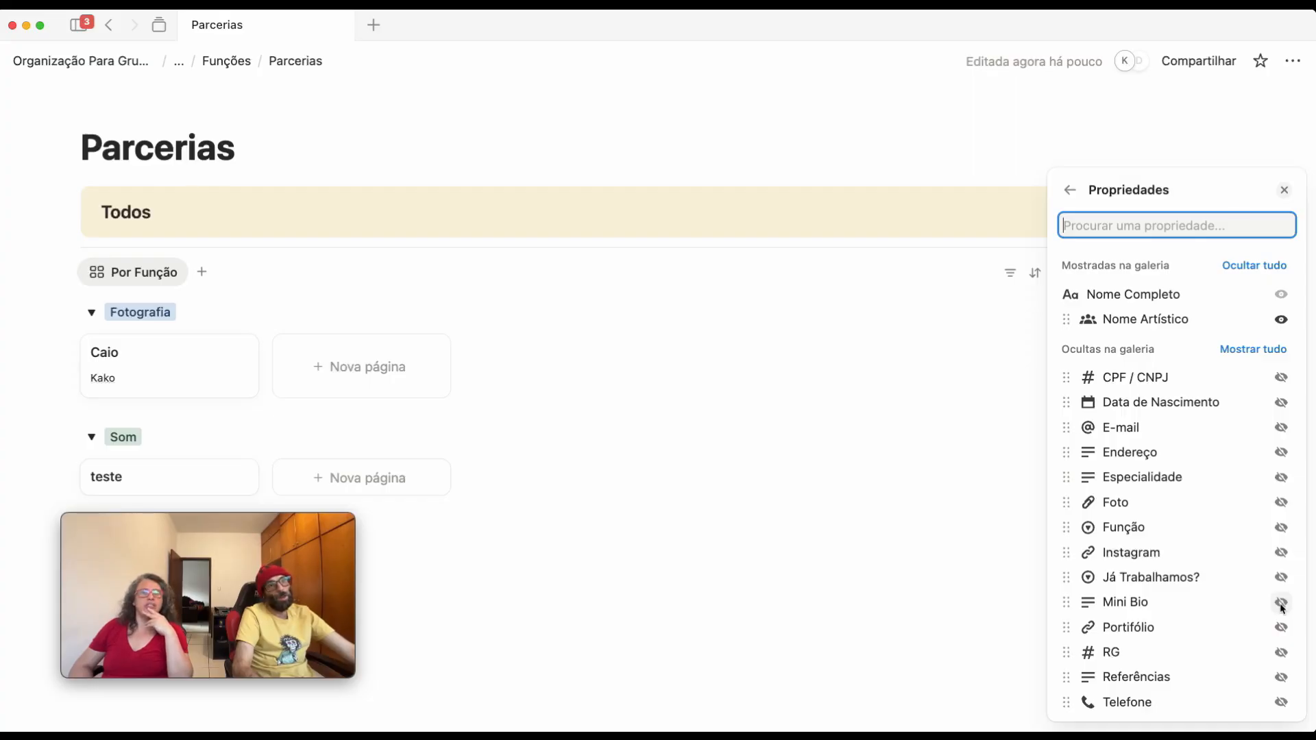
pyautogui.click(1280, 702)
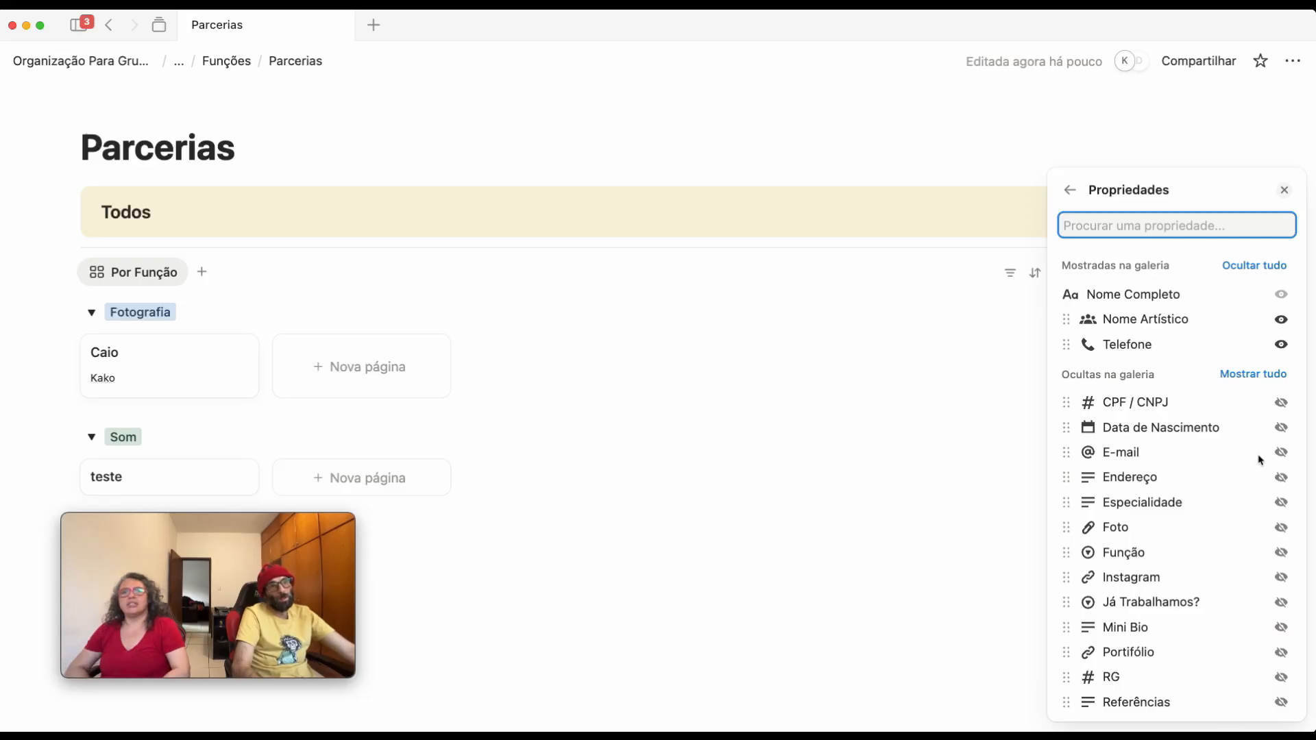
pyautogui.click(1280, 452)
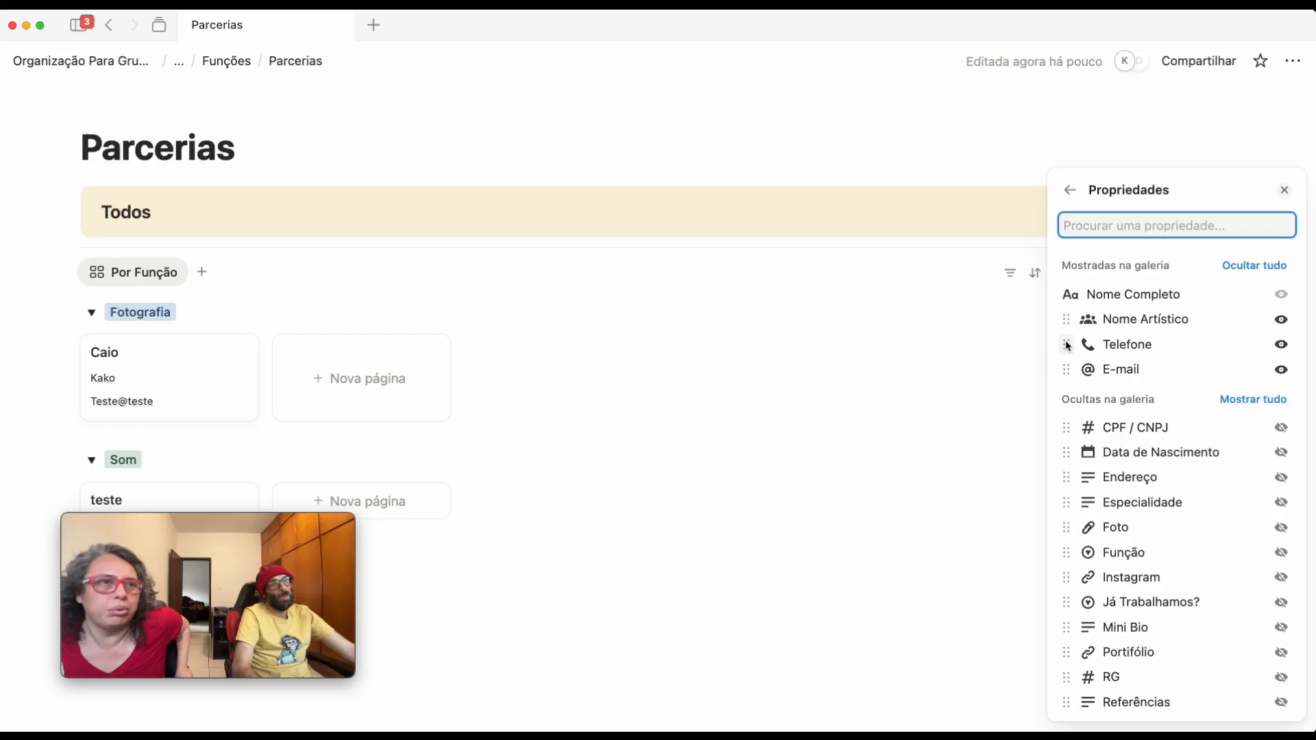
pyautogui.moveTo(1067, 370); pyautogui.dragTo(1067, 346)
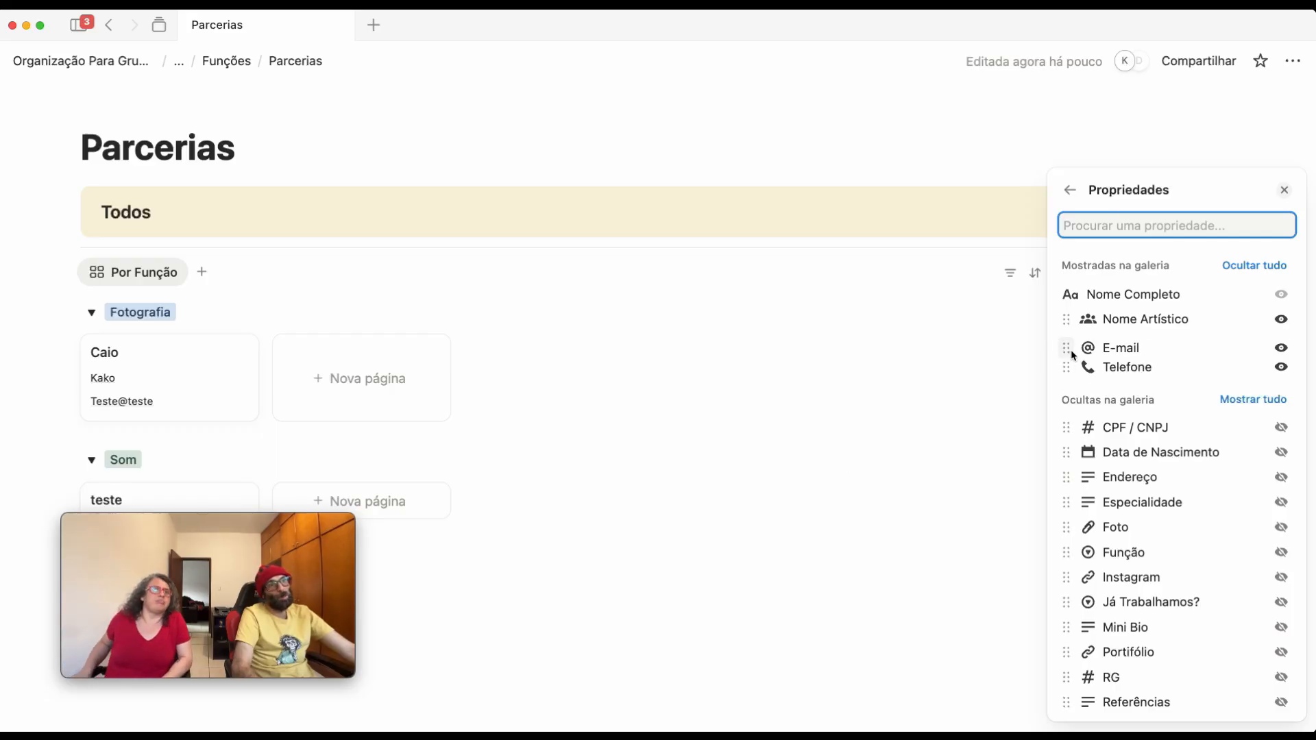
pyautogui.click(740, 492)
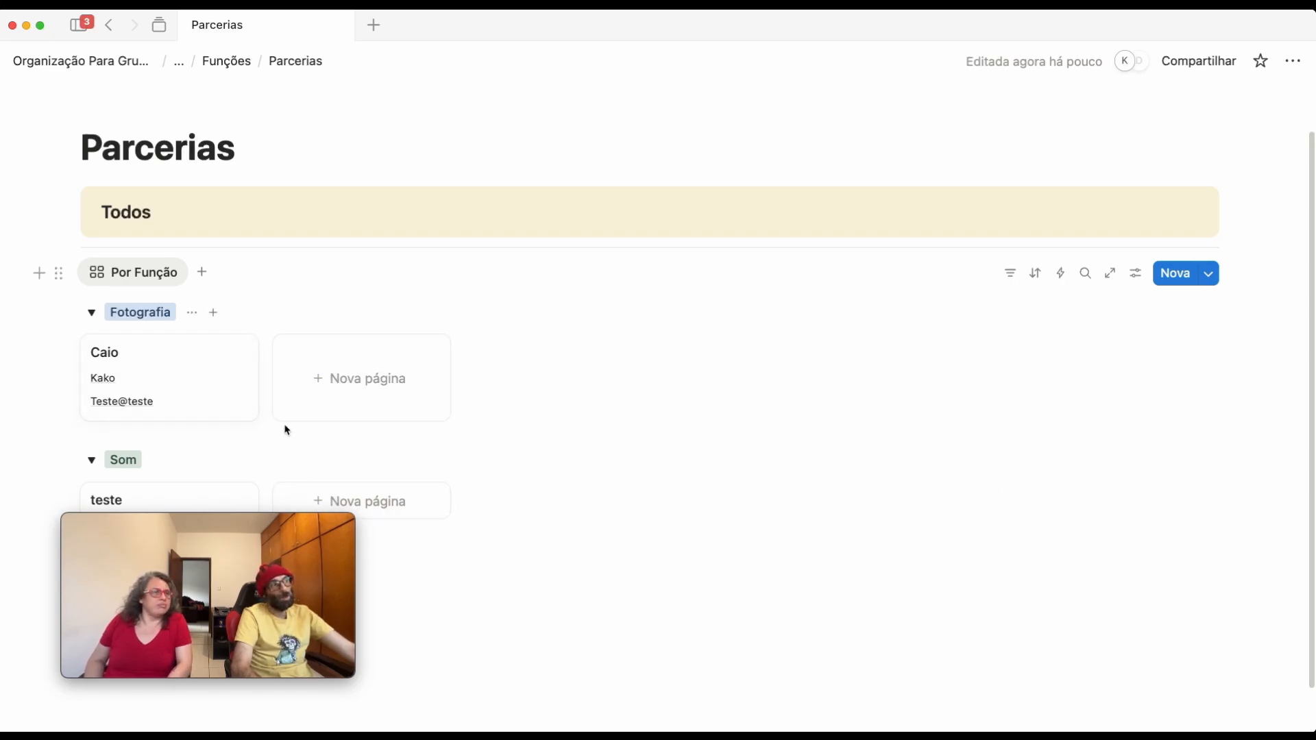
# Filter the gallery by Função, trying Produção Campo and ending with only Som selected
pyautogui.scroll(-1, 287, 430)
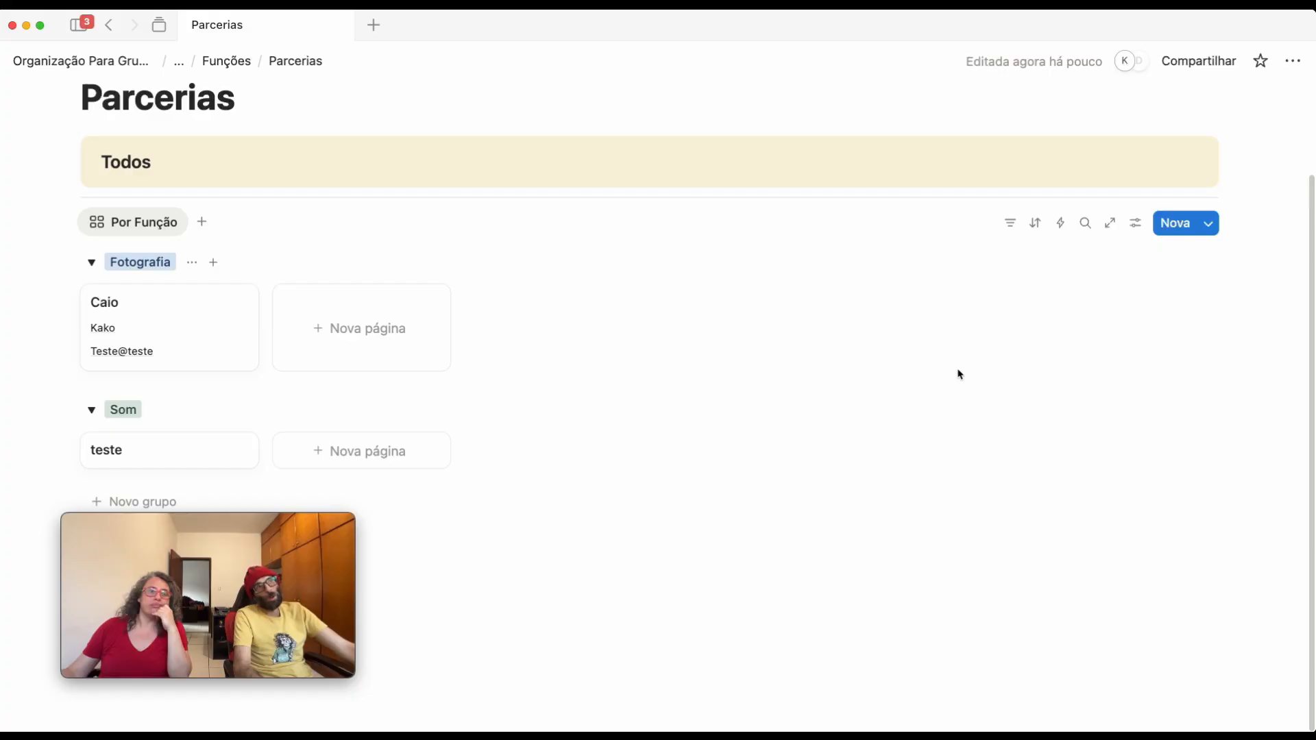
pyautogui.click(1005, 231)
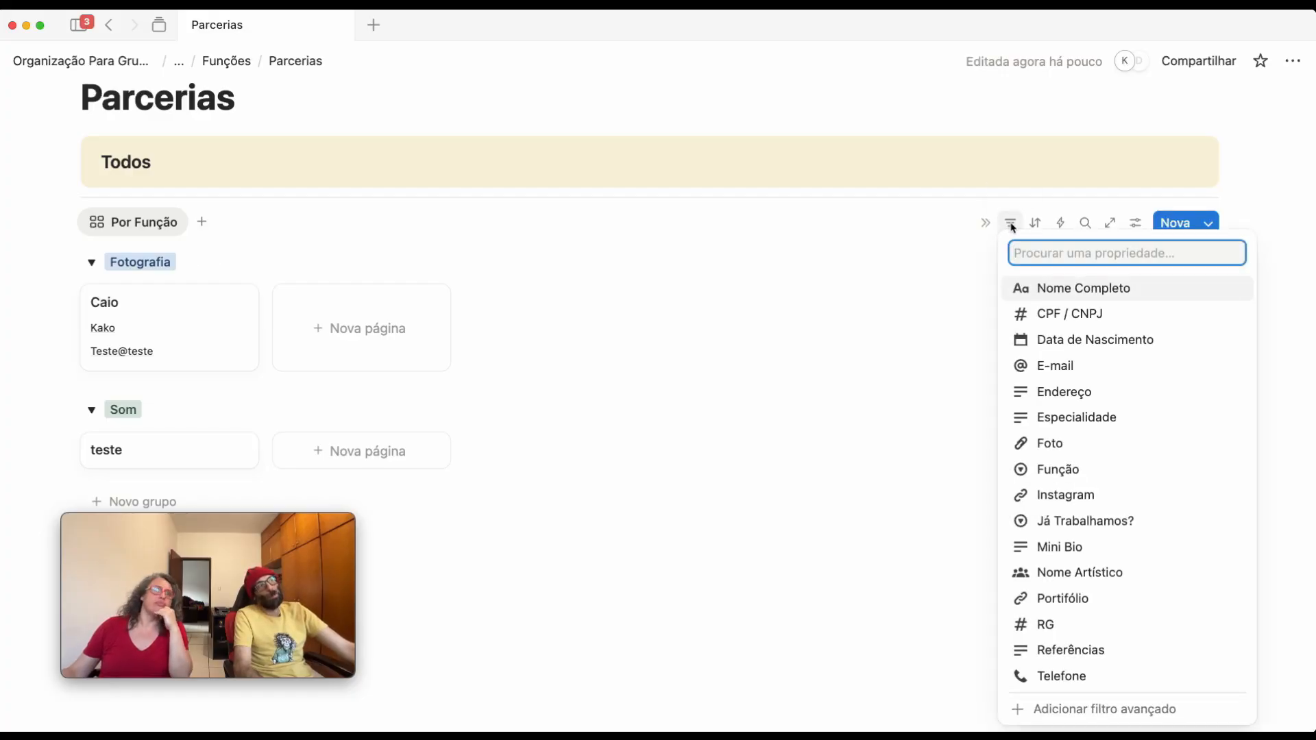
pyautogui.click(1059, 469)
pyautogui.moveTo(262, 522); pyautogui.dragTo(1070, 514)
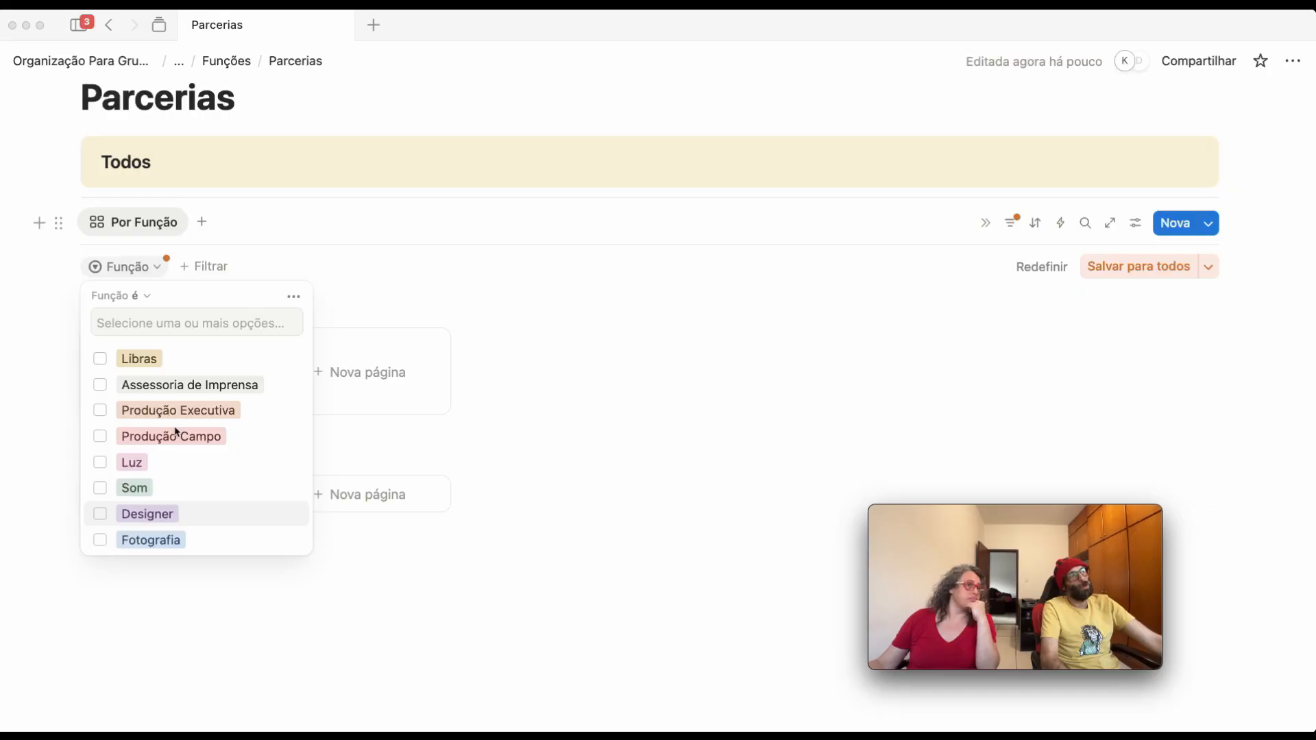
pyautogui.click(101, 444)
pyautogui.click(100, 439)
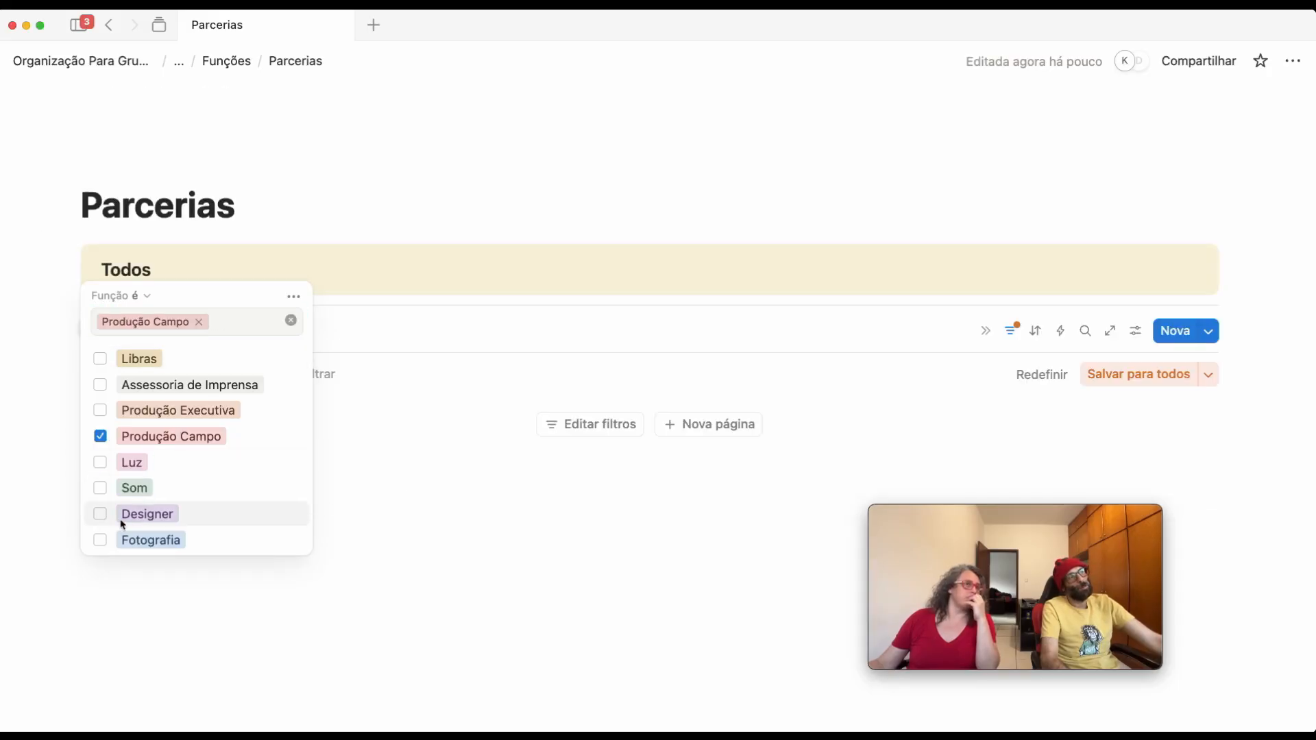
pyautogui.click(100, 489)
pyautogui.click(100, 456)
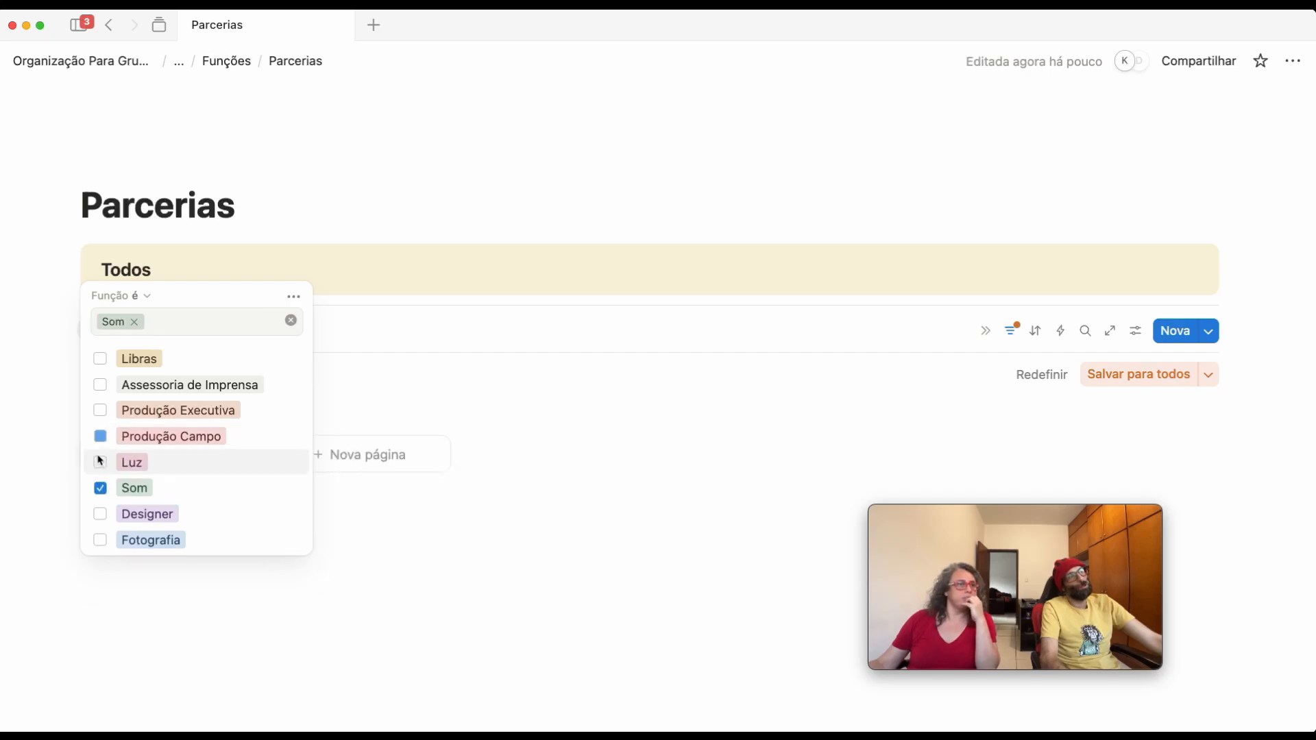
pyautogui.click(364, 649)
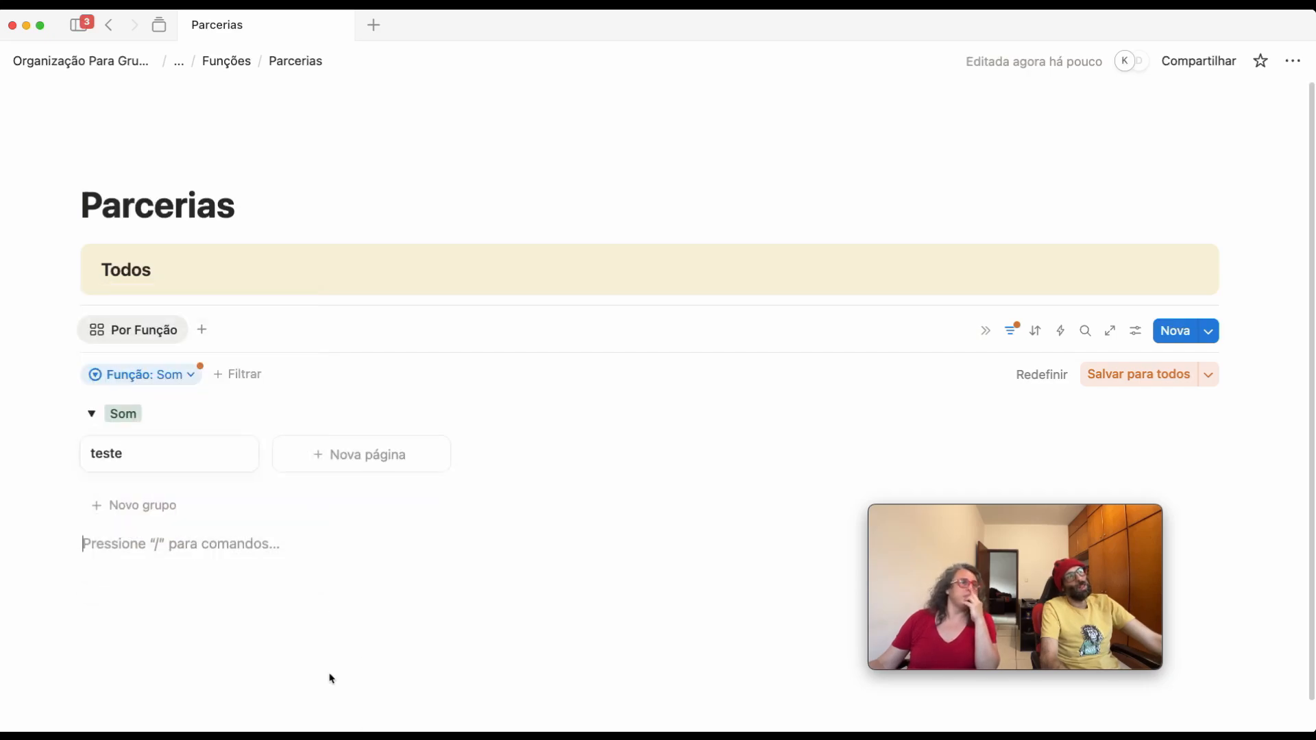
# Clear the Som selection and delete the Função filter from the gallery
pyautogui.click(191, 374)
pyautogui.click(291, 429)
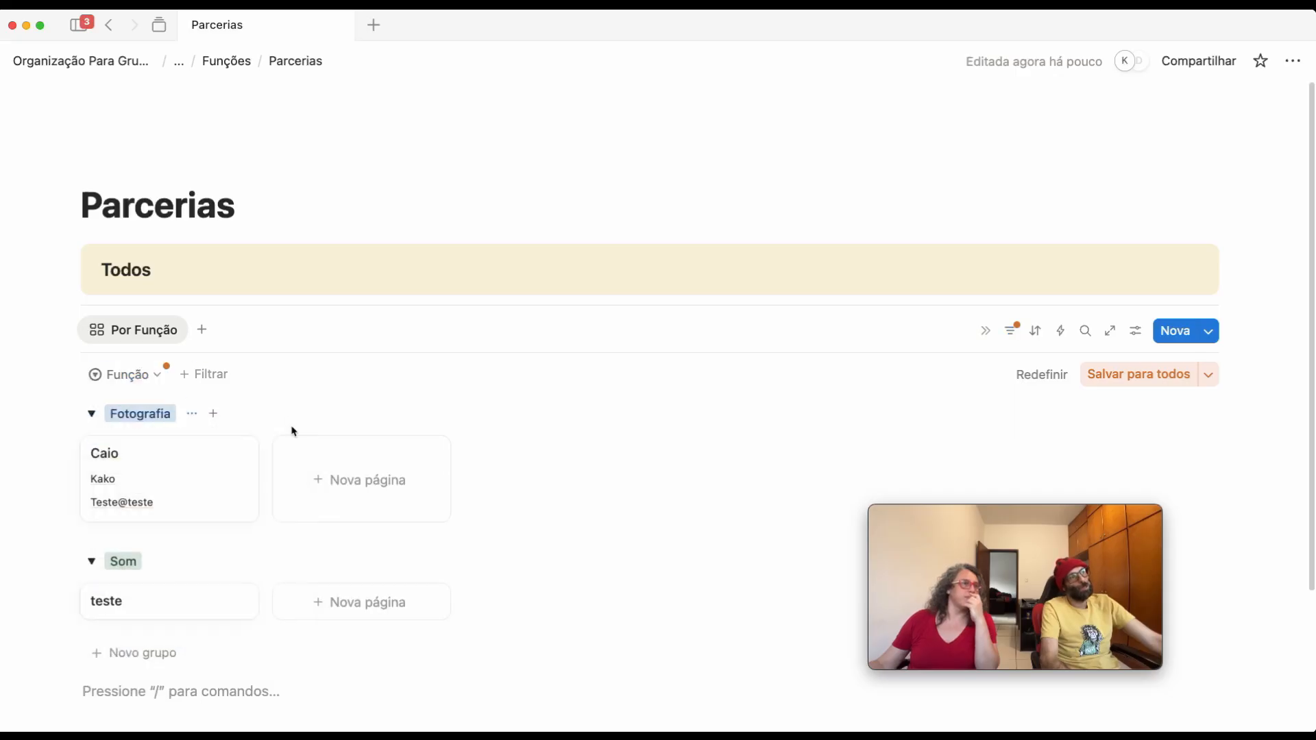
pyautogui.click(161, 375)
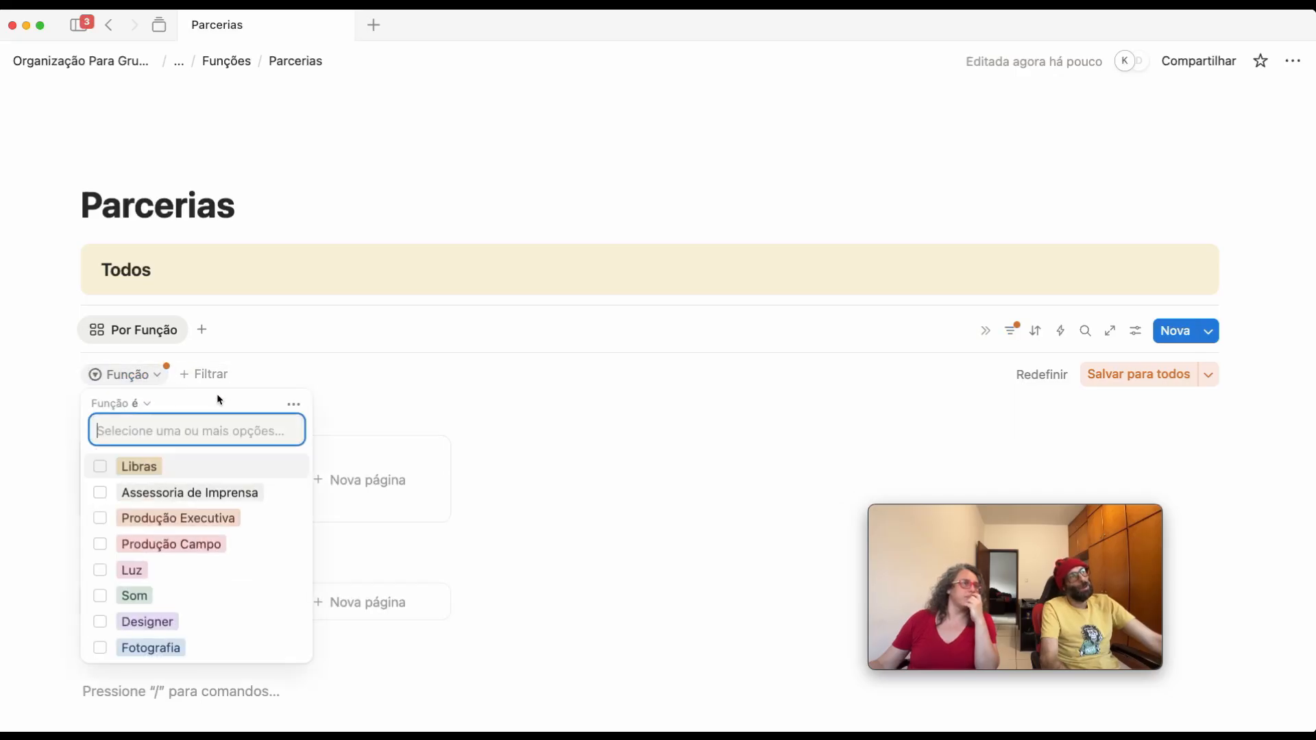
pyautogui.click(294, 401)
pyautogui.click(367, 411)
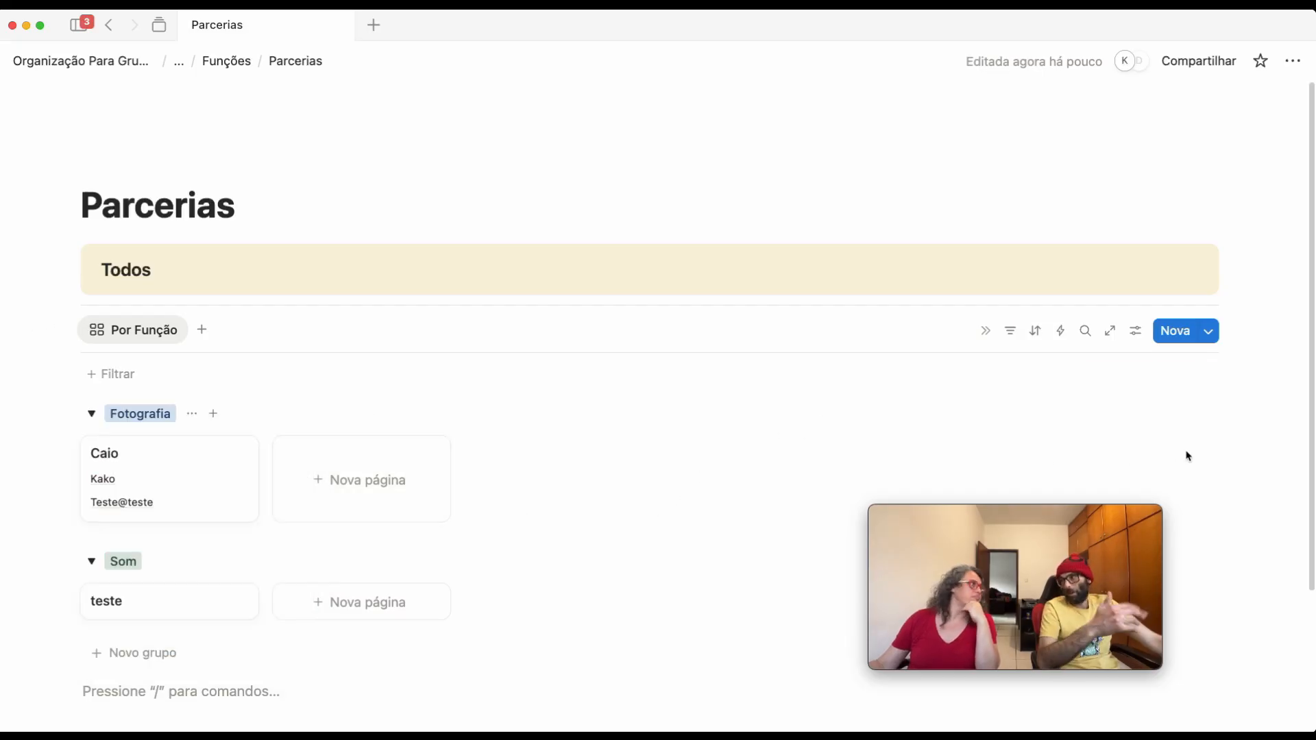
# Duplicate the Todos heading callout with its divider and move the copy below the partners gallery
pyautogui.scroll(-3, 1187, 455)
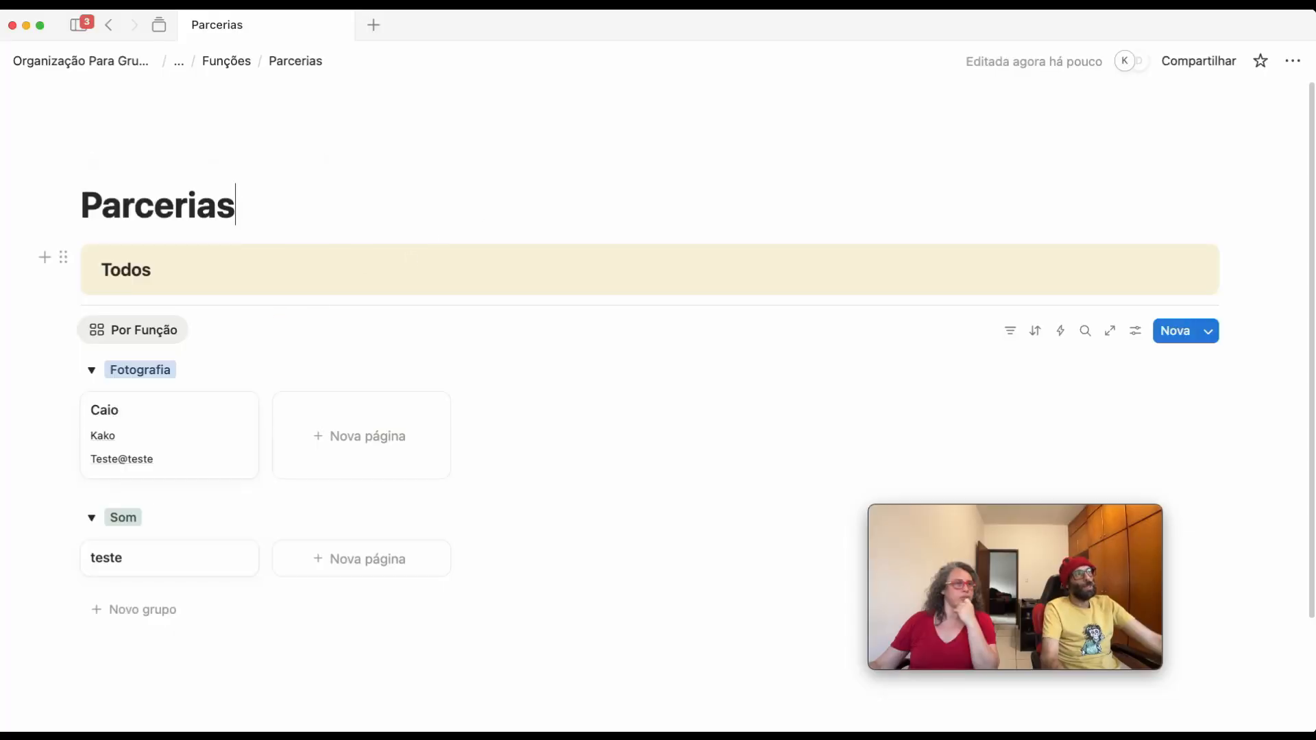
pyautogui.moveTo(79, 235); pyautogui.dragTo(264, 313)
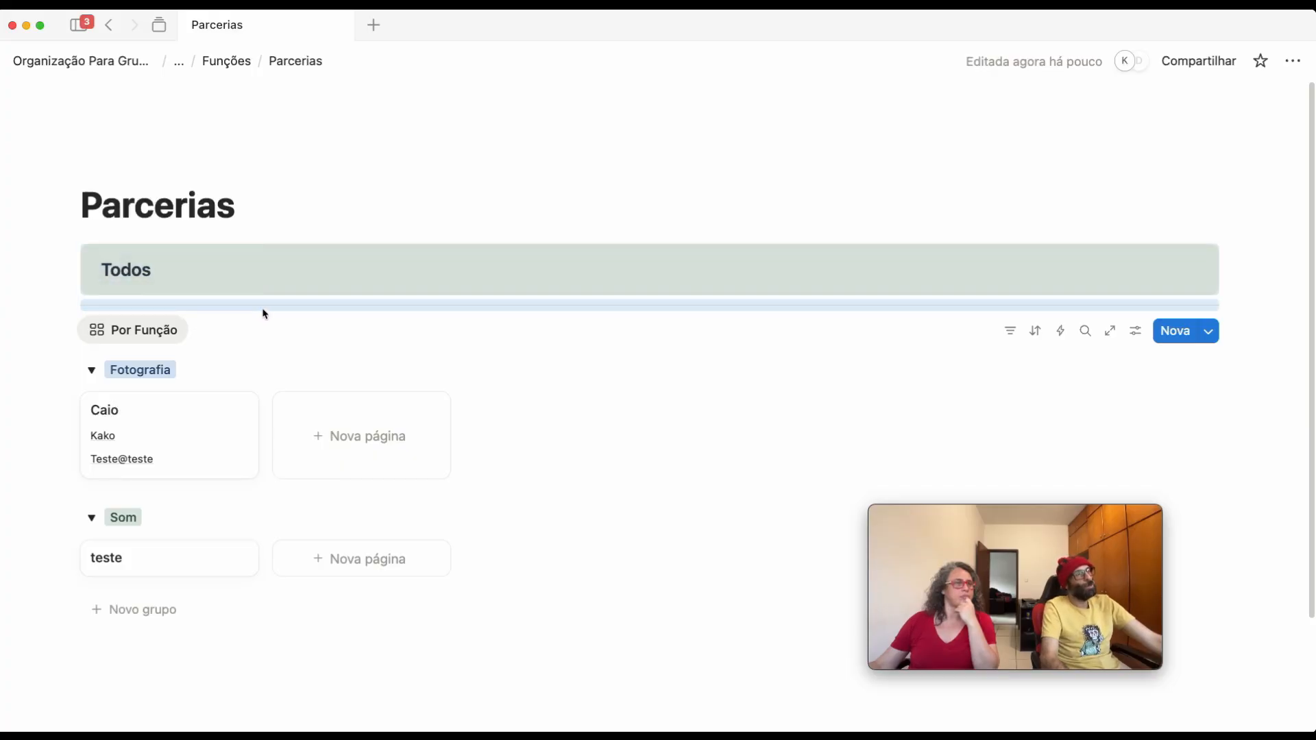
pyautogui.press('super+d')
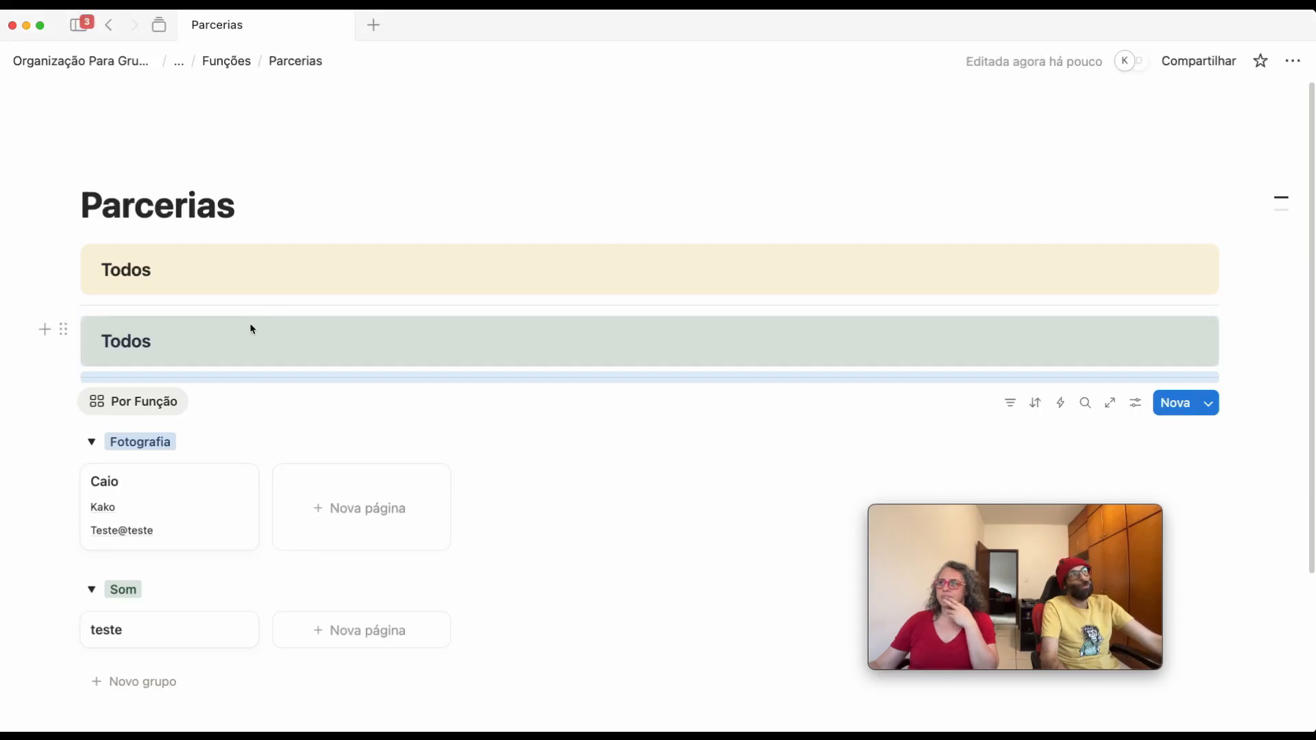
pyautogui.moveTo(65, 335); pyautogui.dragTo(99, 584)
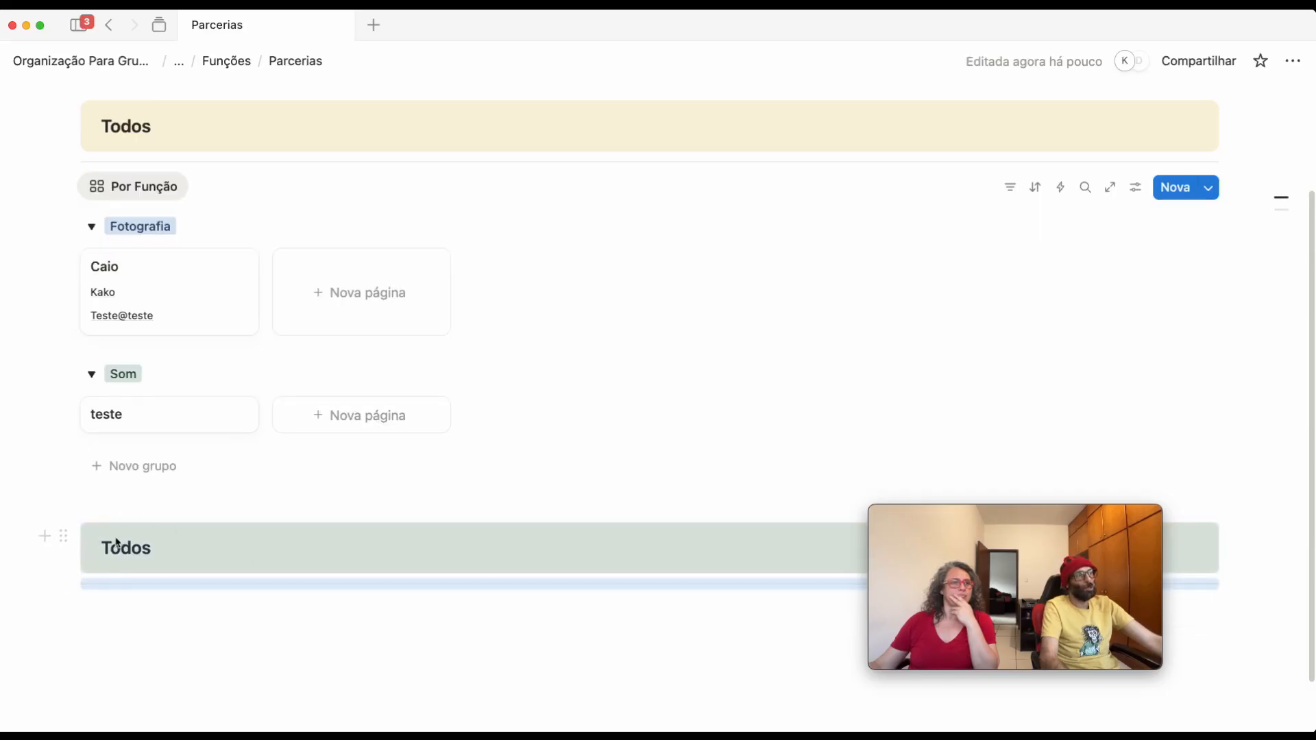
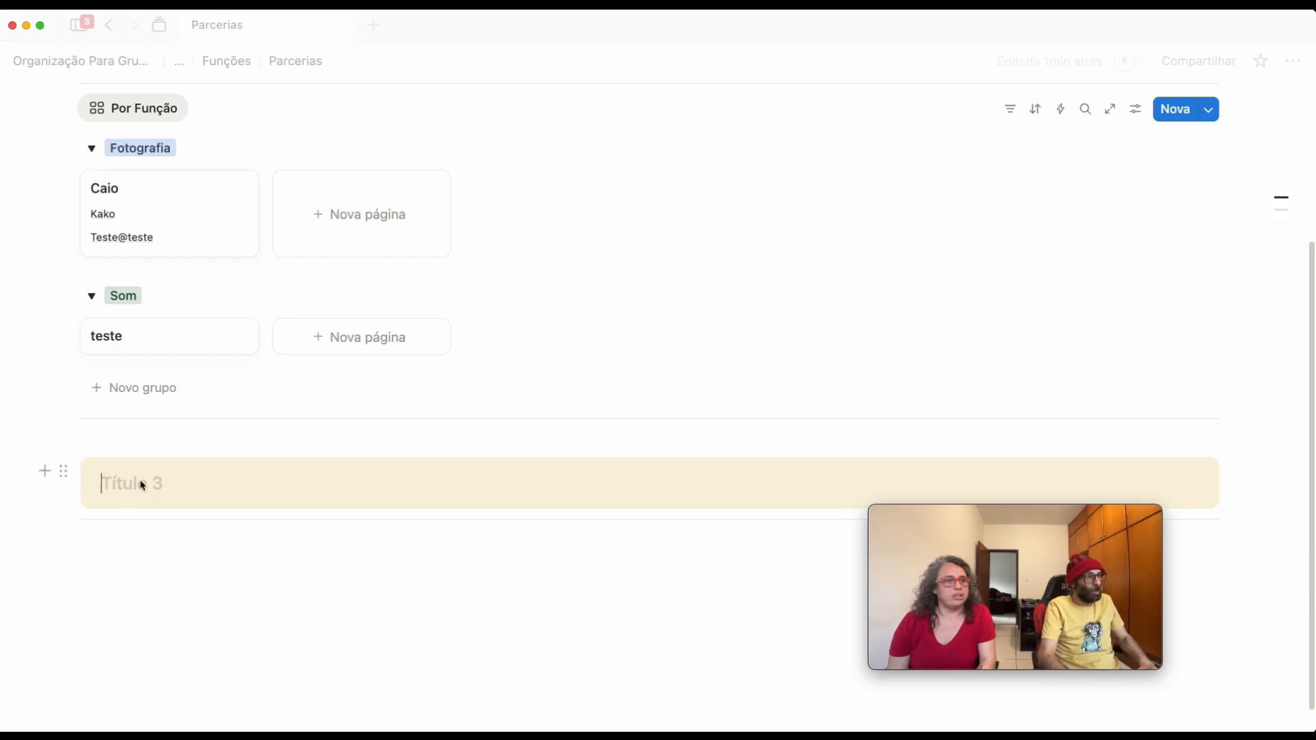
# Title the copied heading callout Indicações
pyautogui.click(119, 483)
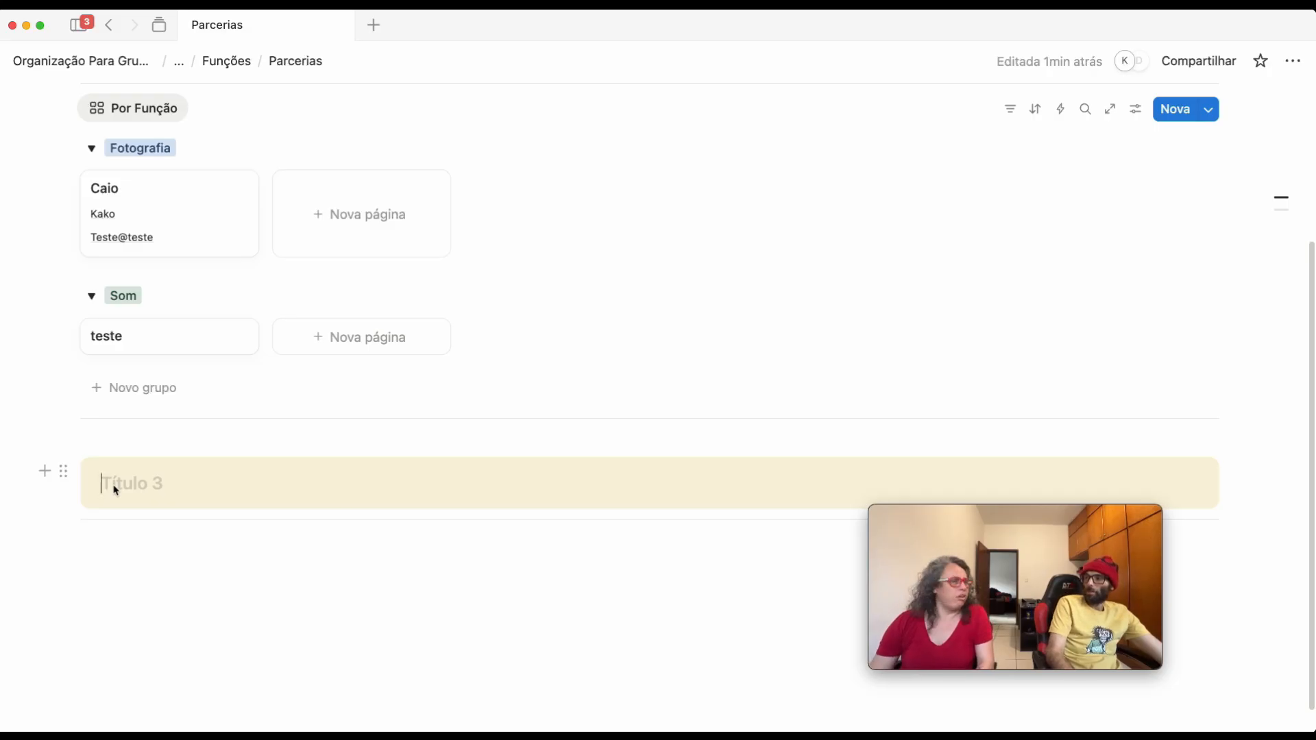
pyautogui.write('Indicações')
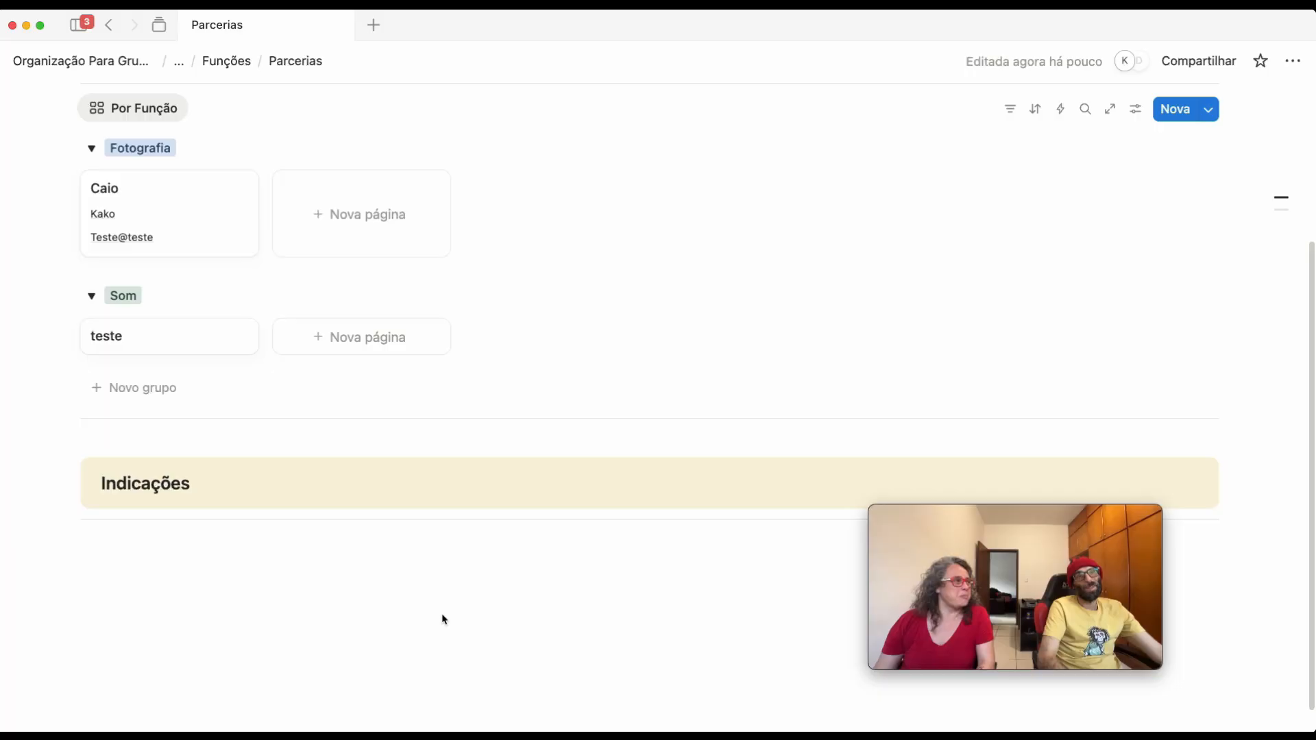
pyautogui.doubleClick(130, 505)
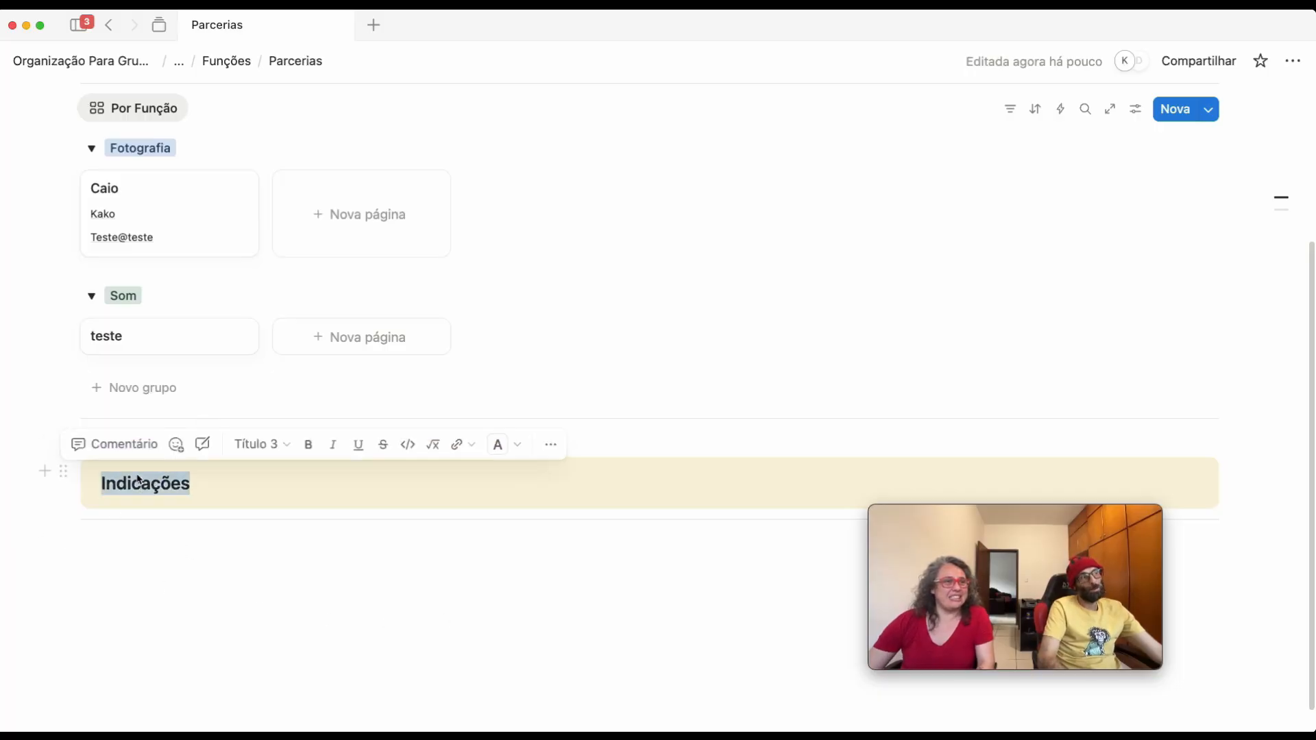
# Insert a linked data source view of BD_Parcerias_Goliardis below the Indicações heading, based on its existing Todos table view
pyautogui.click(263, 584)
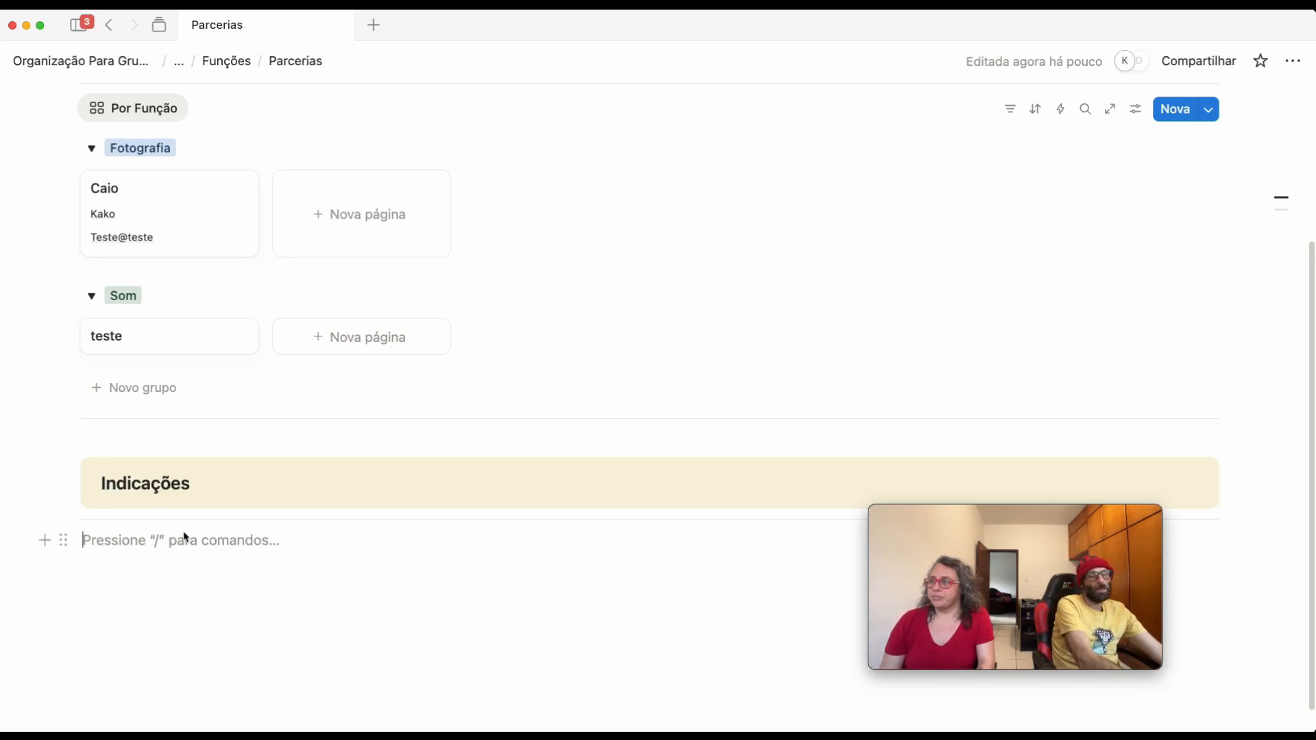
pyautogui.write('/')
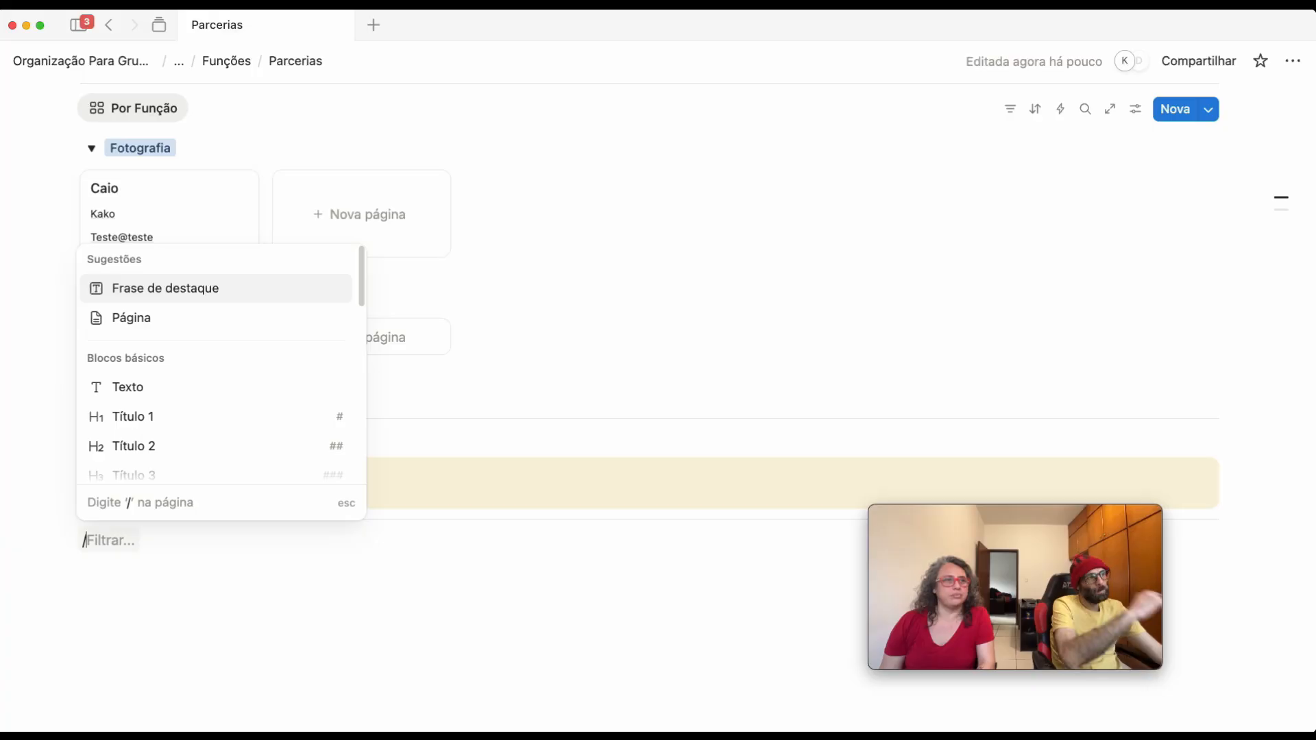
pyautogui.write('visua')
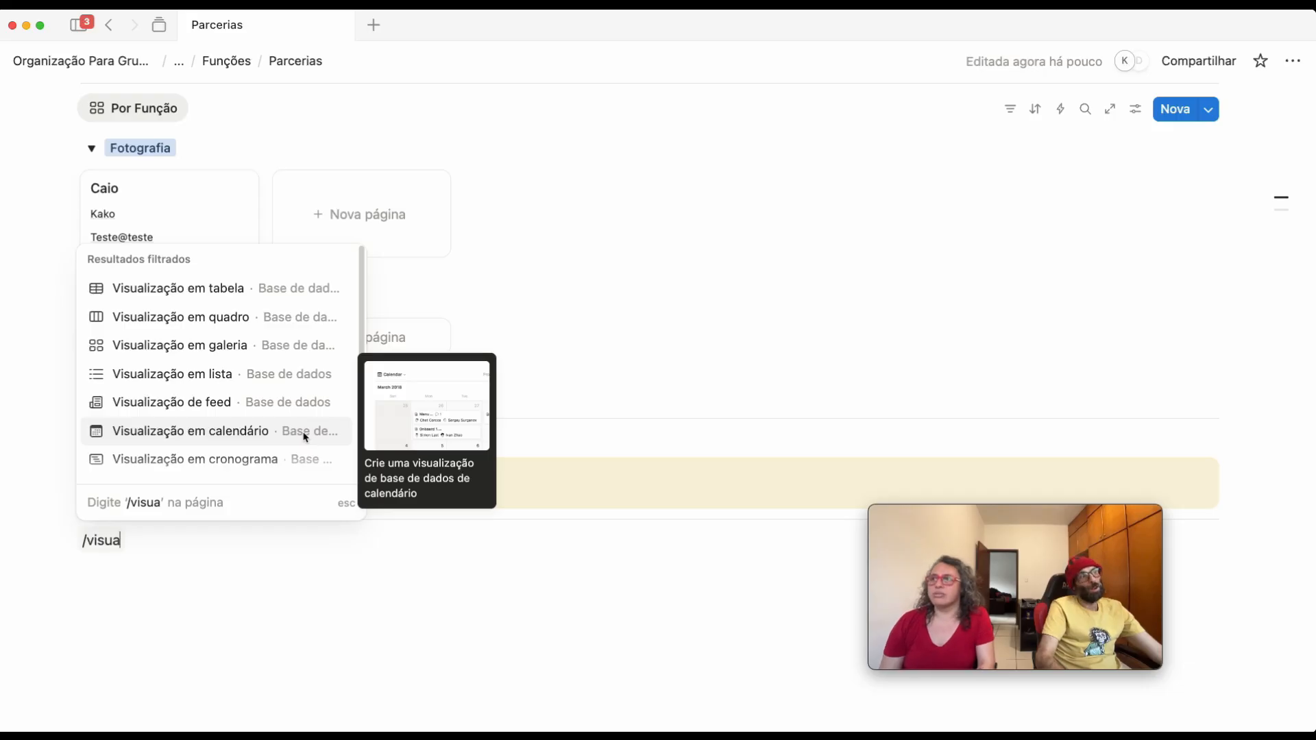
pyautogui.scroll(-2, 298, 442)
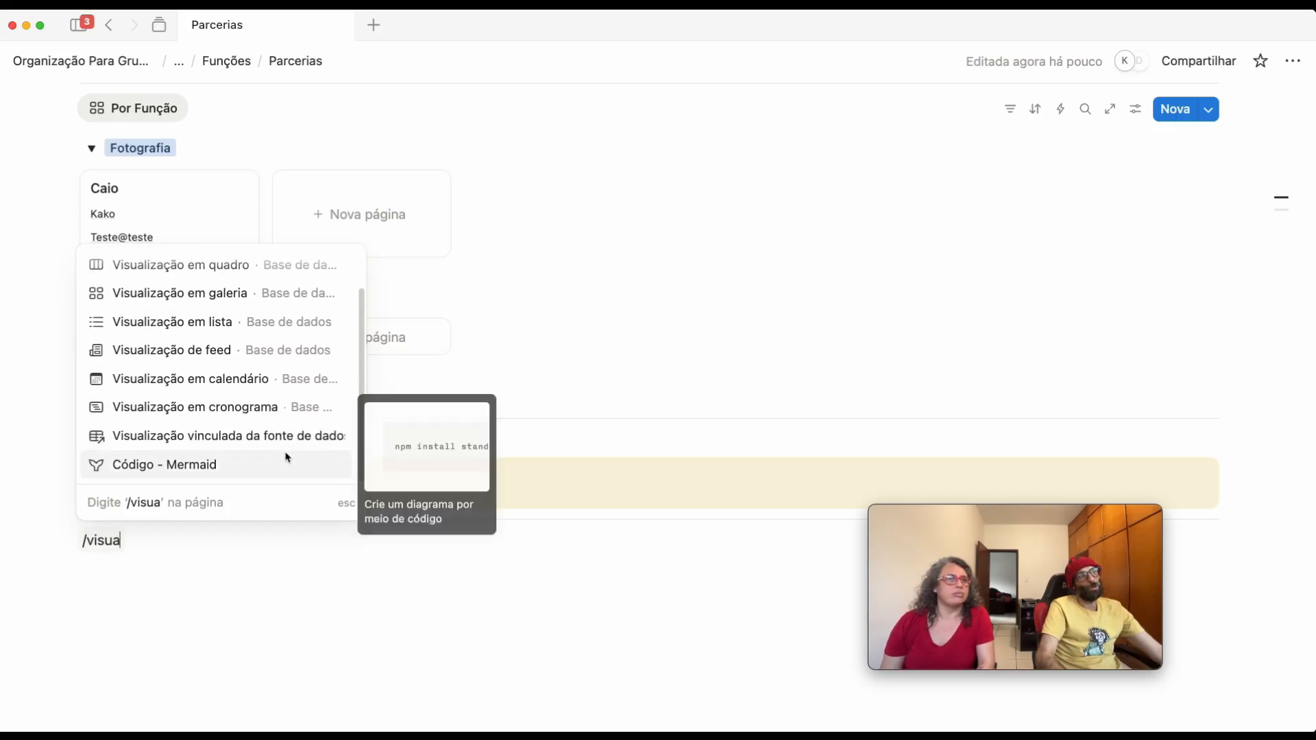
pyautogui.click(285, 438)
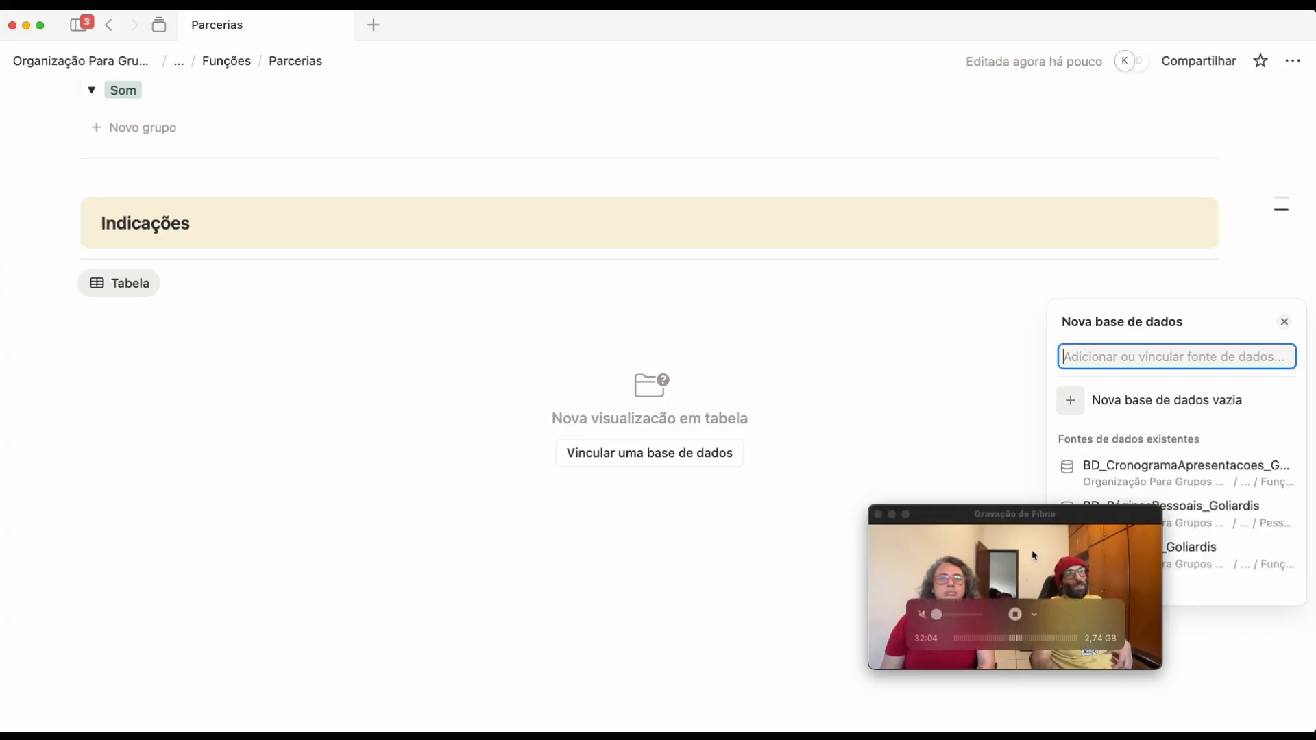
pyautogui.moveTo(1001, 523); pyautogui.dragTo(210, 541)
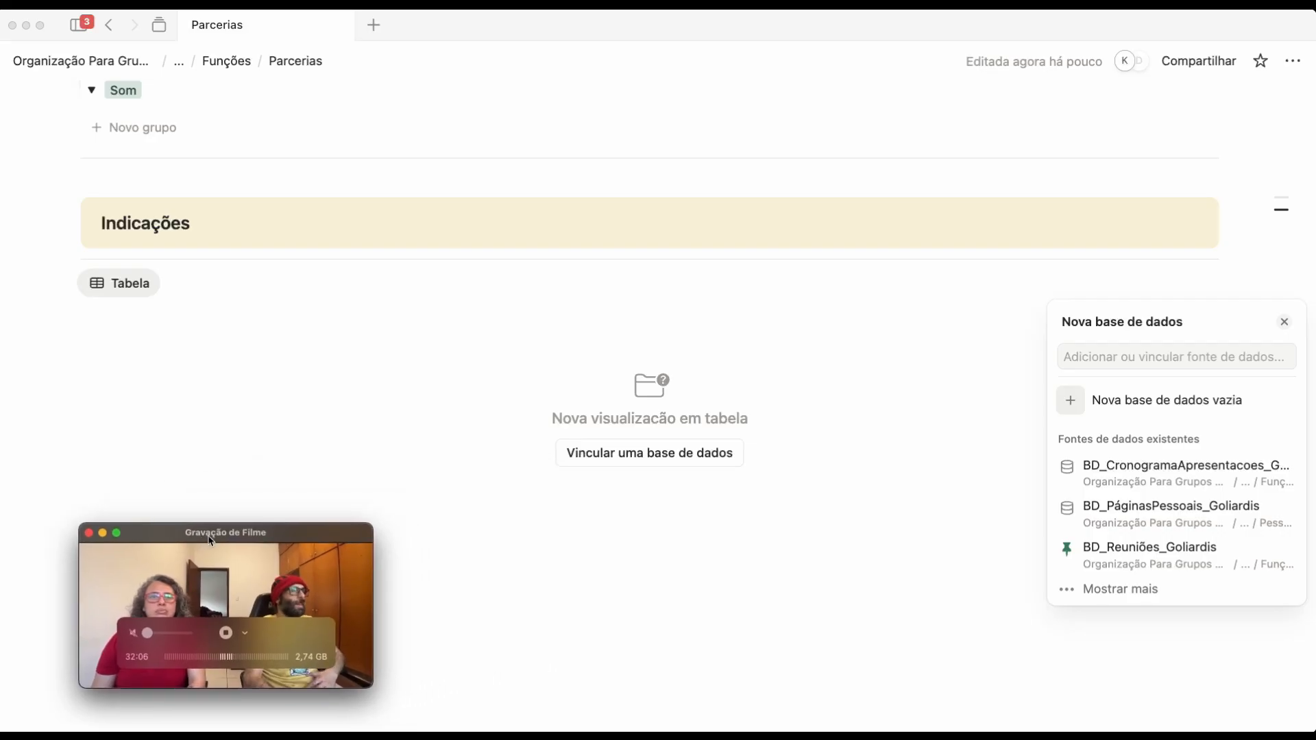
pyautogui.click(1165, 386)
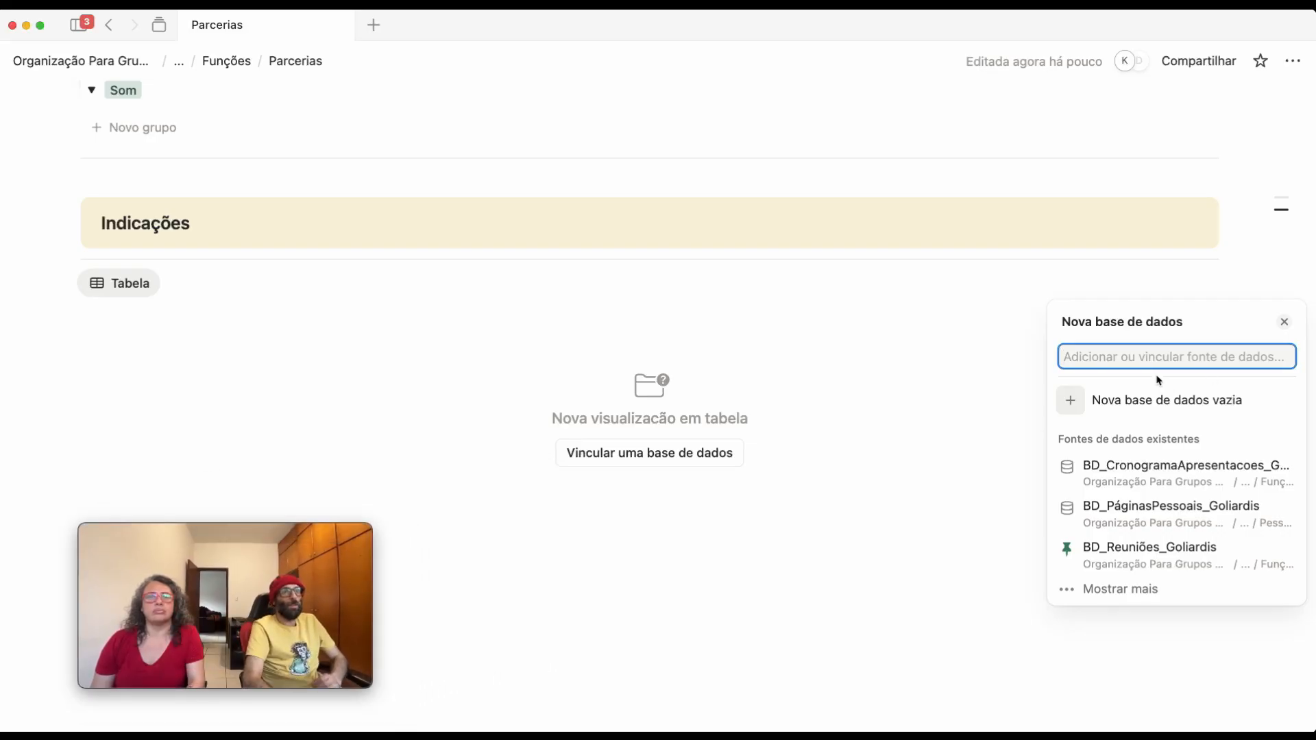
pyautogui.write('B')
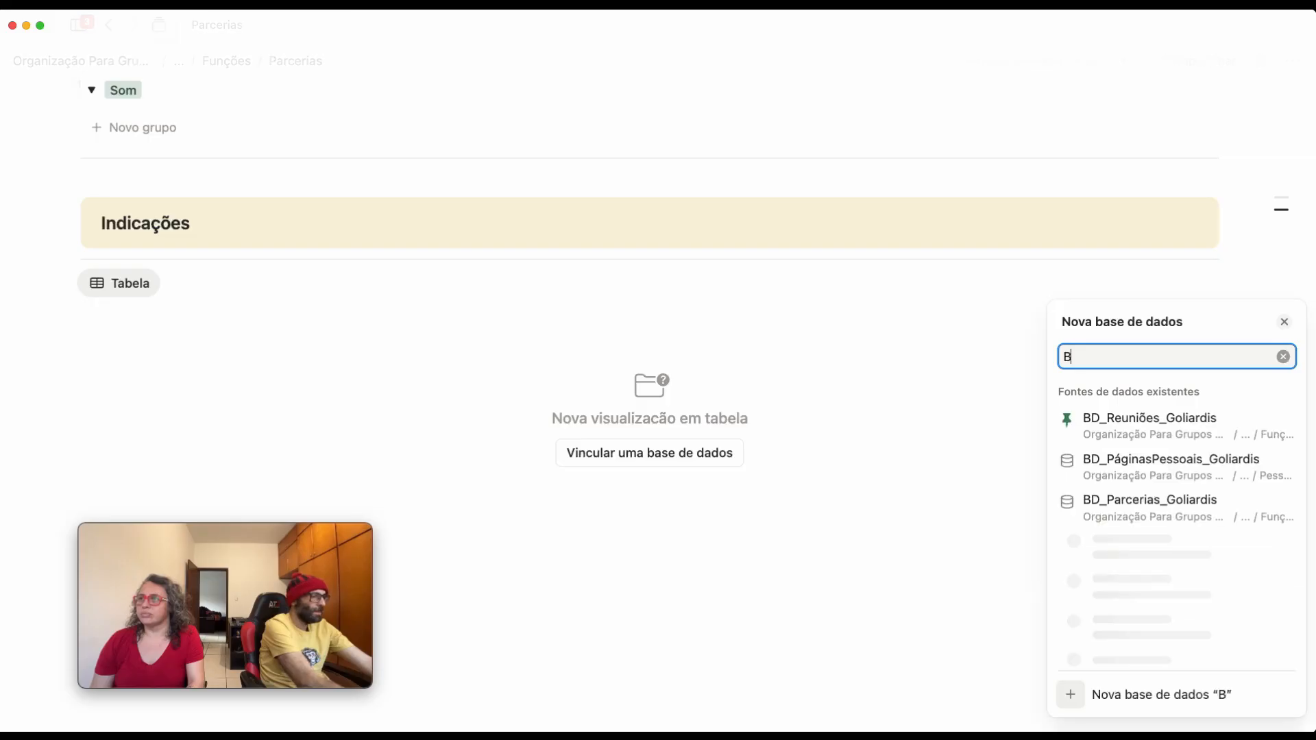
pyautogui.write('D_PAR')
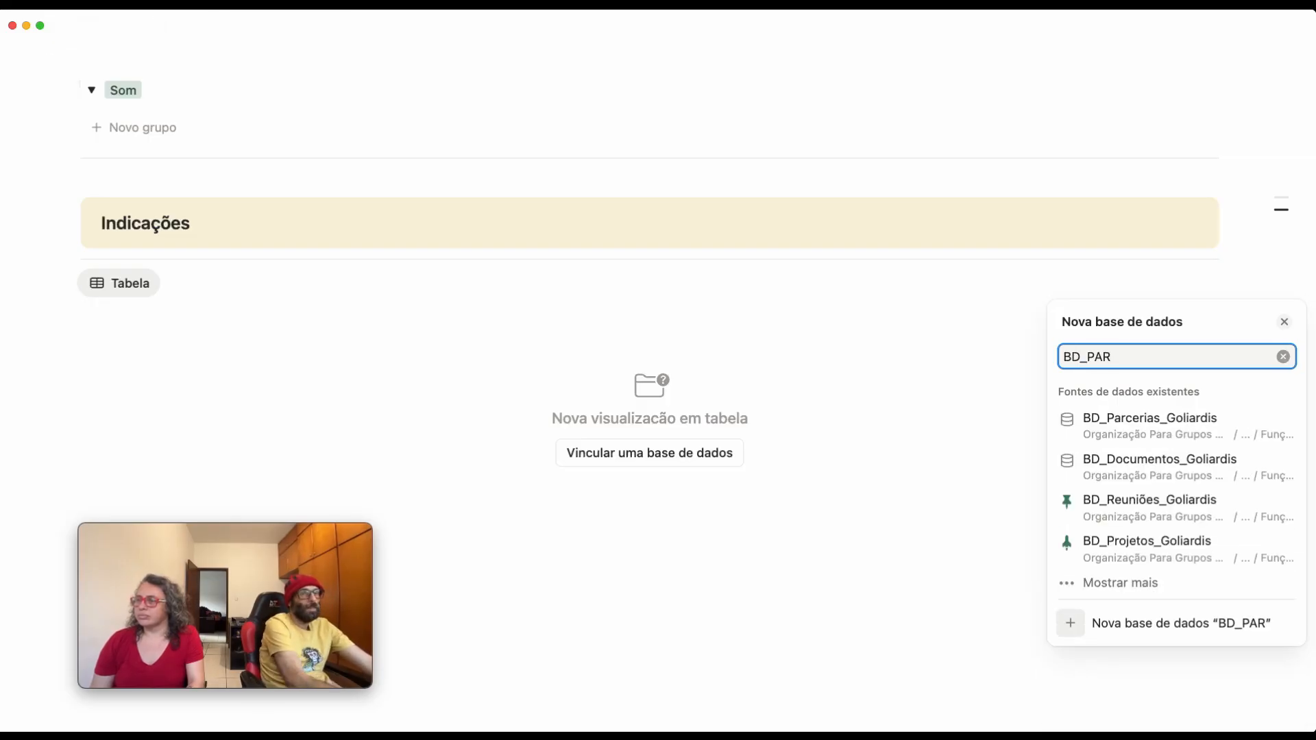
pyautogui.click(1125, 423)
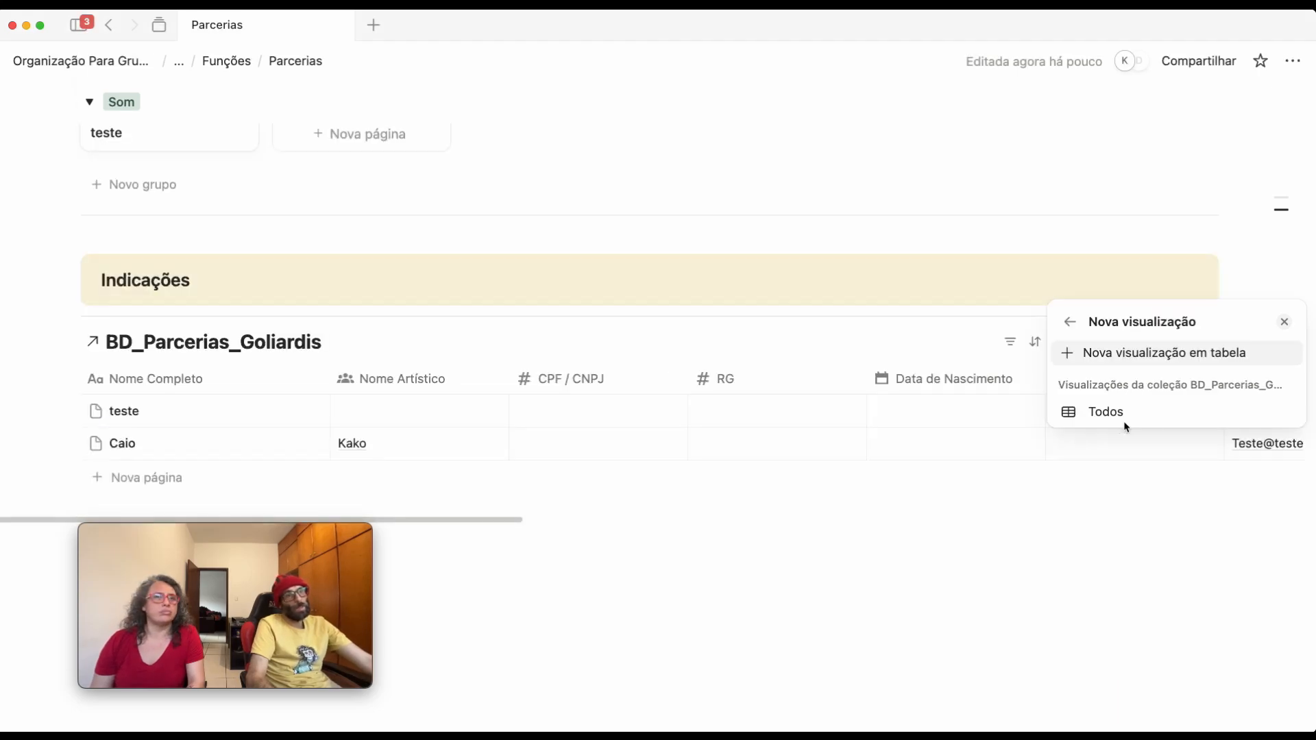
pyautogui.click(1098, 412)
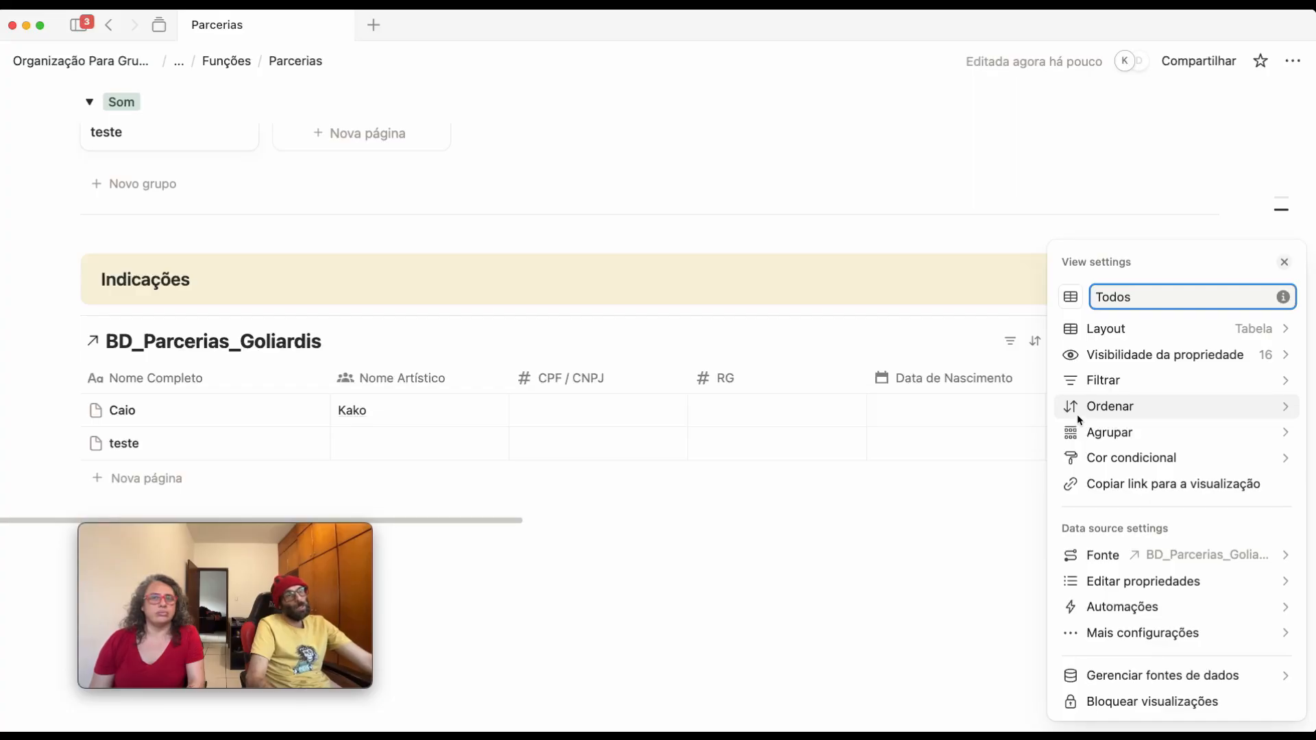
# Filter the Indicações table to Já Trabalhamos? é Não and save the filter for everyone
pyautogui.click(1099, 382)
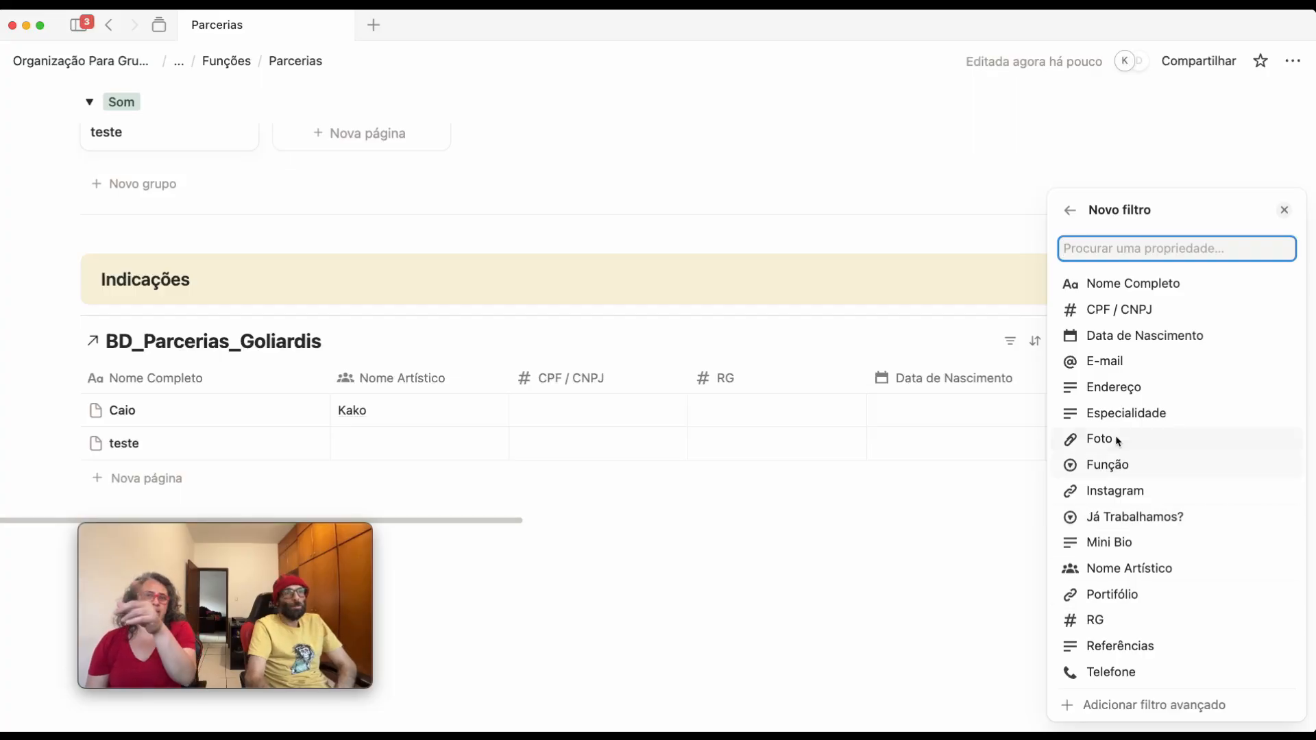
pyautogui.click(1094, 517)
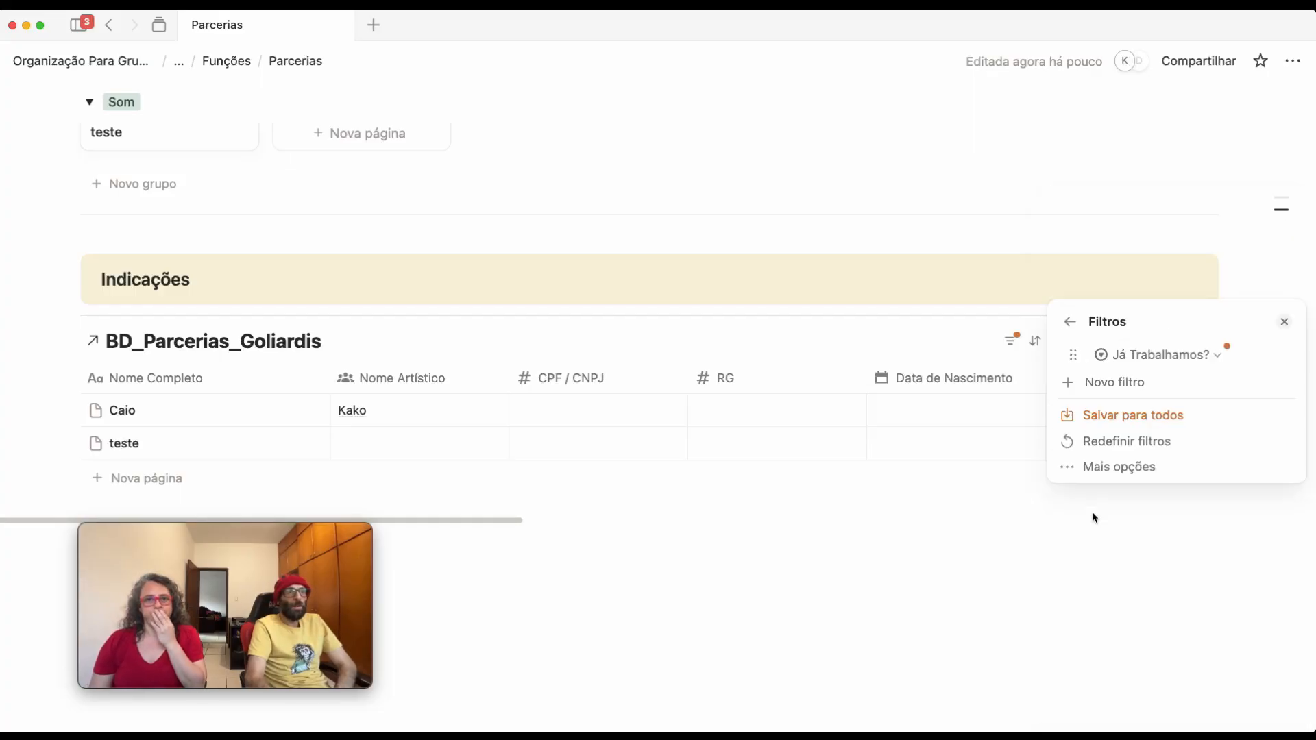
pyautogui.click(1146, 358)
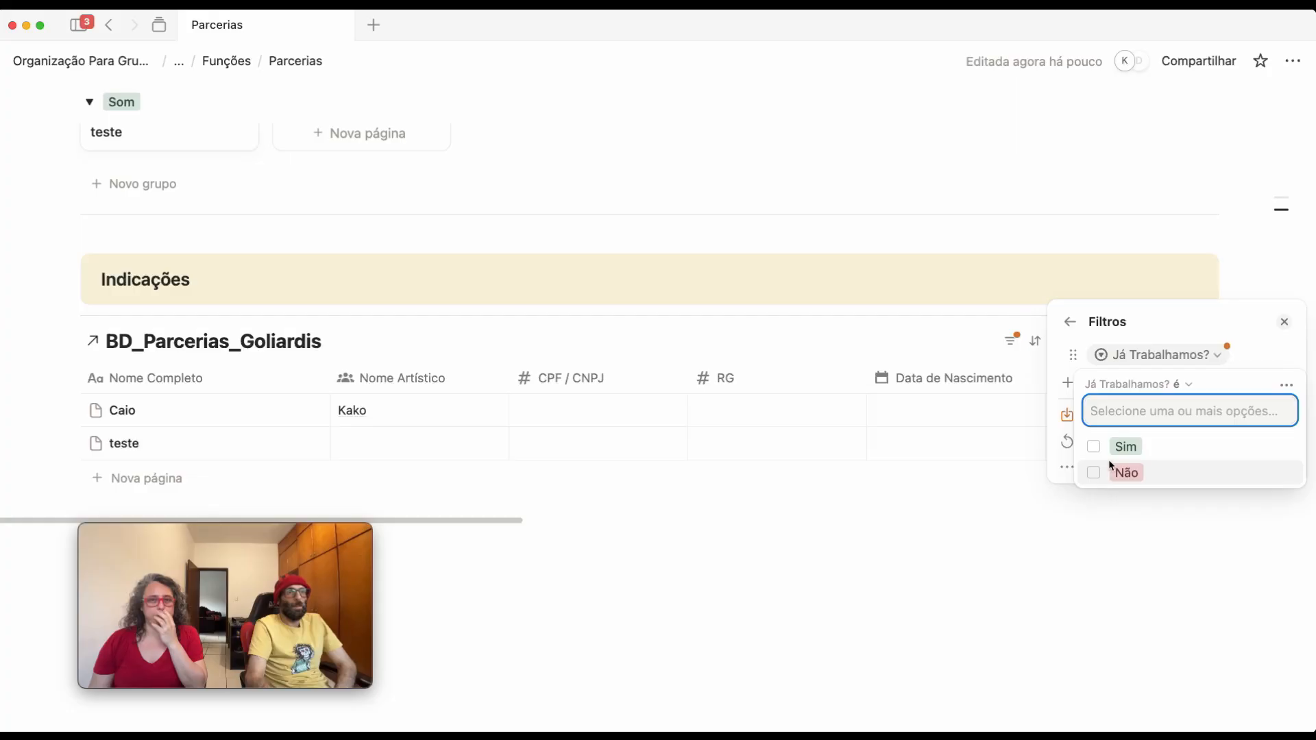
pyautogui.click(1093, 473)
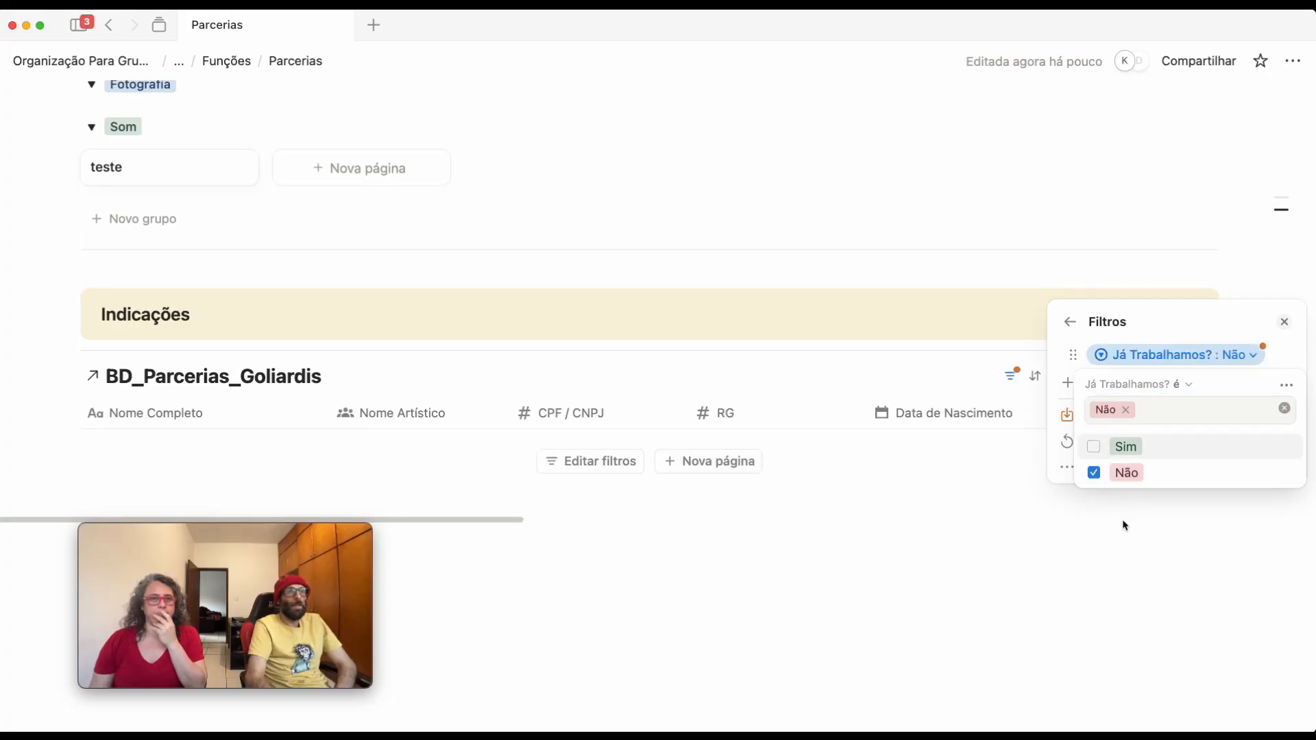
pyautogui.click(1171, 549)
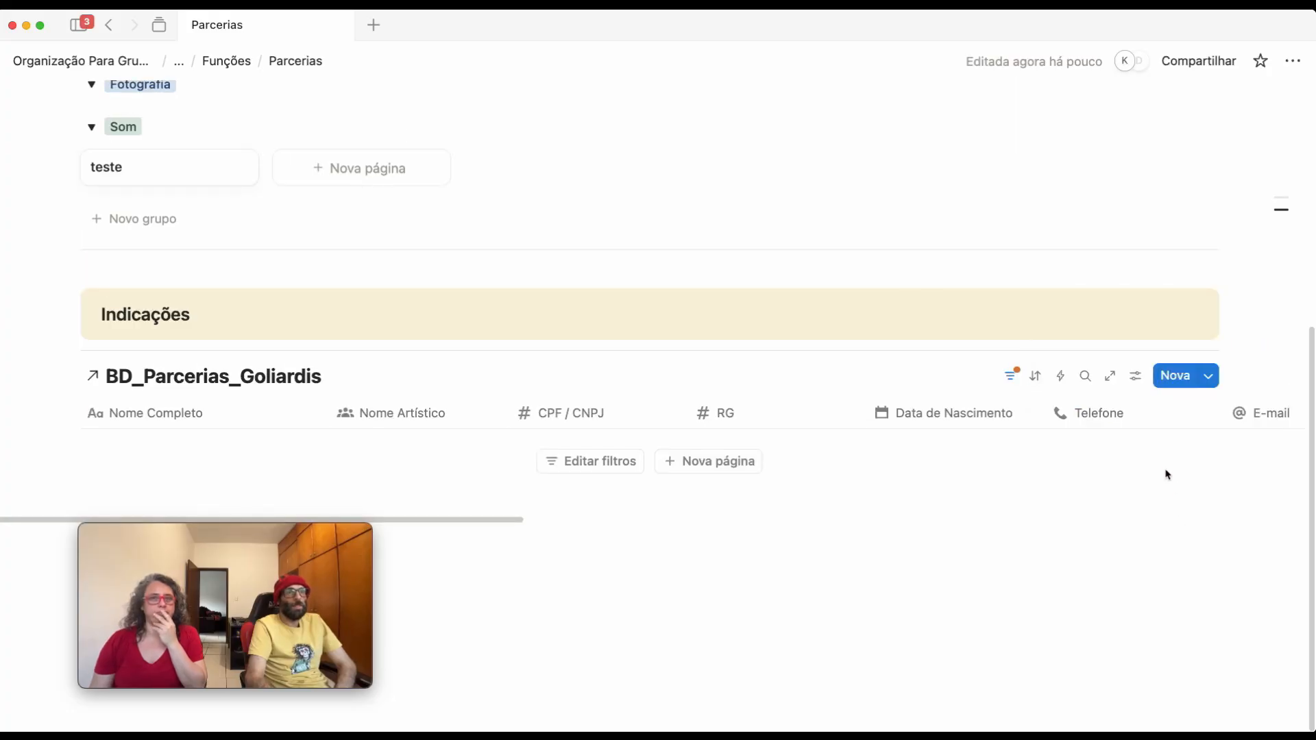
pyautogui.click(1011, 376)
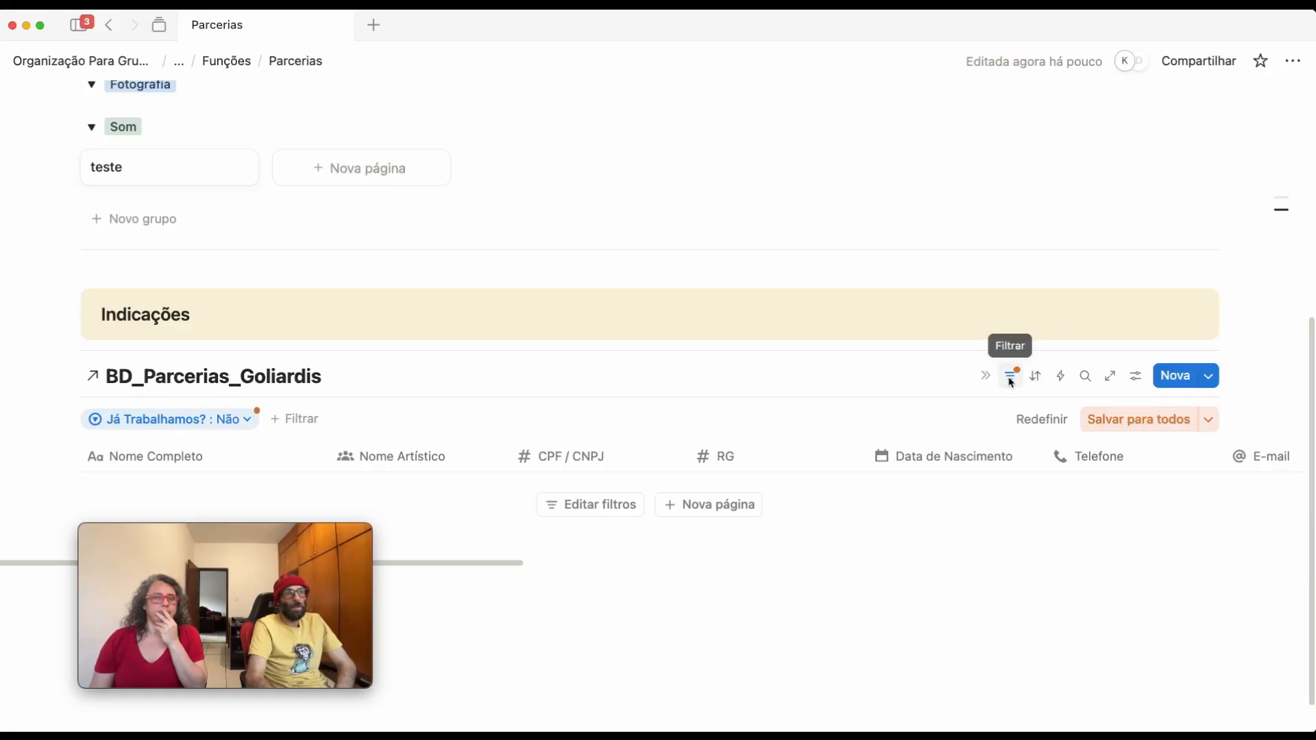
pyautogui.click(1140, 425)
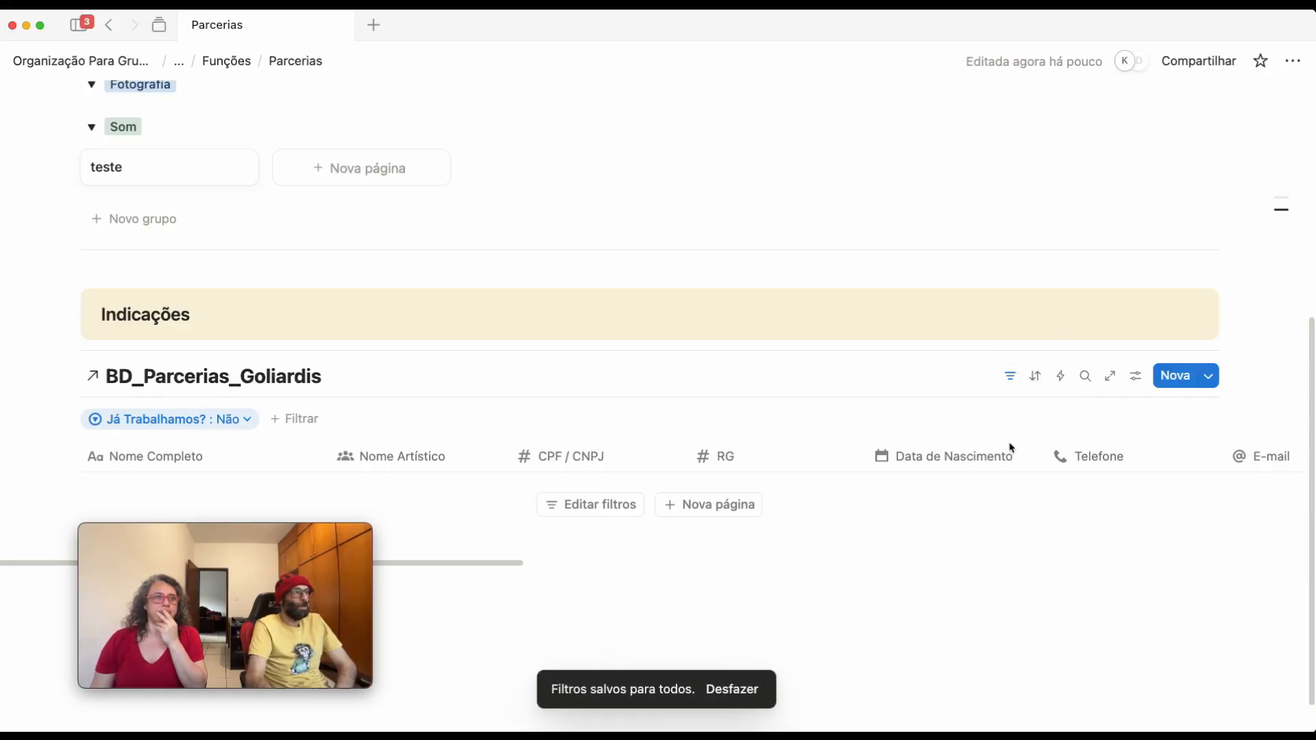
# Hide the database title of the Indicações table and collapse its filter bar
pyautogui.click(357, 377)
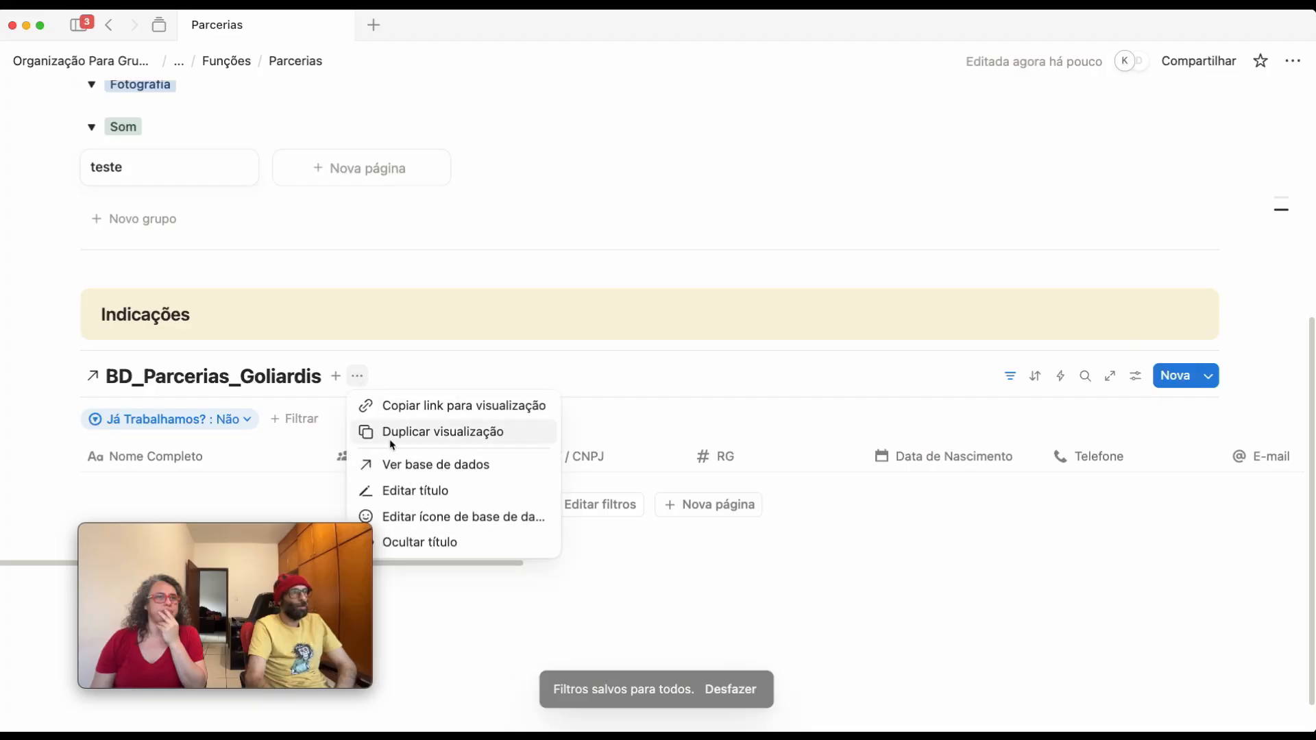
pyautogui.moveTo(272, 539); pyautogui.dragTo(1136, 567)
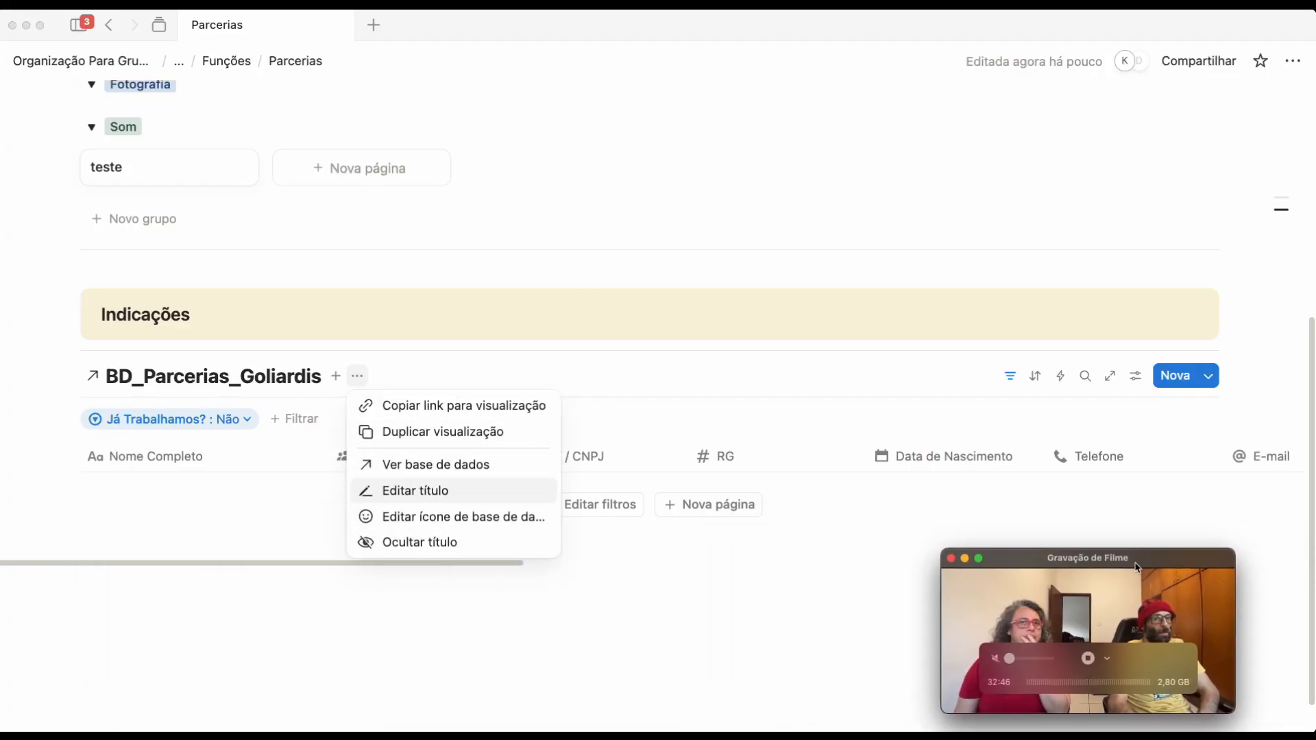
pyautogui.click(350, 382)
pyautogui.click(384, 370)
pyautogui.click(357, 376)
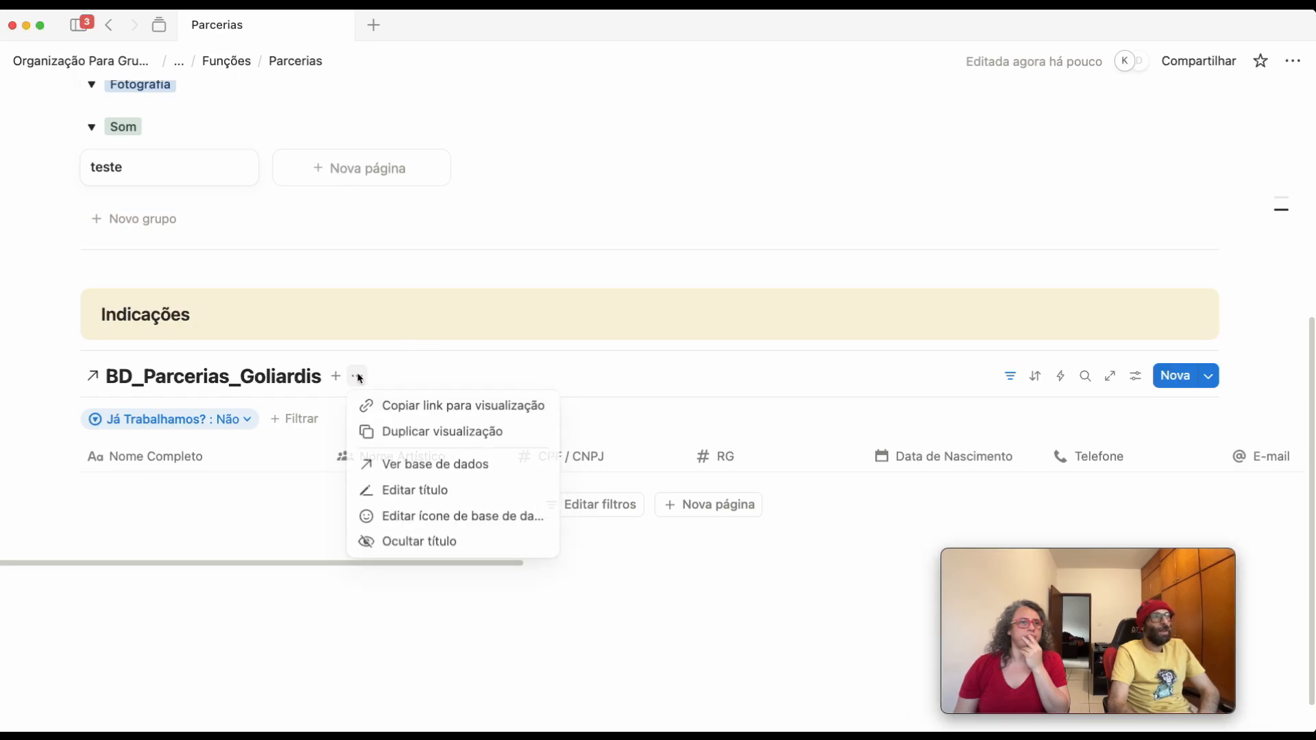
pyautogui.click(421, 543)
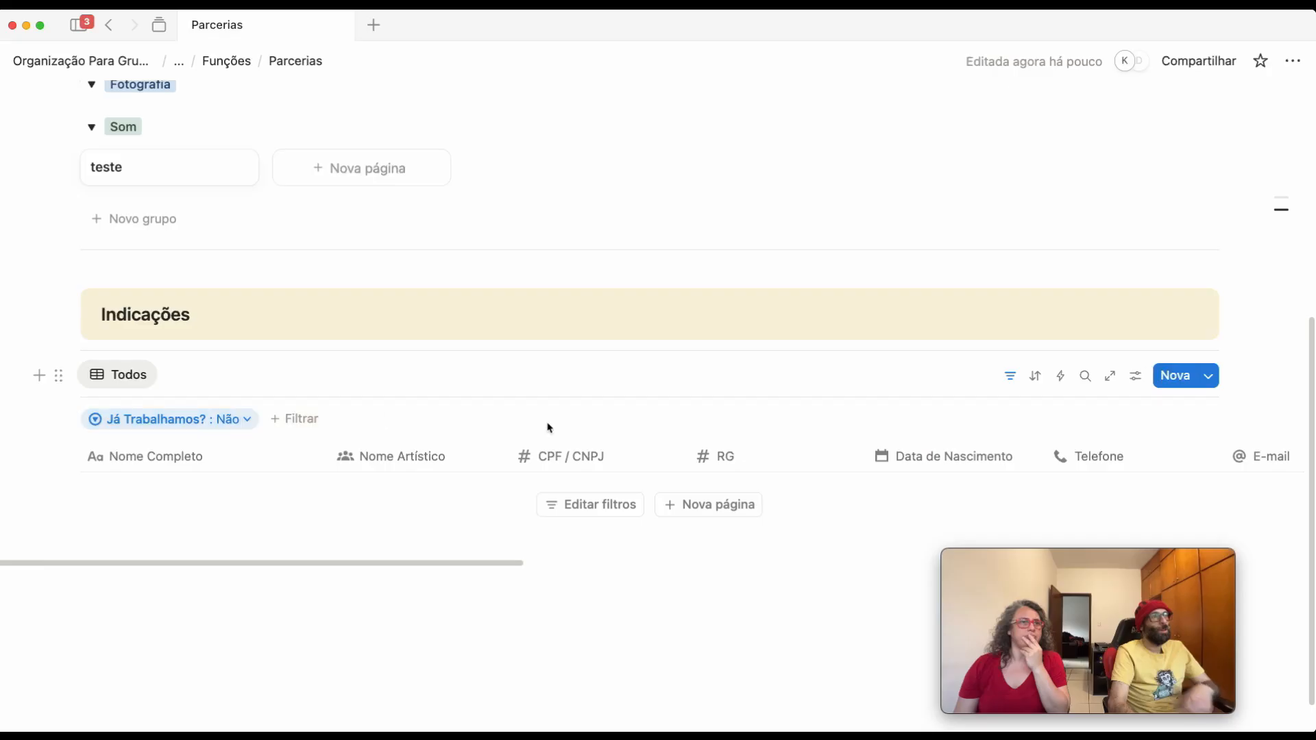
pyautogui.click(1010, 377)
# Add a new page to the Indicações table and enter the partner's first name under Nome Completo
pyautogui.moveTo(1022, 571)
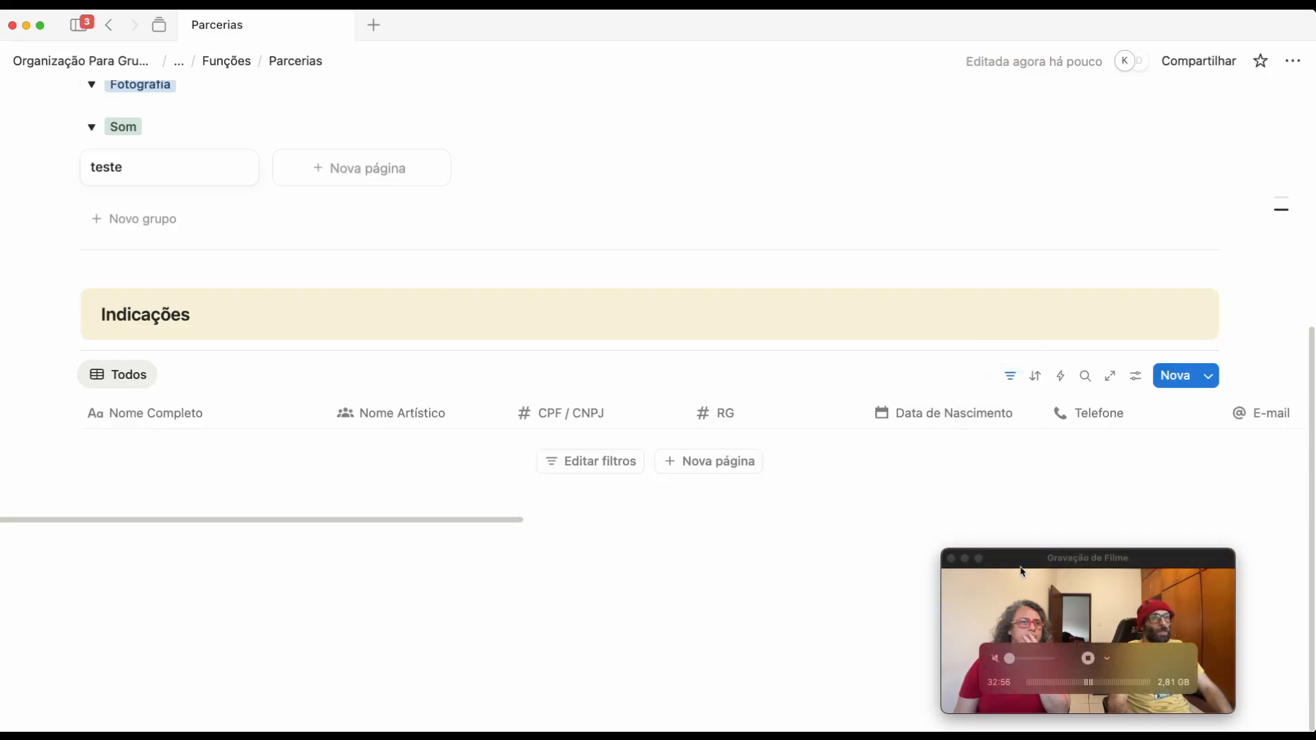
pyautogui.click(1026, 561)
pyautogui.moveTo(1025, 560); pyautogui.dragTo(145, 563)
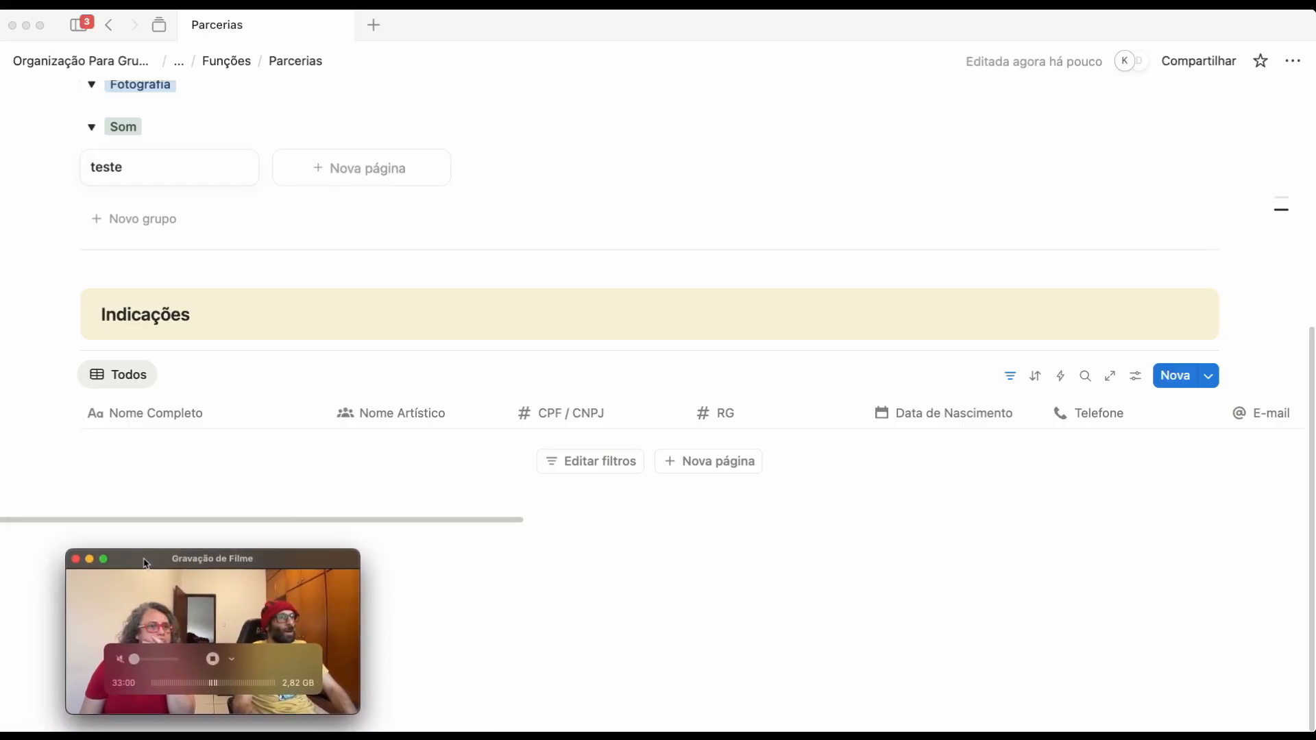
pyautogui.click(685, 461)
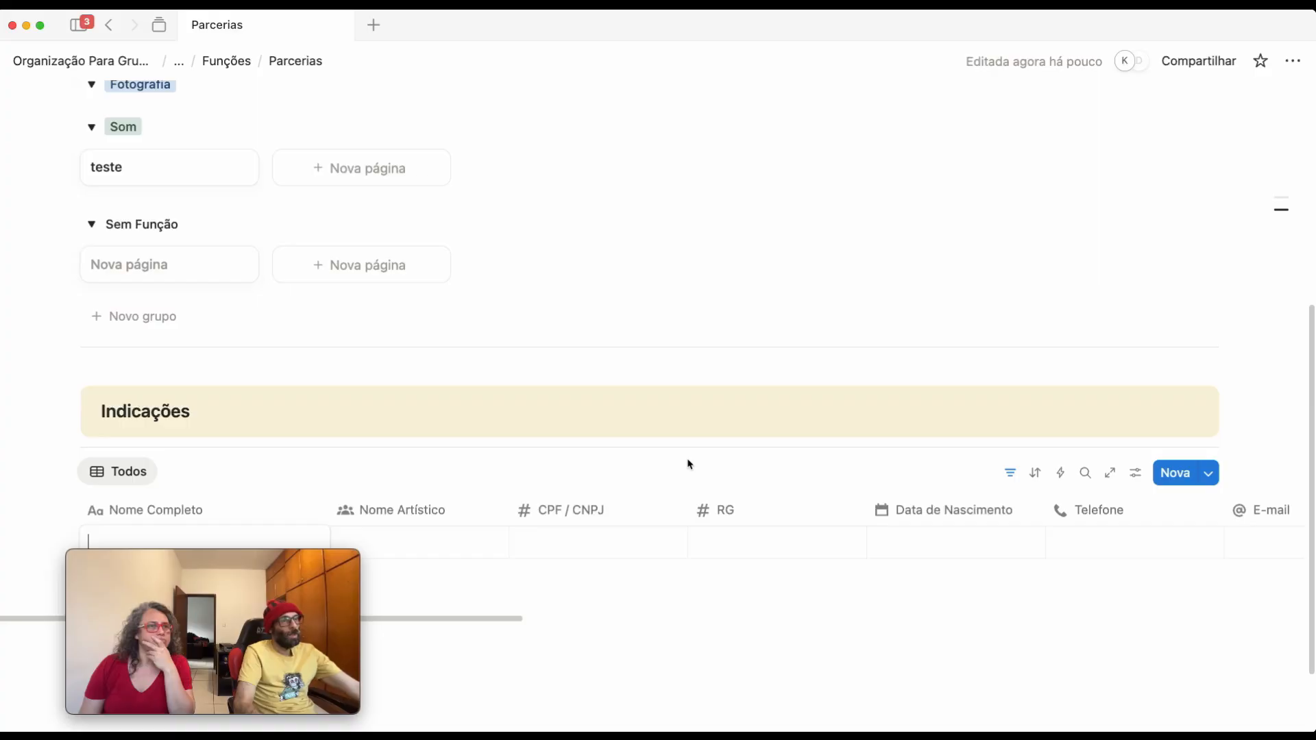
pyautogui.moveTo(270, 564)
pyautogui.moveTo(271, 564); pyautogui.dragTo(1180, 550)
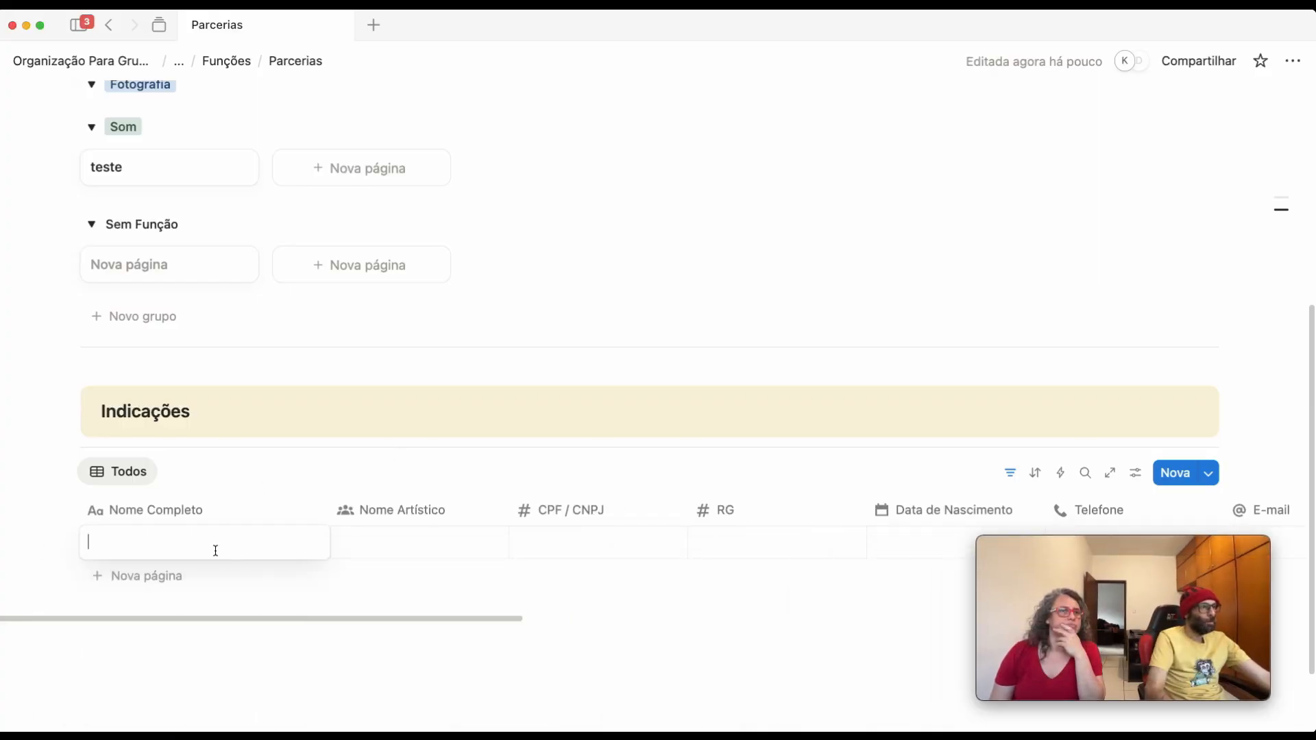
pyautogui.write('Caio')
pyautogui.press('Tab')
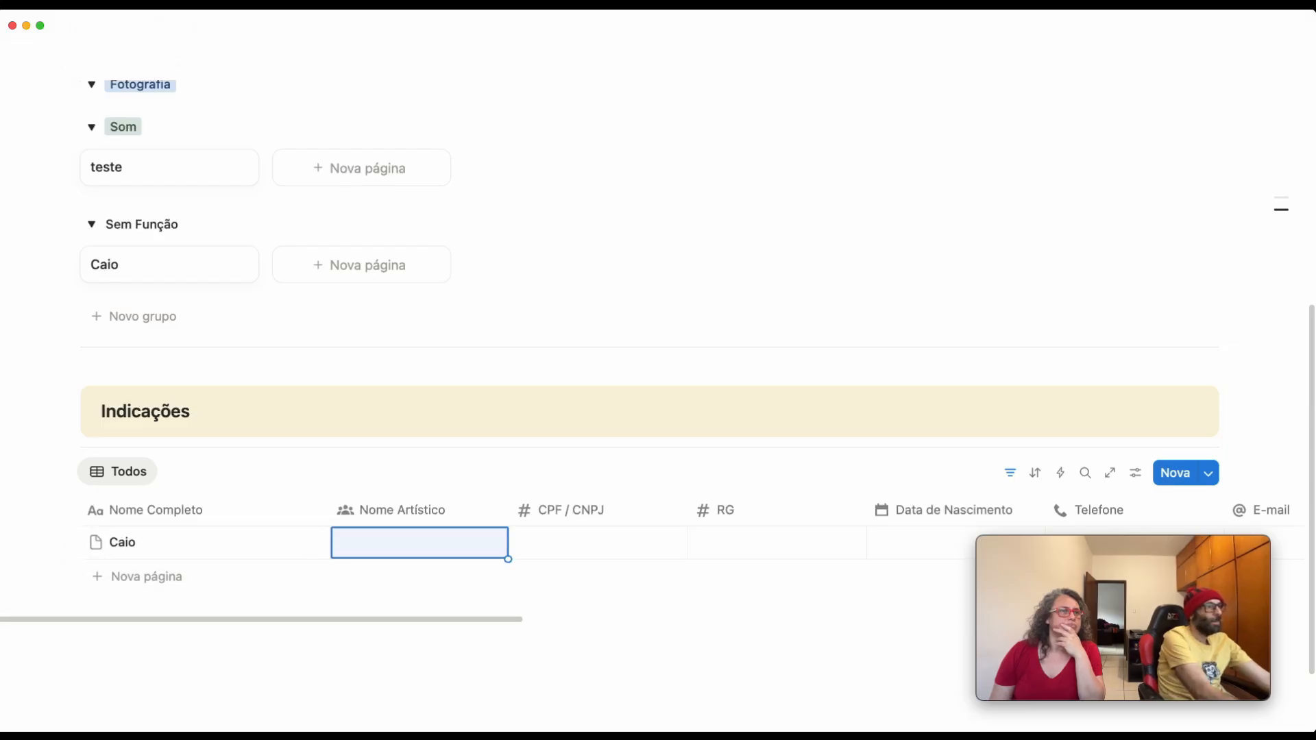
# Fill in the partner's artistic name under Nome Artístico in the new row of the Indicações table
pyautogui.write('Kako do Artesanato')
pyautogui.press('BackSpace')
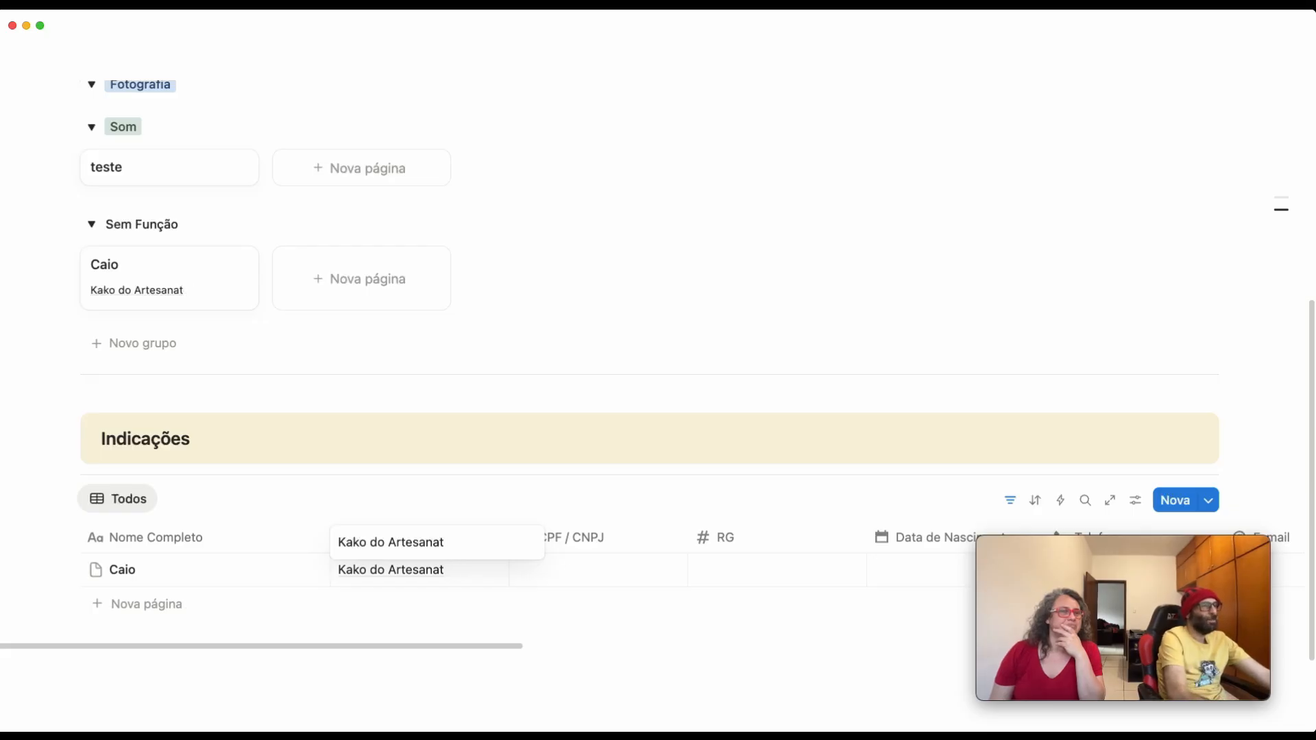
pyautogui.write('o')
pyautogui.press('Tab')
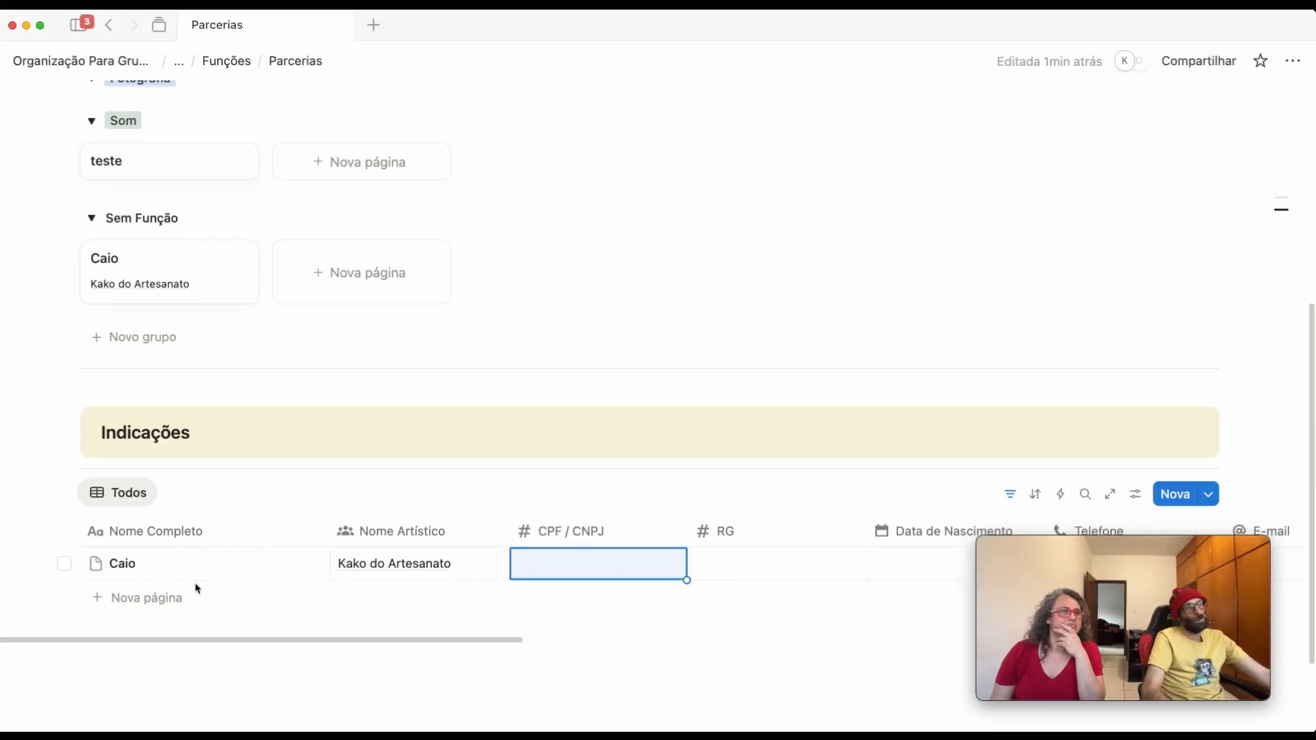
# Check the filter applied to the Indicações table and collapse its filter bar
pyautogui.scroll(-3, 197, 588)
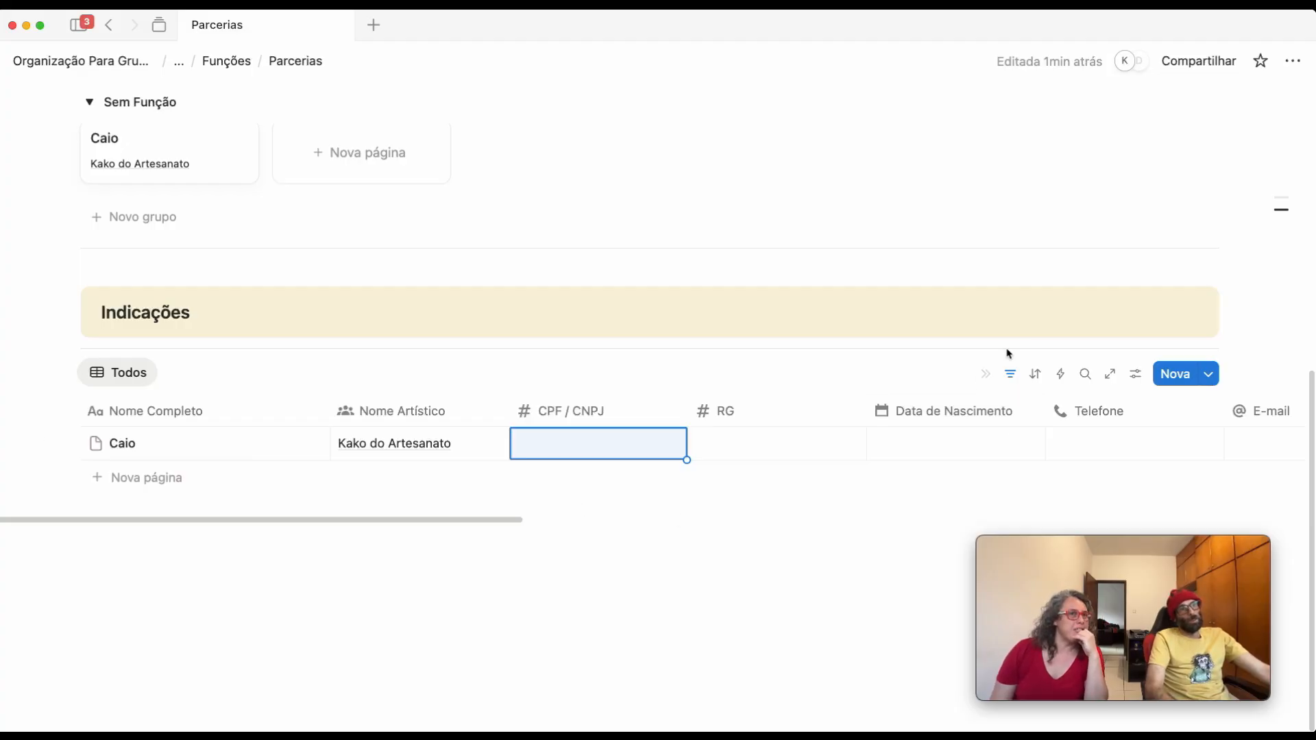
pyautogui.click(1009, 381)
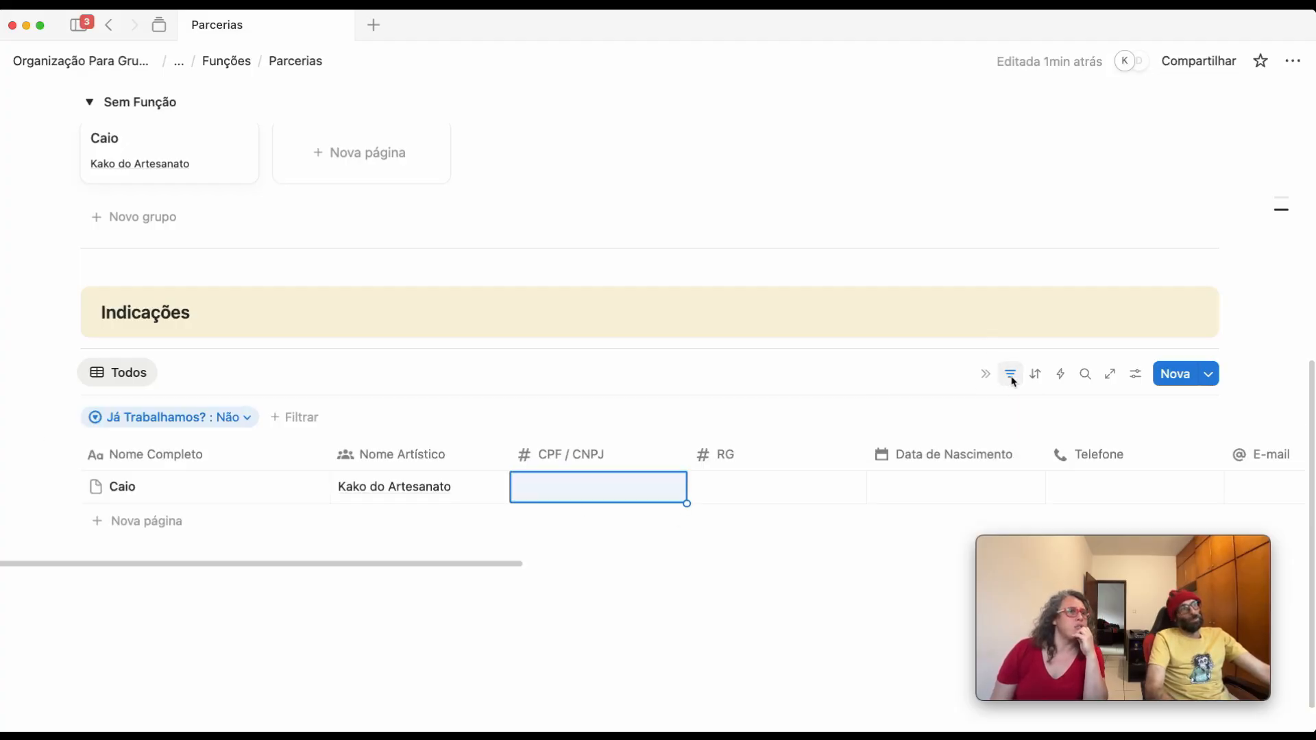
pyautogui.click(1012, 379)
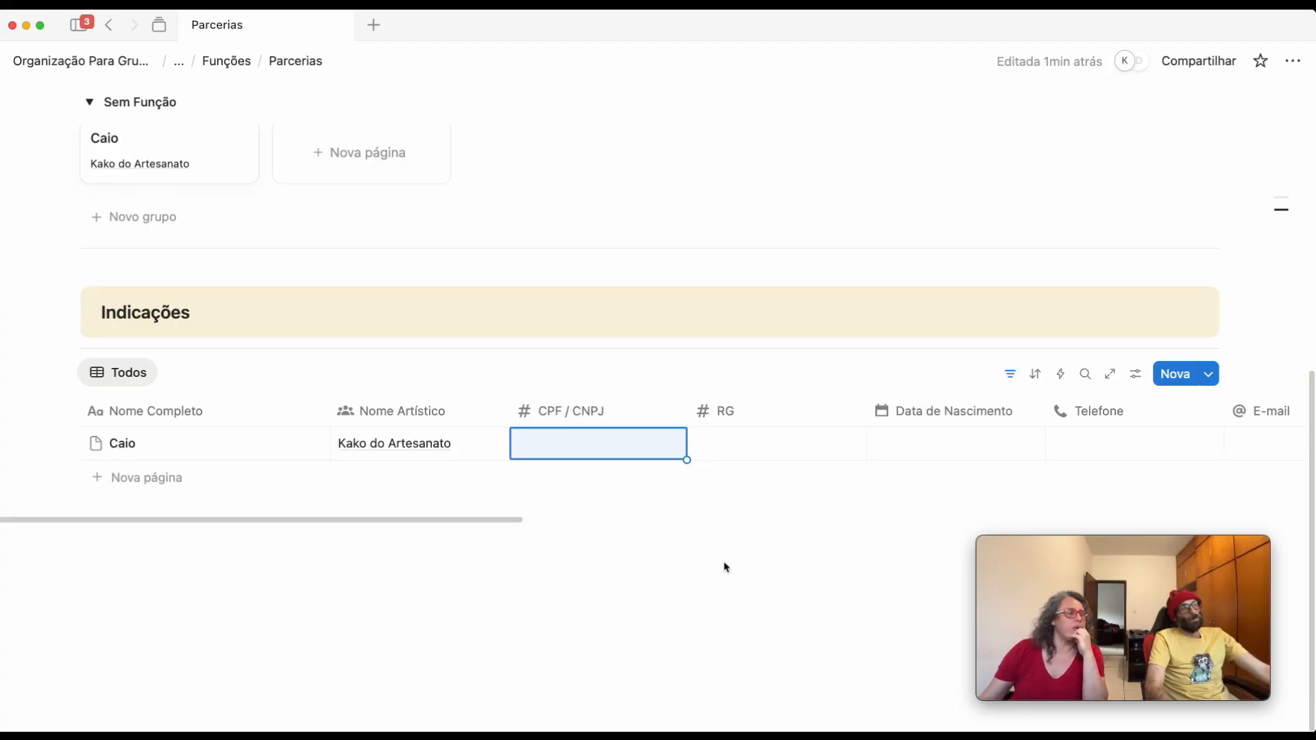
# Filter the Por Função gallery under Todos to show only partners whose Já Trabalhamos? is Sim
pyautogui.scroll(1, 726, 568)
pyautogui.scroll(10, 726, 568)
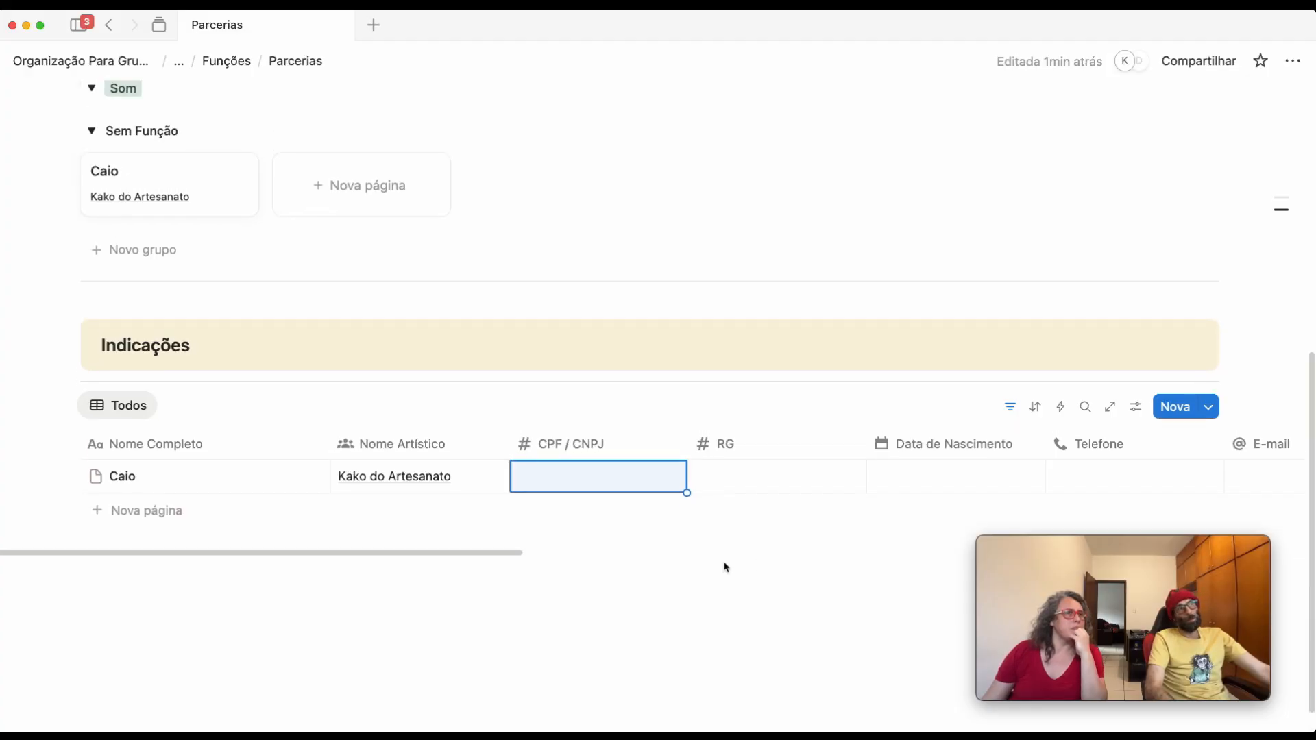
pyautogui.scroll(5, 620, 499)
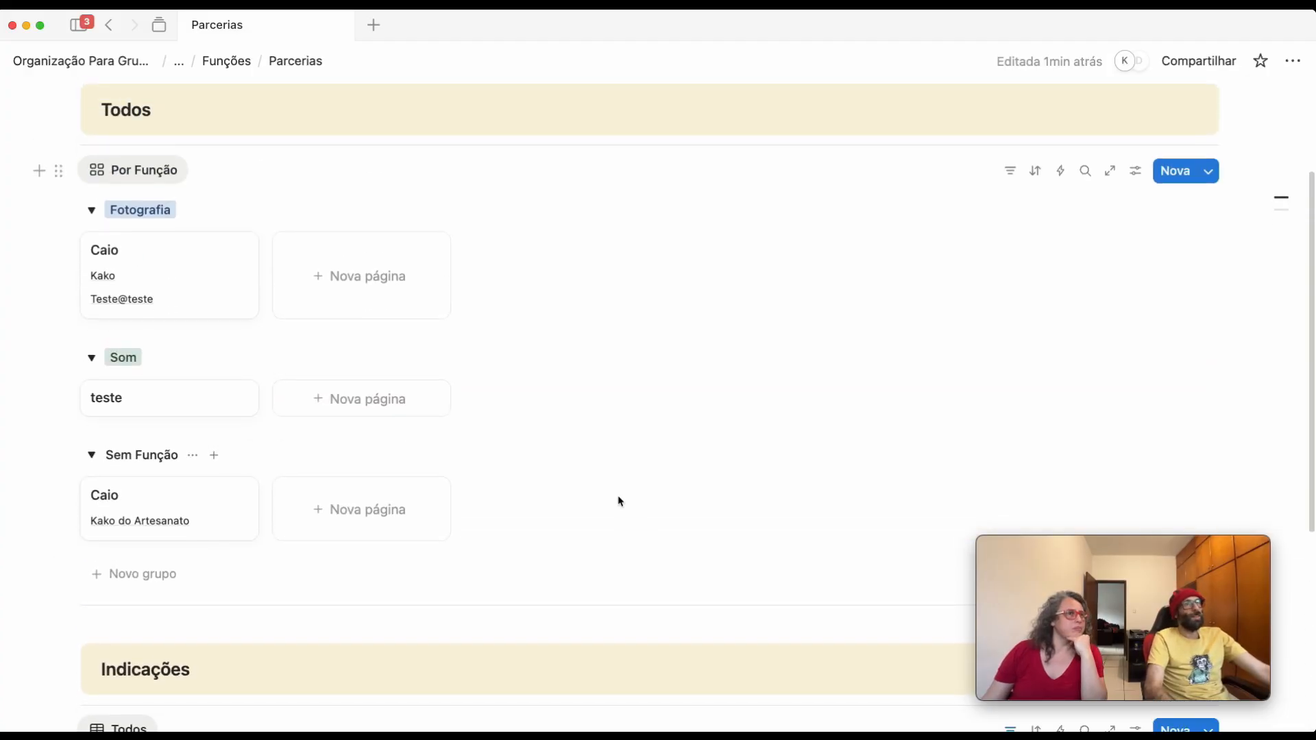
pyautogui.click(1008, 318)
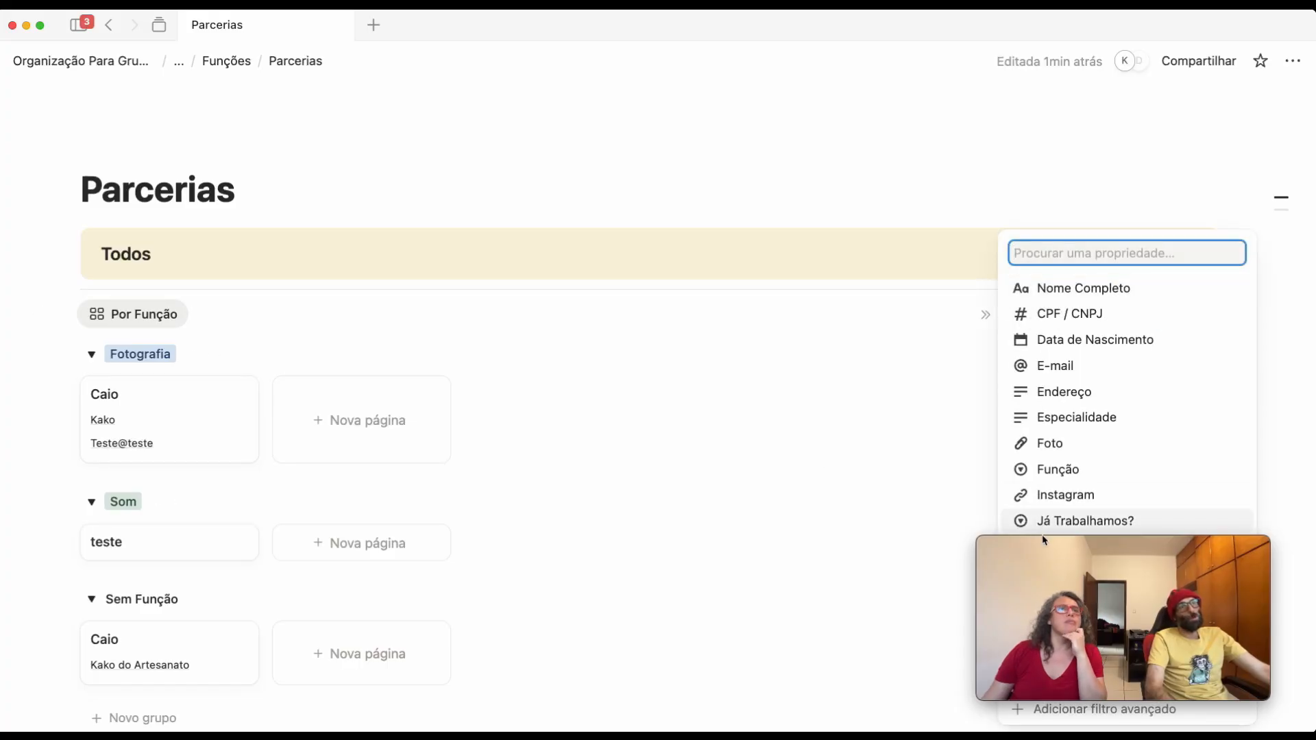
pyautogui.moveTo(1044, 545); pyautogui.dragTo(105, 567)
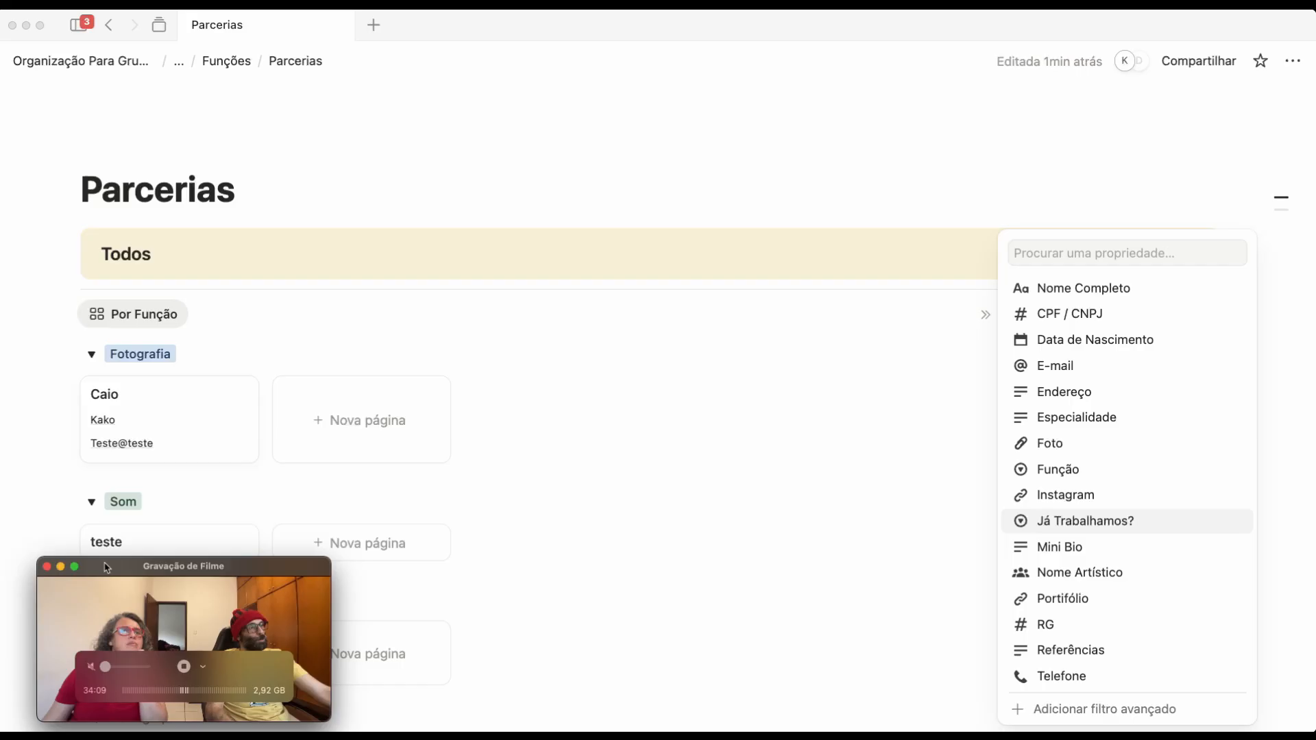
pyautogui.click(1092, 527)
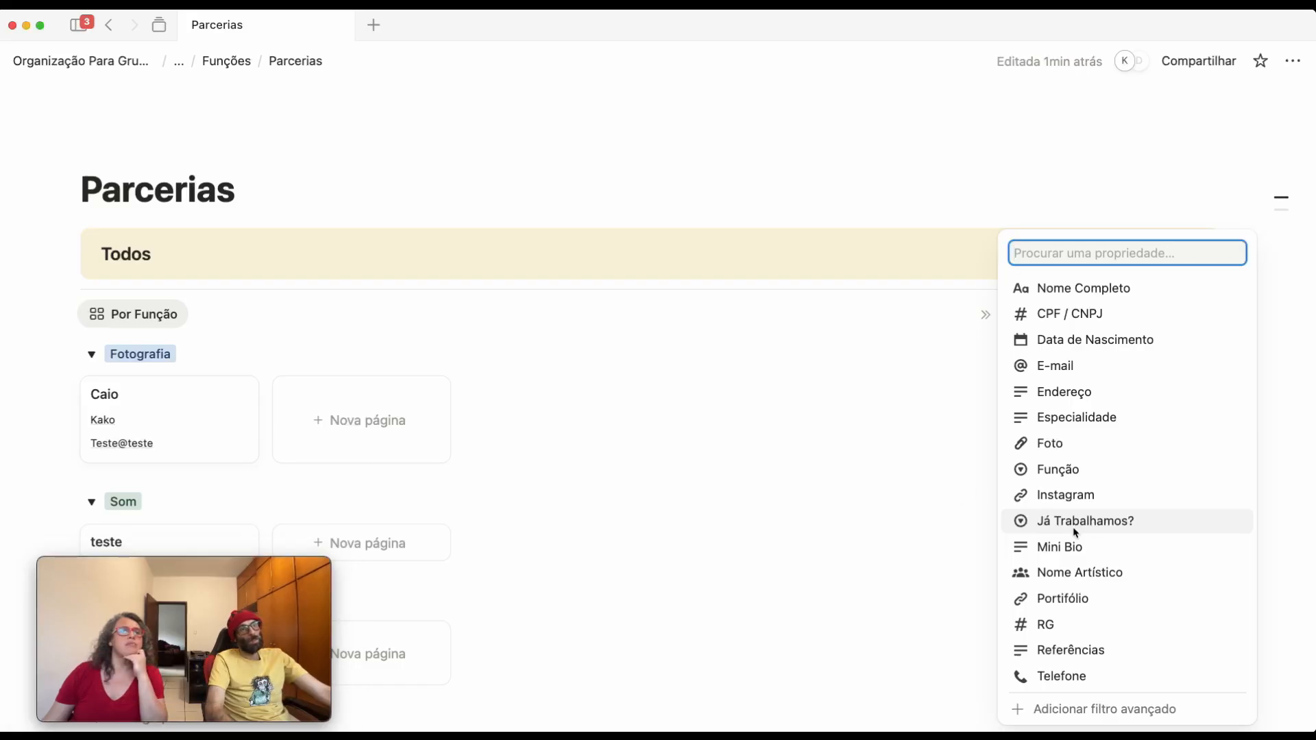
pyautogui.click(1073, 524)
pyautogui.click(135, 450)
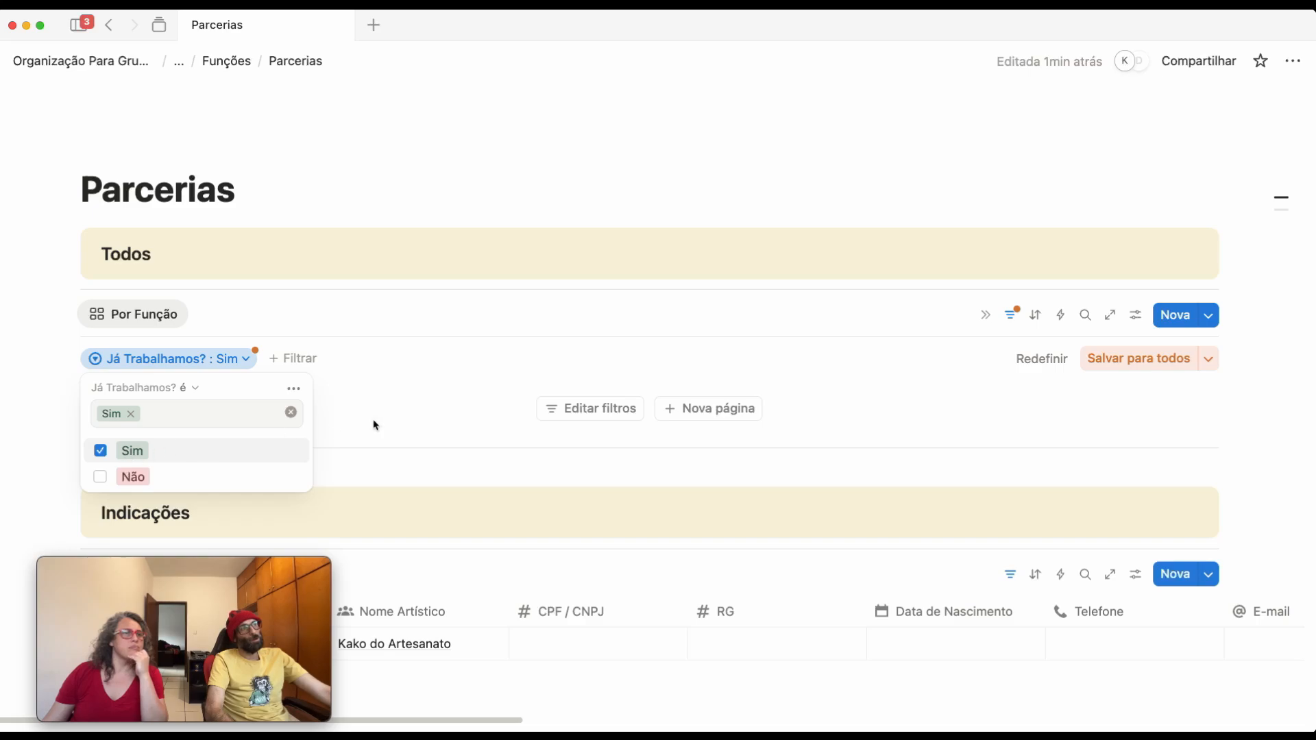
# Save the Todos gallery's filter for everyone and collapse its filter bar
pyautogui.click(539, 337)
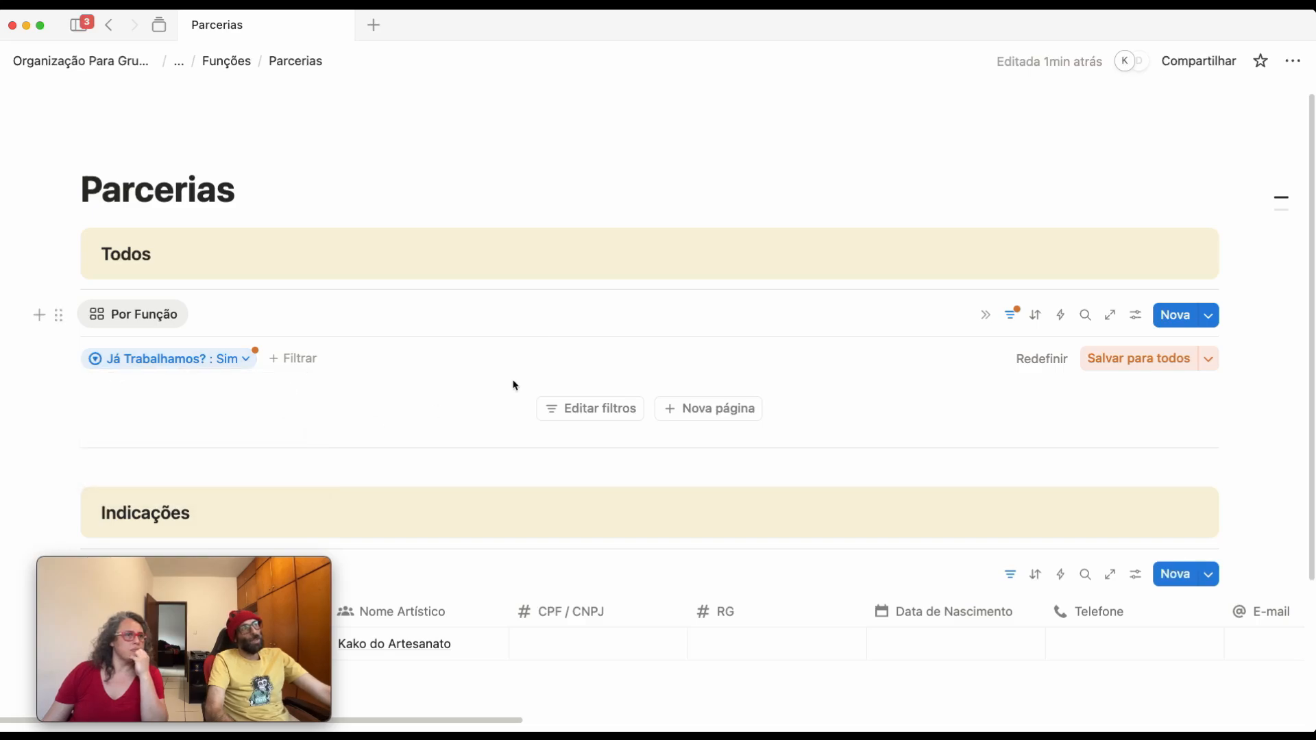
pyautogui.click(1162, 367)
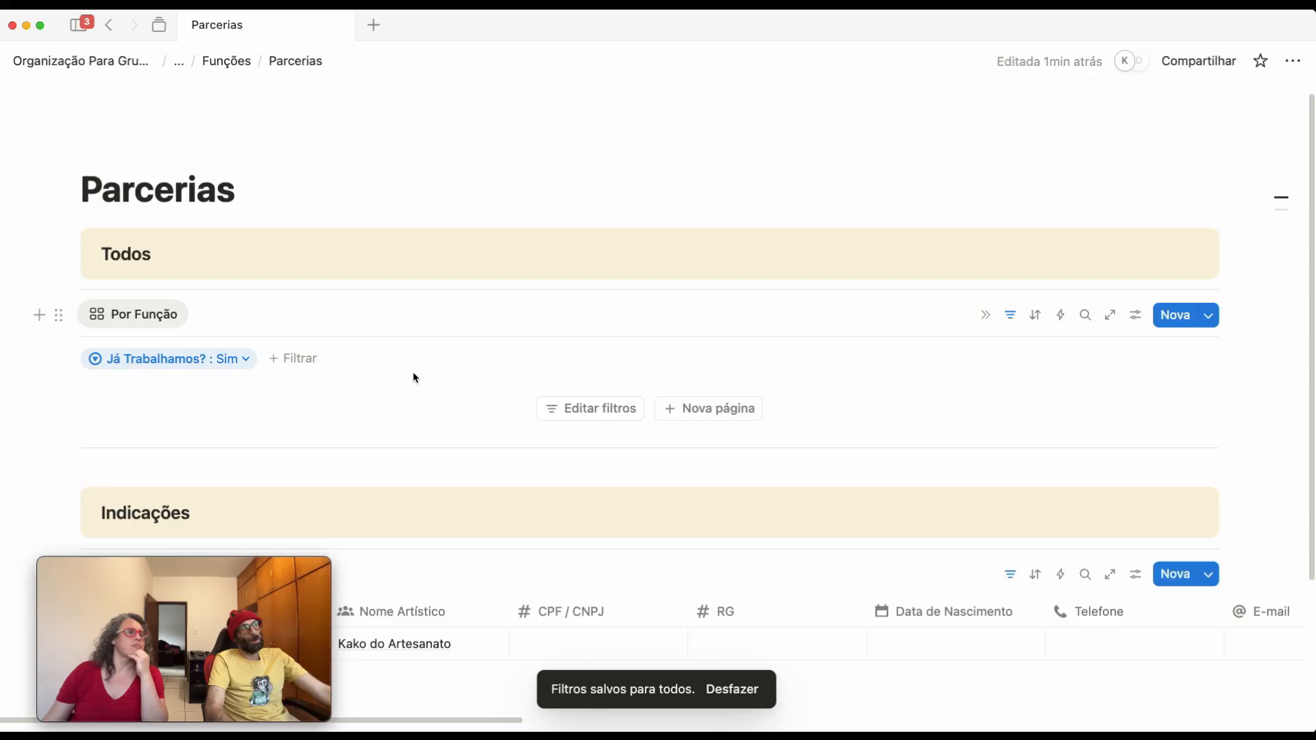
pyautogui.click(1011, 315)
# Show the data source title of the Indicações table and open the BD_Parcerias_Goliardis database from it
pyautogui.scroll(-5, 875, 435)
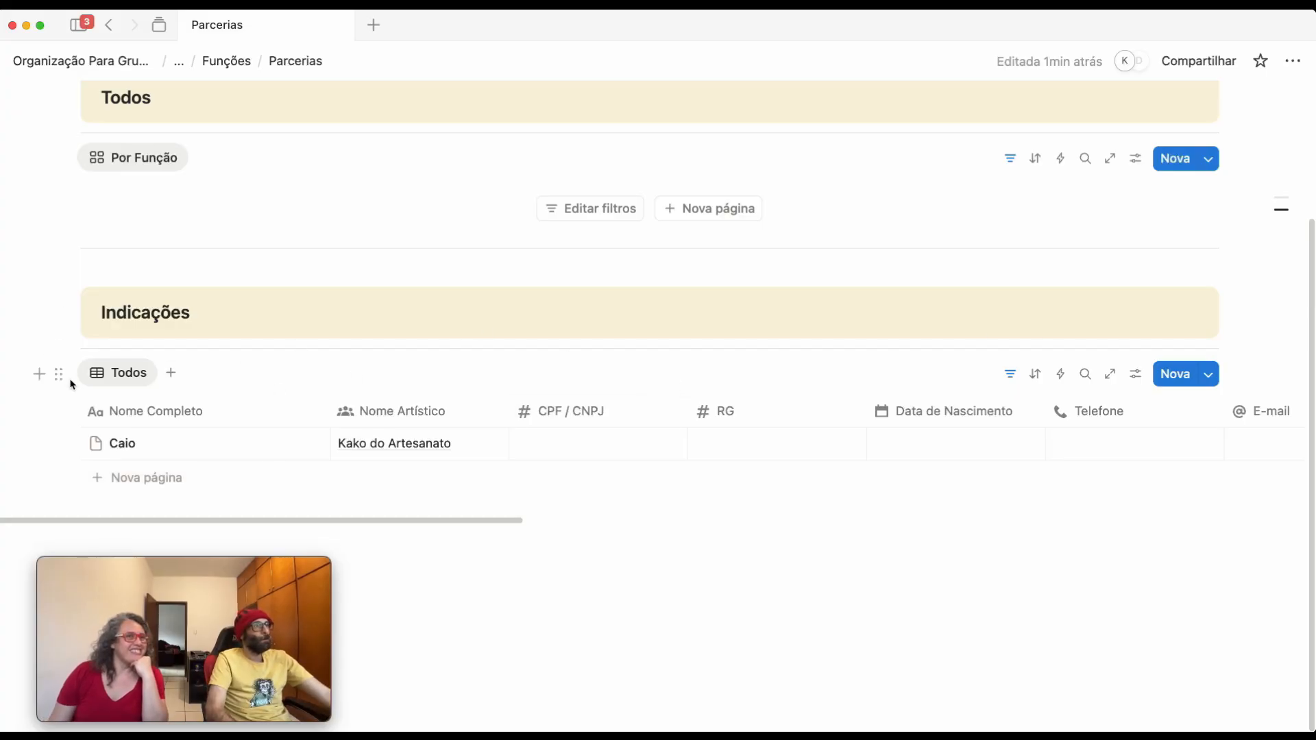
pyautogui.click(127, 377)
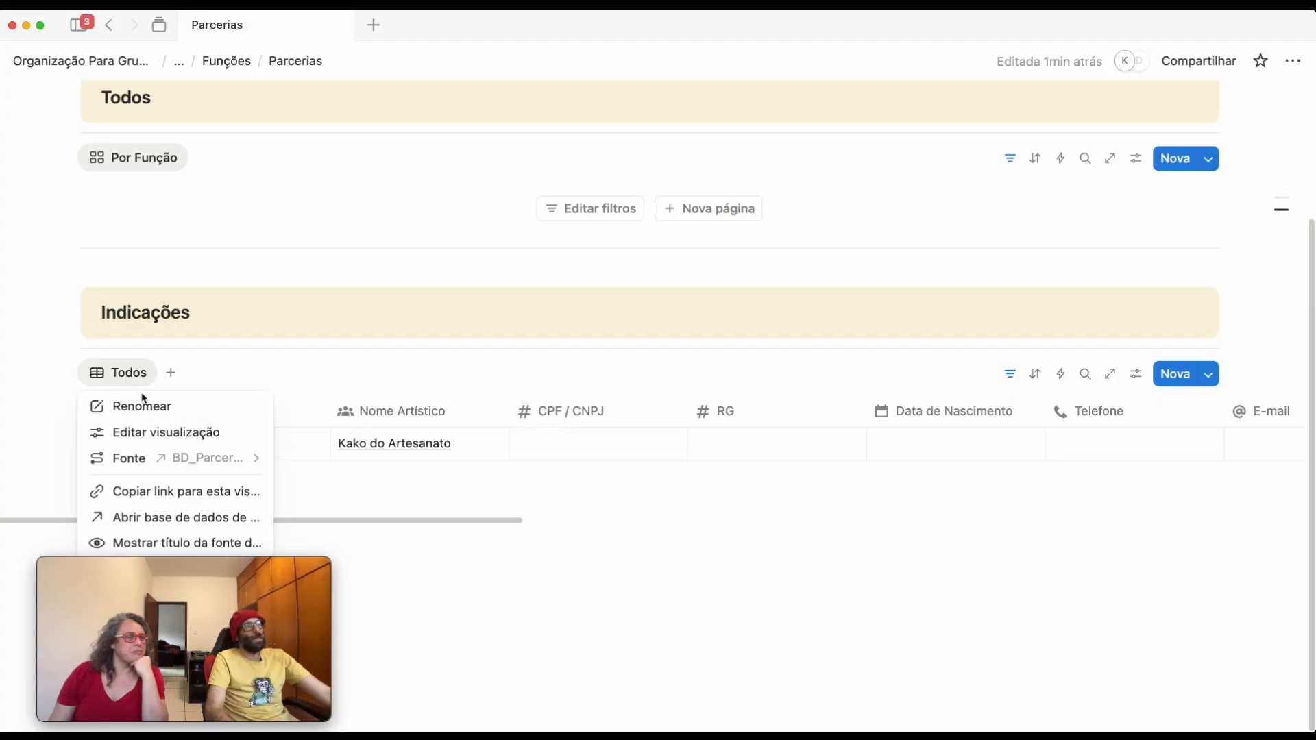
pyautogui.click(169, 545)
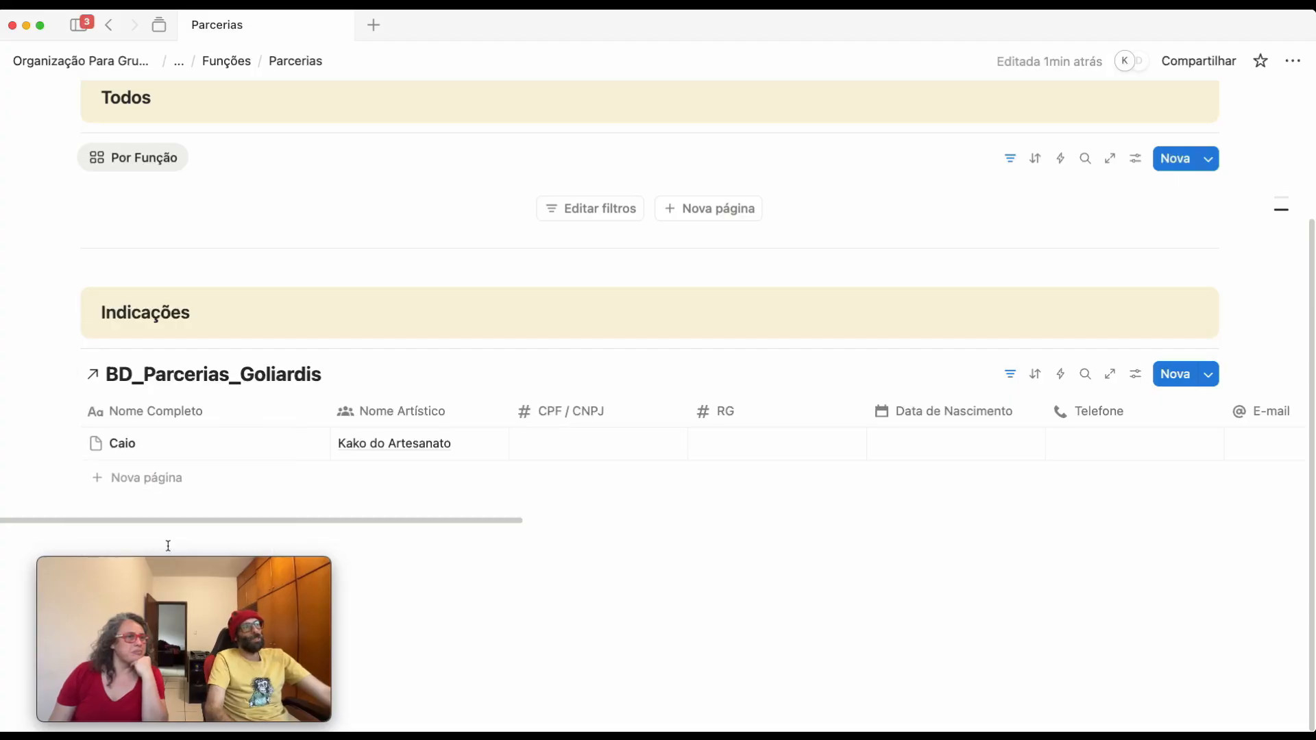
pyautogui.click(245, 381)
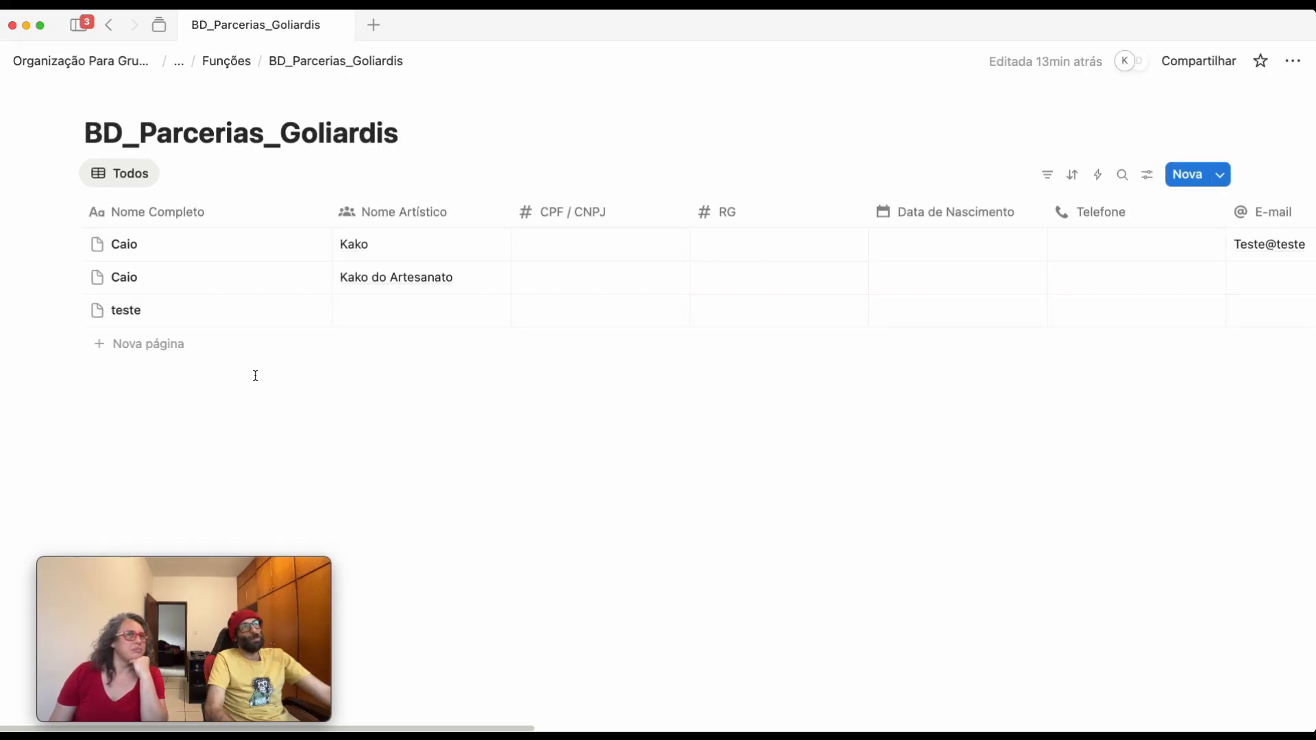
# Set Já Trabalhamos? to Sim for the first partner row and the teste row of the database
pyautogui.moveTo(501, 728); pyautogui.dragTo(1309, 636)
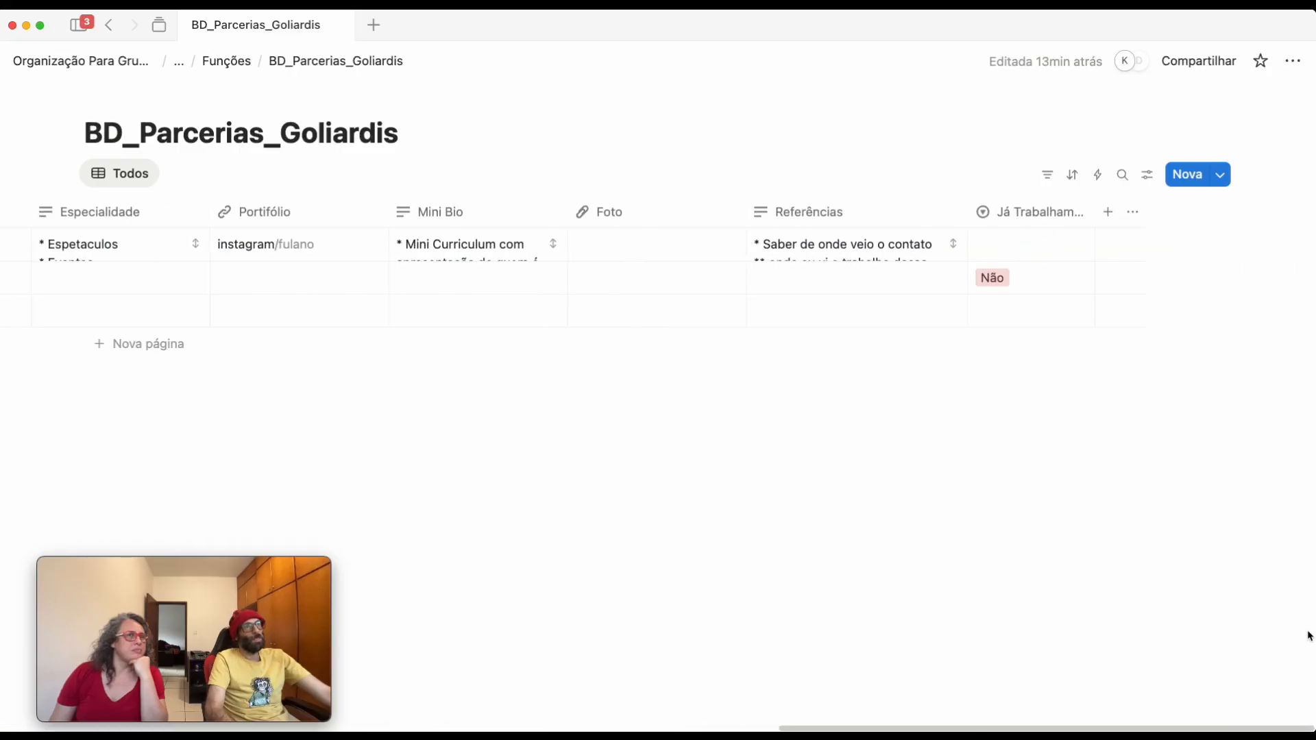
pyautogui.click(1040, 256)
pyautogui.write('2')
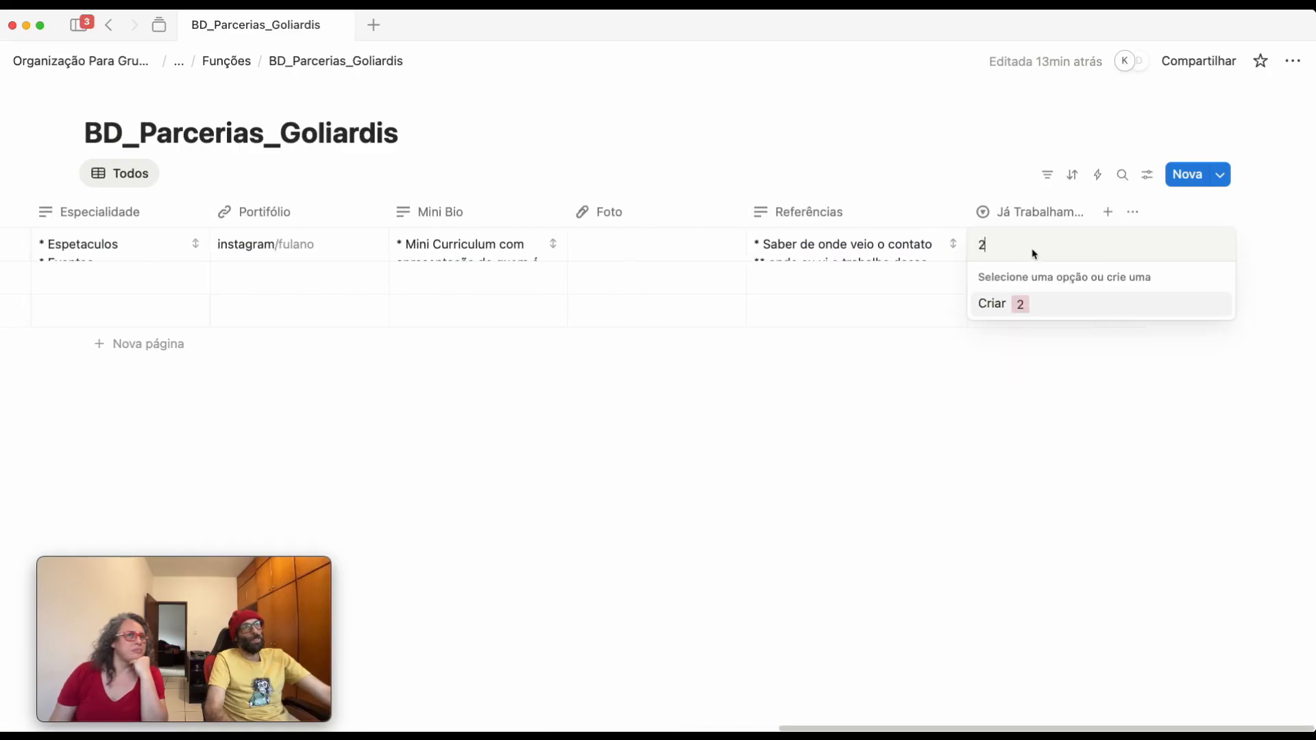
pyautogui.press('BackSpace')
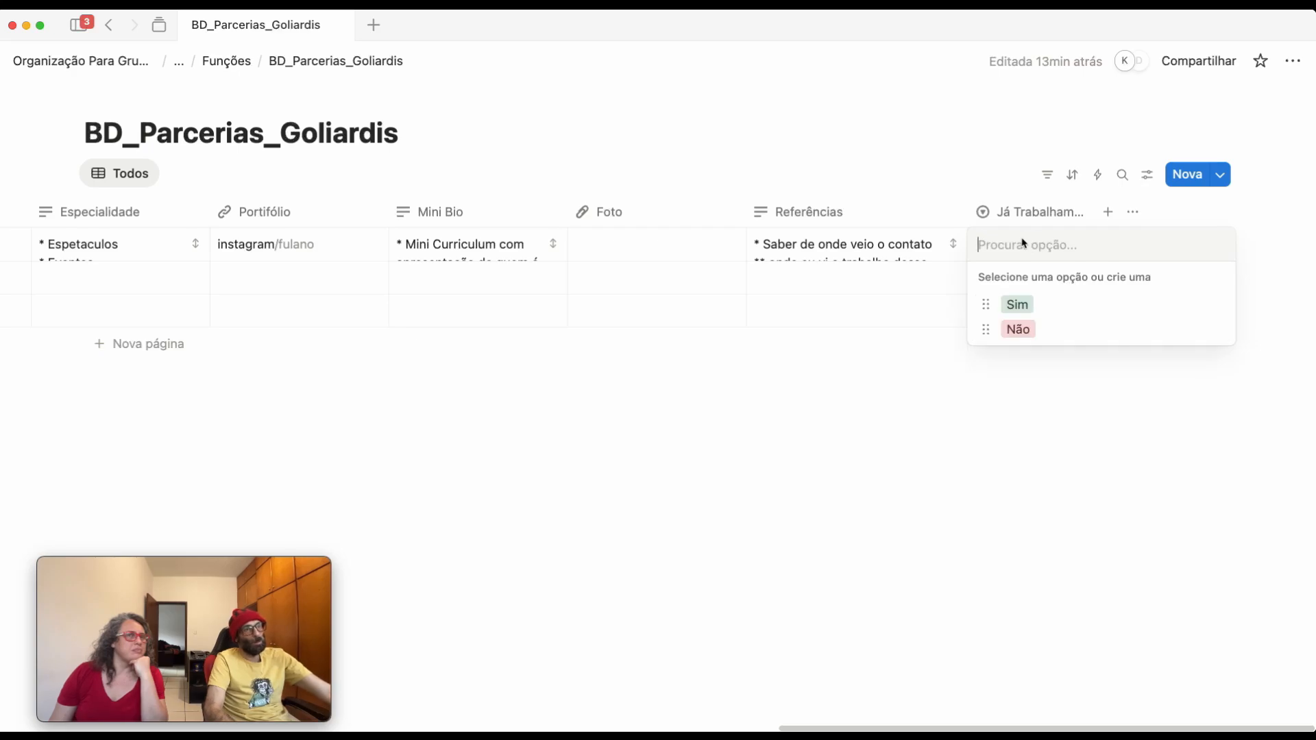
pyautogui.click(1014, 324)
pyautogui.click(1006, 359)
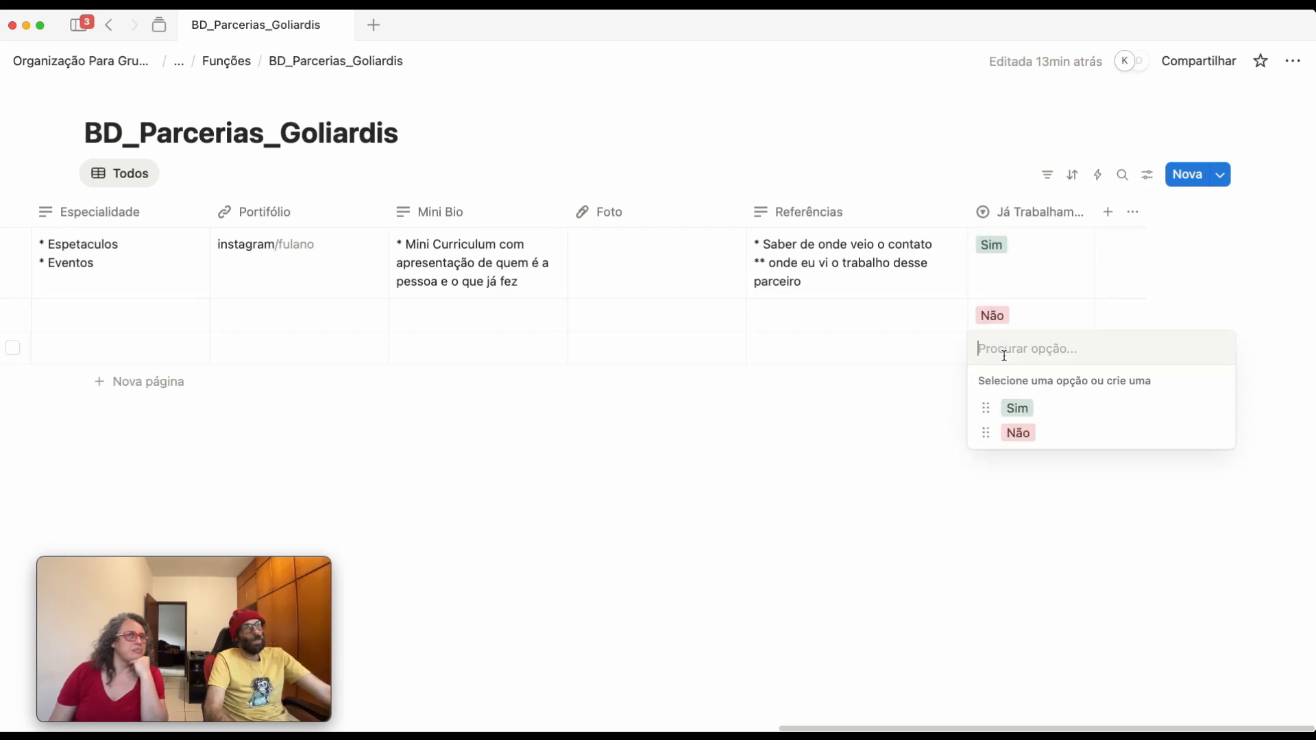
pyautogui.click(1025, 407)
pyautogui.click(929, 573)
pyautogui.moveTo(983, 730); pyautogui.dragTo(205, 713)
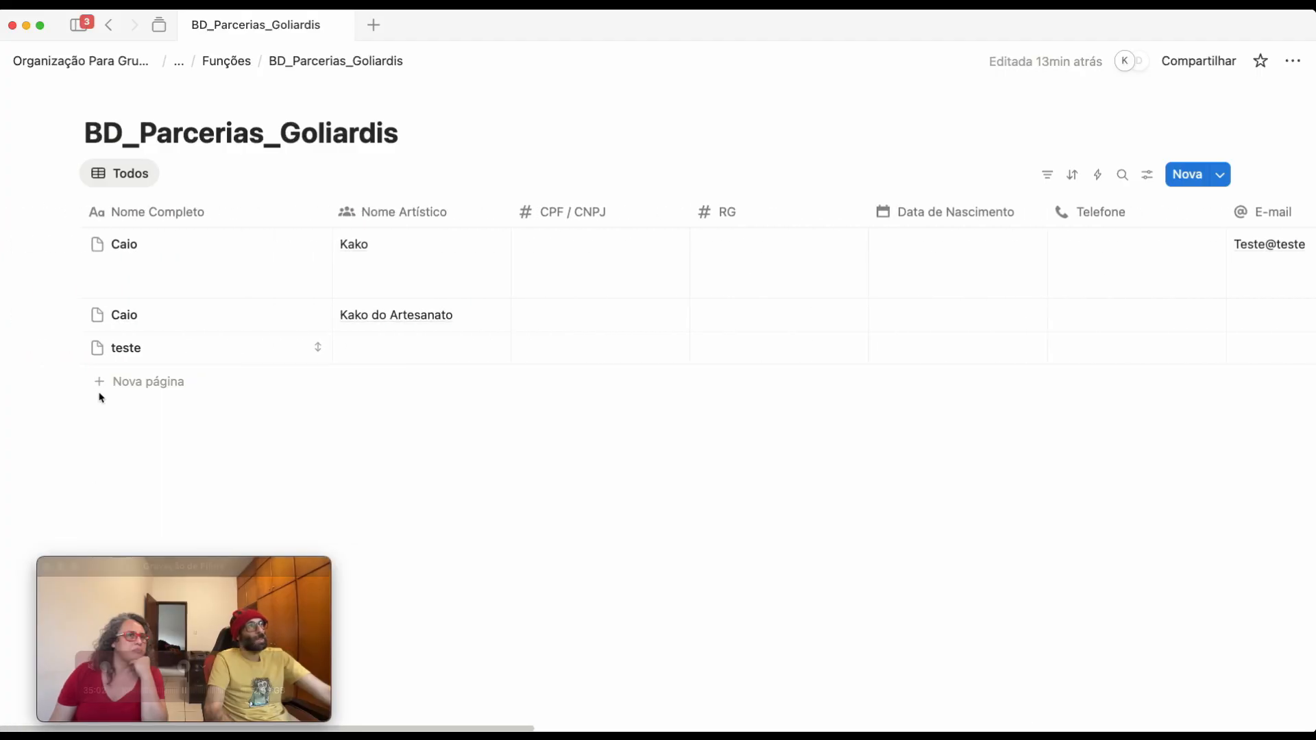
# Return to the Parcerias page and hide the data source title of the Indicações table
pyautogui.click(109, 26)
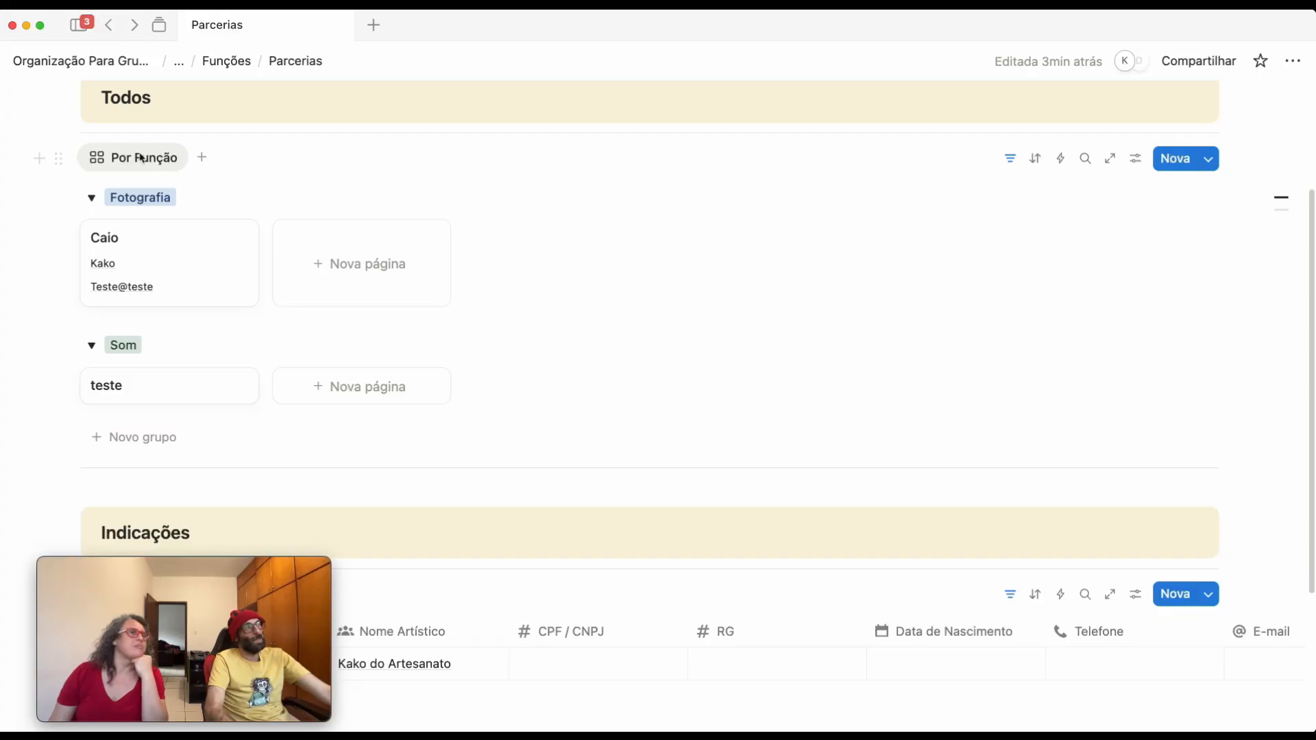
pyautogui.scroll(-3, 186, 199)
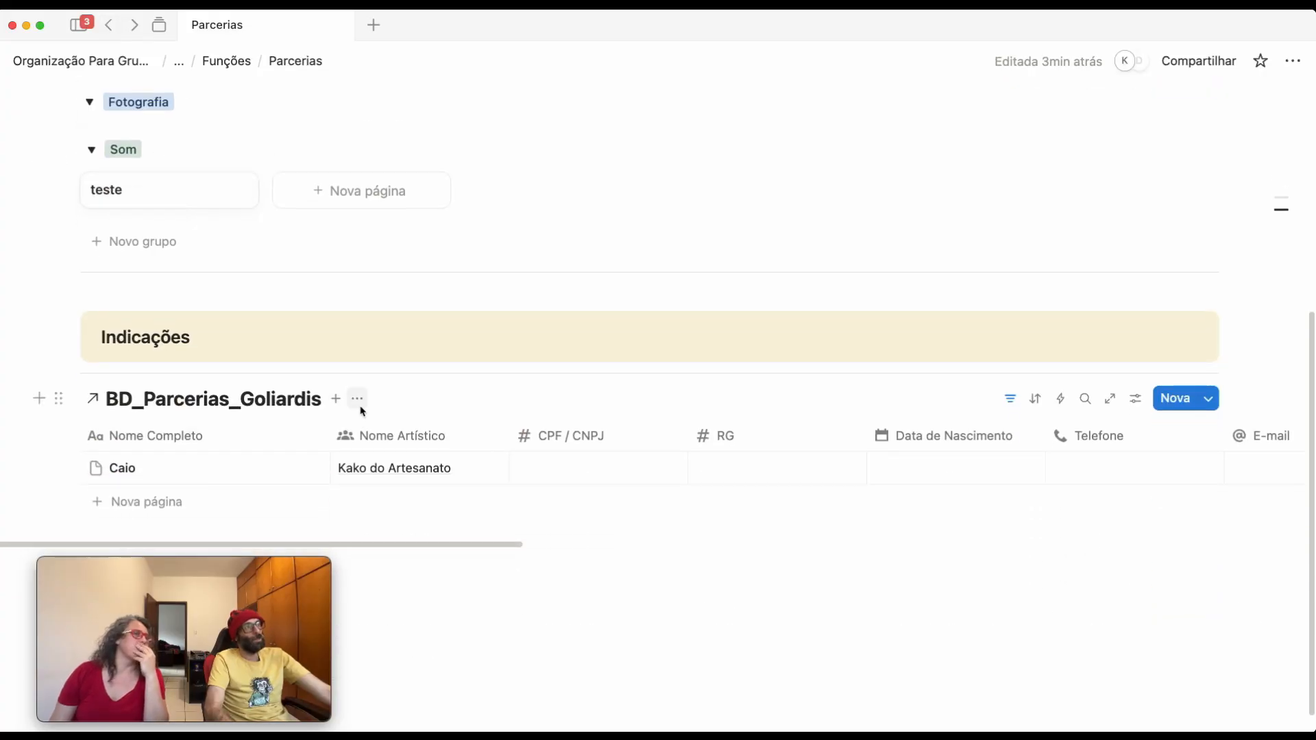
pyautogui.click(357, 403)
pyautogui.click(427, 565)
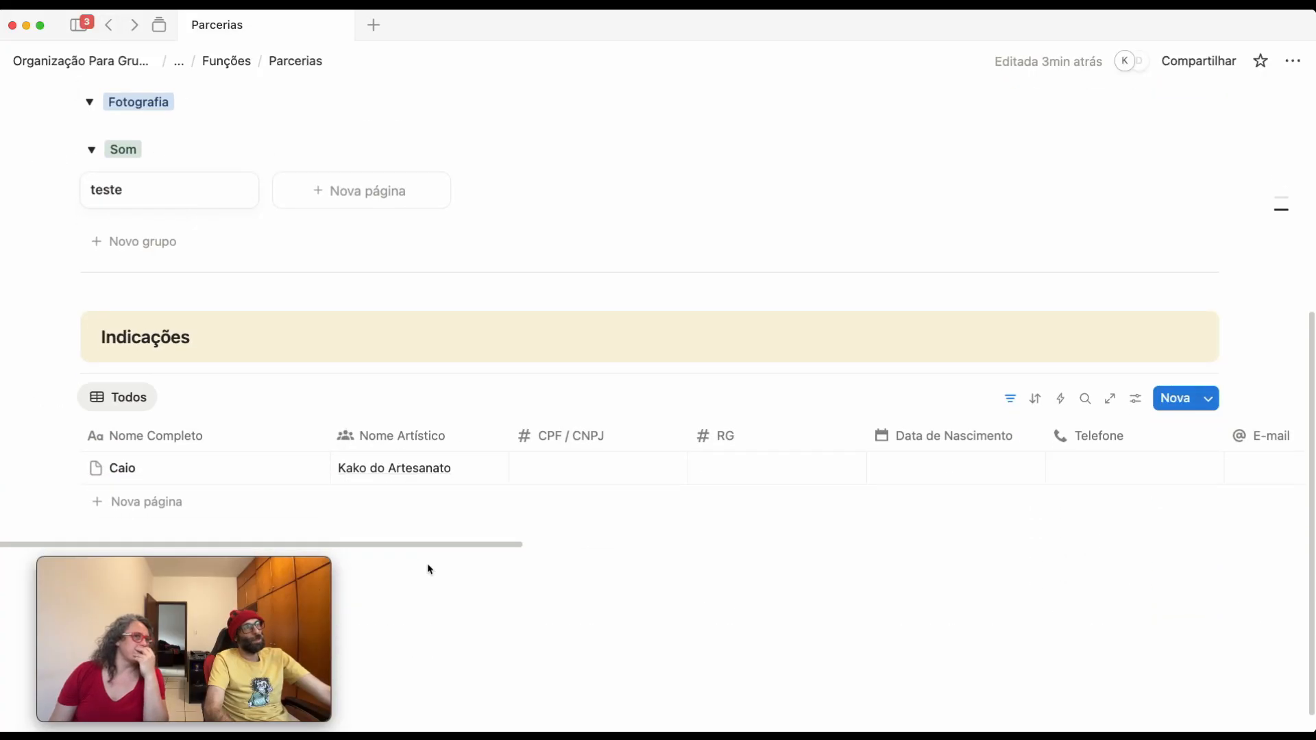
# Collapse the Fotografia and Som groups in the Por Função gallery and review the page layout
pyautogui.scroll(5, 482, 509)
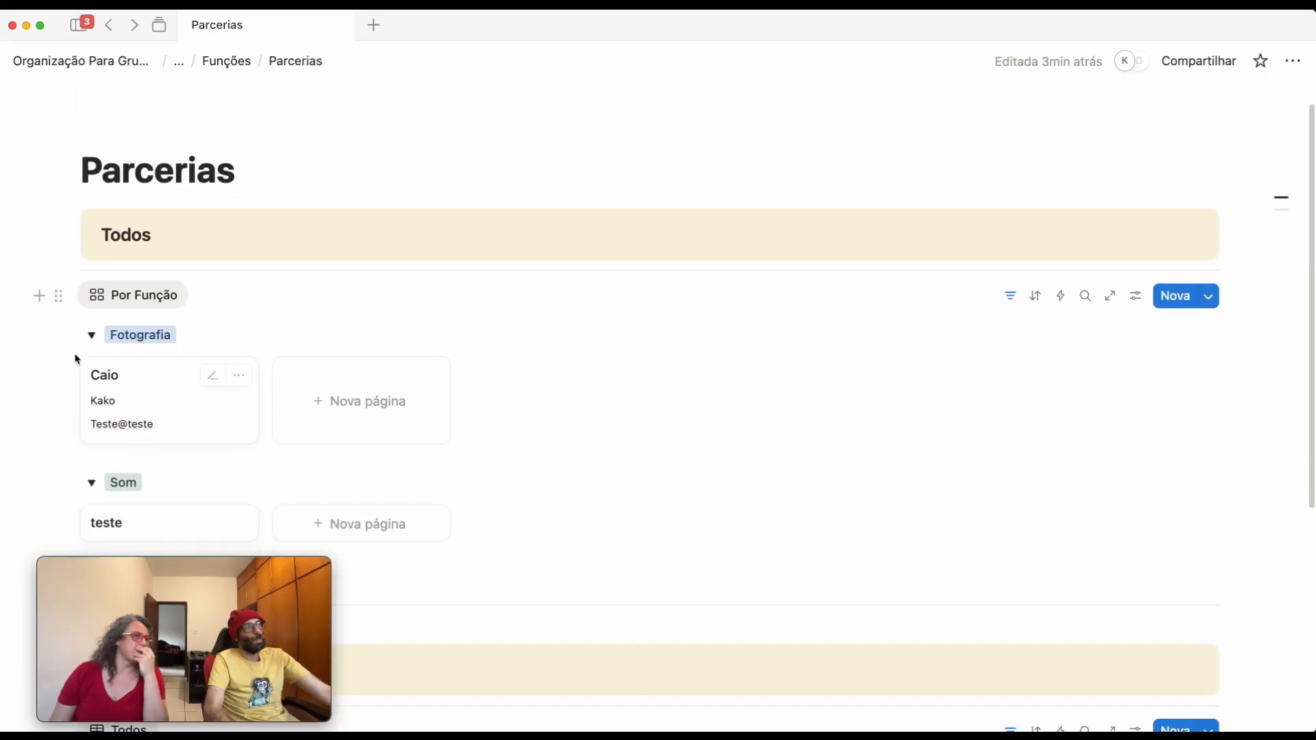
pyautogui.click(90, 341)
pyautogui.click(91, 379)
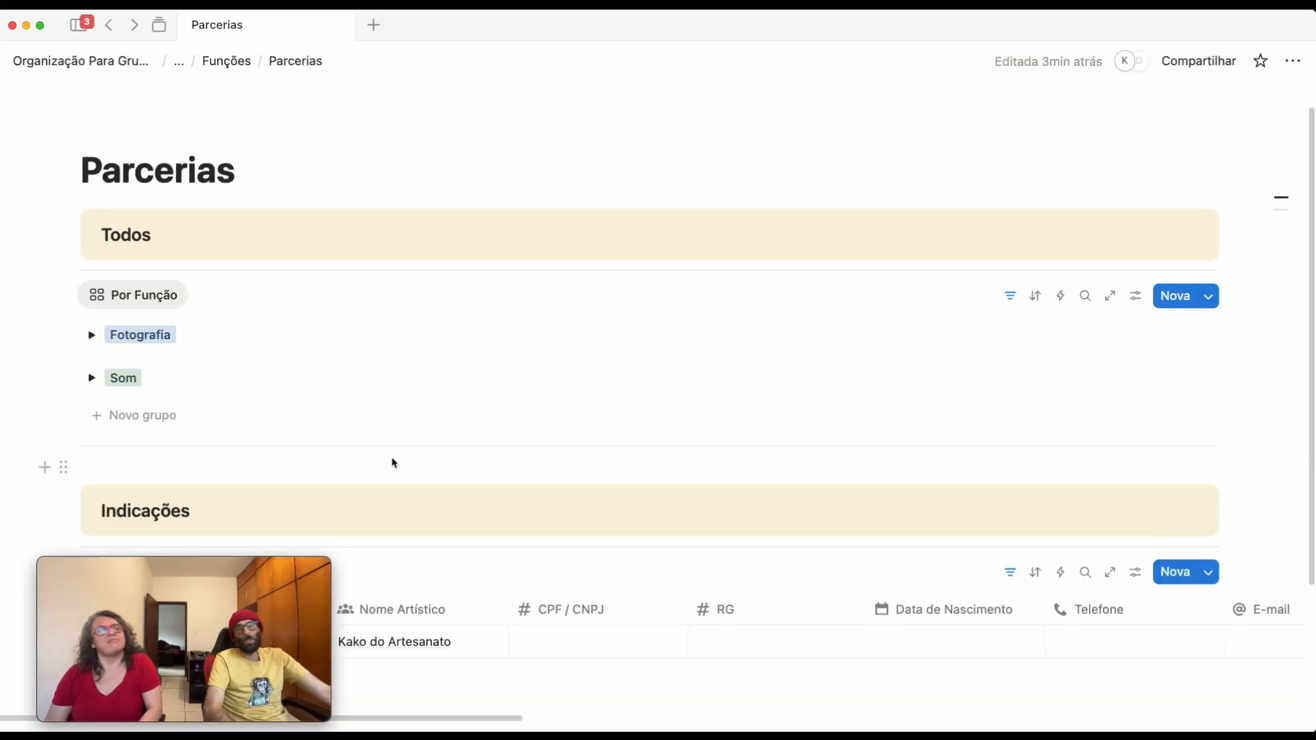
pyautogui.scroll(-3, 393, 457)
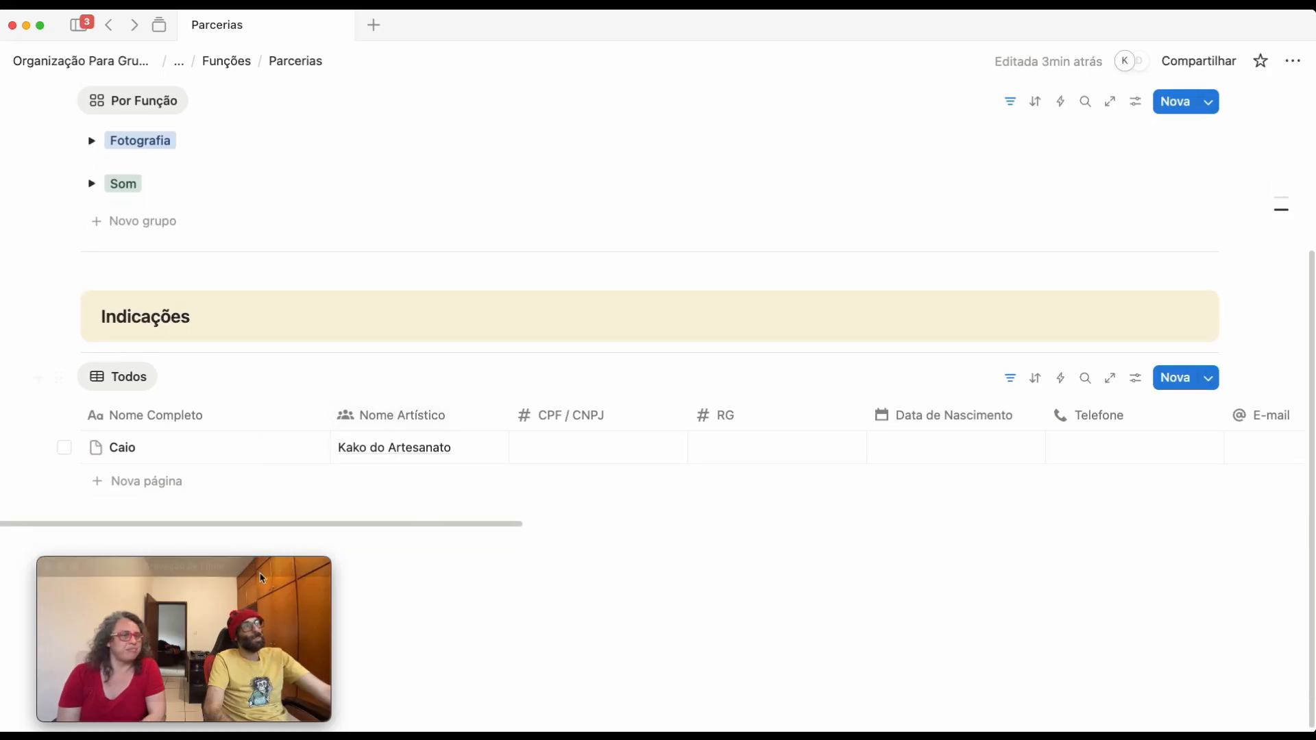
pyautogui.scroll(3, 600, 418)
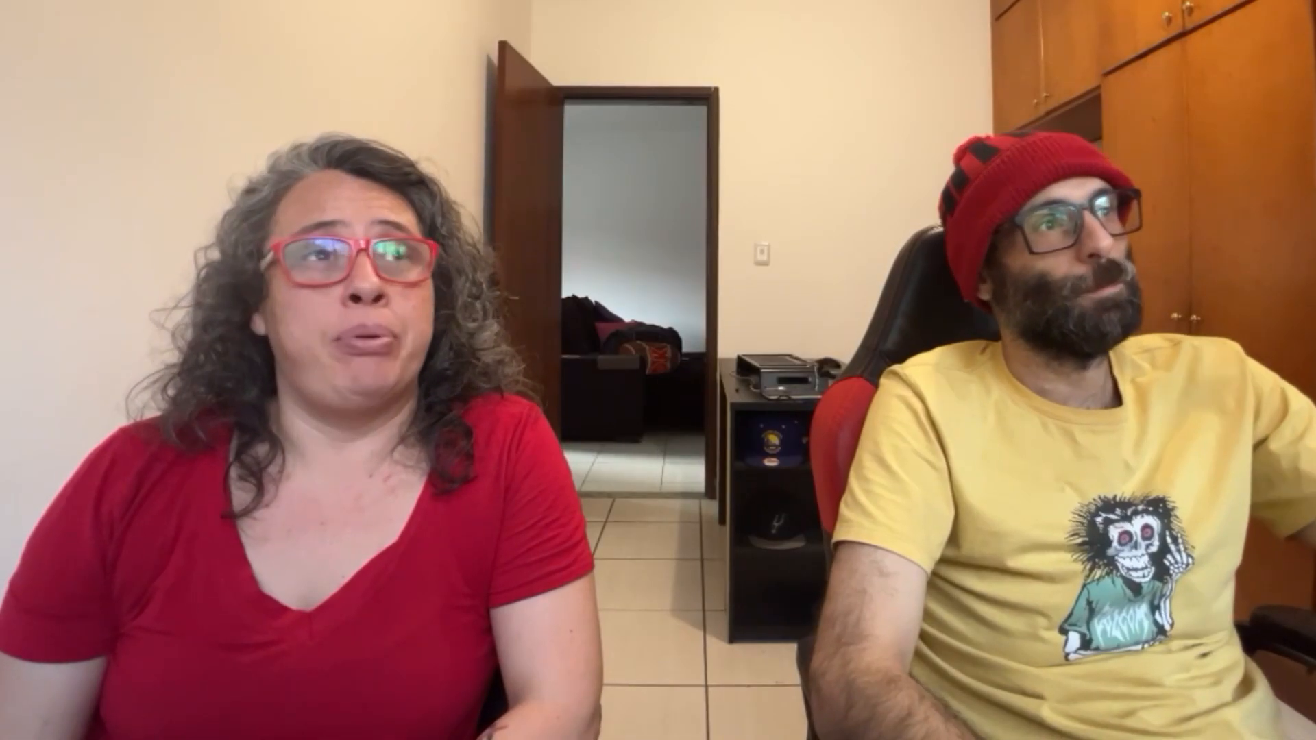